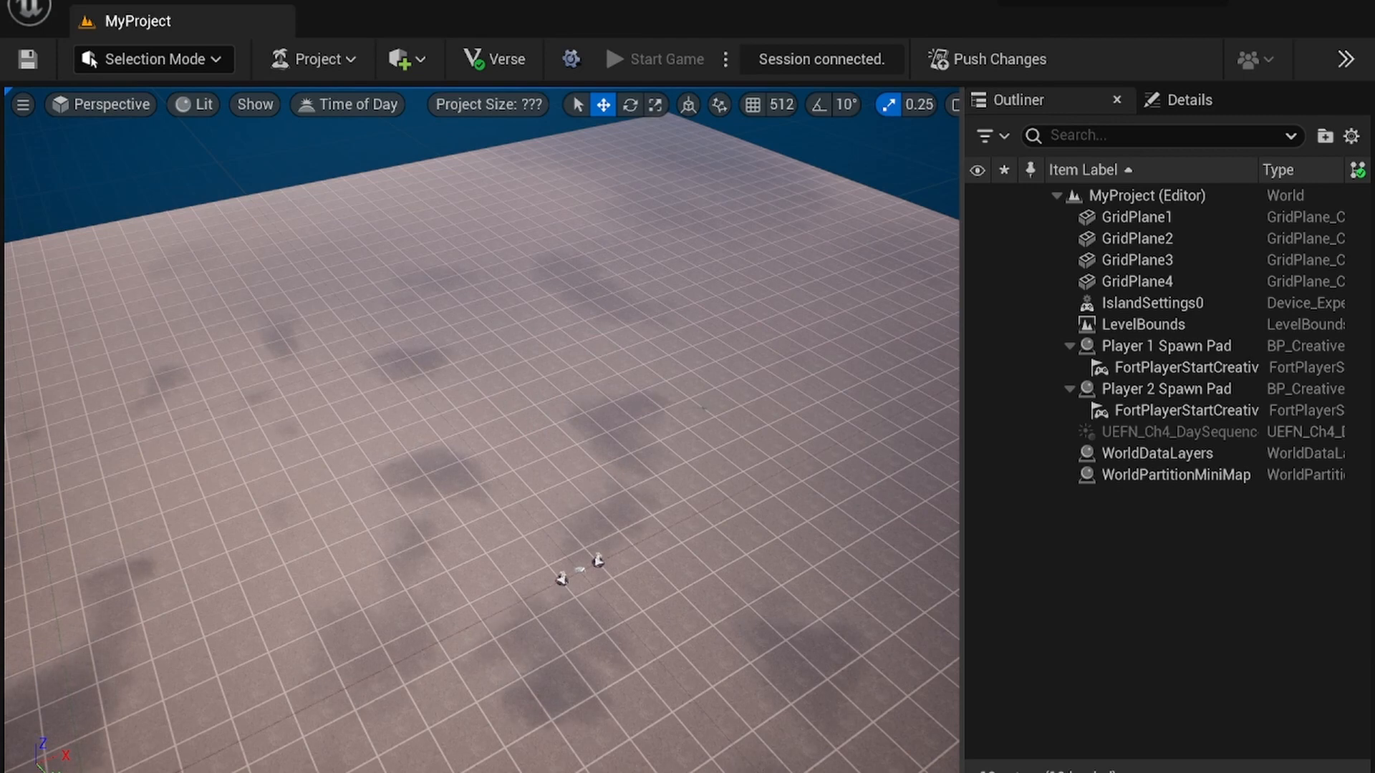
Delete all four grid planes that form the ground of the level
right_drag(356, 445, 534, 388)
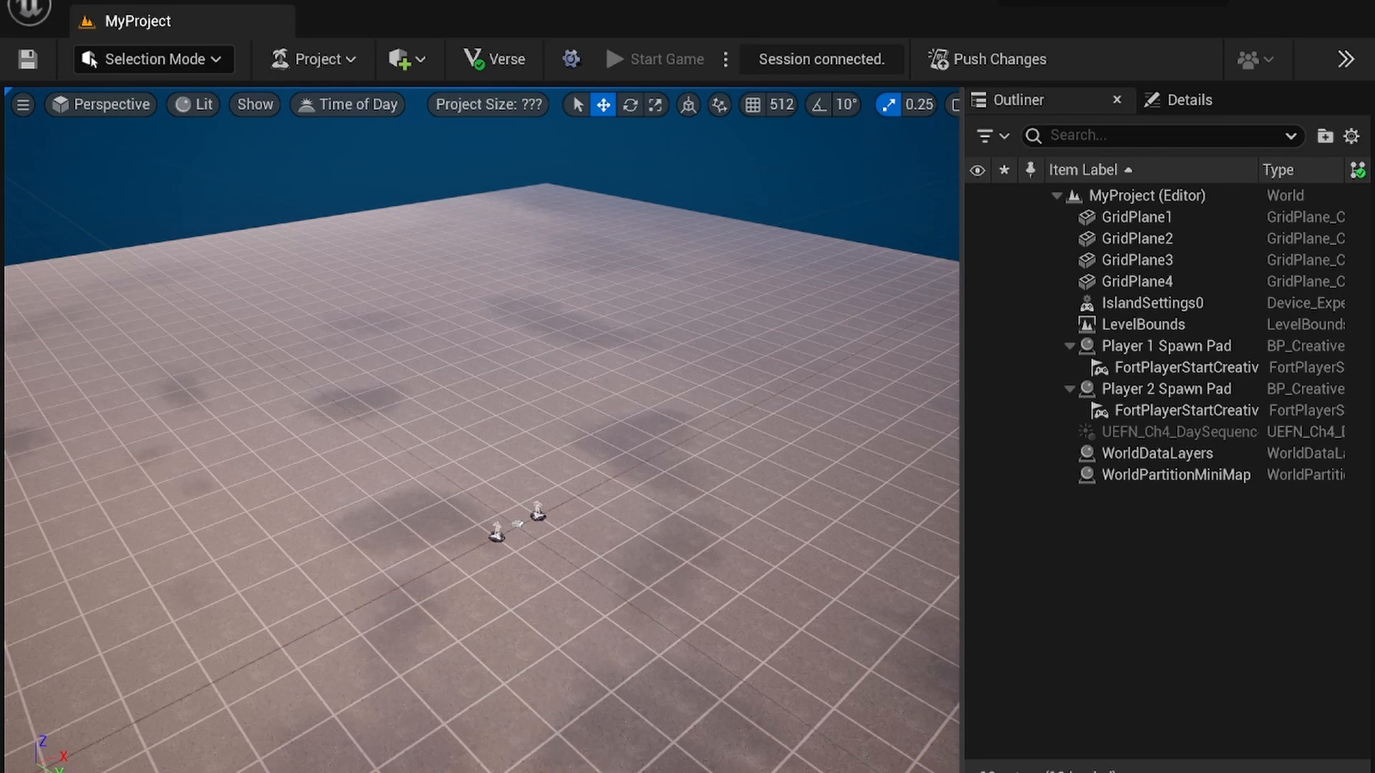
click(611, 368)
key(Delete)
click(395, 531)
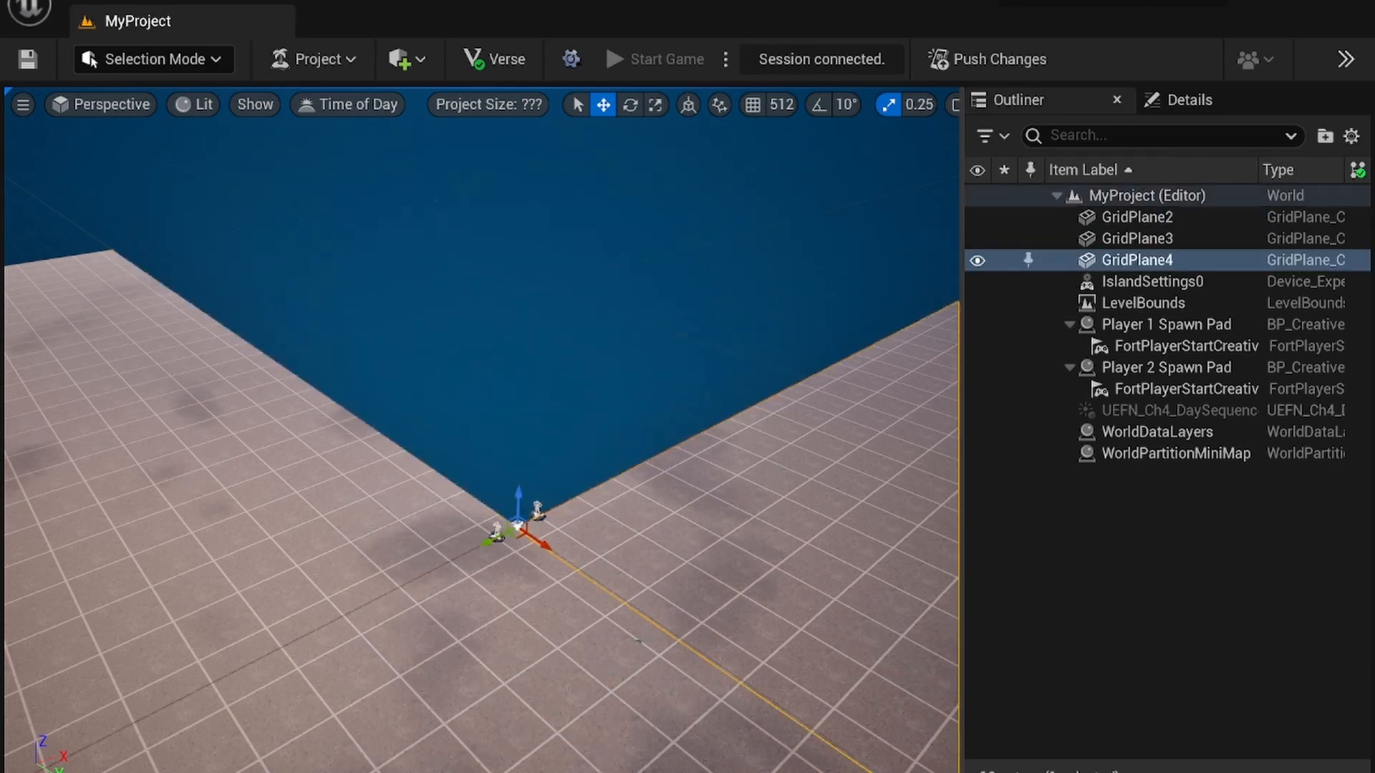
key(Delete)
click(327, 530)
key(Delete)
click(300, 651)
key(Delete)
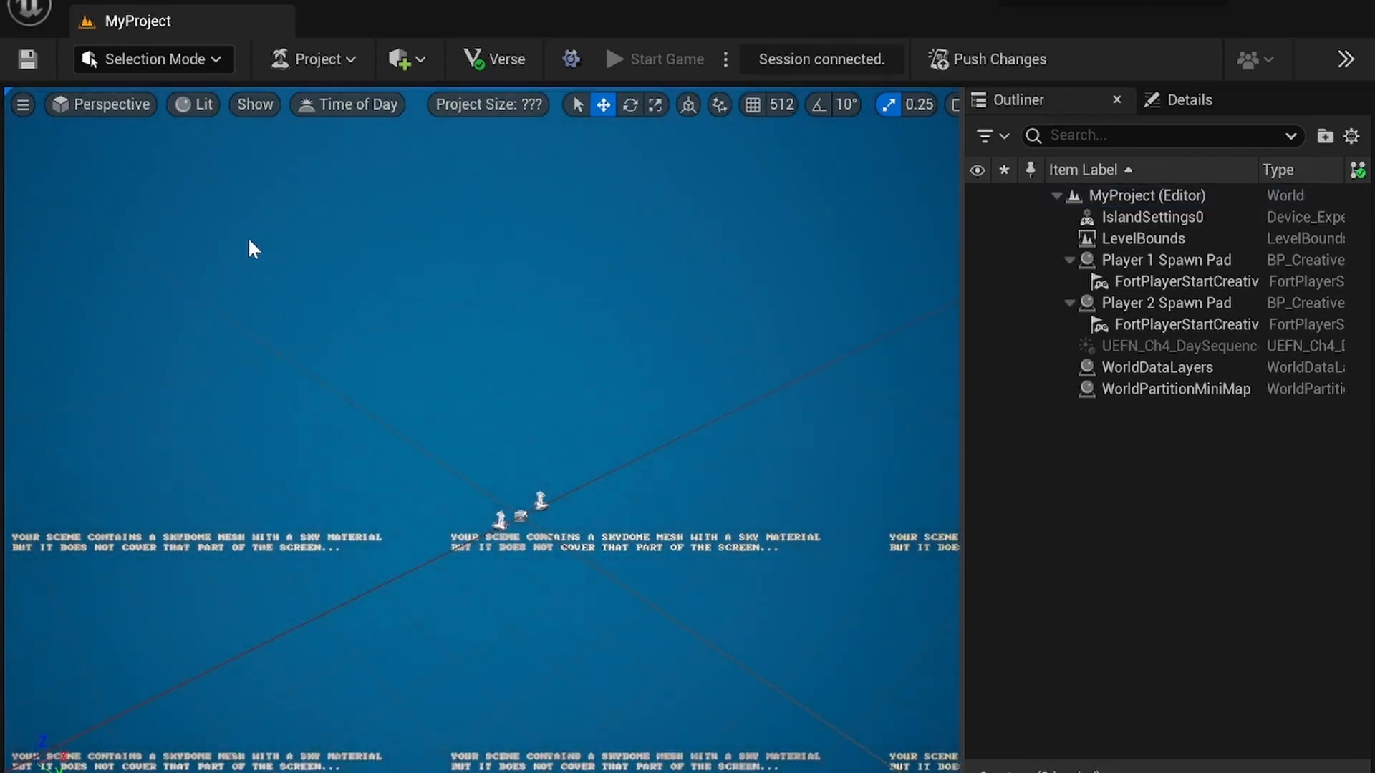
Switch to Landscape Mode and create a new landscape that uses a newly created material saved as Lanscape1
click(176, 59)
click(212, 121)
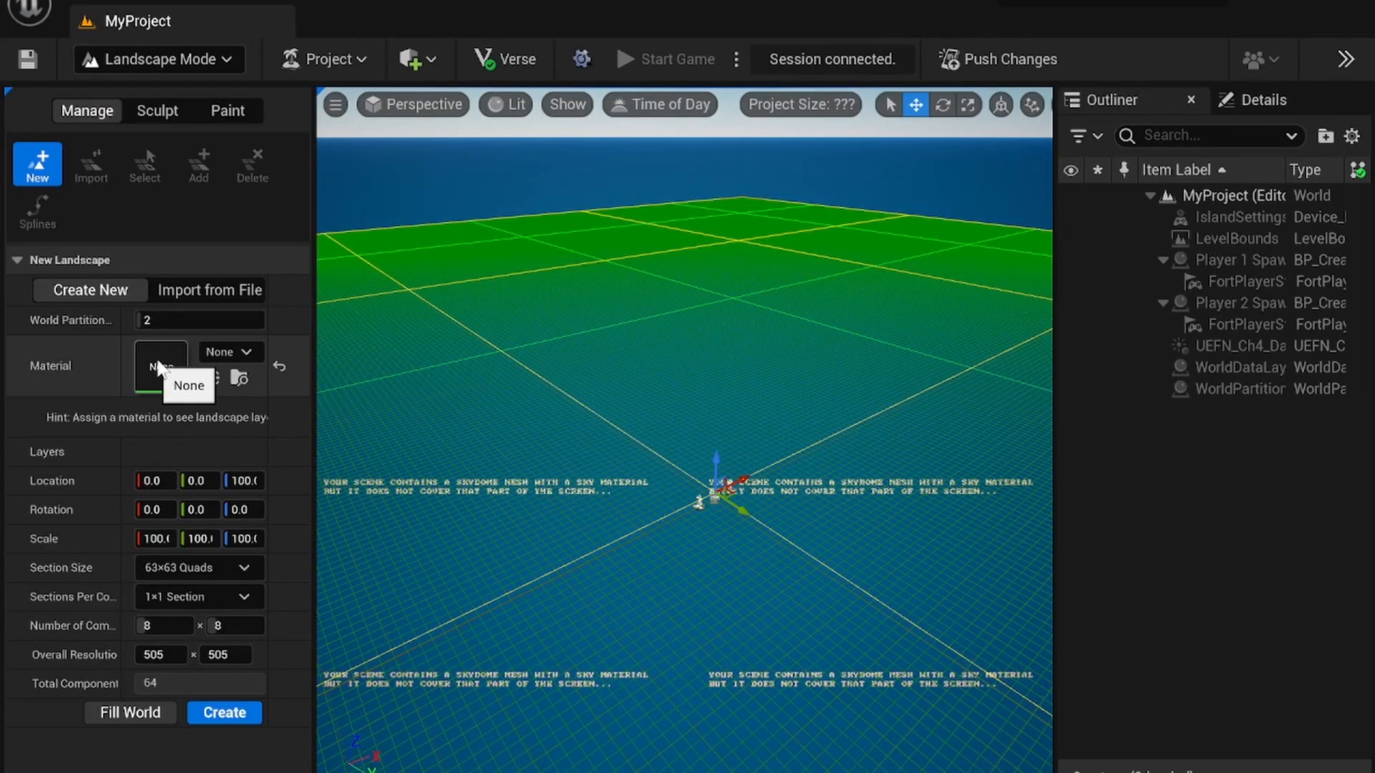
click(222, 354)
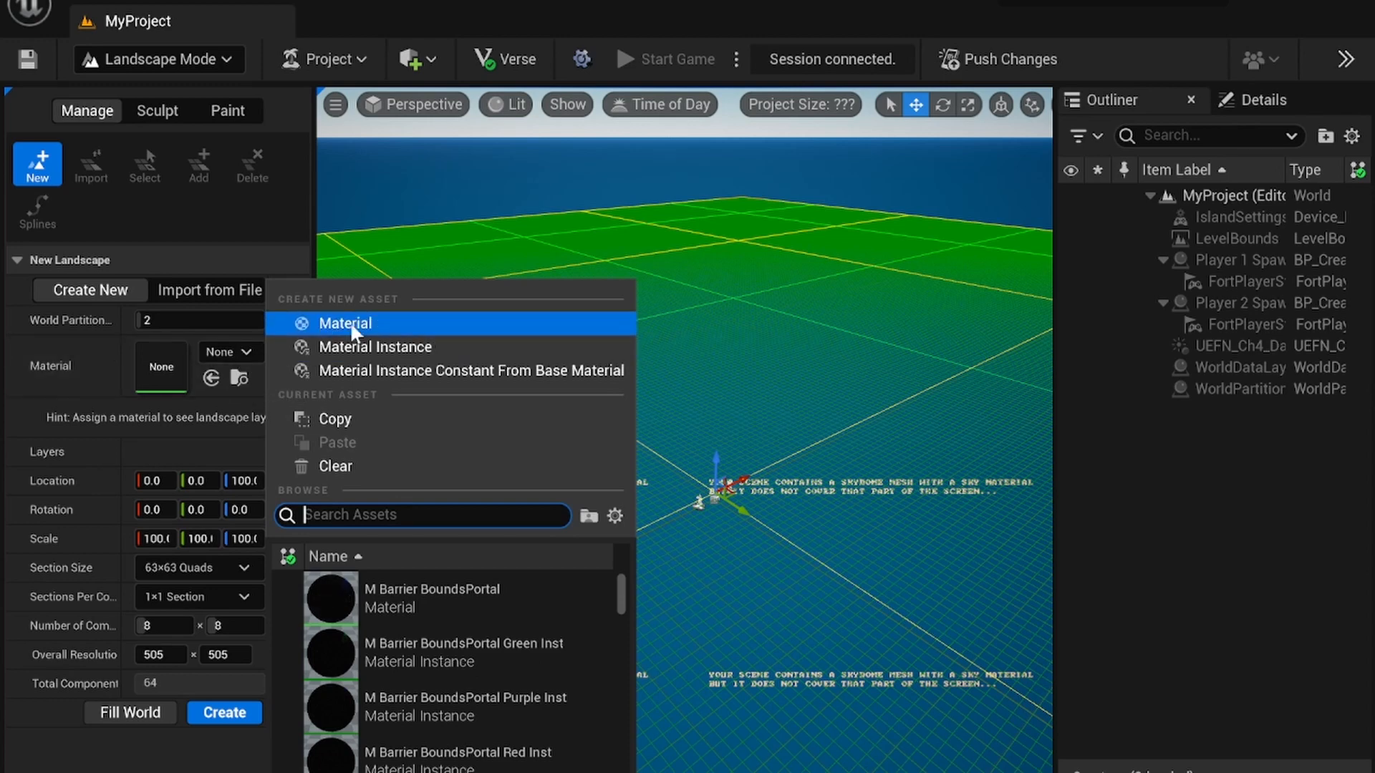
click(394, 319)
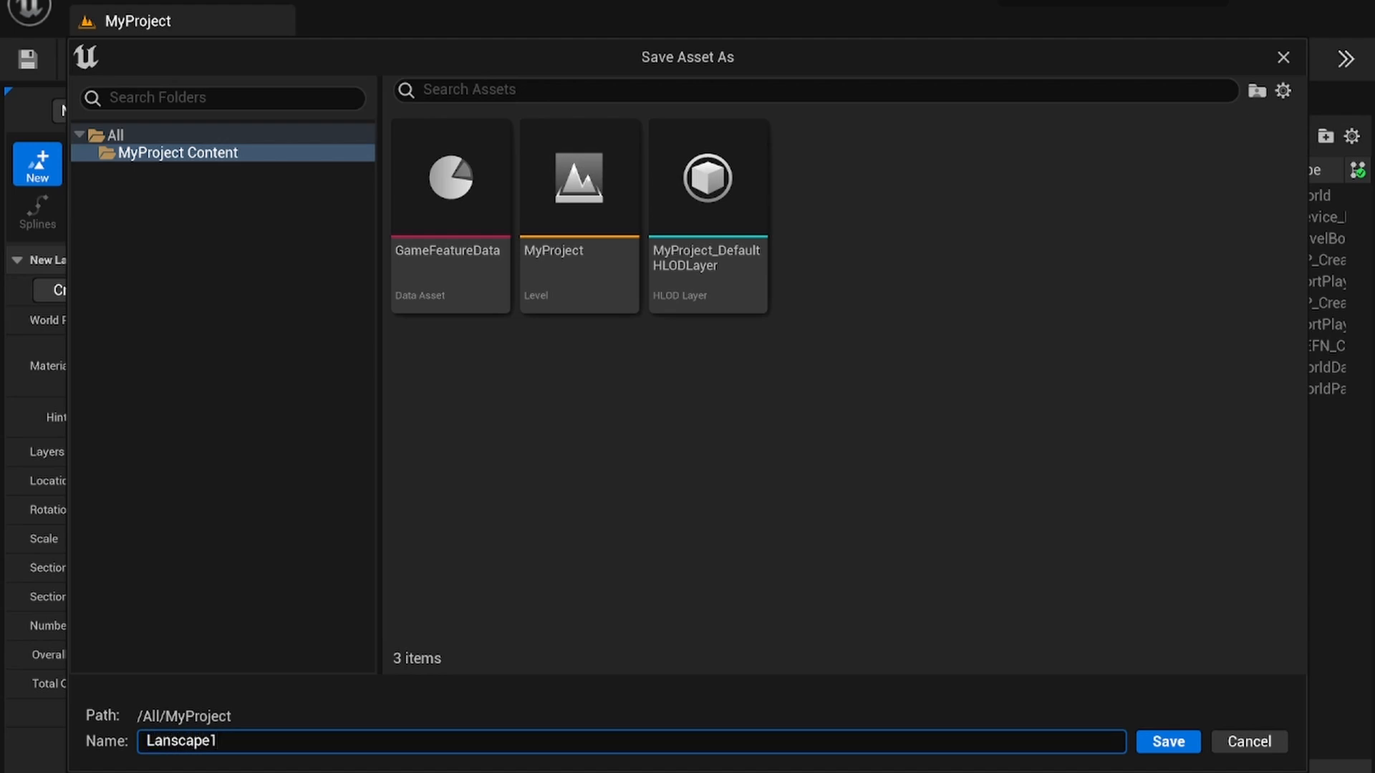
click(1168, 741)
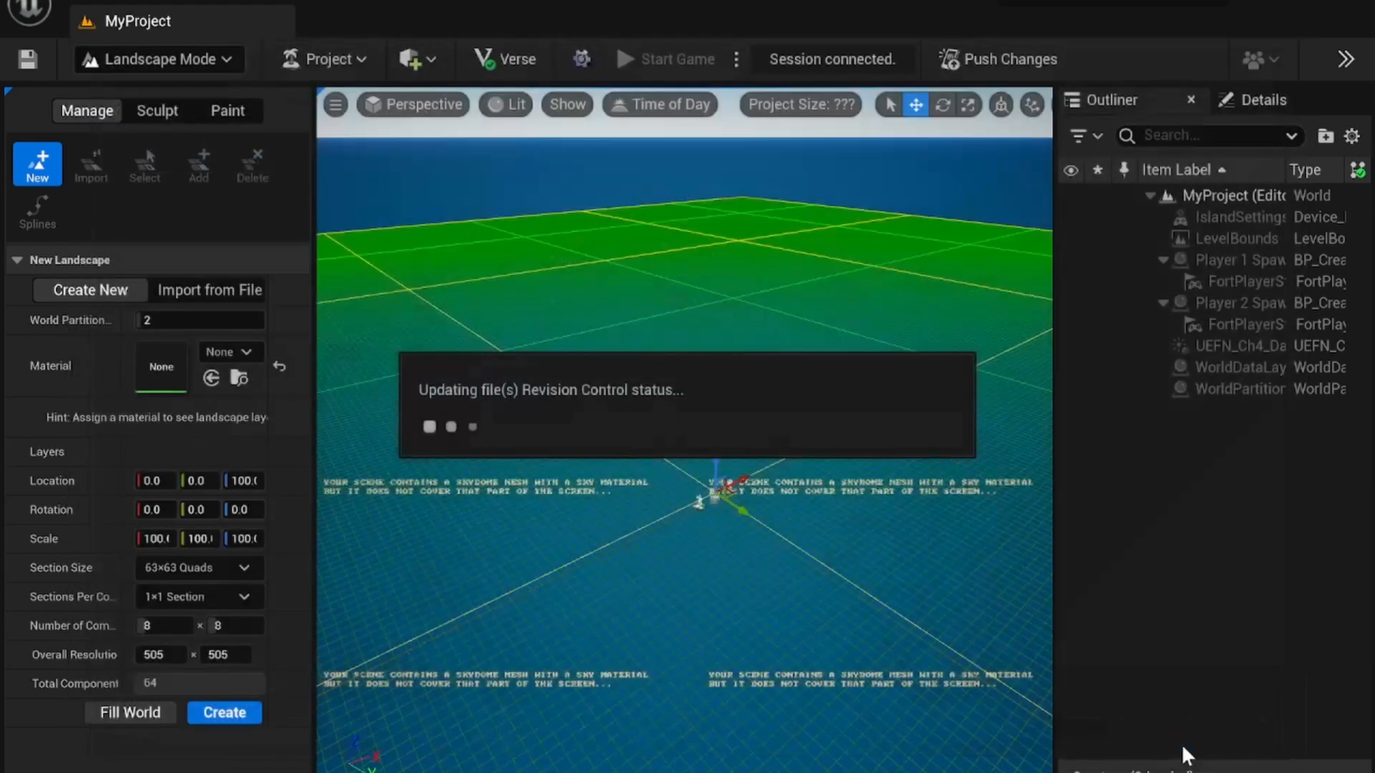
click(225, 713)
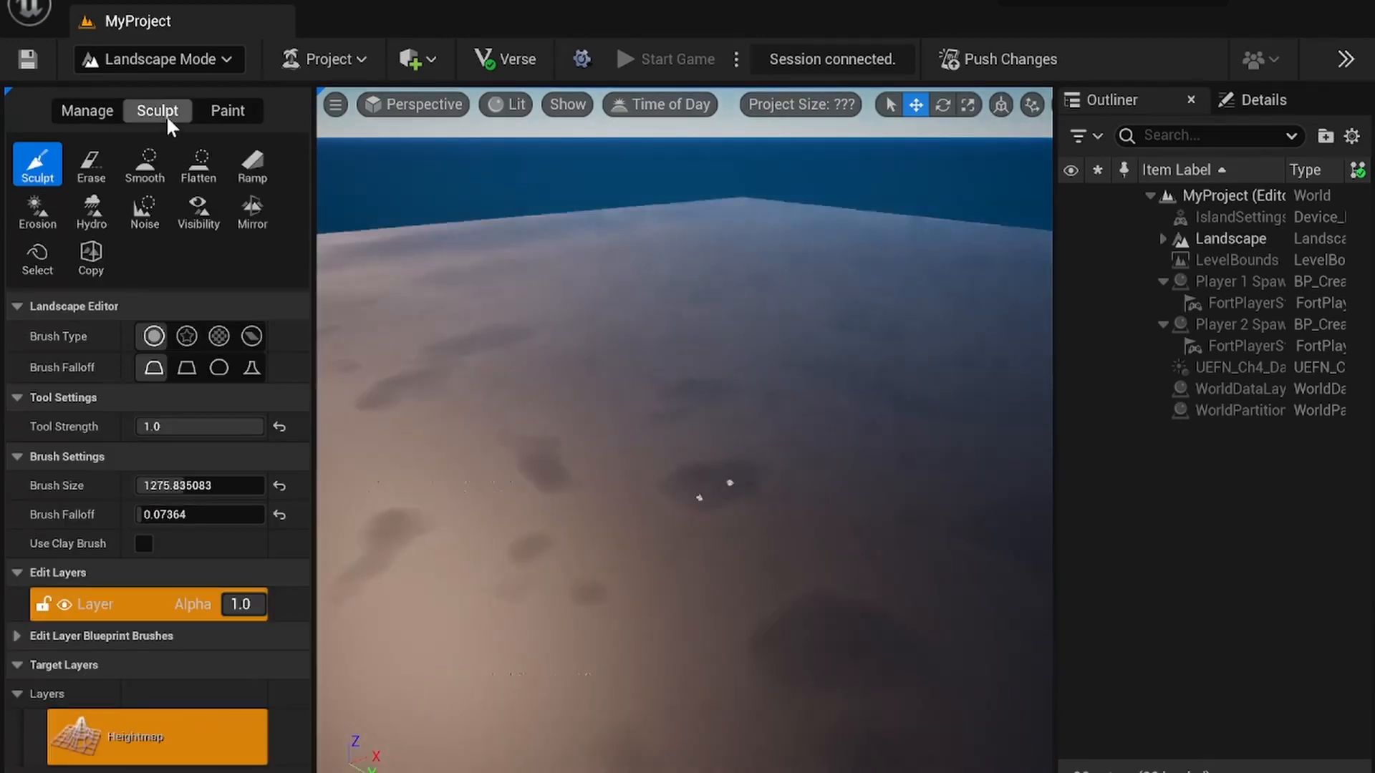
Sculpt a range of steep mountains on the landscape using a brush size of about 3233
drag(204, 486, 213, 485)
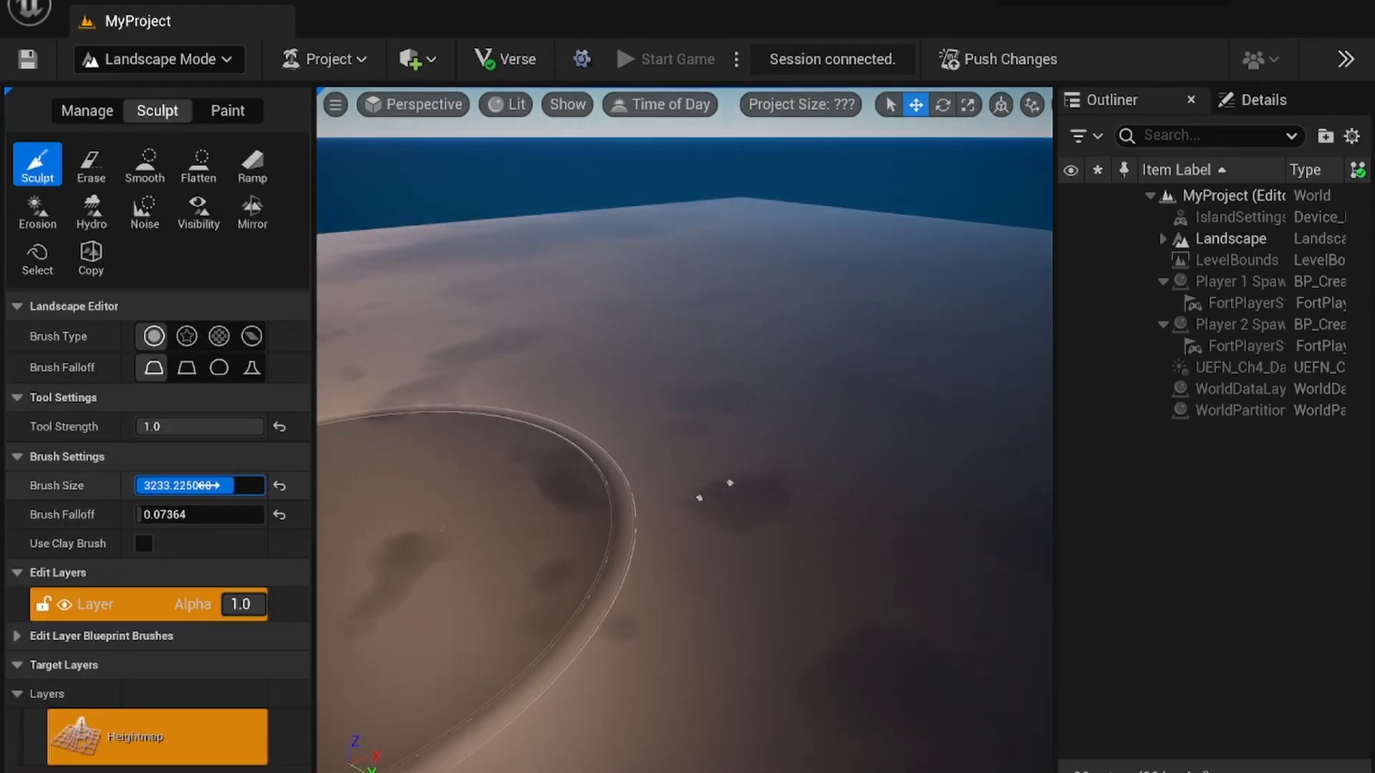
mouse_move(465, 258)
mouse_down()
mouse_move(418, 285)
mouse_move(698, 271)
mouse_move(957, 291)
mouse_up()
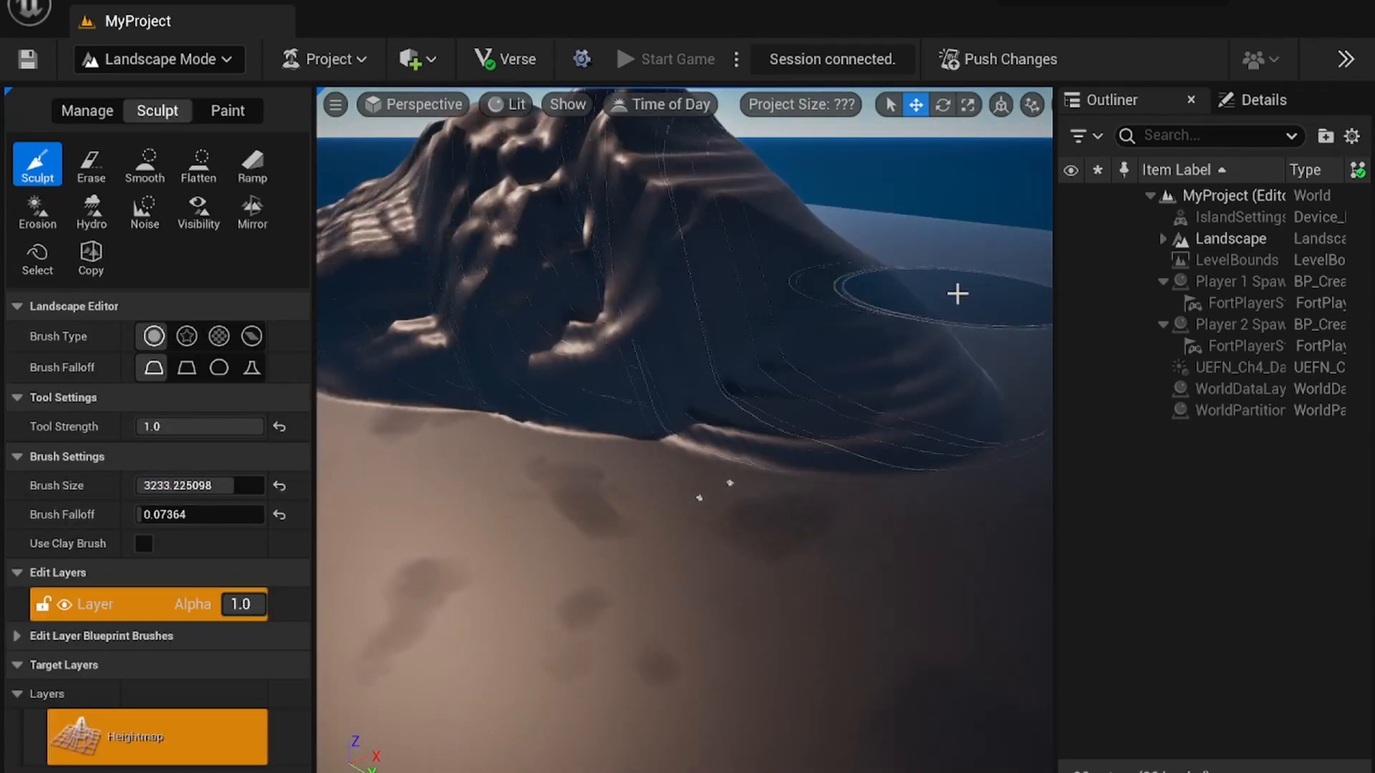
mouse_move(957, 291)
right_down()
mouse_move(957, 333)
mouse_move(930, 265)
right_up()
drag(930, 264, 961, 286)
mouse_move(898, 423)
right_down()
mouse_move(730, 372)
mouse_move(723, 336)
right_up()
mouse_move(843, 426)
mouse_down()
mouse_move(580, 497)
mouse_move(595, 537)
mouse_up()
mouse_move(594, 537)
right_down()
mouse_move(694, 525)
mouse_move(688, 499)
mouse_move(645, 515)
right_up()
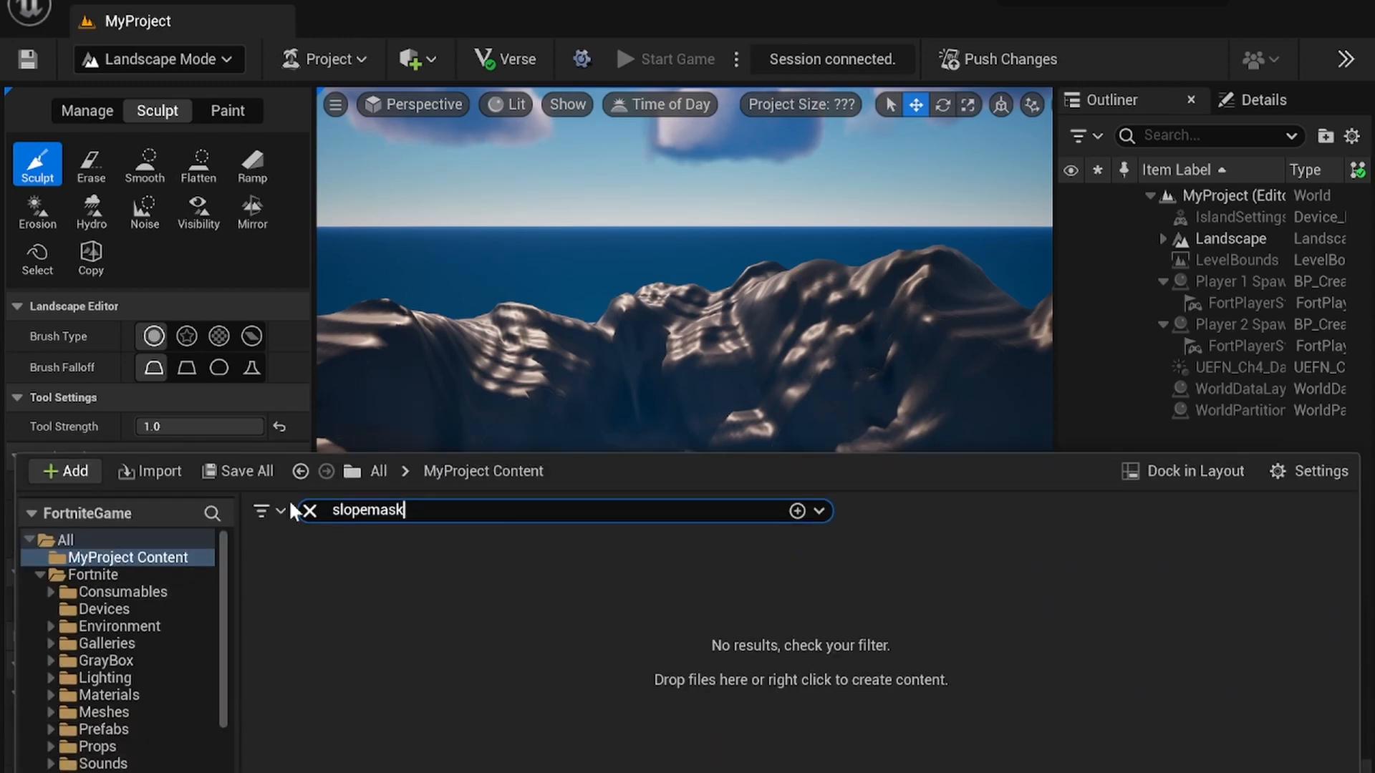
Open the Lanscape1 material from the project content and dock its editor beside the MyProject level
click(310, 511)
click(365, 580)
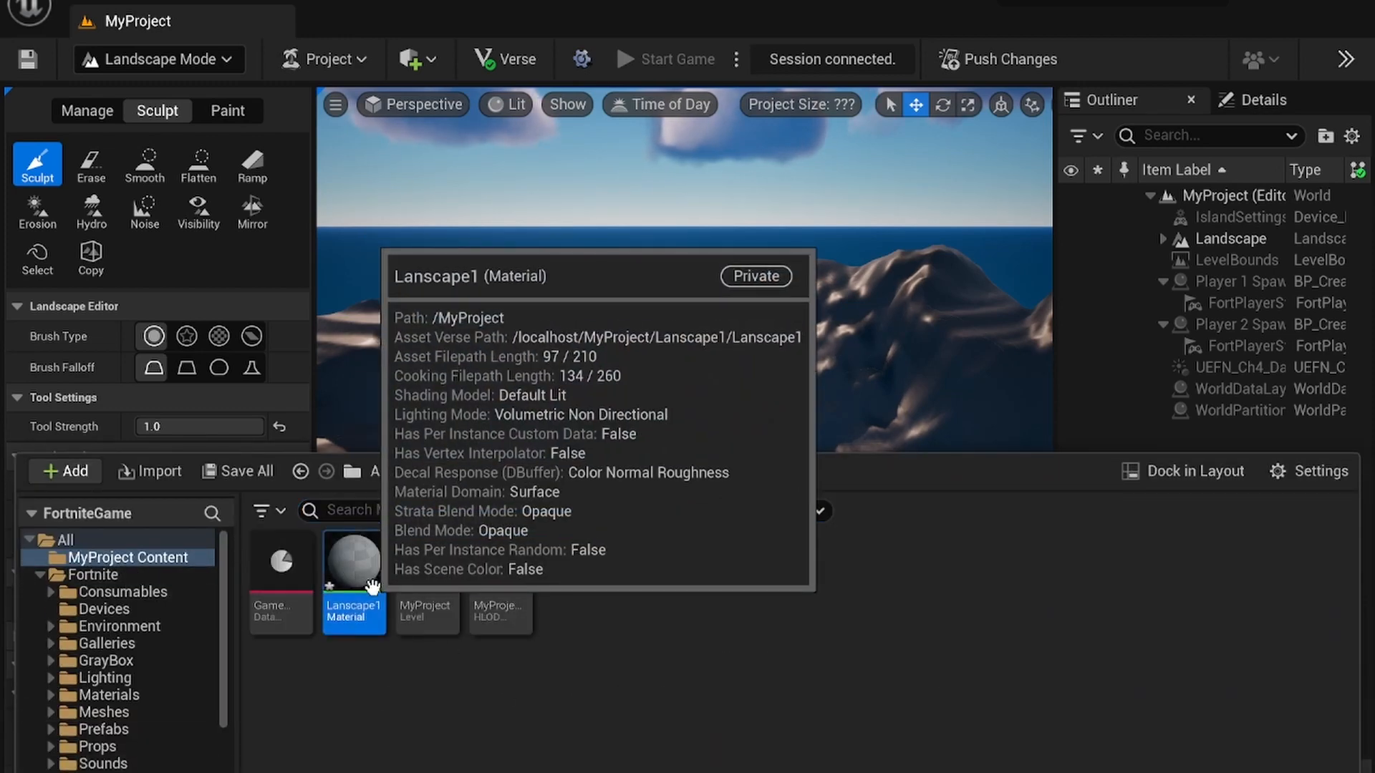
double_click(371, 586)
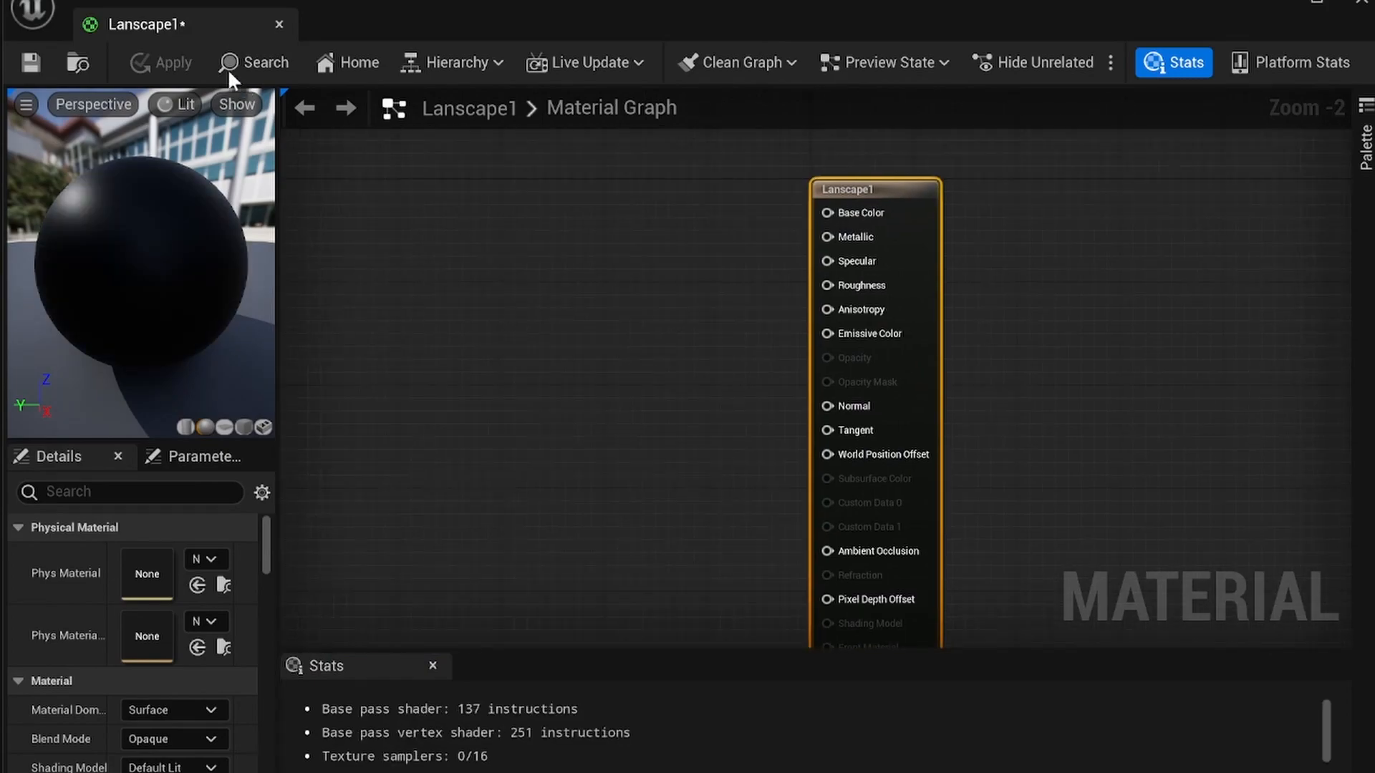
drag(190, 23, 341, 10)
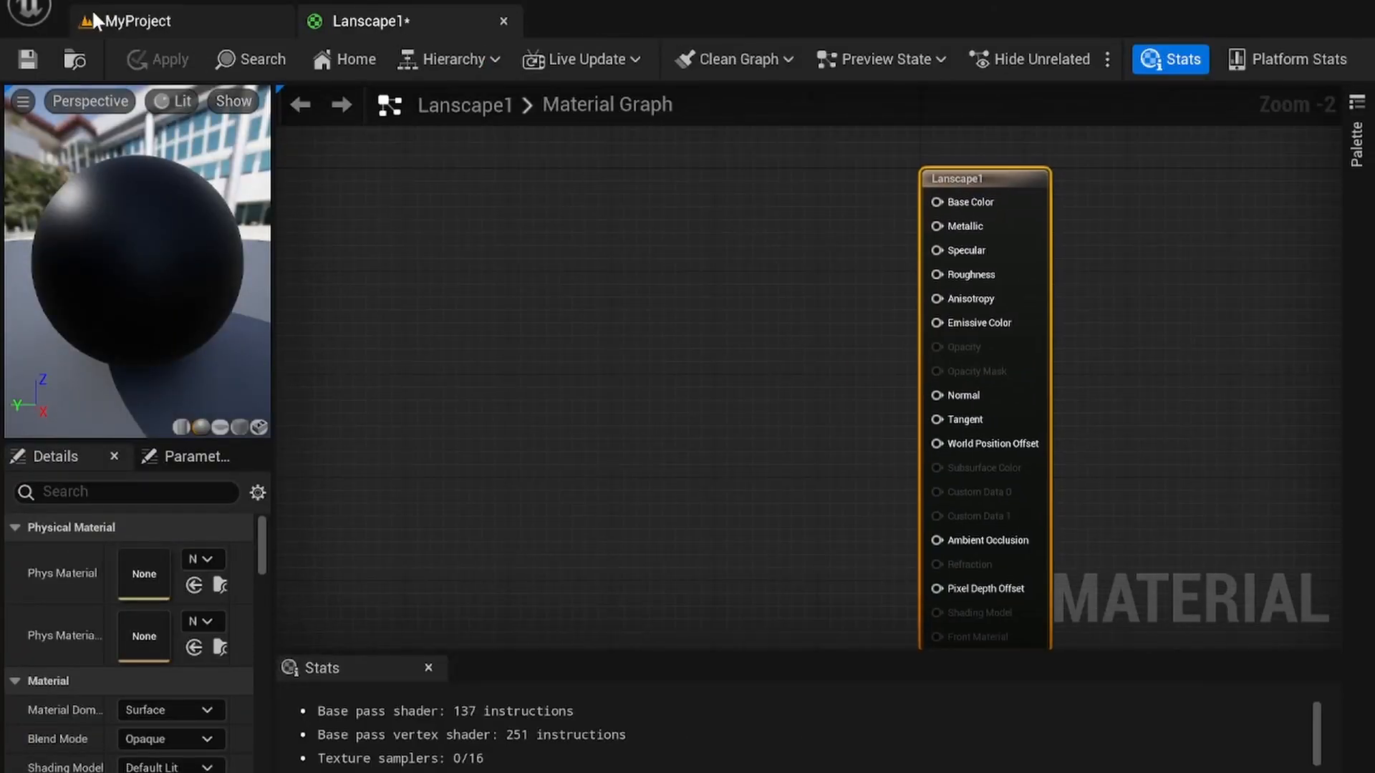
Browse the content library to the Landscape folder inside the Fortnite Textures
scroll(609, 304, down, 2)
right_drag(621, 345, 723, 346)
right_drag(572, 328, 564, 402)
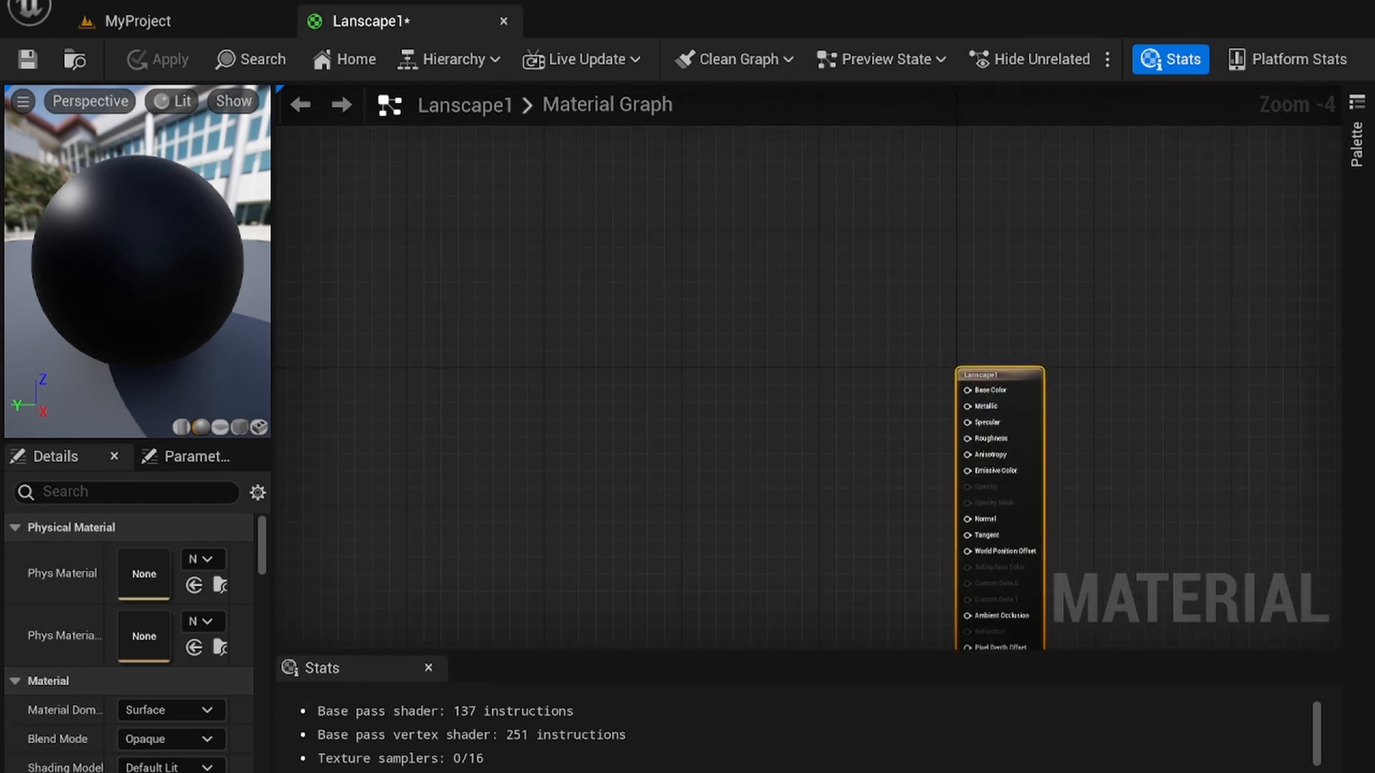
key(ctrl+space)
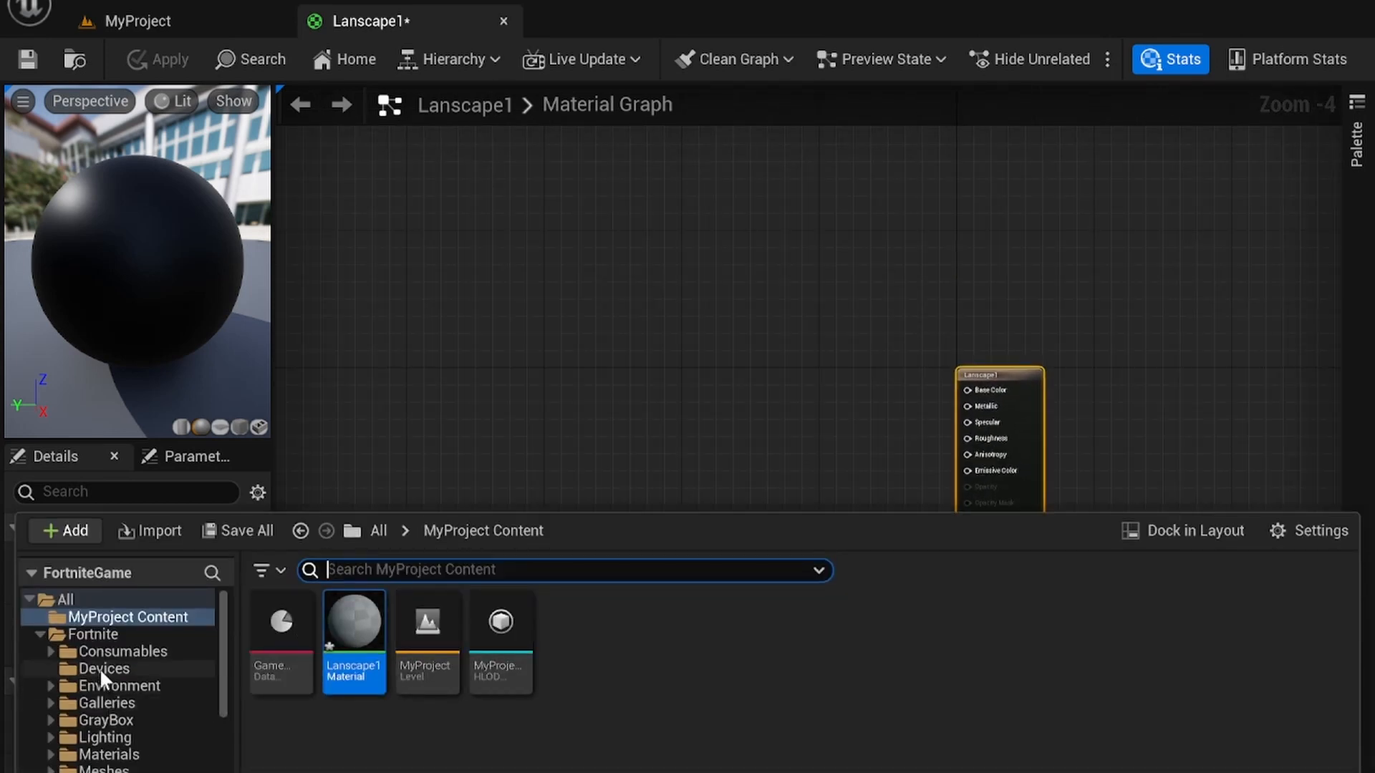
scroll(105, 667, down, 1)
scroll(104, 668, down, 3)
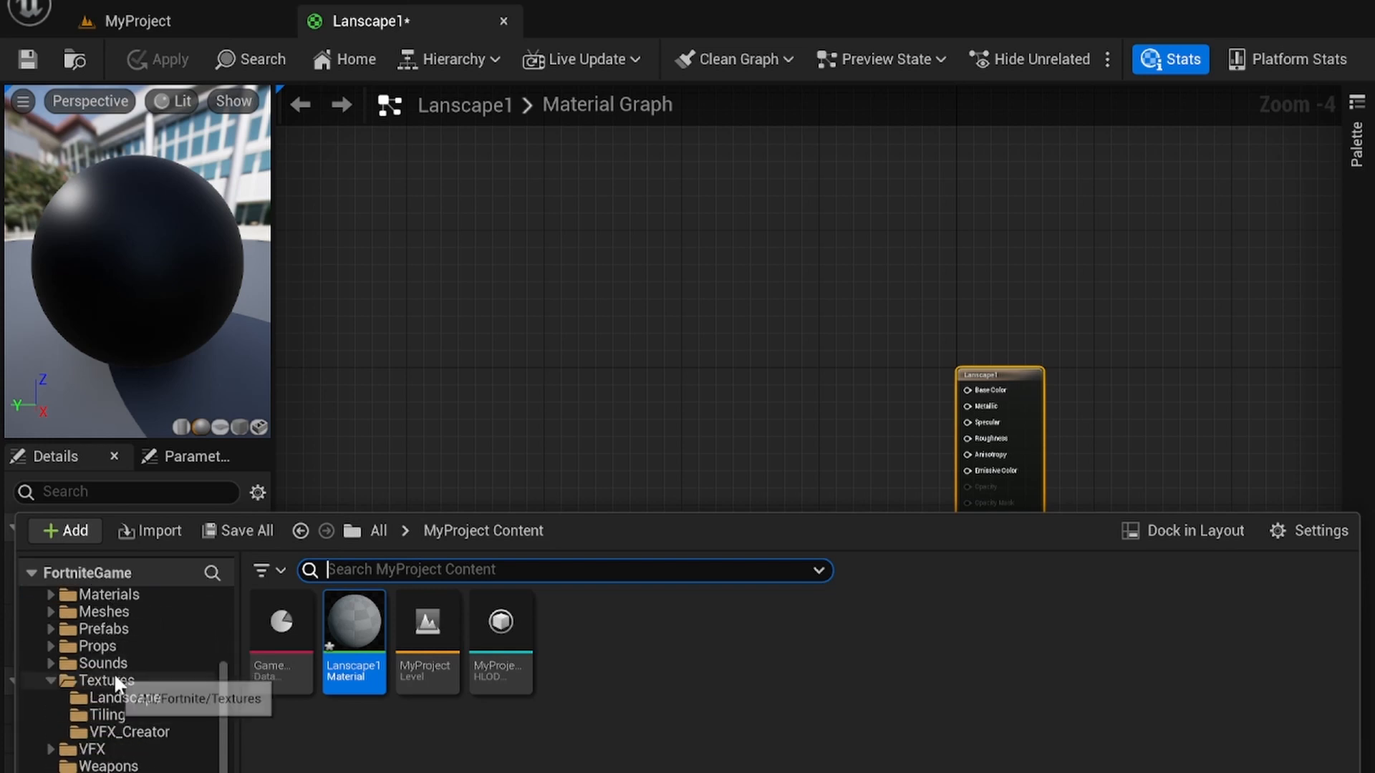
click(115, 682)
click(122, 698)
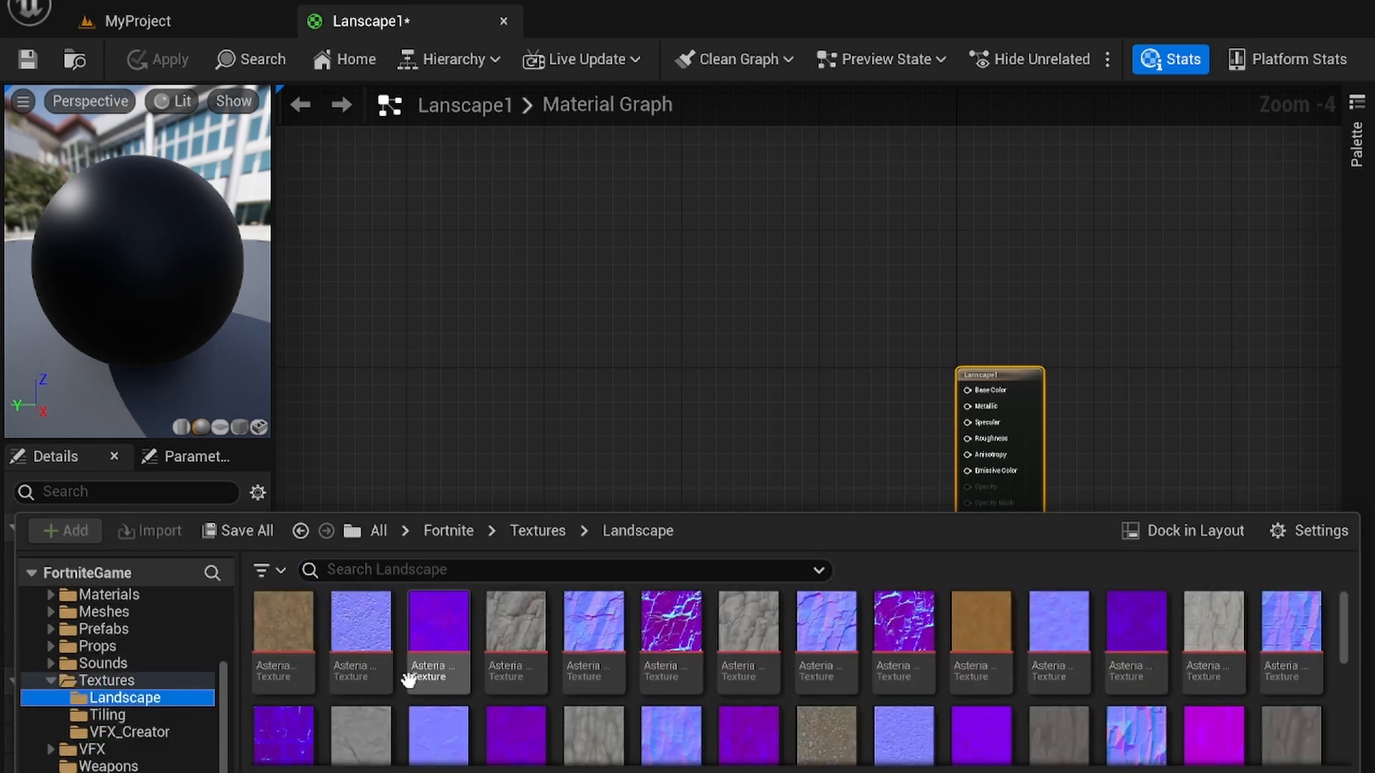
Add the three Asteria FrozenRockCliff 01 textures to the material graph as stacked texture samples, left of the material's output node
click(535, 667)
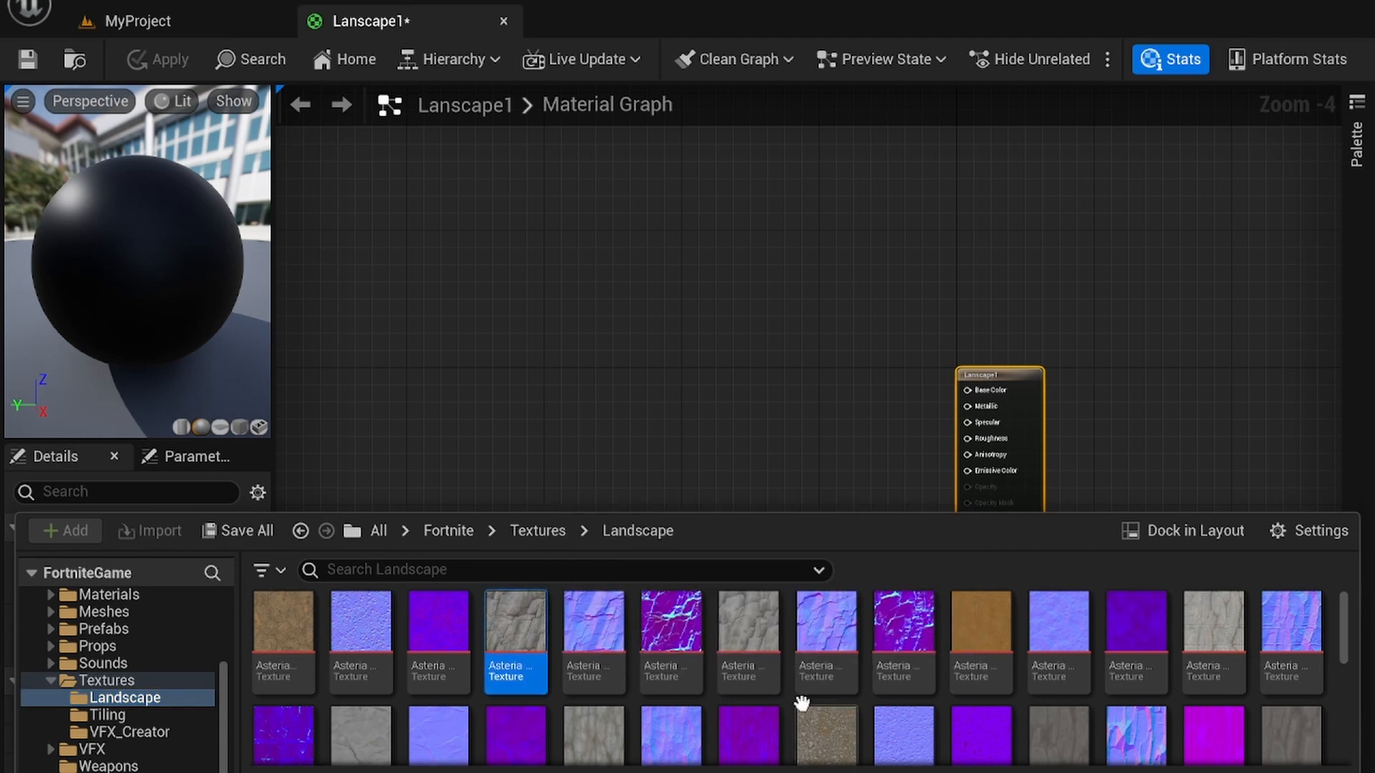
shift+click(670, 644)
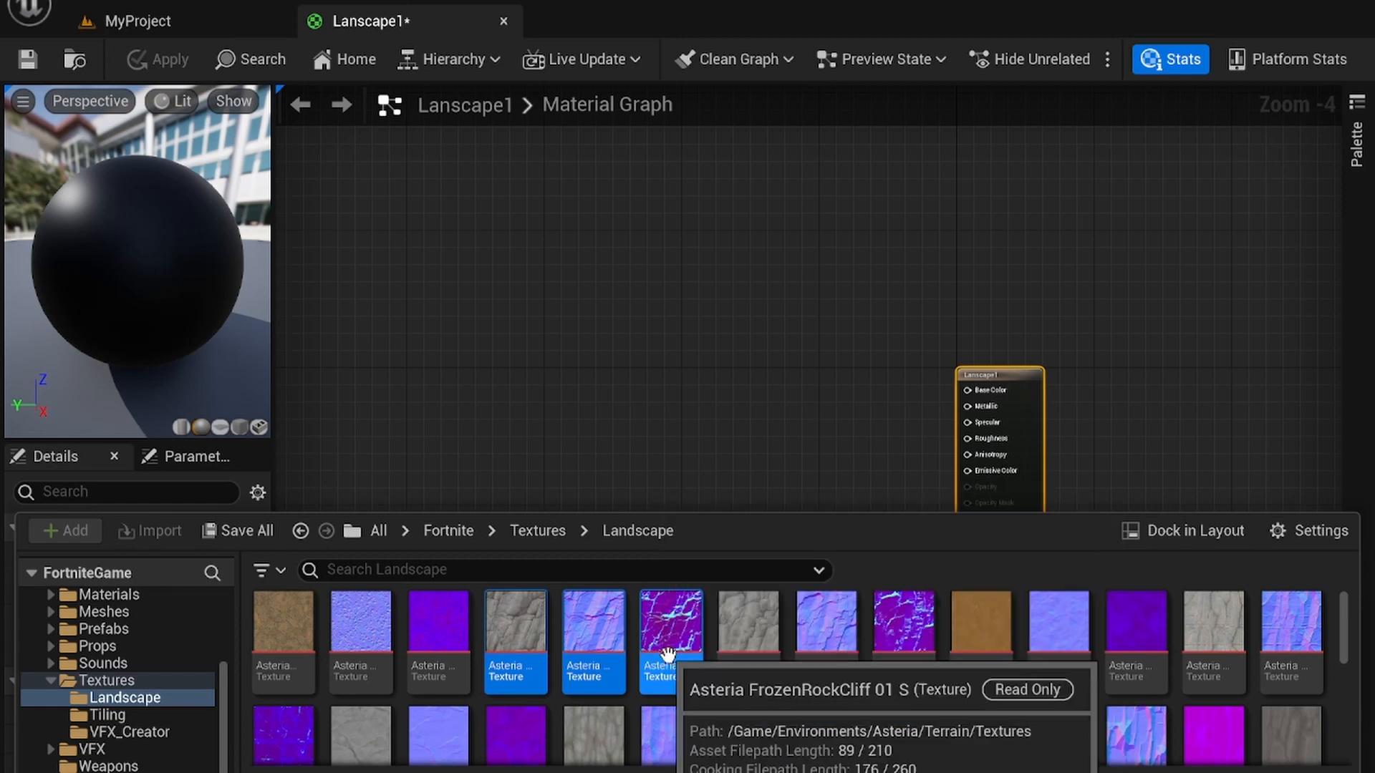
drag(665, 648, 381, 273)
click(703, 388)
right_drag(502, 301, 764, 313)
drag(786, 331, 630, 430)
drag(867, 358, 346, 195)
Add a SetMaterialAttributes node between the texture samples and the material's output node
right_drag(421, 217, 672, 461)
right_click(663, 428)
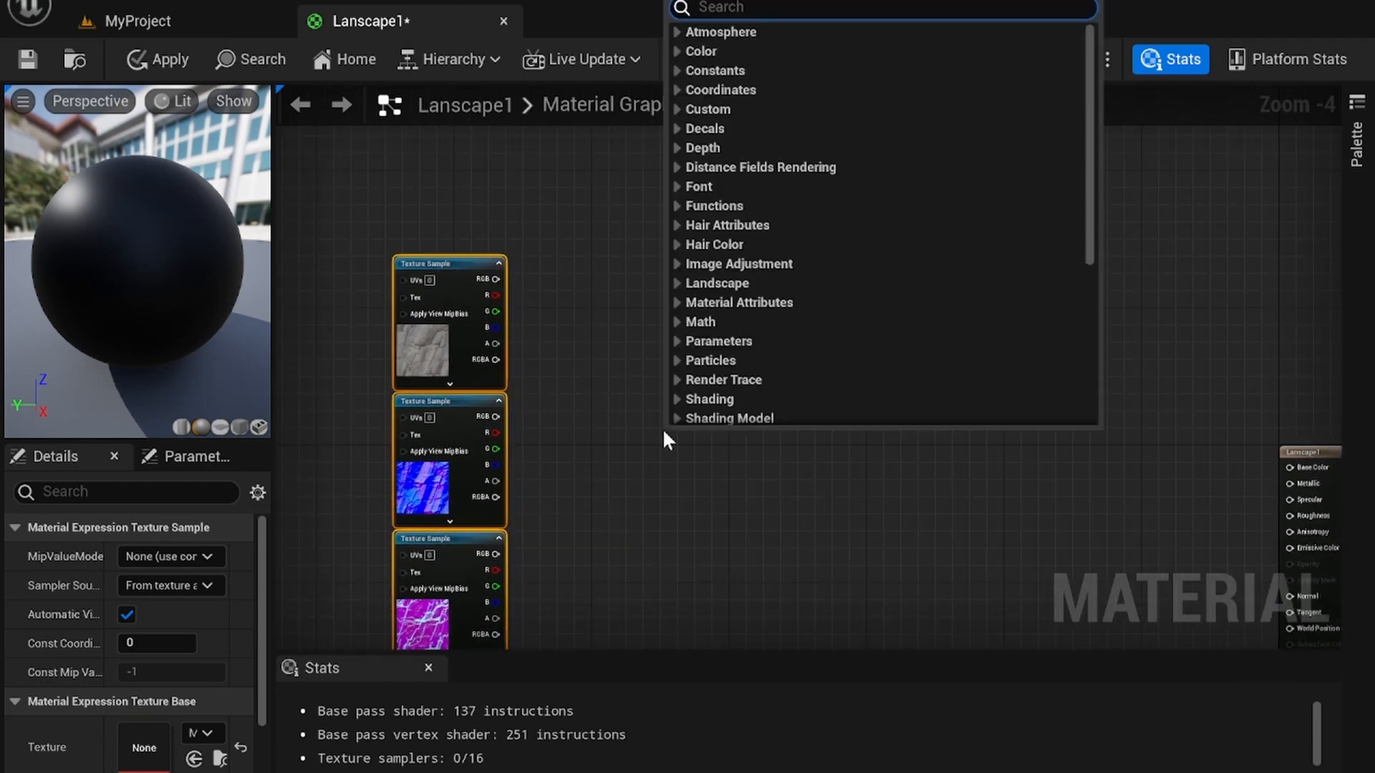
text(set)
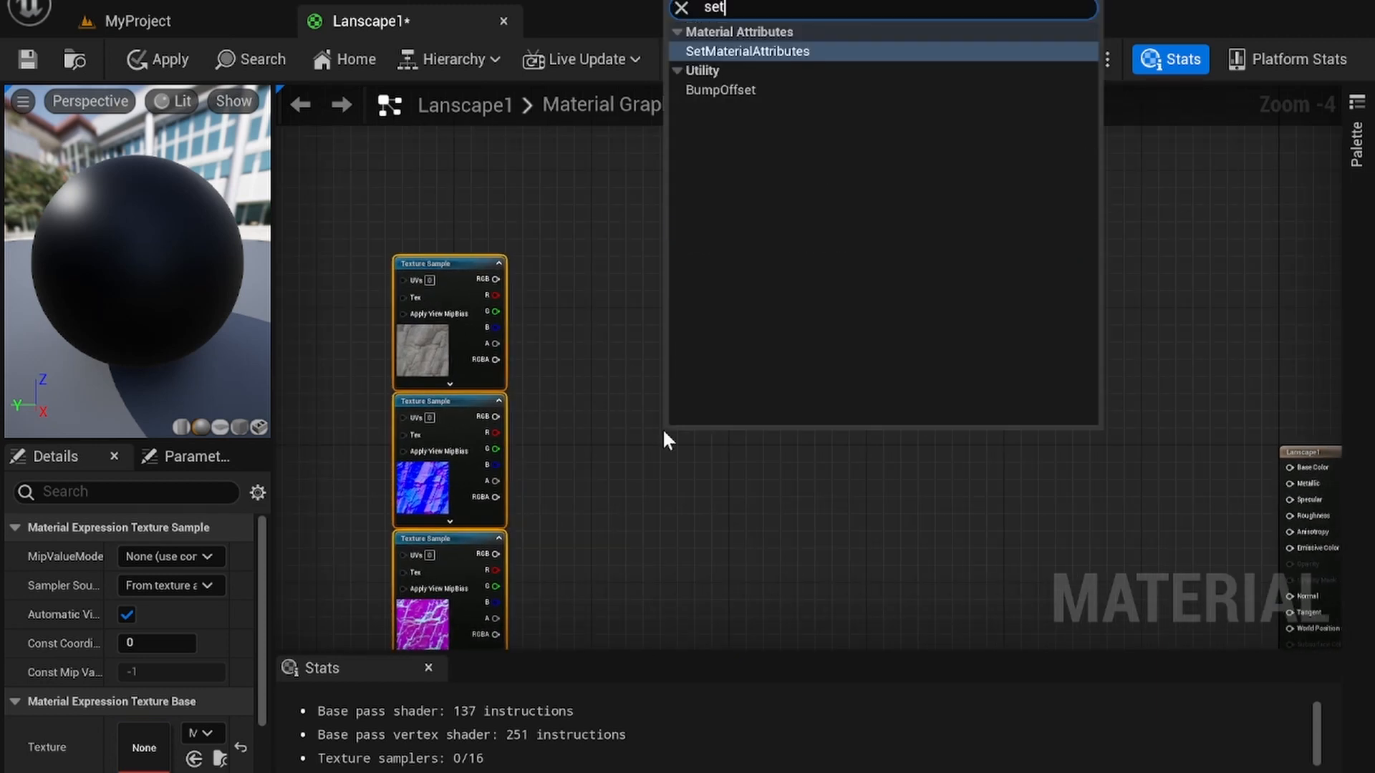
click(891, 50)
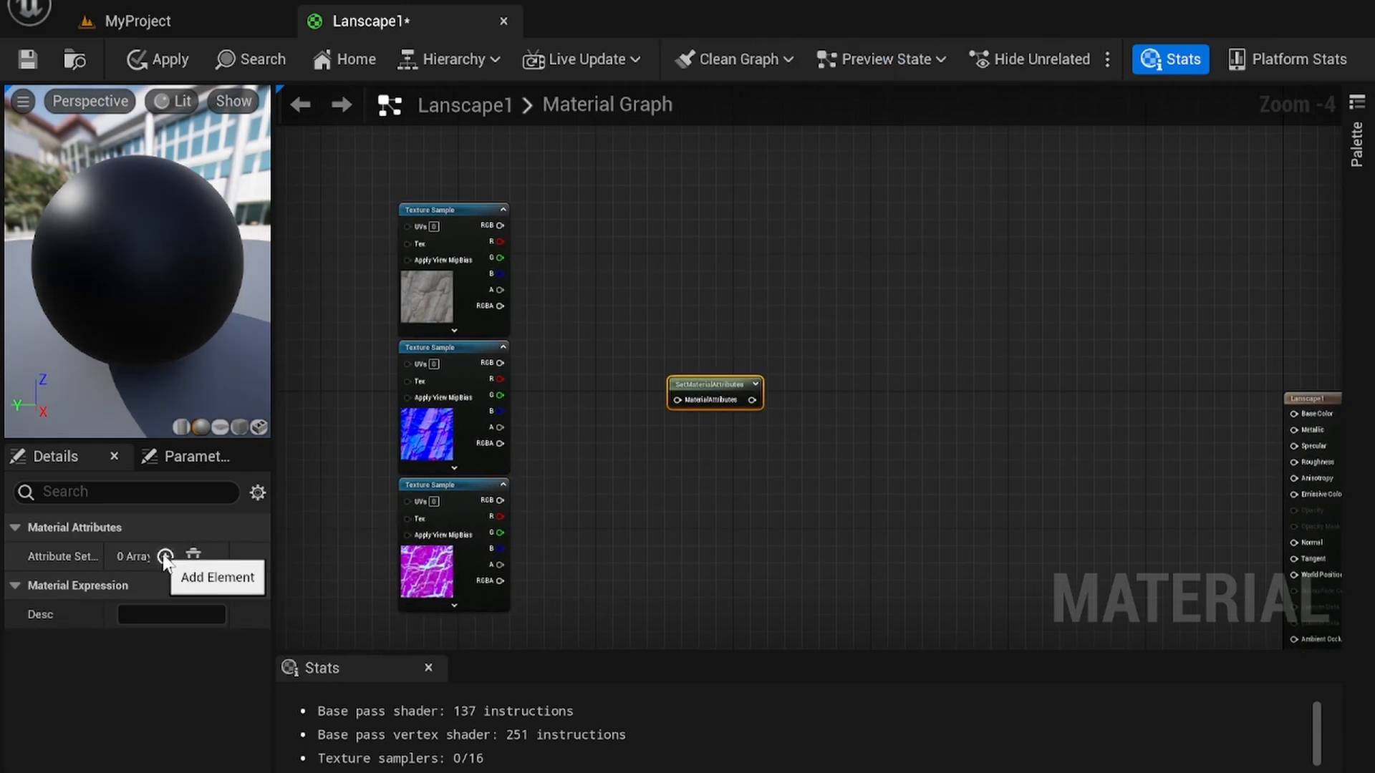
Give the SetMaterialAttributes node five attributes: BaseColor, Metallic, Specular, Roughness and, as the fifth, Normal
click(165, 556)
click(165, 557)
click(164, 556)
click(164, 557)
click(165, 556)
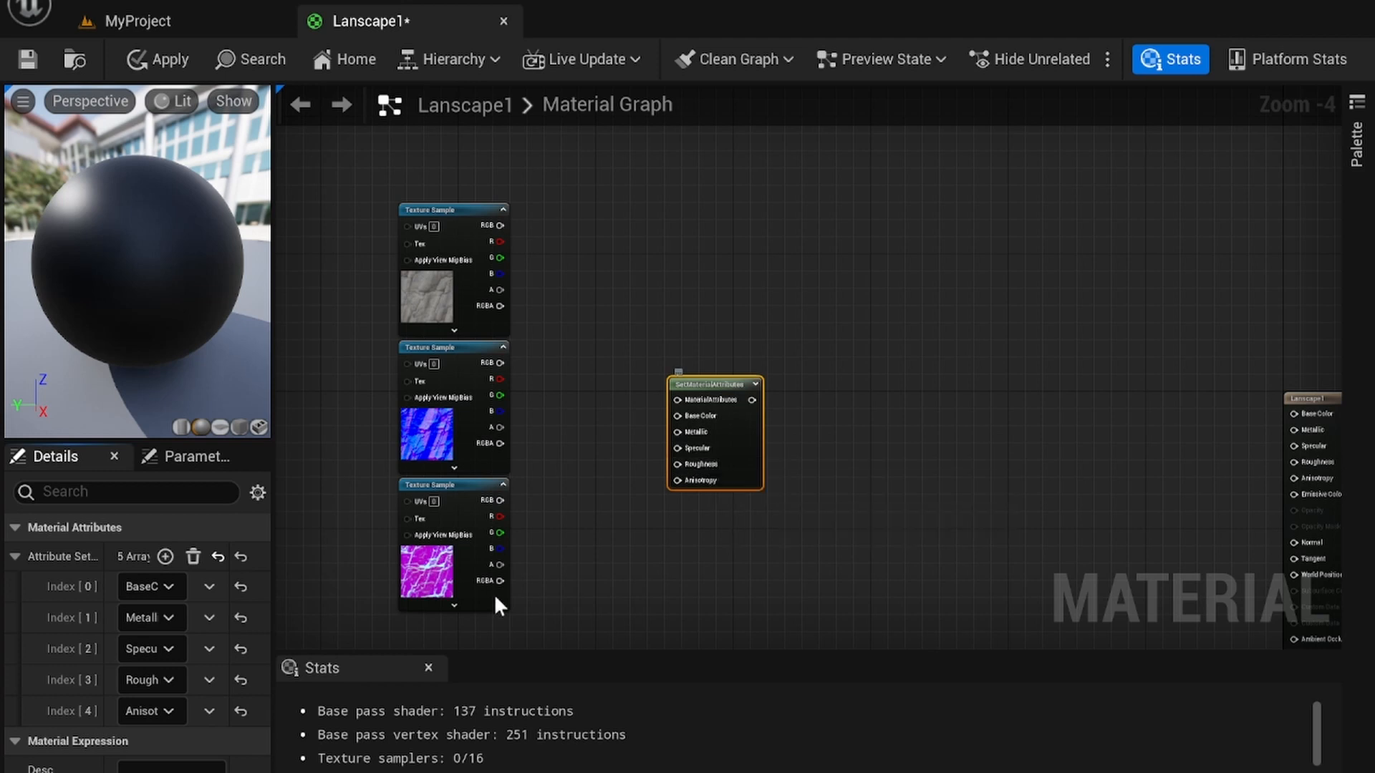
click(151, 711)
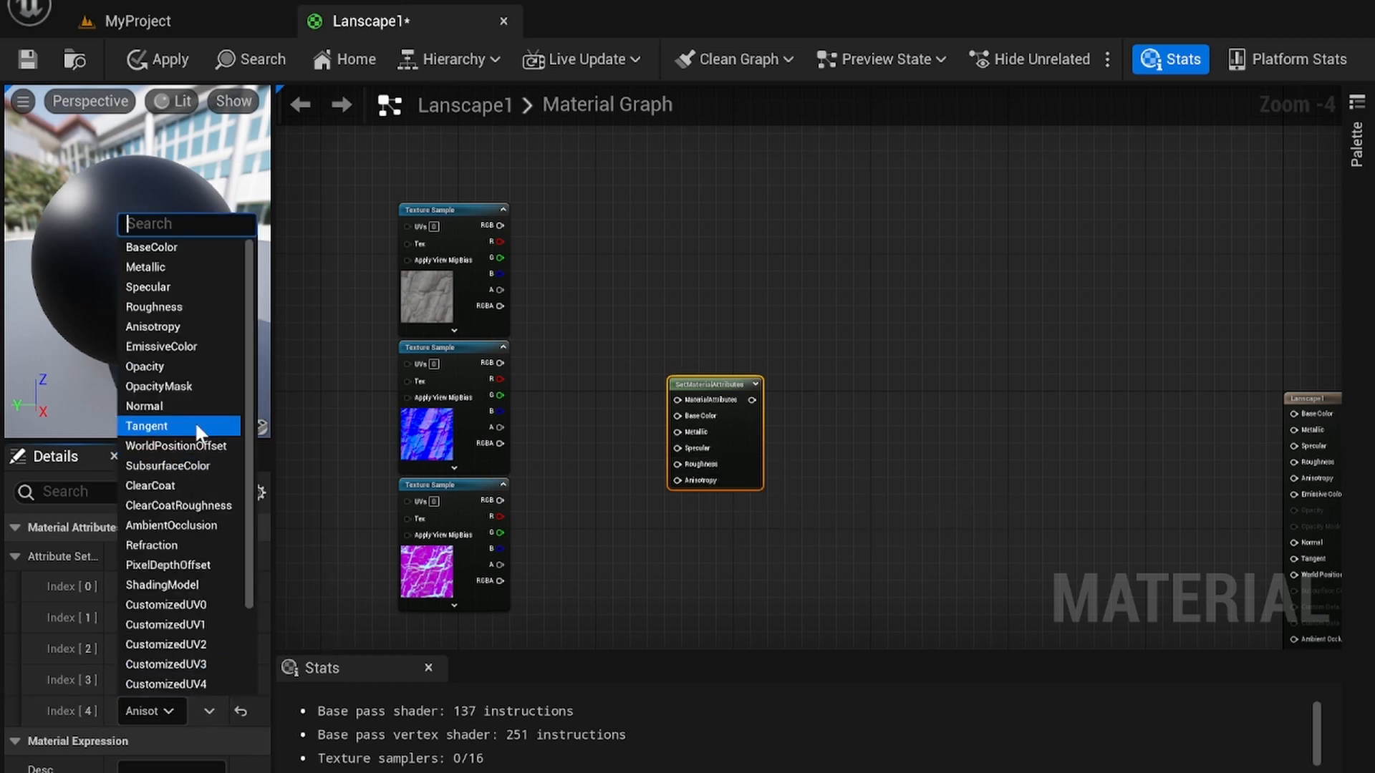
click(182, 406)
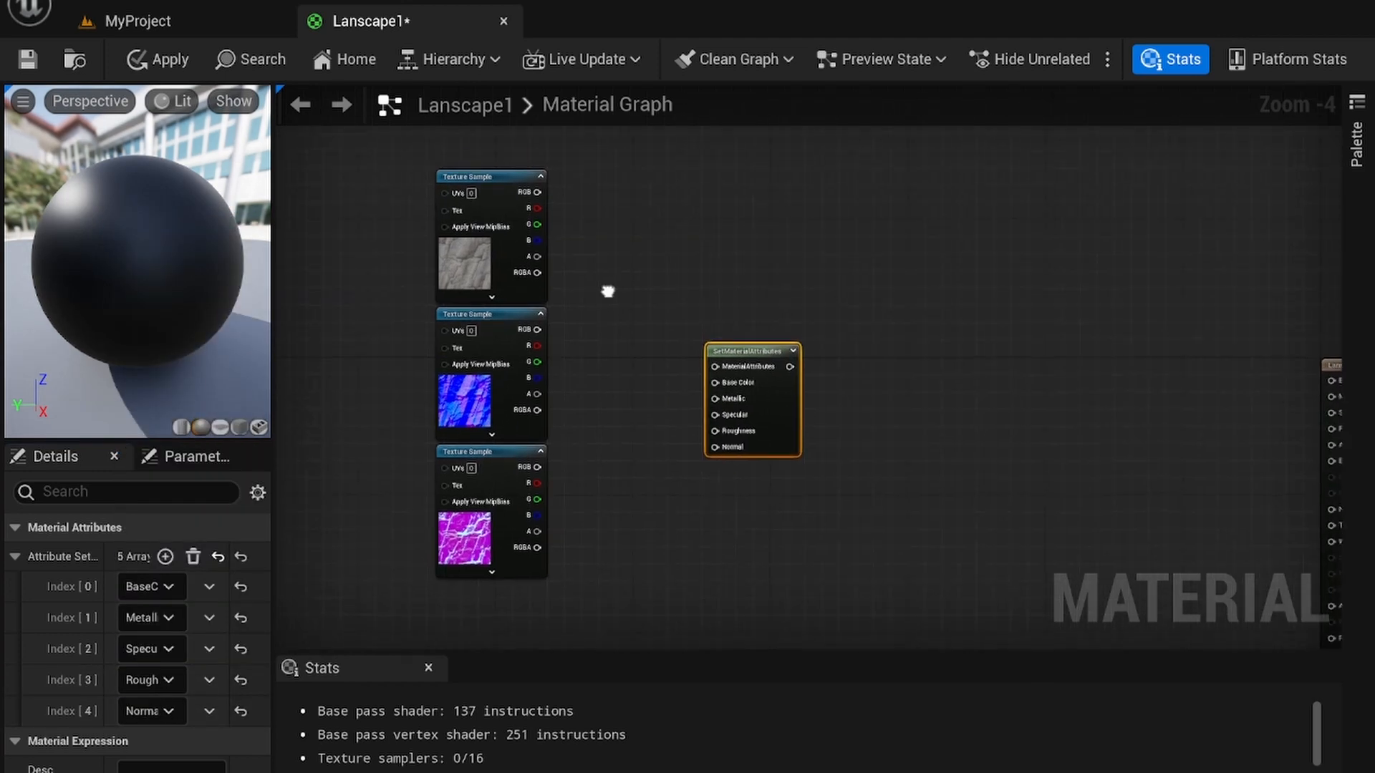
Add a LandscapeLayerCoords node to the left of the three texture samples
right_drag(608, 291, 693, 347)
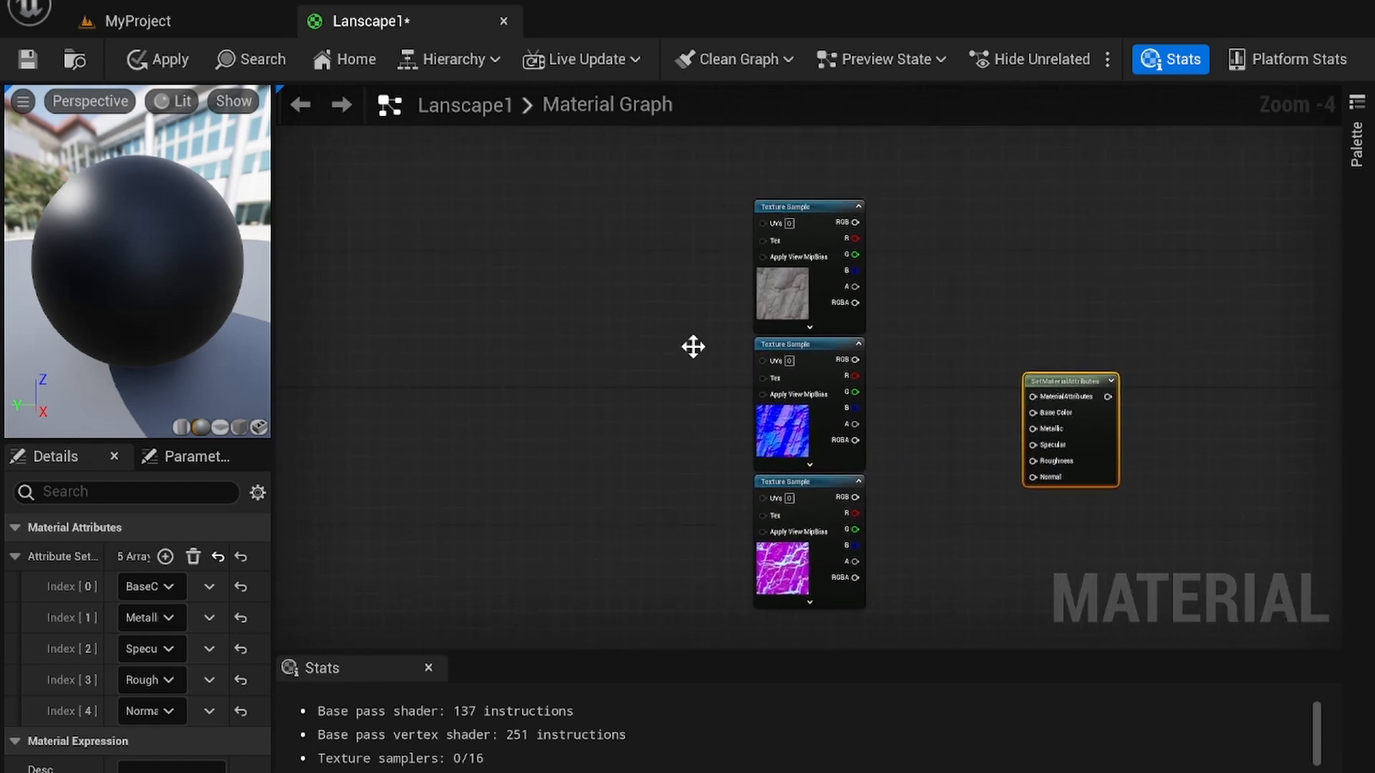
right_click(561, 391)
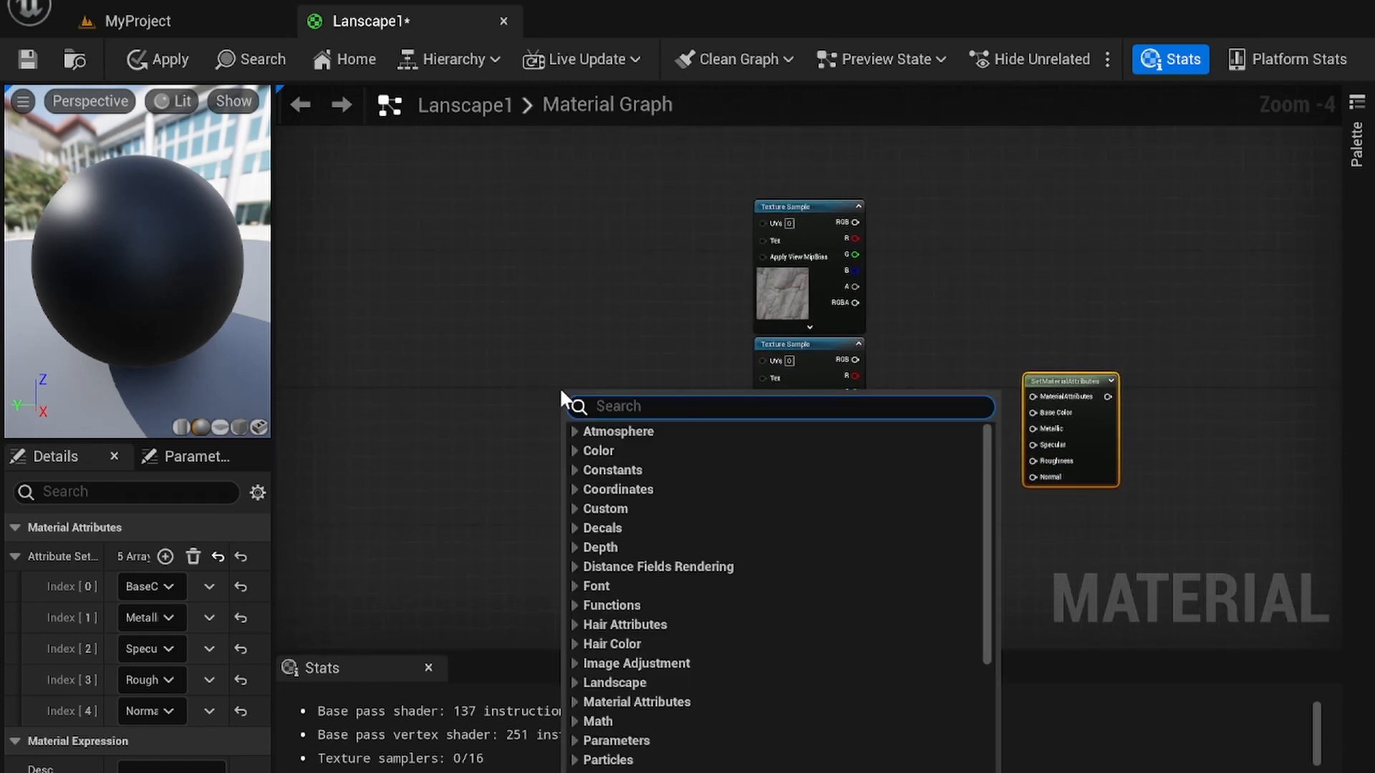
text(landsca)
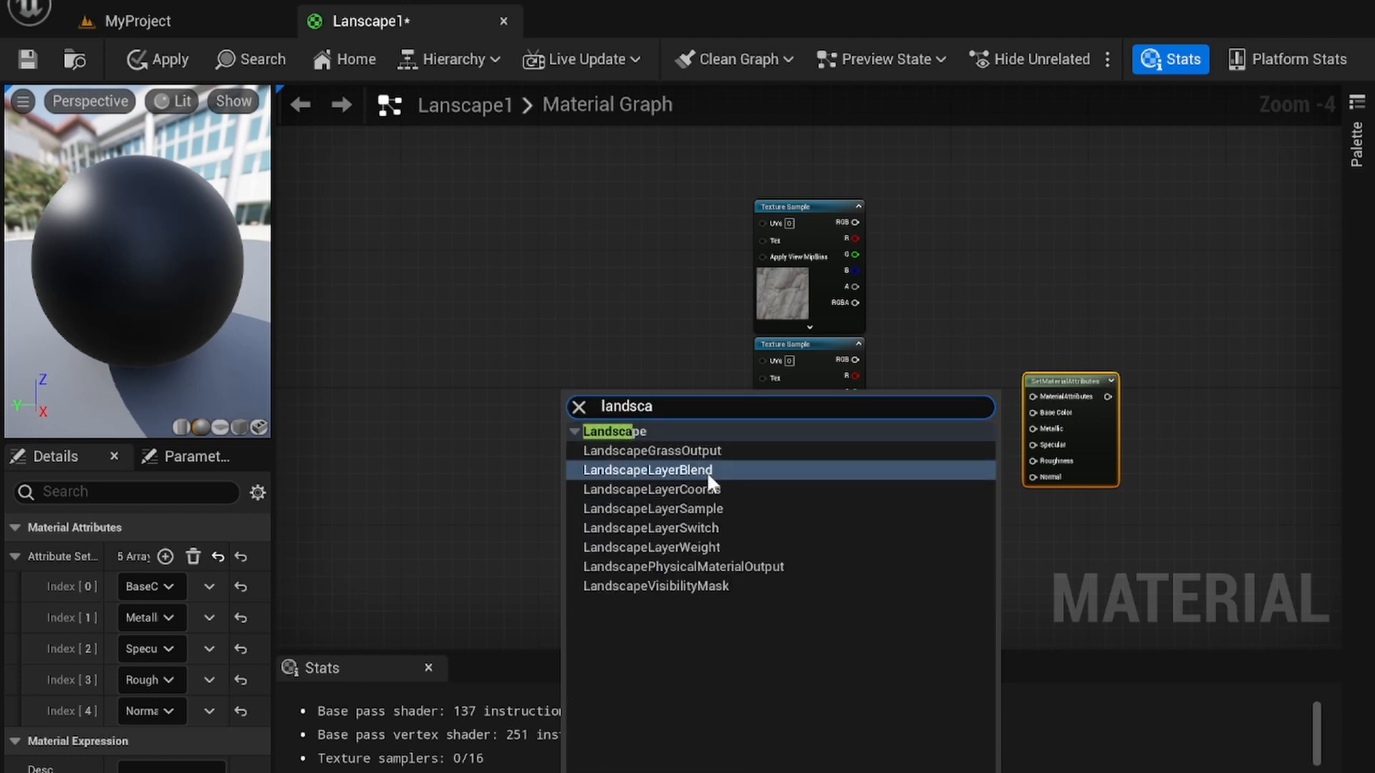
click(703, 489)
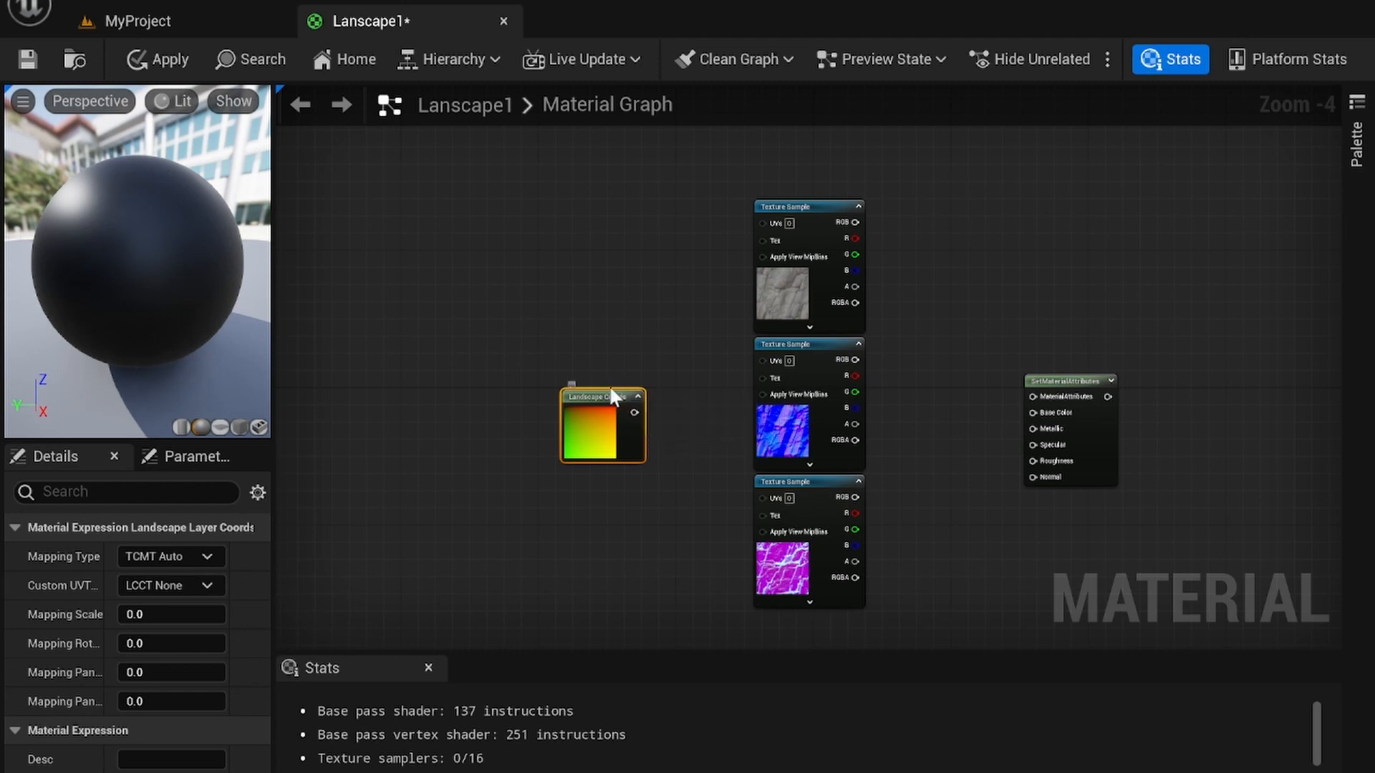
click(589, 381)
Connect the Landscape Coords output to the UVs input of all three texture samples
drag(591, 393, 763, 222)
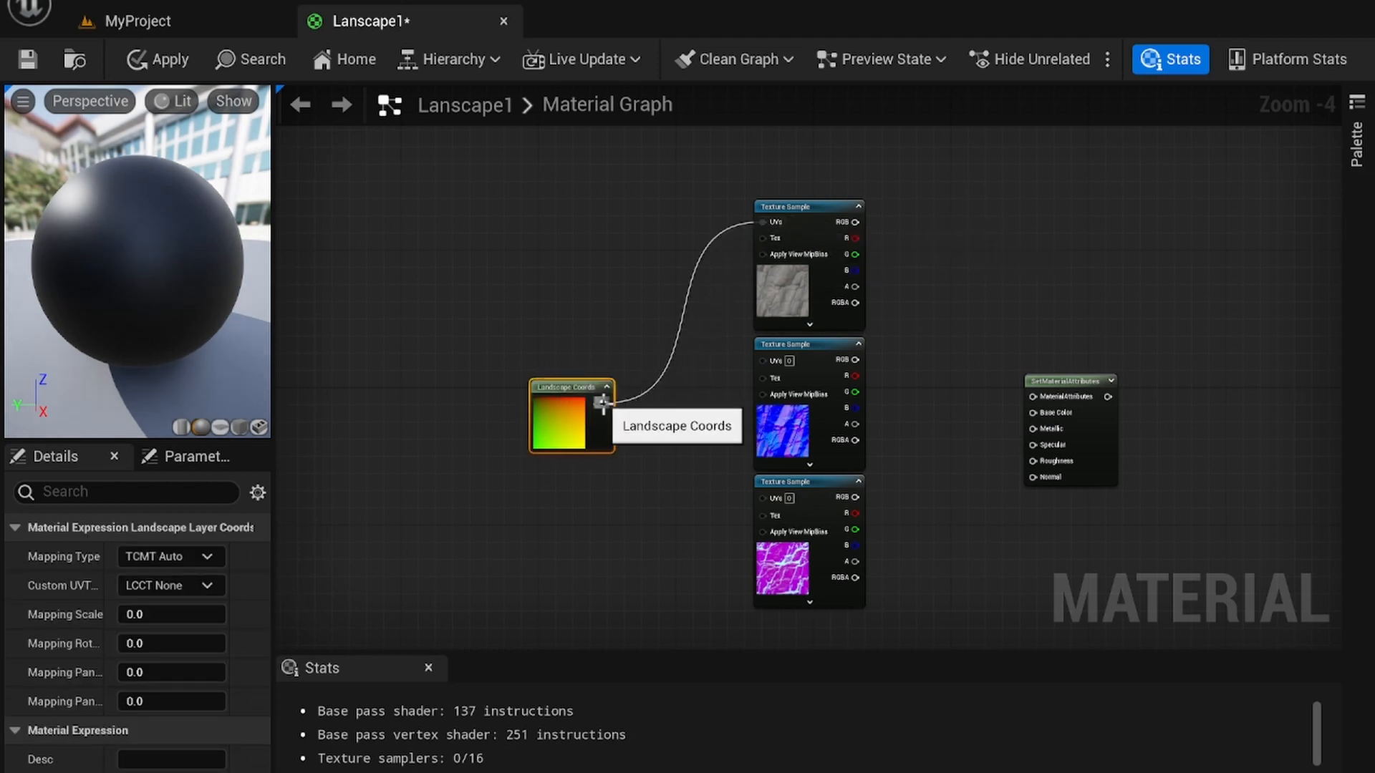
drag(603, 402, 763, 359)
drag(601, 403, 763, 496)
right_drag(731, 510, 641, 507)
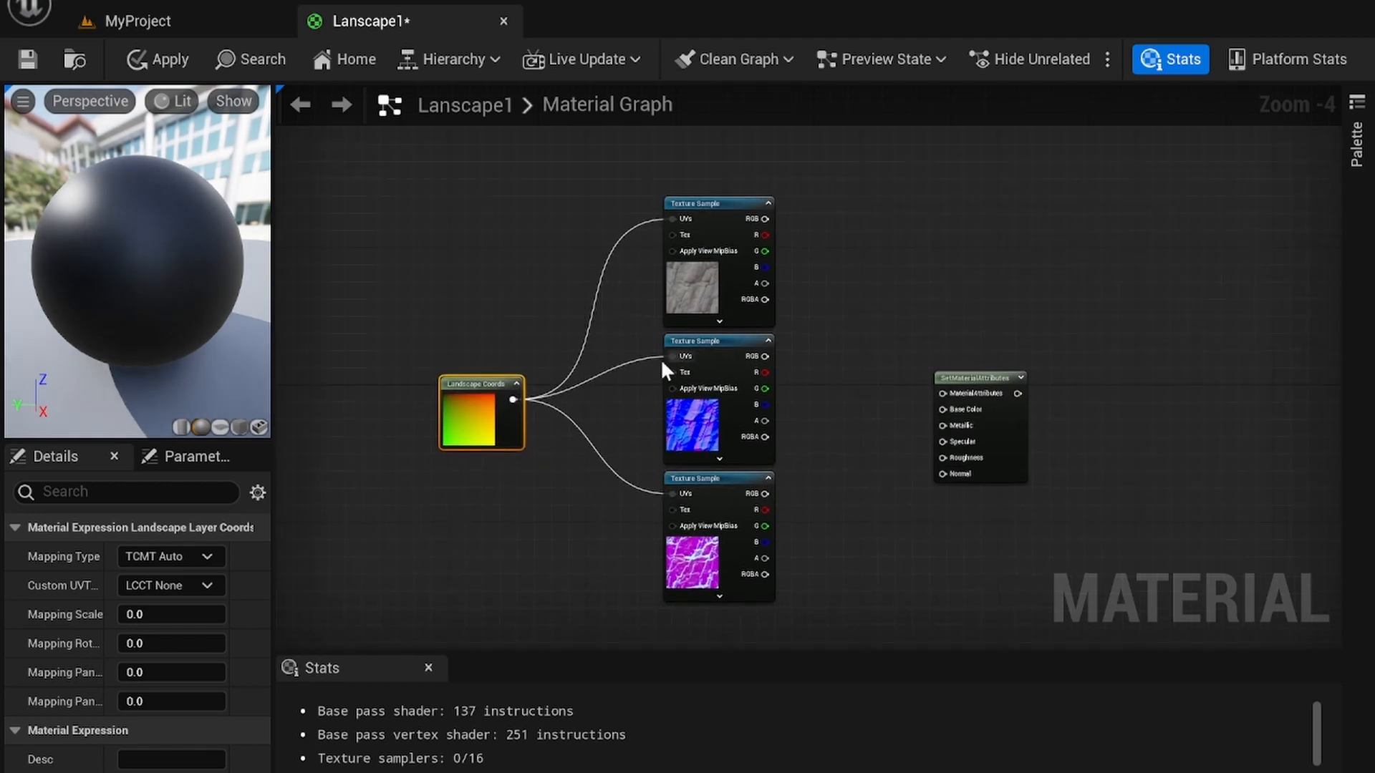
Nudge the Landscape Coords node upward and set its mapping scale to about 11.24
drag(494, 384, 485, 358)
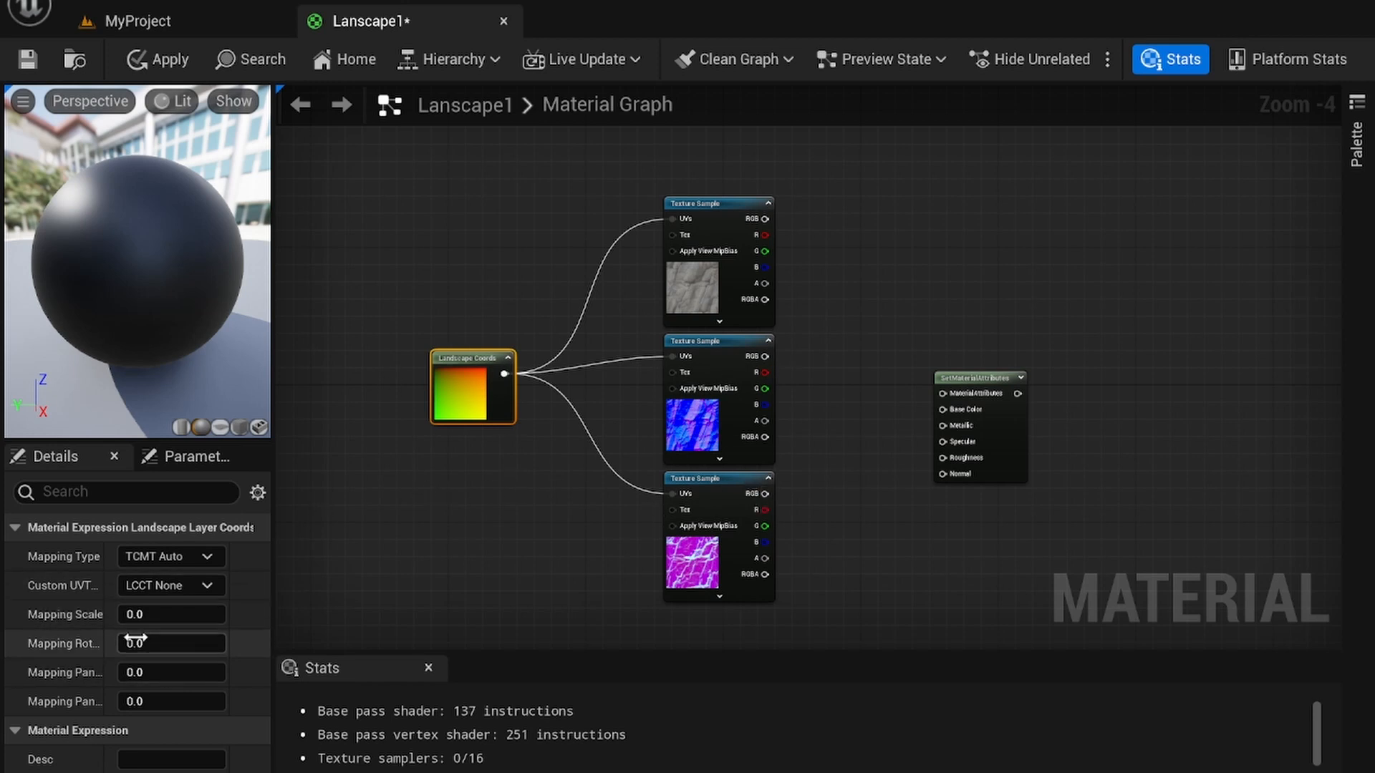
drag(171, 615, 215, 614)
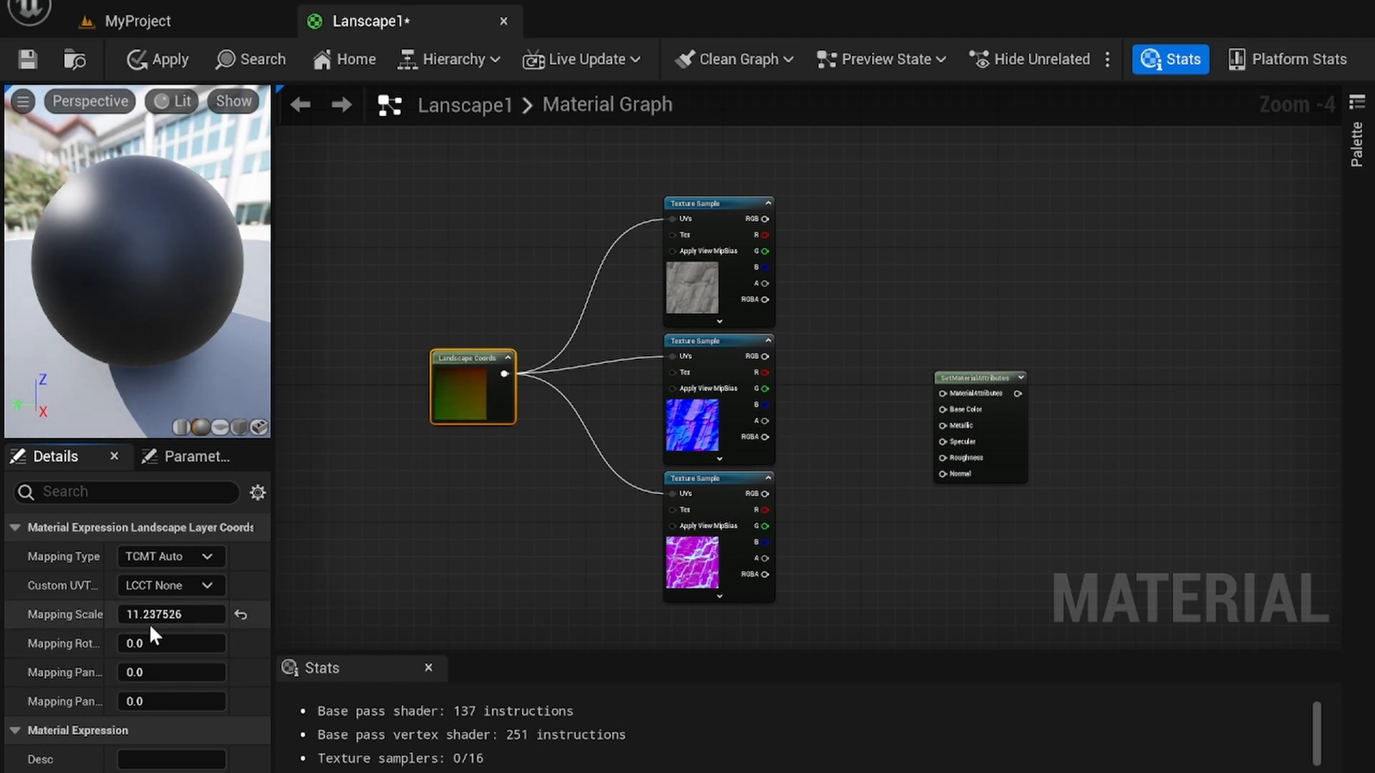
right_drag(444, 492, 330, 523)
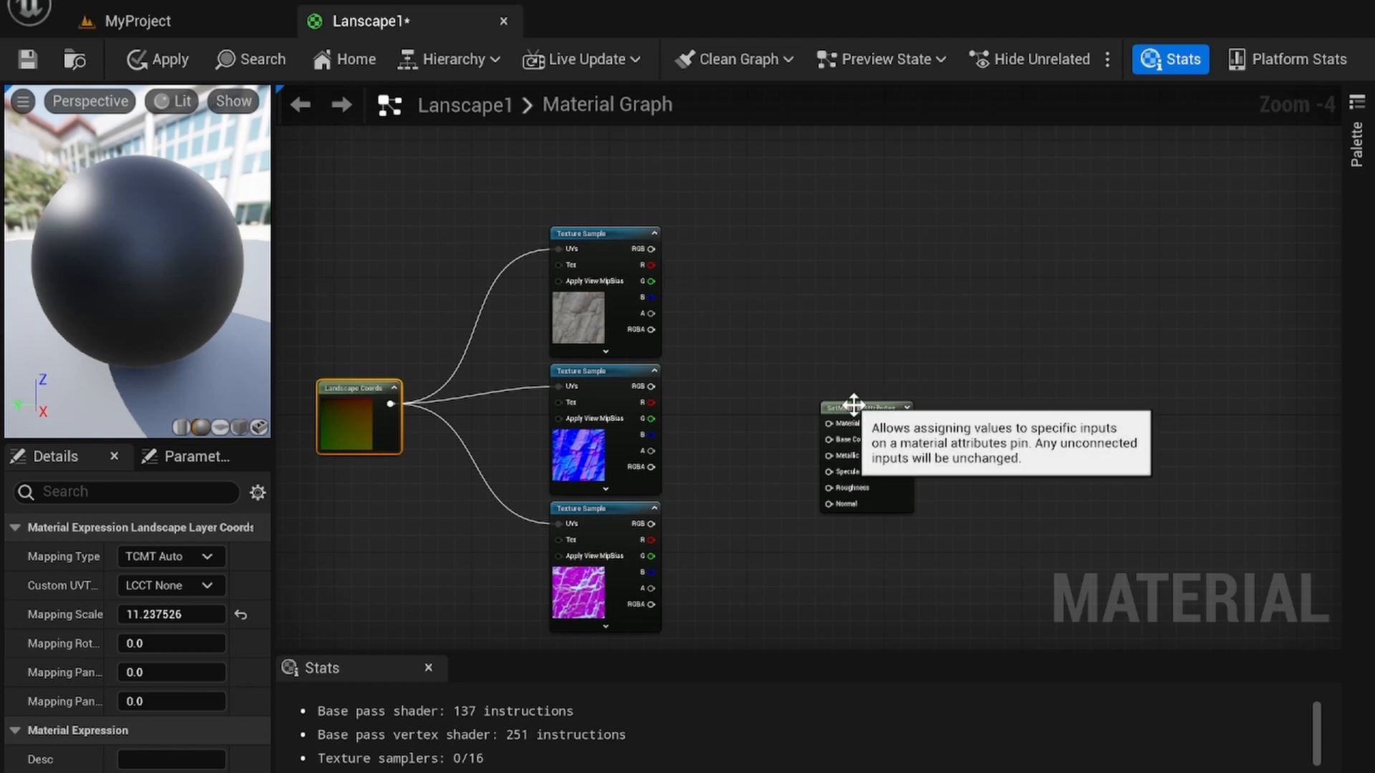
Move the SetMaterialAttributes node away from the textures and connect the rock color texture's RGB to Base Color and the normal texture's RGB to Normal
drag(853, 402, 924, 399)
right_drag(721, 289, 723, 315)
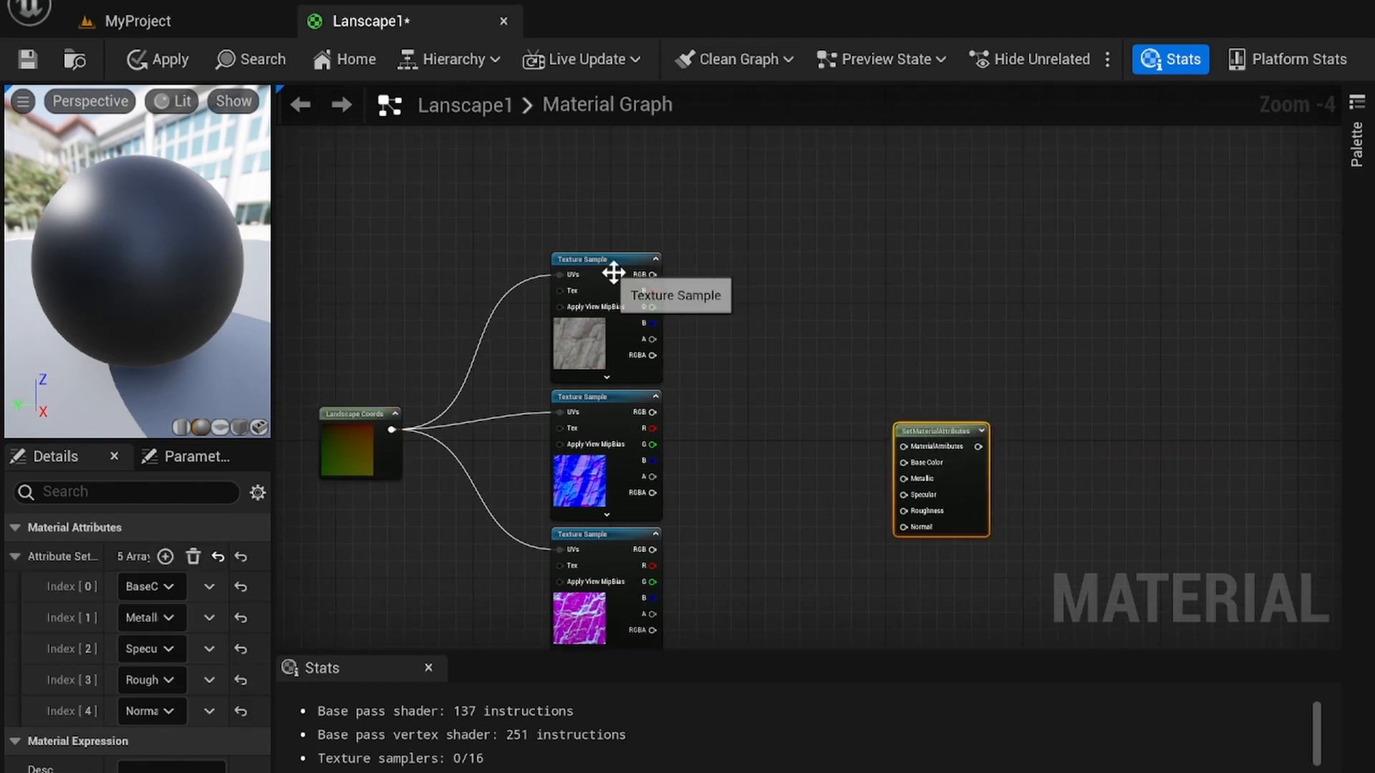
drag(652, 275, 908, 463)
right_drag(828, 456, 769, 390)
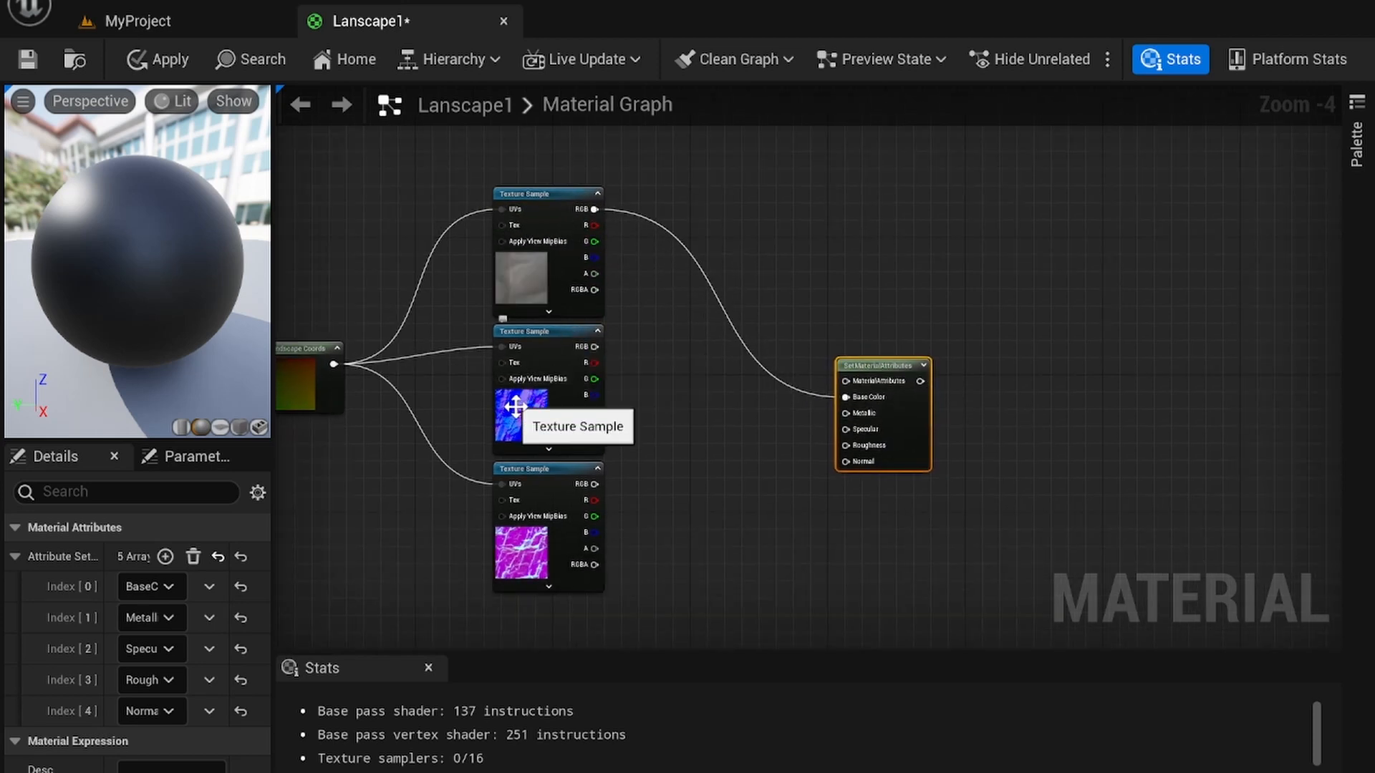
drag(596, 346, 849, 459)
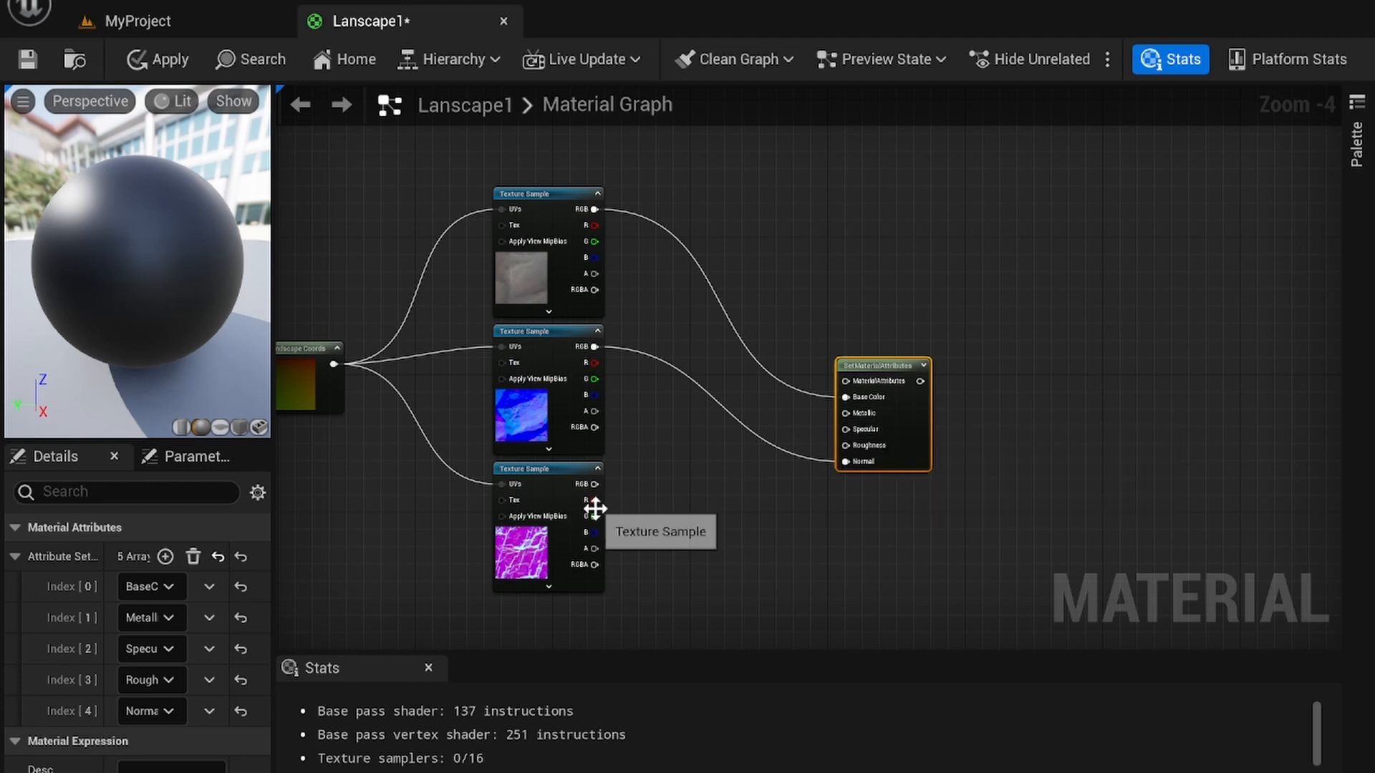
Connect the third rock texture's R output to Specular, G to Metallic and B to Roughness
drag(594, 500, 845, 429)
drag(594, 516, 846, 414)
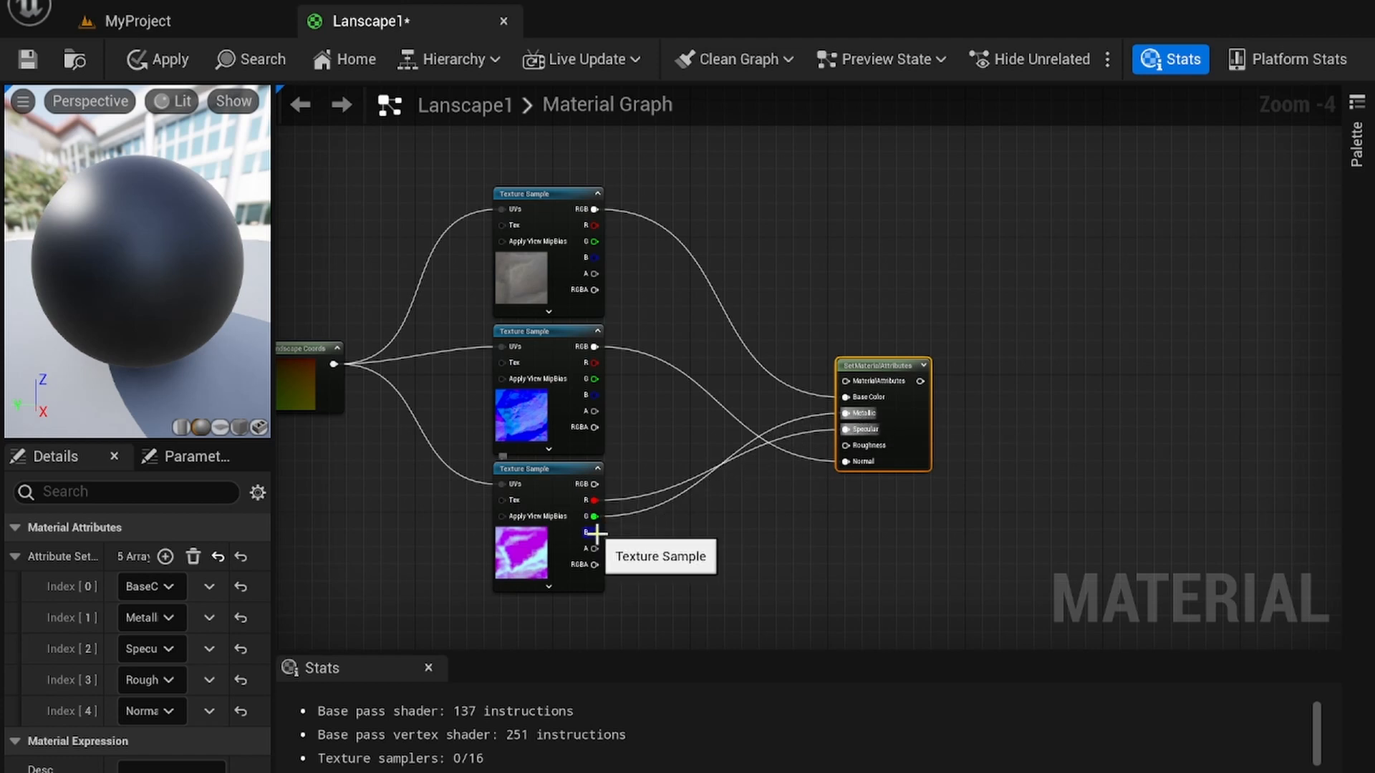
drag(594, 532, 846, 445)
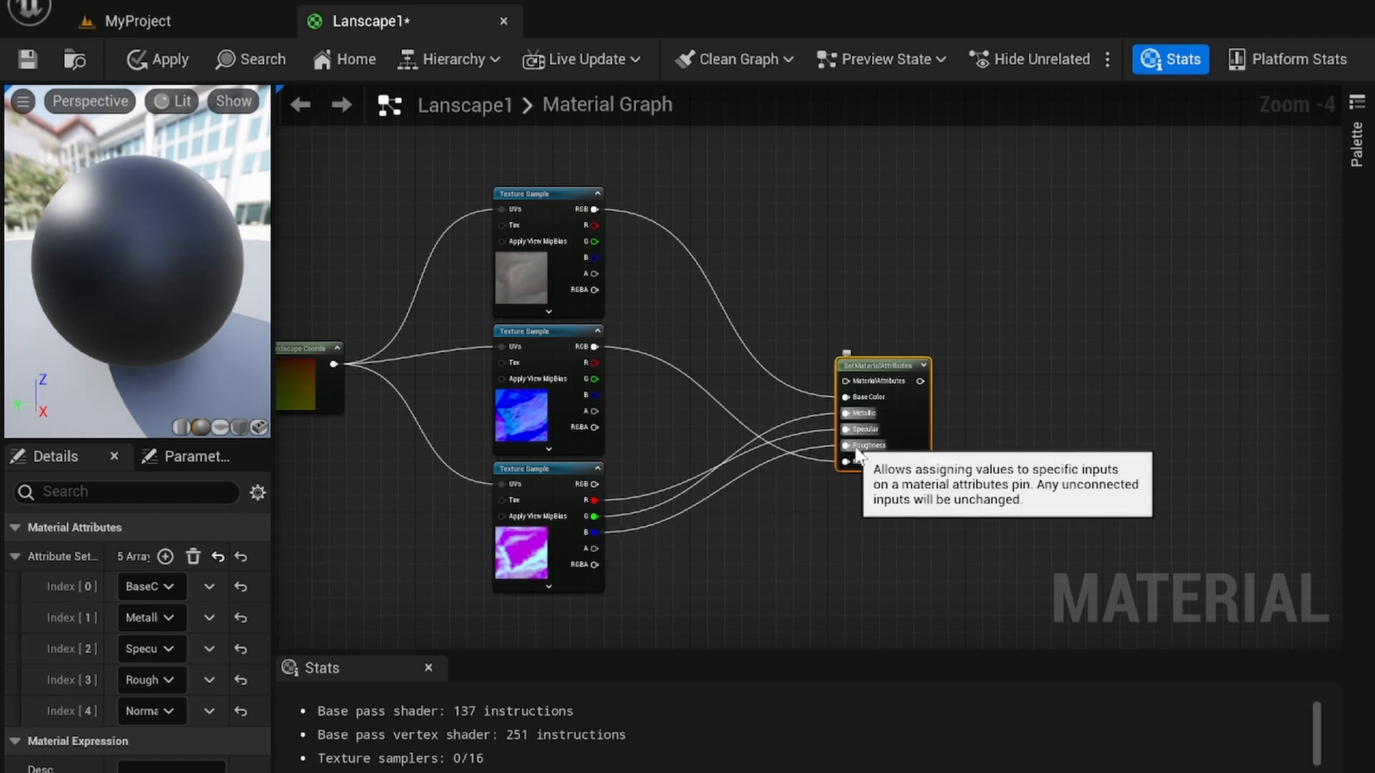
click(857, 507)
Move the SetMaterialAttributes node closer to the three rock texture samples
right_drag(1015, 448, 1029, 319)
drag(1002, 522, 344, 184)
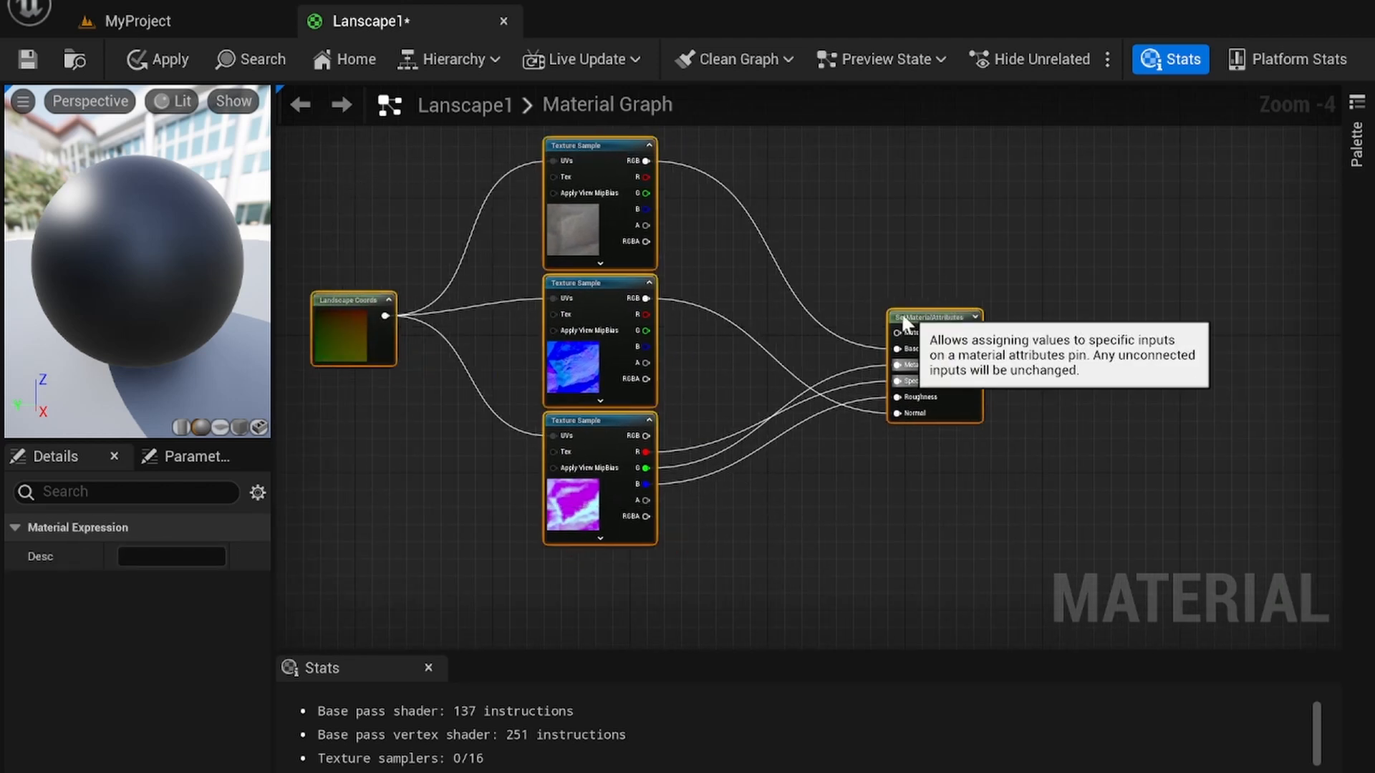
right_drag(1022, 325, 821, 371)
click(873, 388)
scroll(852, 326, down, 2)
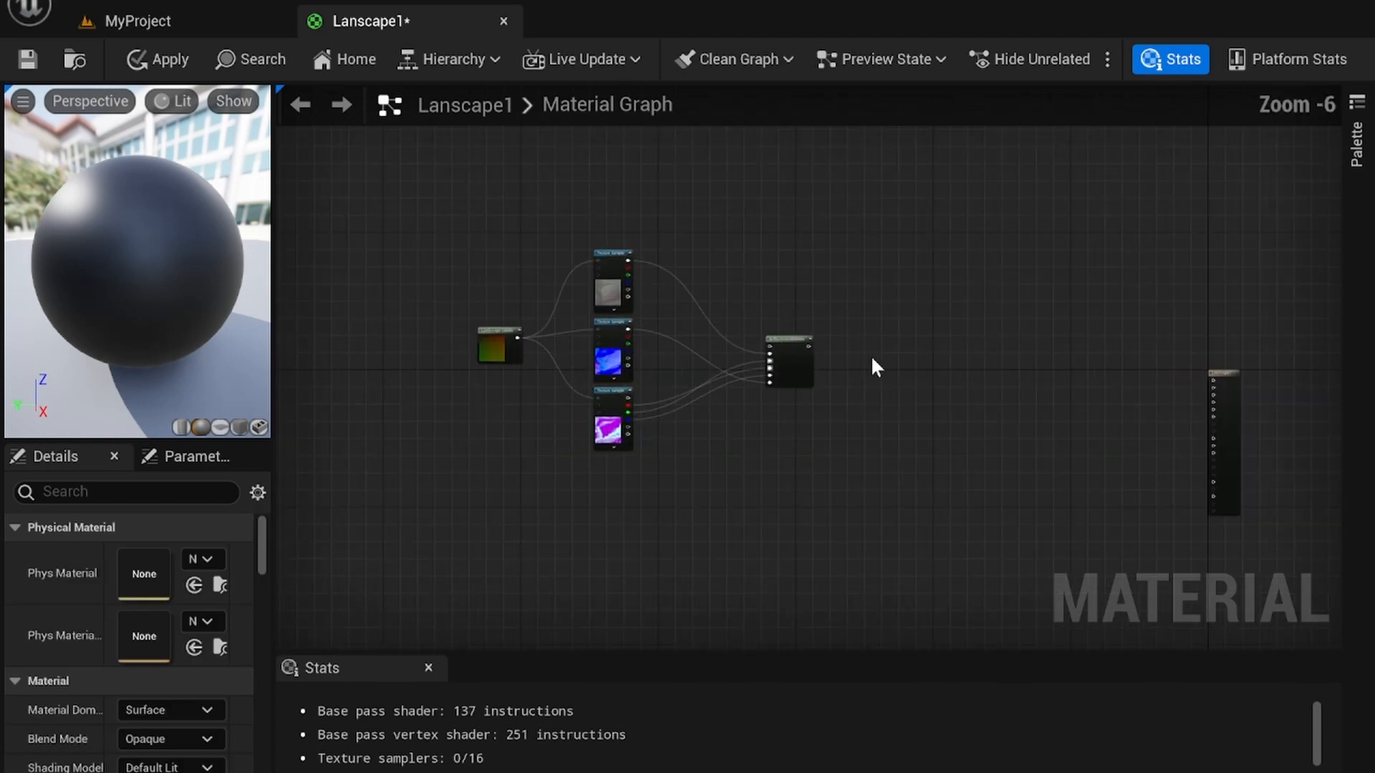
scroll(875, 365, up, 2)
drag(604, 319, 521, 326)
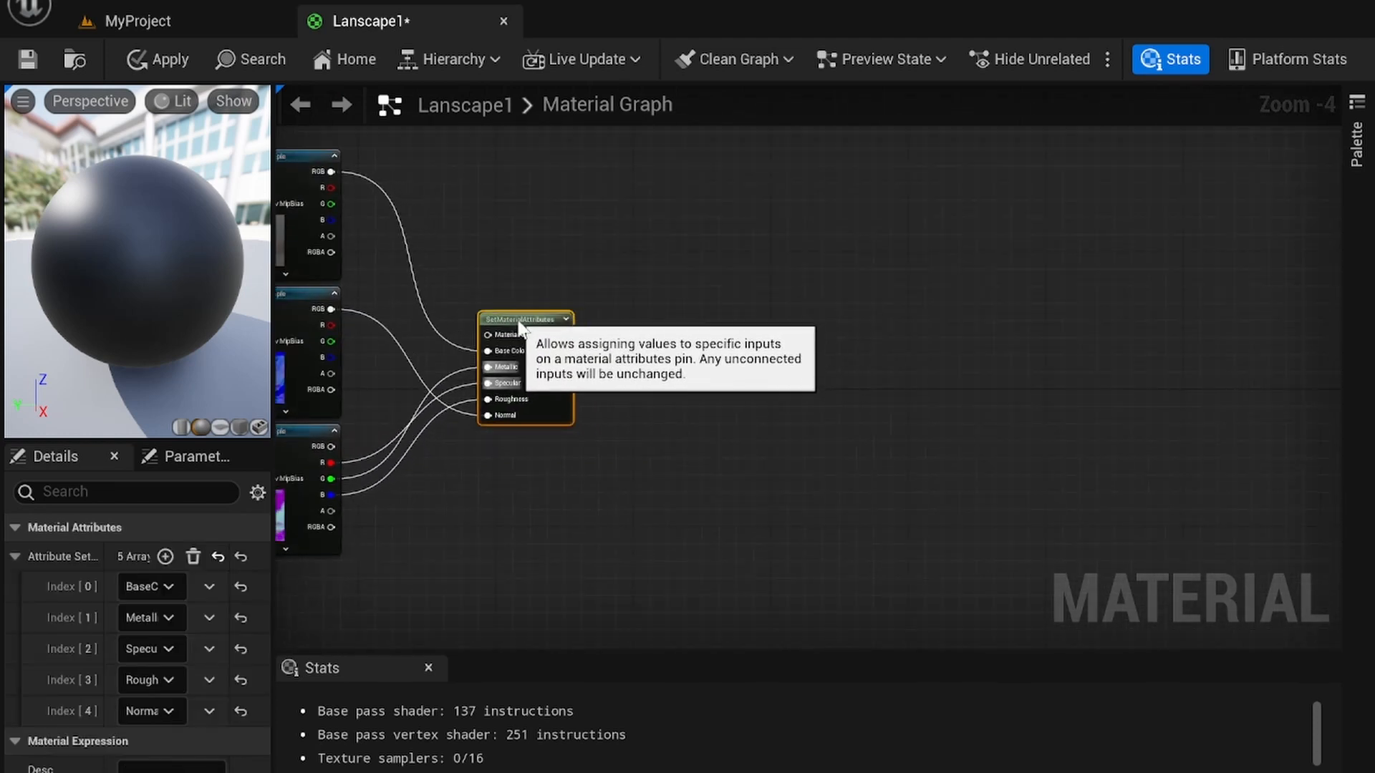
Start previewing the SetMaterialAttributes node and examine the rock material on the preview sphere
right_click(518, 315)
click(628, 364)
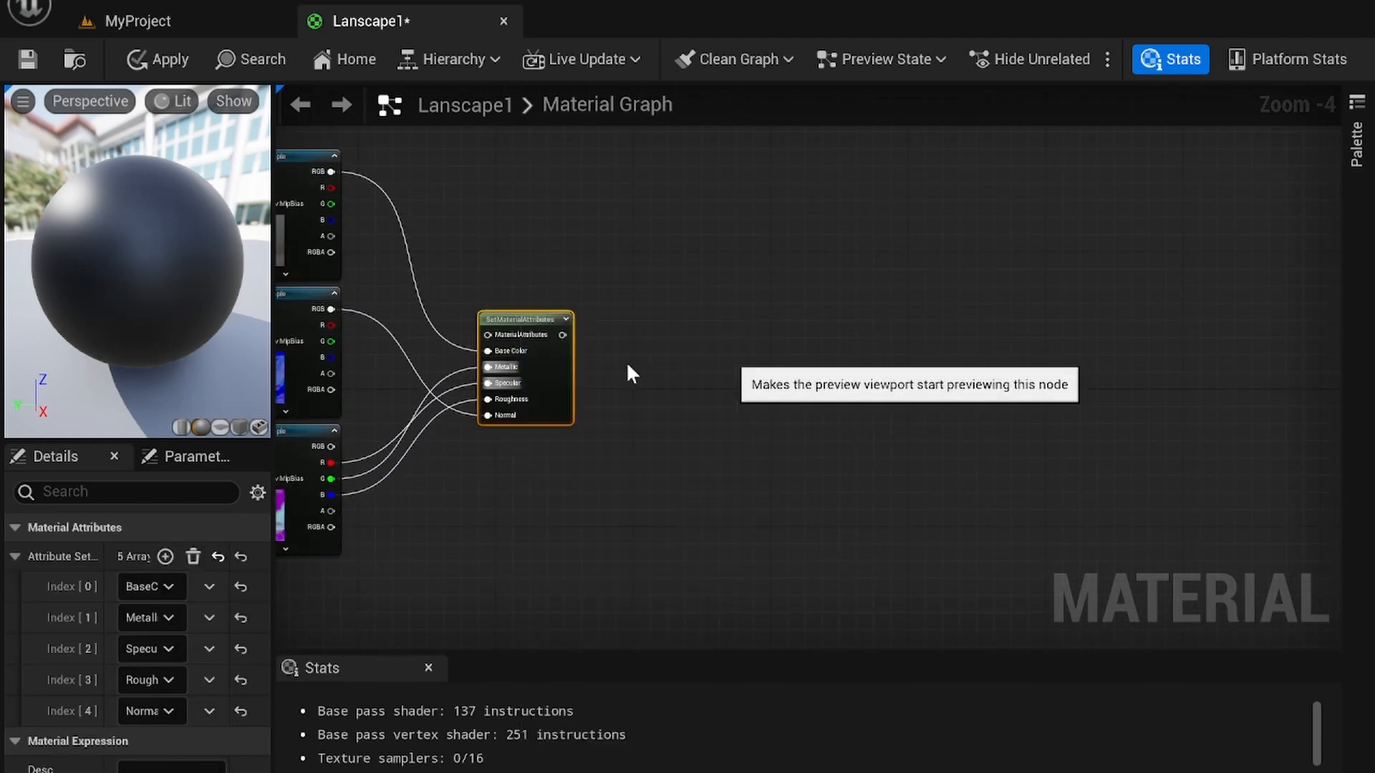
scroll(149, 239, down, 3)
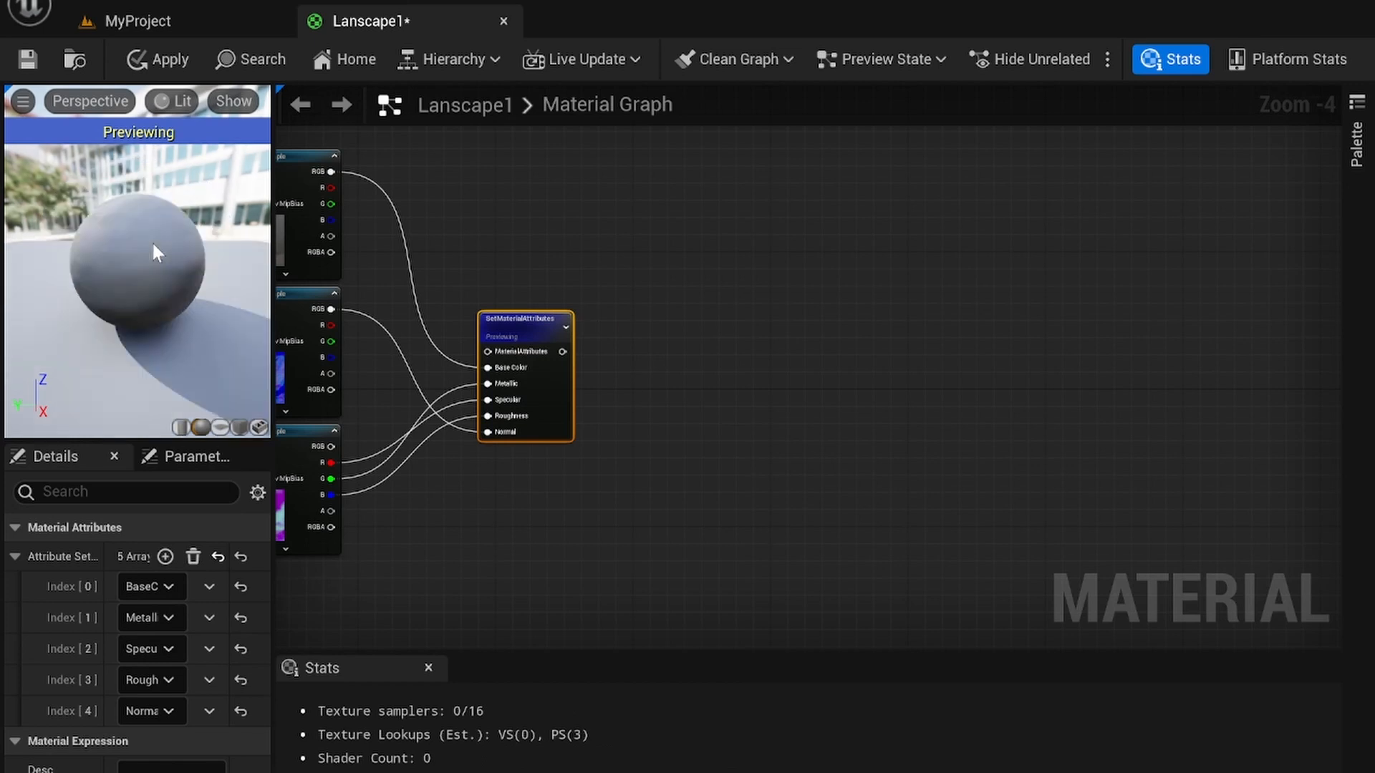
scroll(152, 244, up, 2)
right_drag(383, 215, 872, 280)
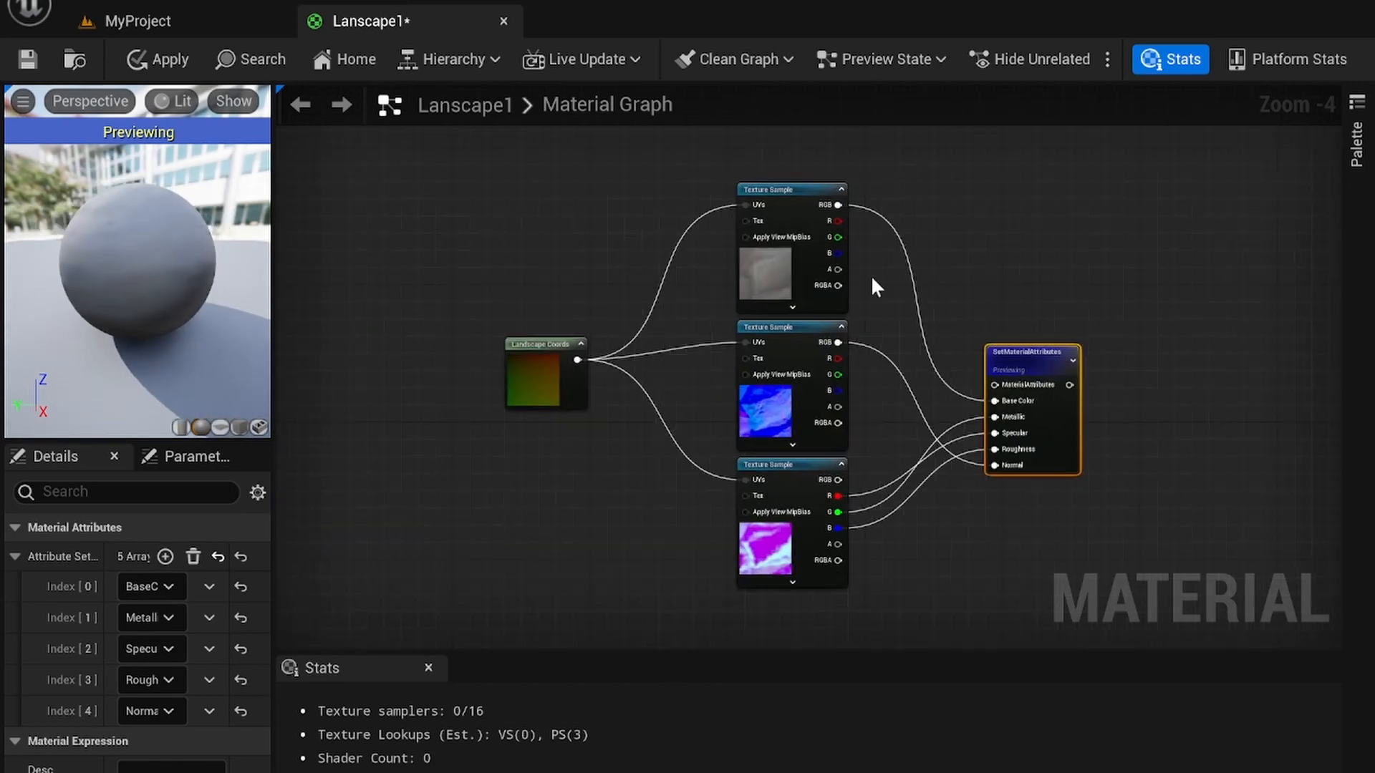
Set the Landscape Coords node's mapping scale to about 1.18 and check the rock texture on the preview sphere
click(537, 344)
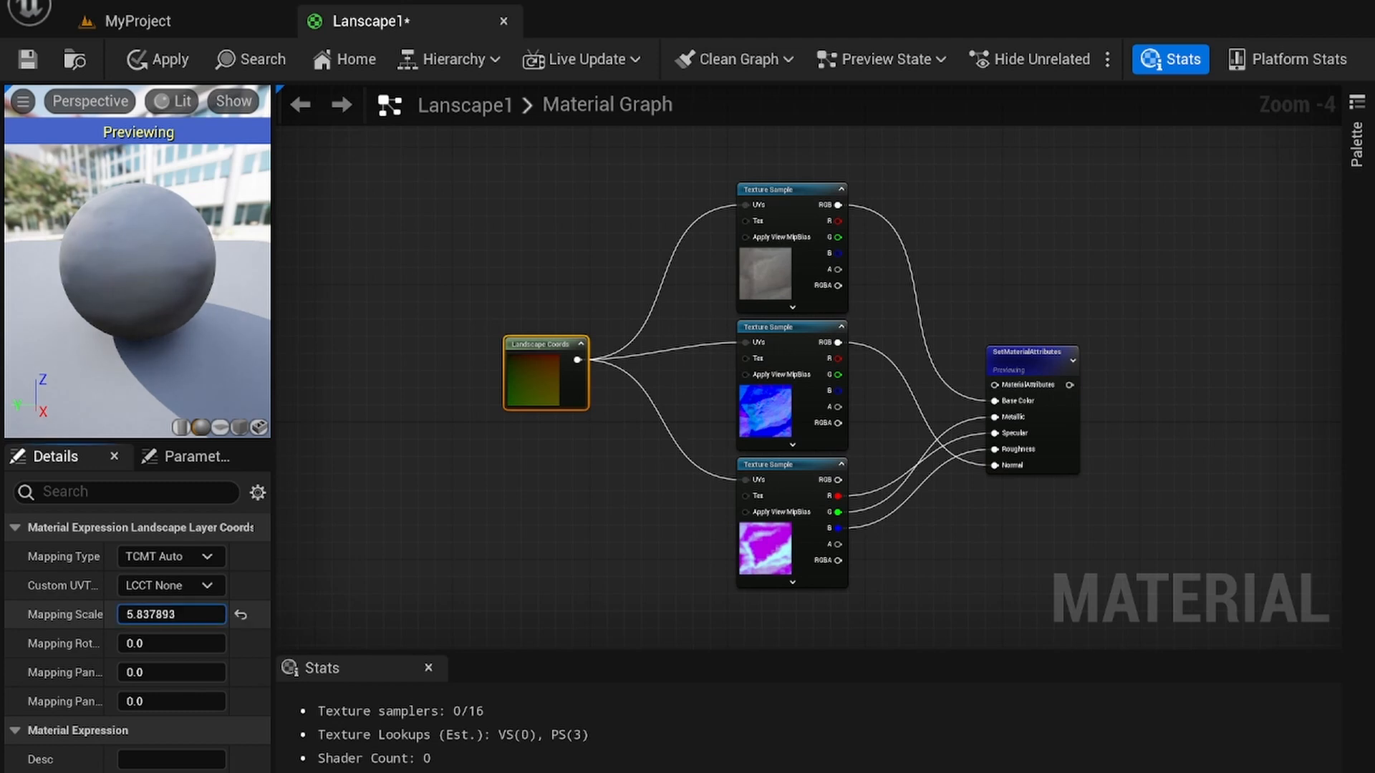
drag(187, 614, 147, 614)
scroll(119, 306, down, 2)
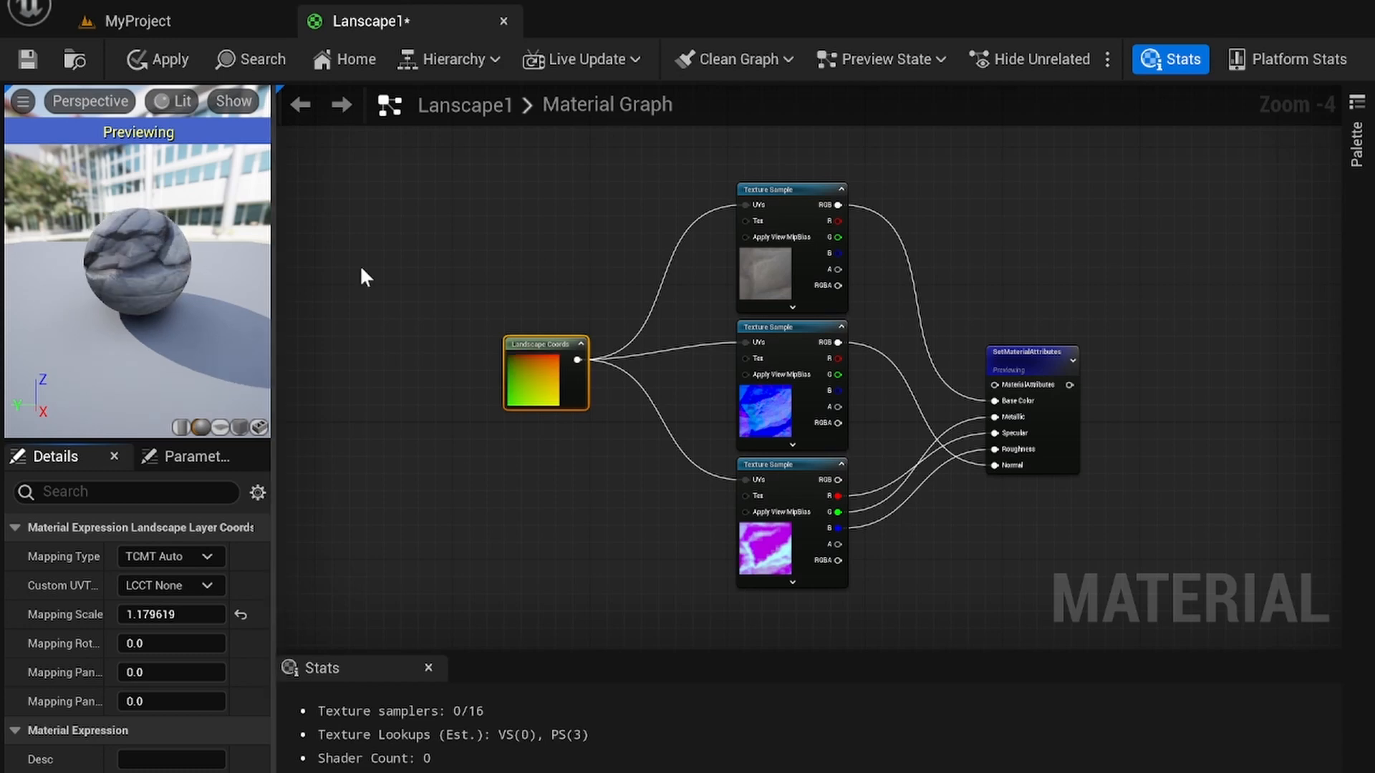
Stop previewing the rock SetMaterialAttributes node
right_drag(848, 304, 485, 250)
click(891, 328)
right_drag(670, 292, 675, 205)
click(672, 208)
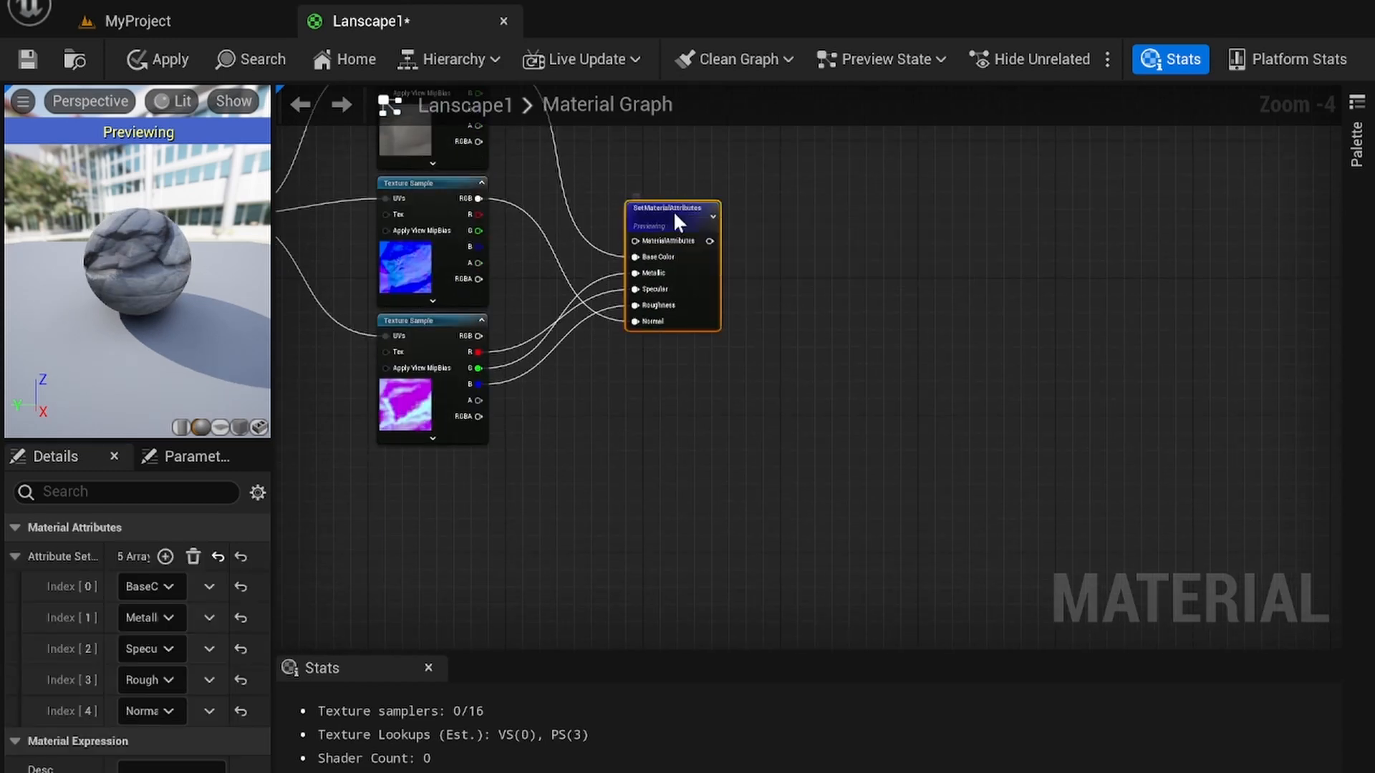
right_click(673, 210)
click(766, 258)
click(834, 342)
Select all the rock nodes and move the group farther left from the main material node
scroll(834, 341, down, 2)
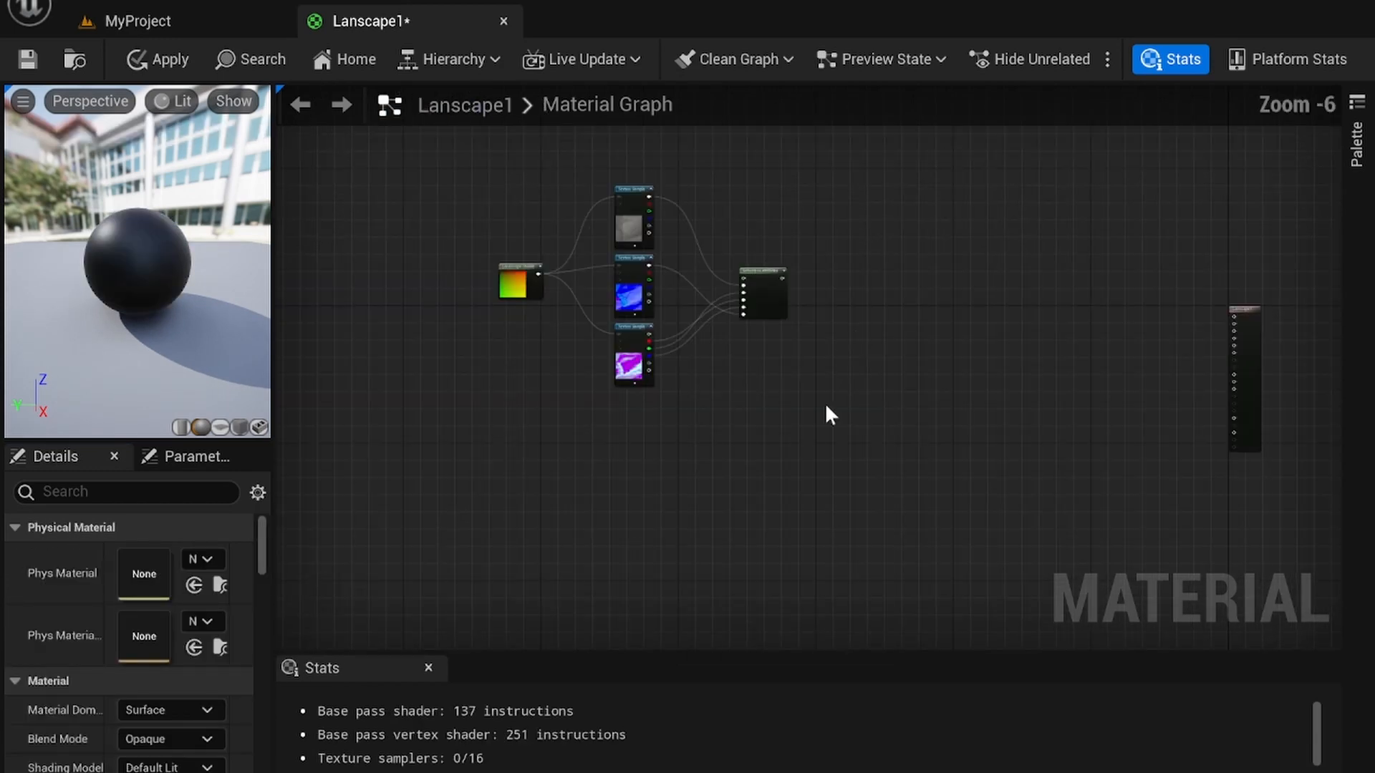
right_drag(858, 425, 764, 334)
right_drag(585, 347, 640, 489)
drag(744, 429, 428, 187)
drag(715, 319, 639, 346)
click(759, 336)
right_drag(759, 346, 746, 269)
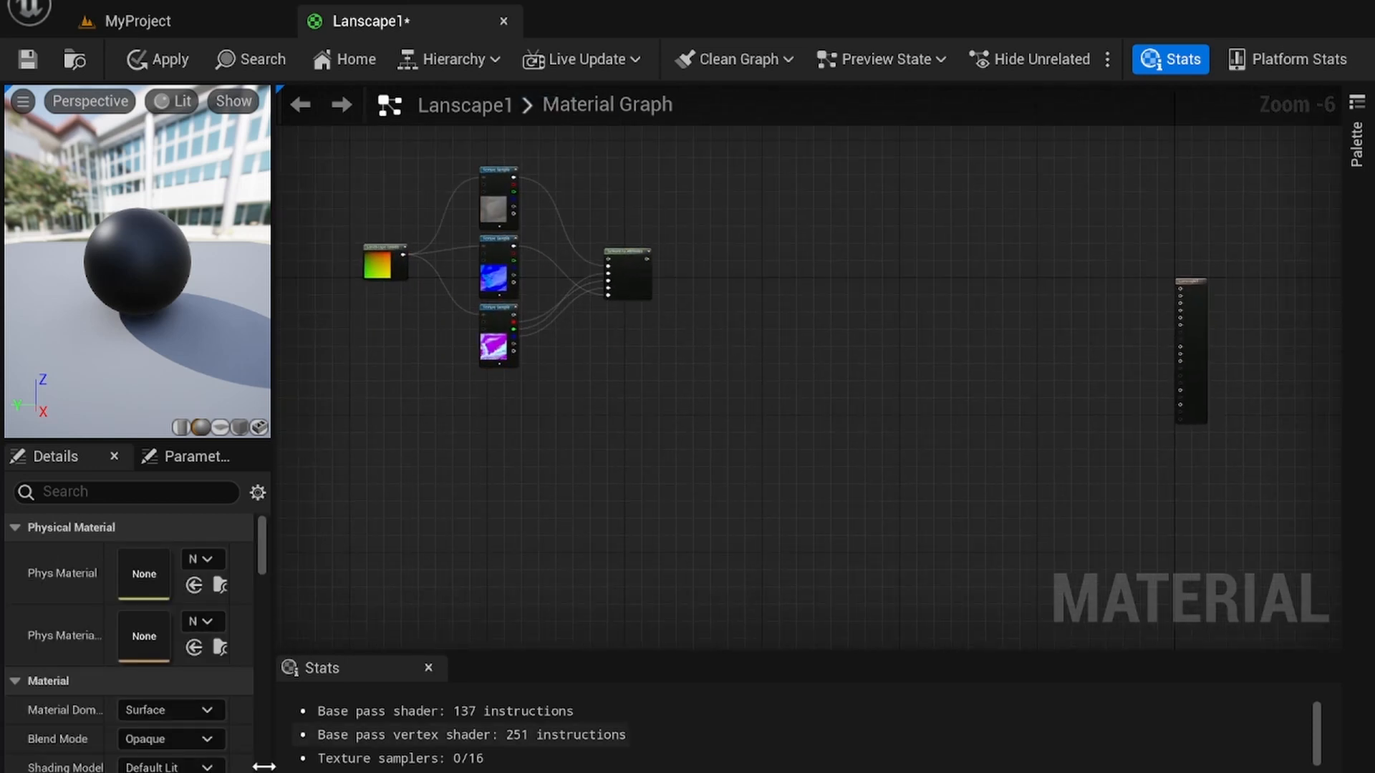
Search the Landscape textures for "sand" and add the three Desert sand textures to the graph below the rock nodes
key(ctrl+space)
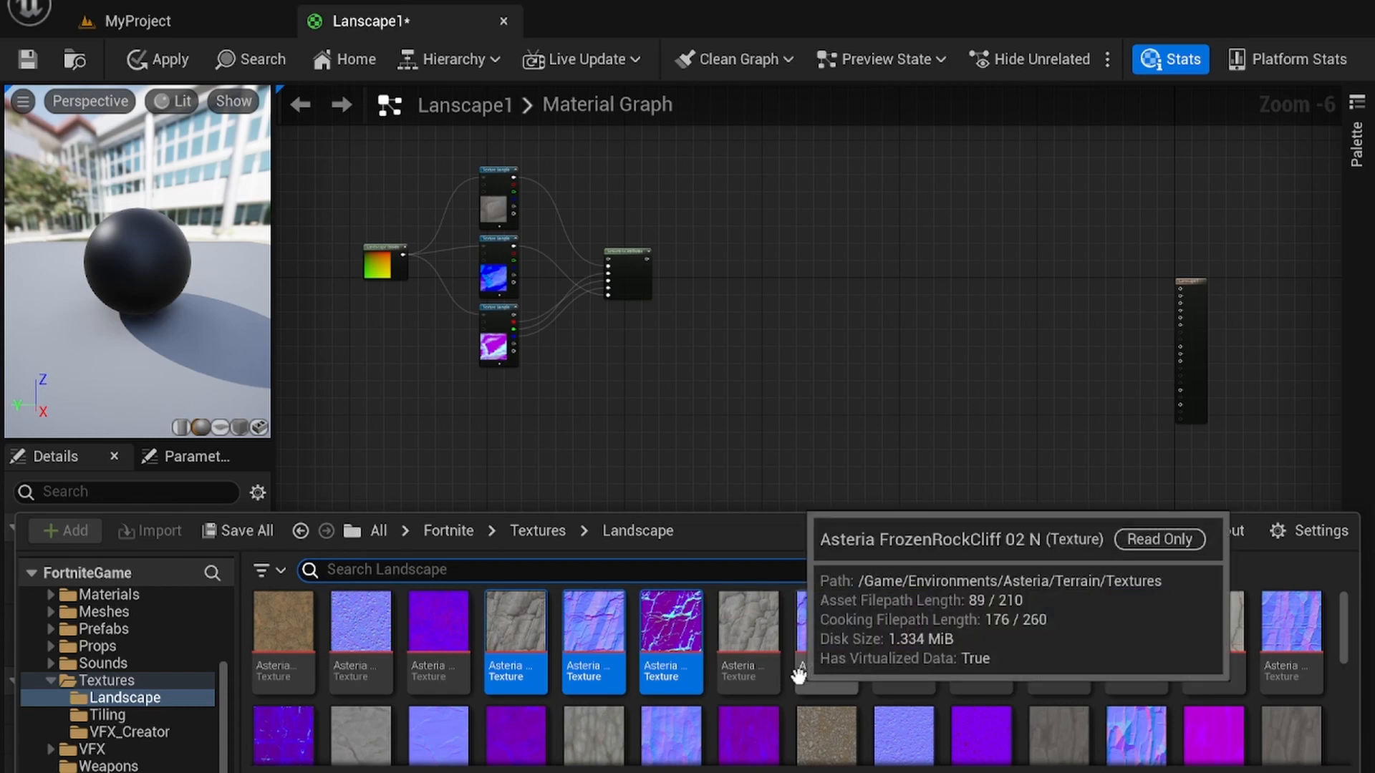
scroll(802, 691, down, 3)
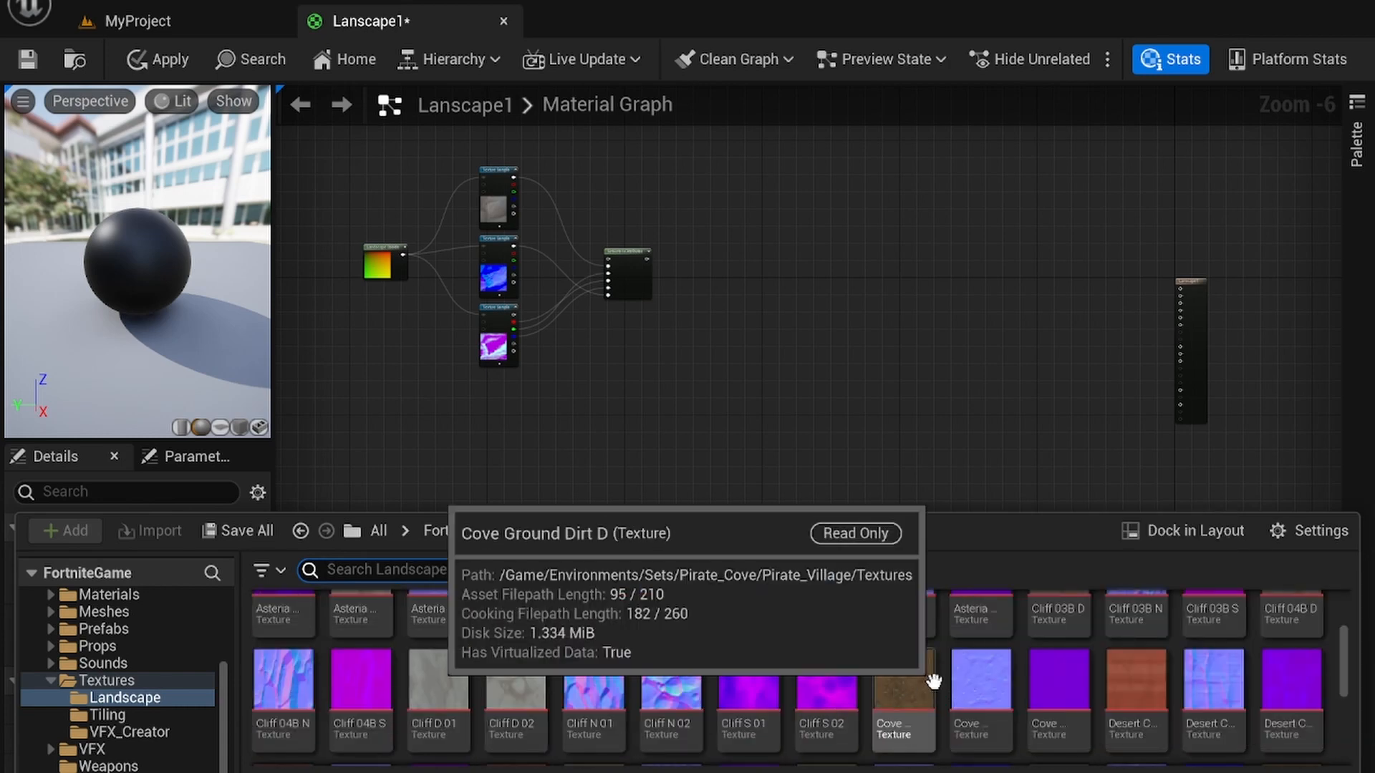
text(sand)
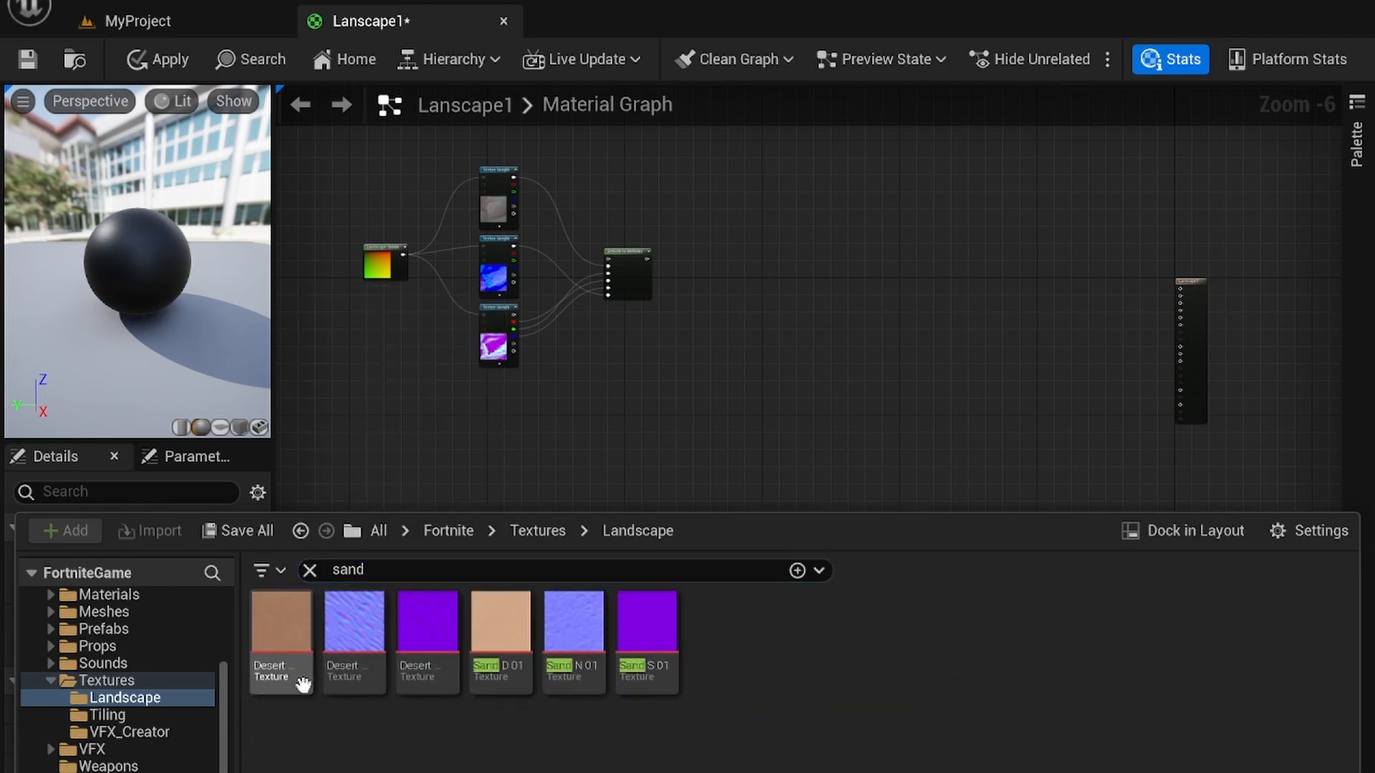
click(301, 681)
shift+click(445, 650)
drag(445, 650, 725, 376)
Arrange the three sand texture samples in a vertical column, with color on top, normal in the middle and the purple texture below
scroll(719, 404, up, 2)
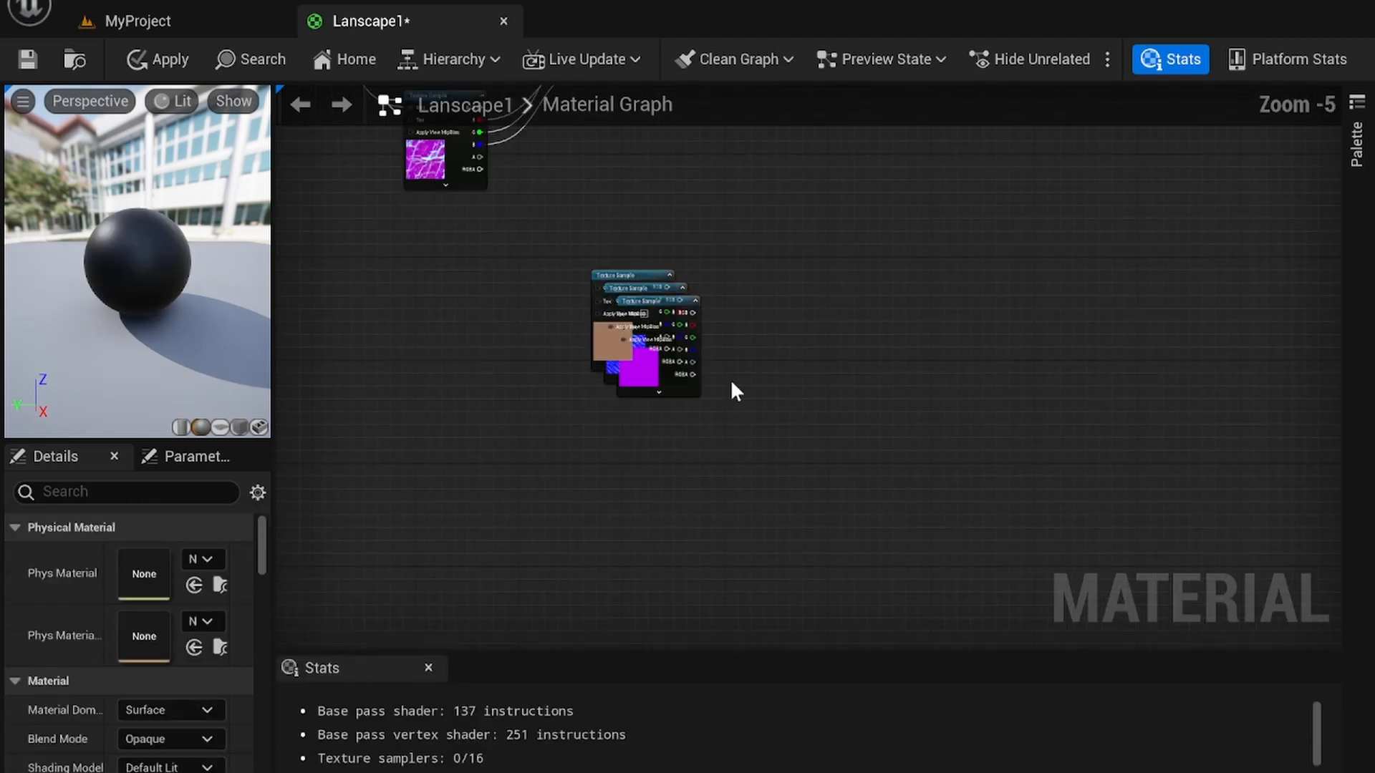
drag(653, 399, 557, 342)
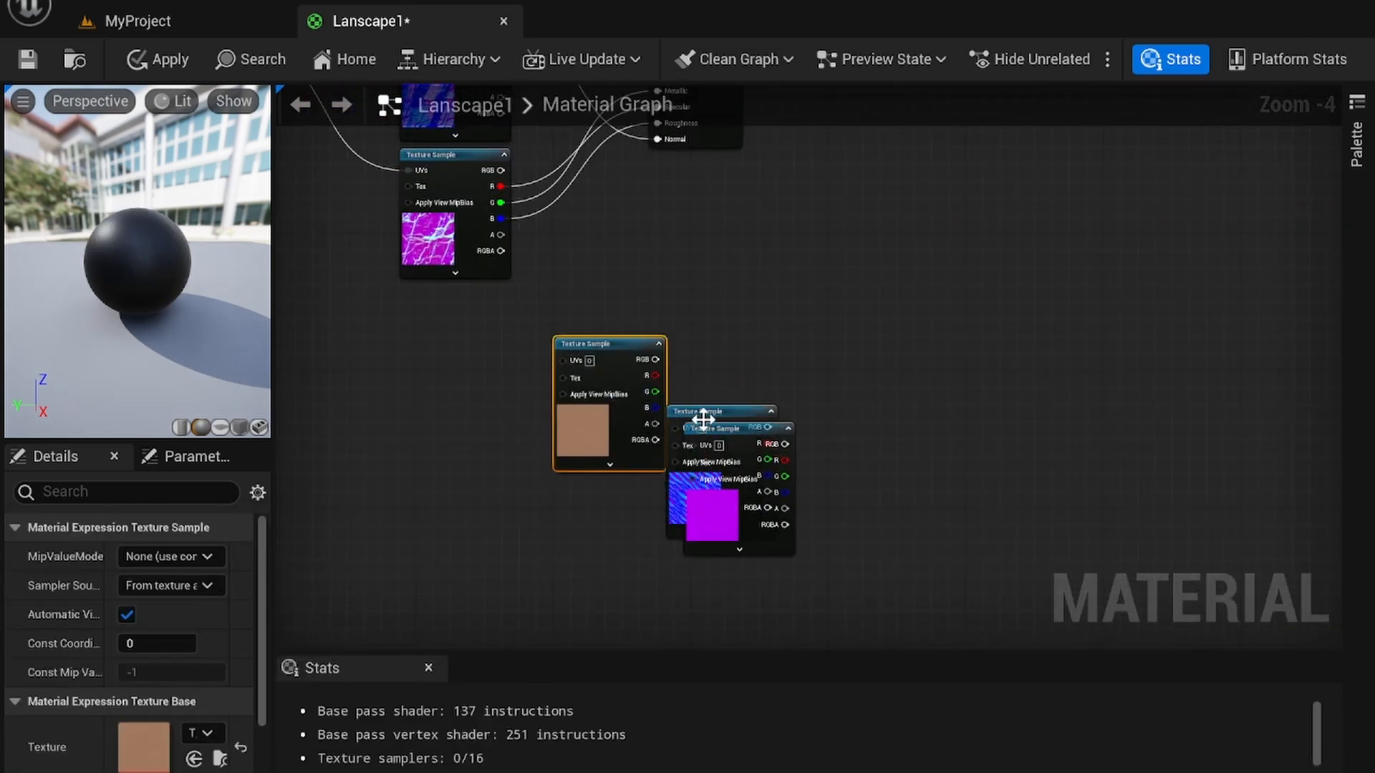
drag(703, 420, 590, 486)
drag(727, 461, 650, 620)
right_drag(709, 547, 834, 412)
drag(796, 451, 753, 484)
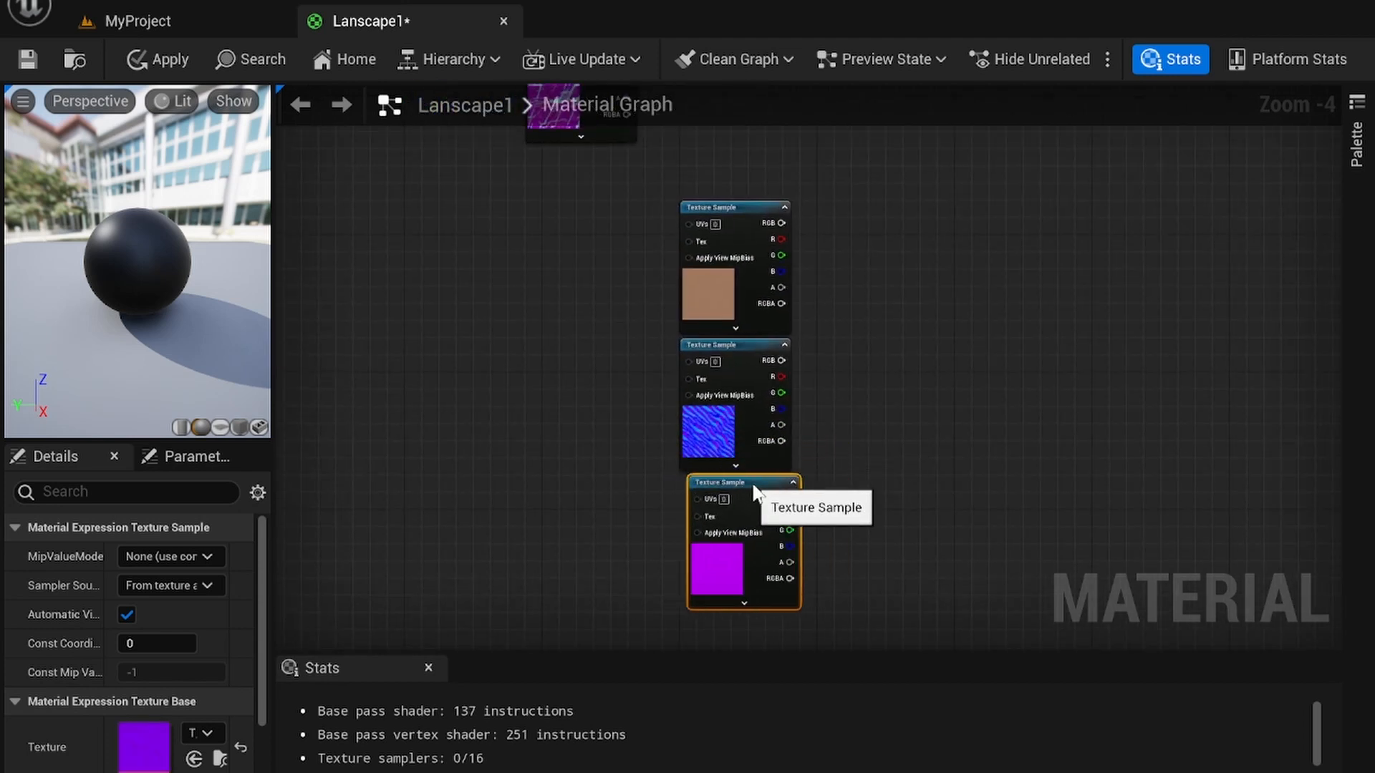
Copy the Landscape Coords node to the left of the sand textures and connect its output to the UVs input of all three
right_drag(502, 342, 694, 633)
click(539, 251)
right_drag(687, 558, 635, 396)
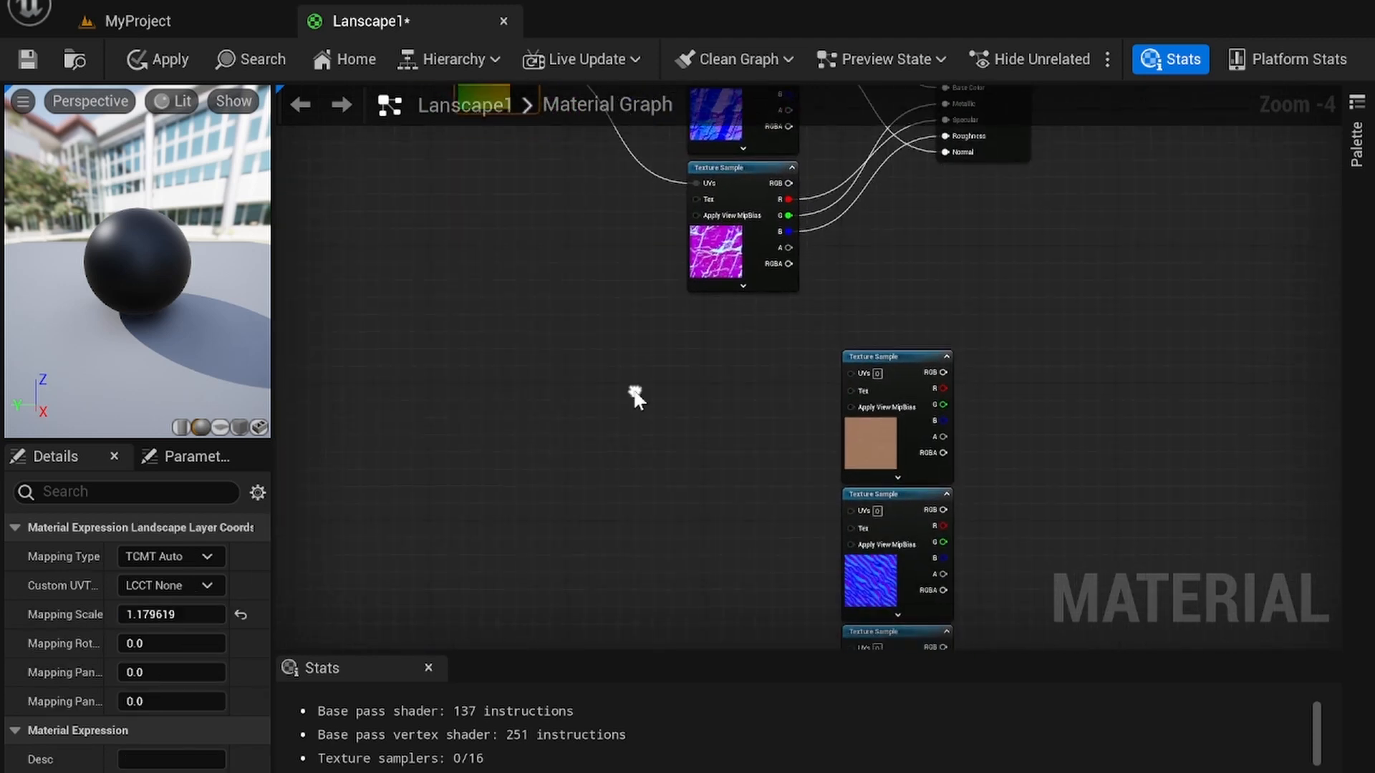
drag(691, 484, 852, 372)
drag(691, 483, 853, 510)
right_drag(853, 510, 766, 364)
drag(605, 339, 763, 503)
Copy the rock SetMaterialAttributes node and place the copy to the right of the sand texture samples
right_drag(1058, 128, 826, 568)
click(651, 360)
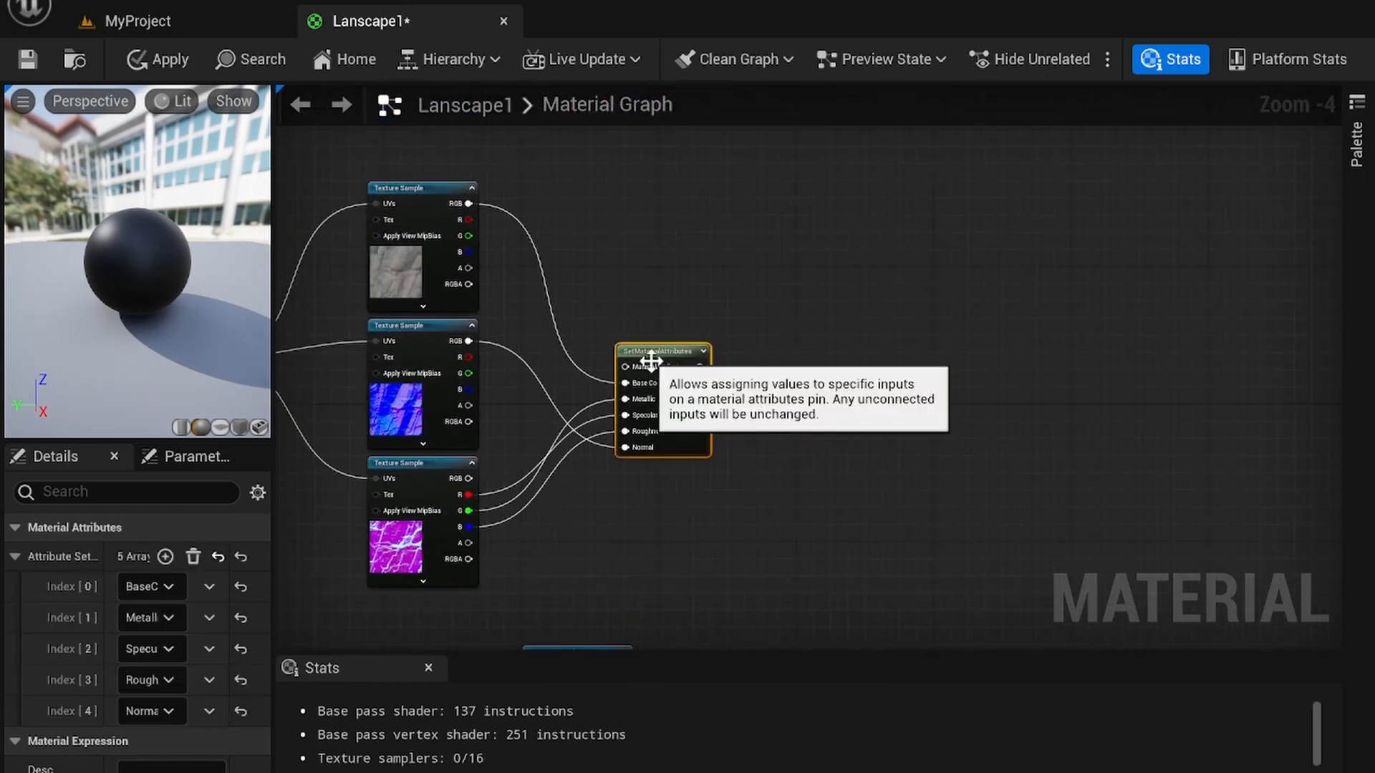
right_drag(749, 384, 856, 153)
key(ctrl+v)
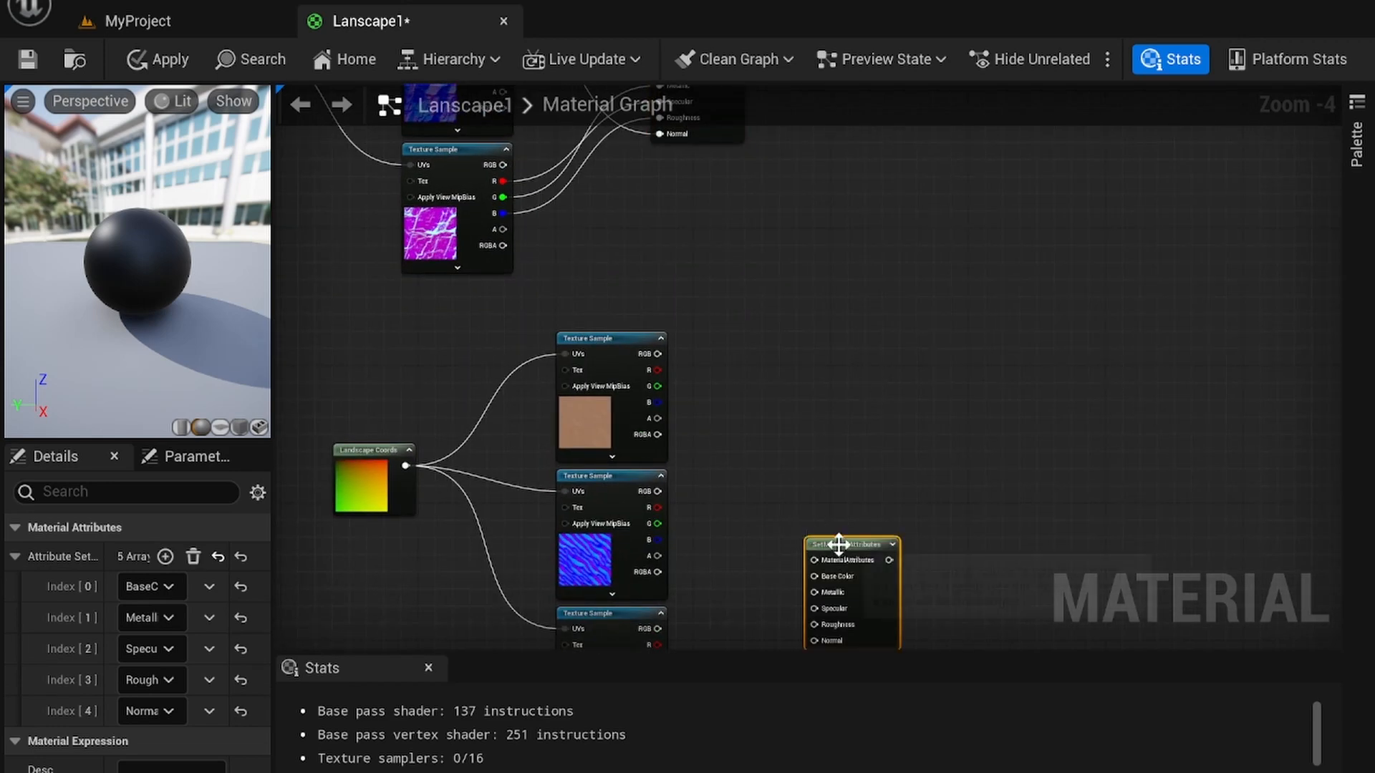
drag(839, 544, 856, 424)
Connect the sand color texture's RGB to Base Color and the sand normal texture's RGB to Normal
drag(657, 353, 831, 457)
drag(657, 491, 868, 530)
right_drag(682, 561, 679, 428)
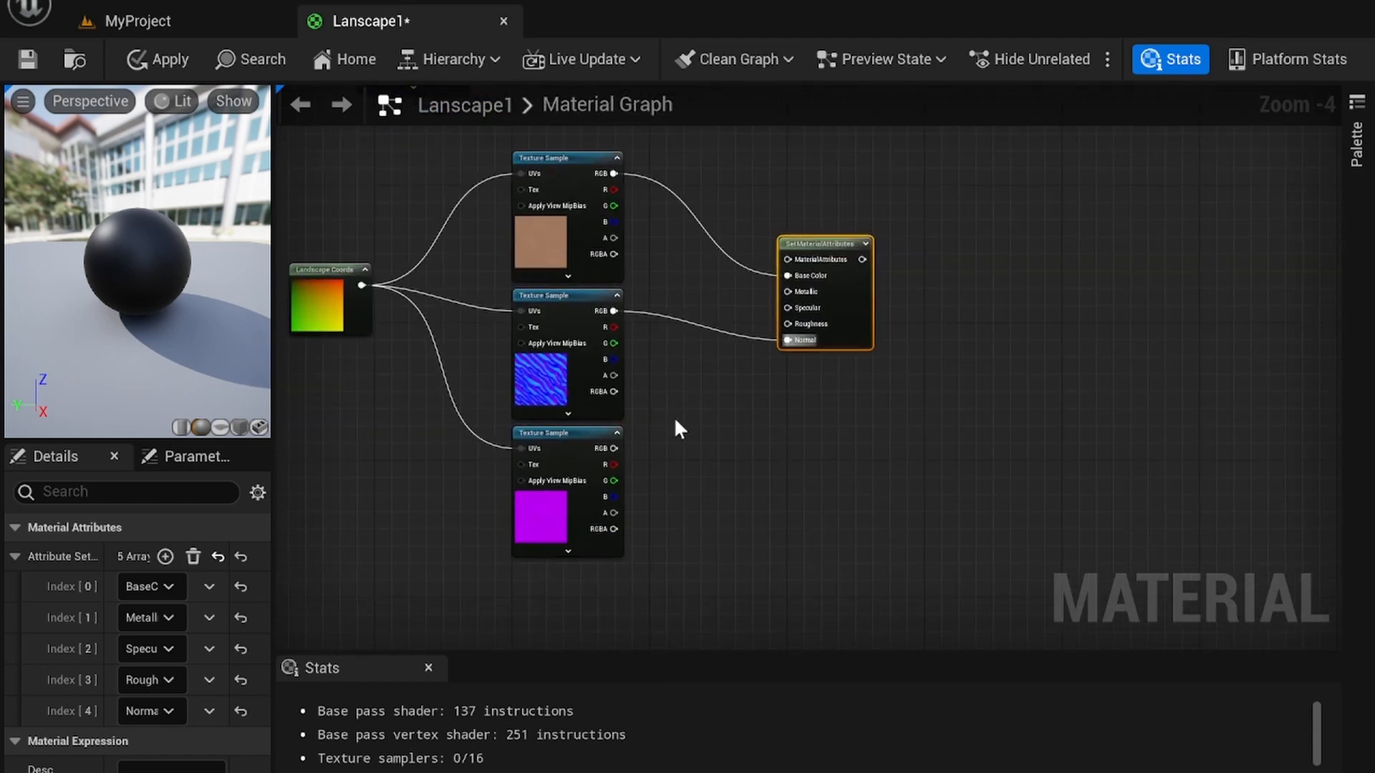
Connect the purple sand texture's R output to Specular, G to Metallic and B to Roughness
drag(614, 464, 806, 307)
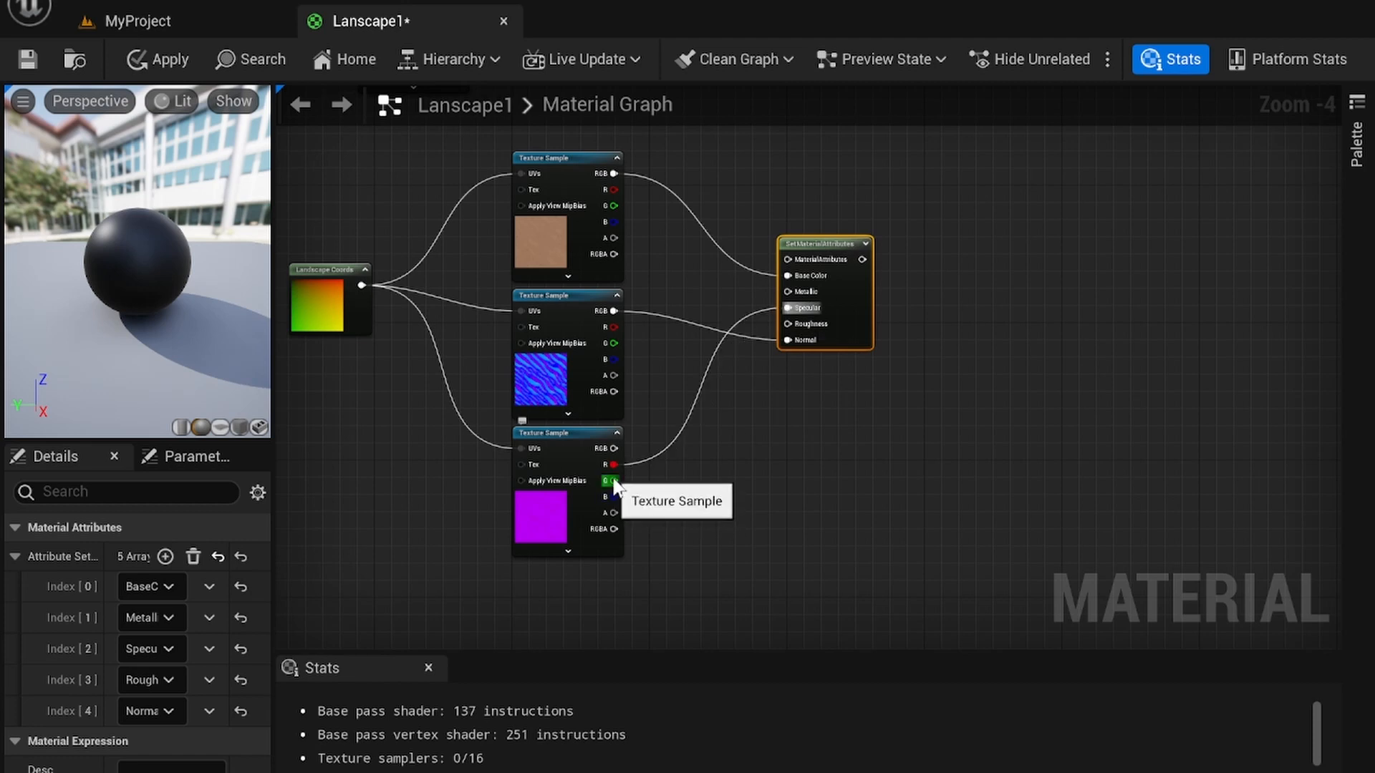
drag(614, 481, 800, 292)
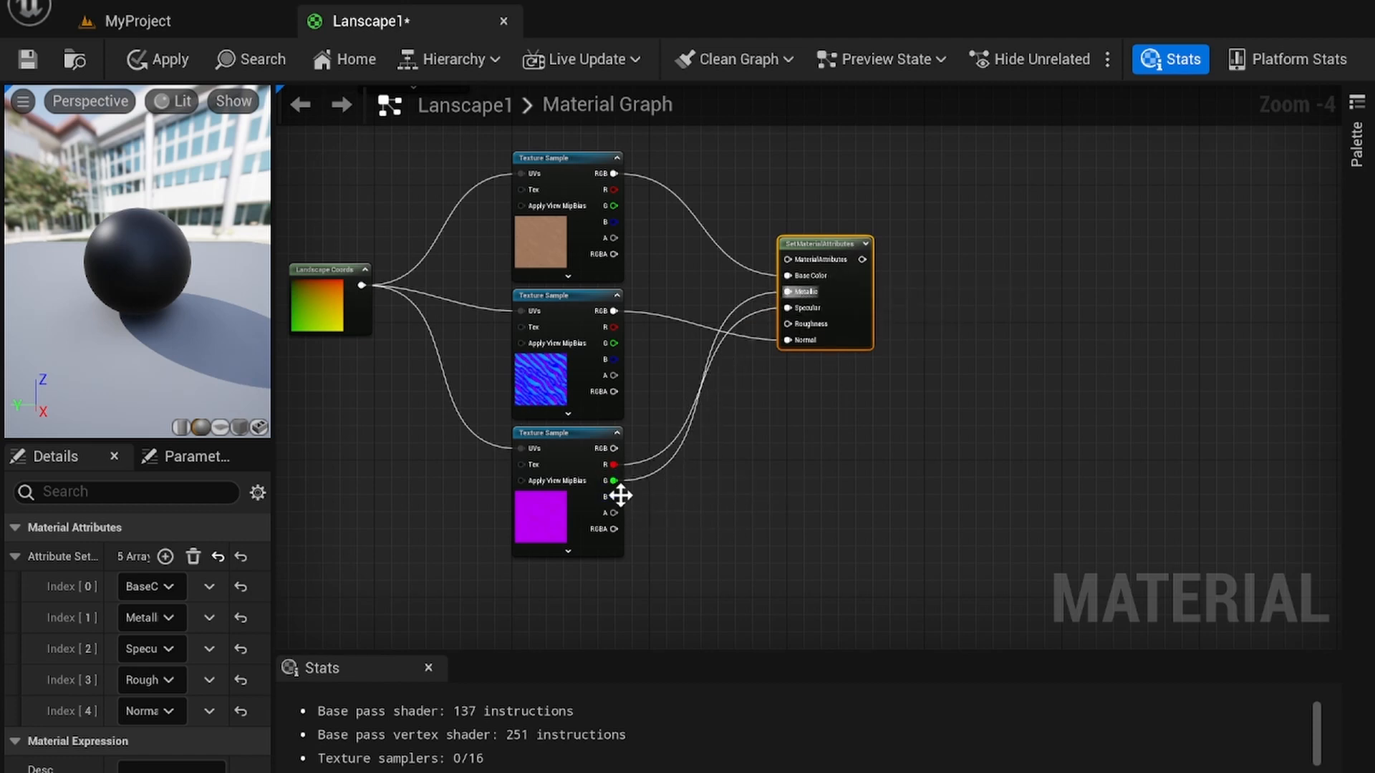
drag(614, 496, 788, 323)
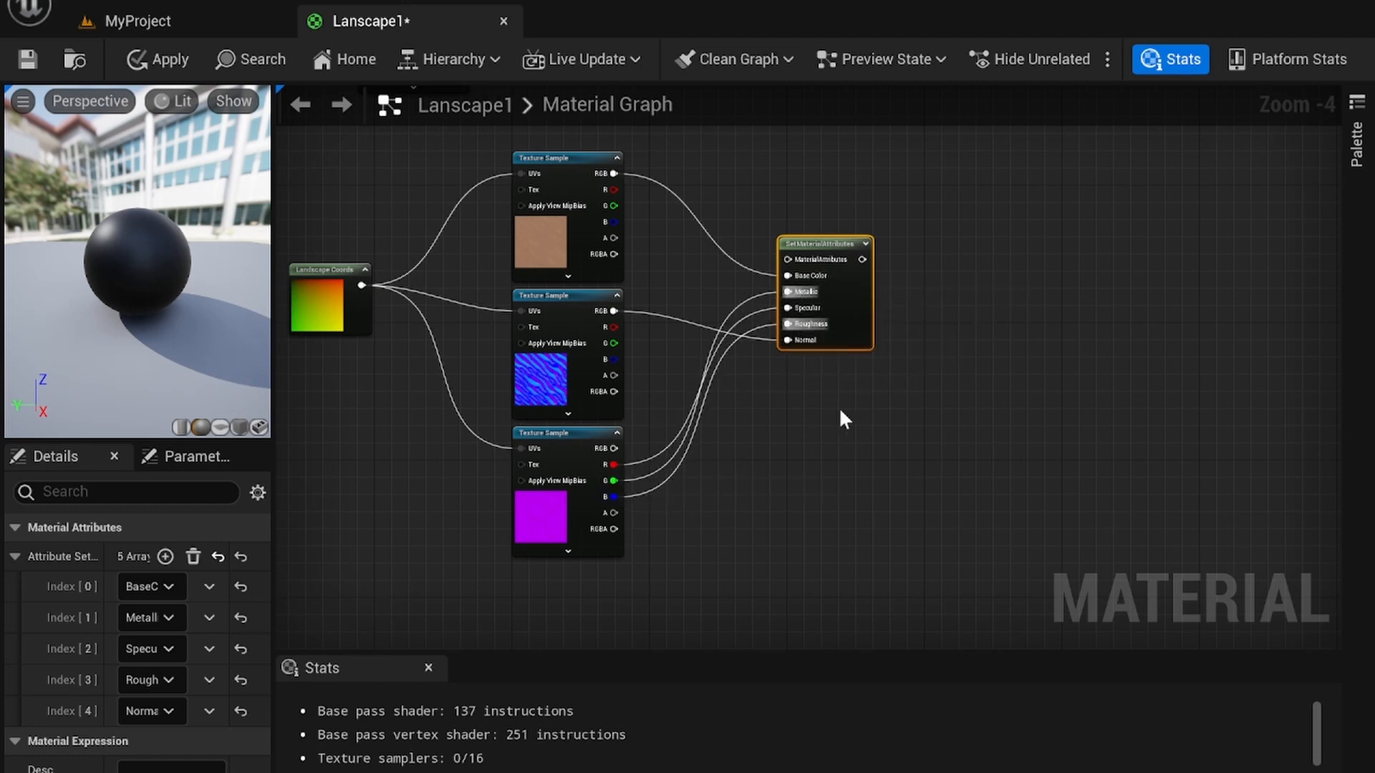
Preview the sand SetMaterialAttributes node on the sphere, and stop the preview after examining it
right_drag(991, 421, 899, 524)
right_drag(884, 286, 844, 411)
right_drag(753, 455, 842, 375)
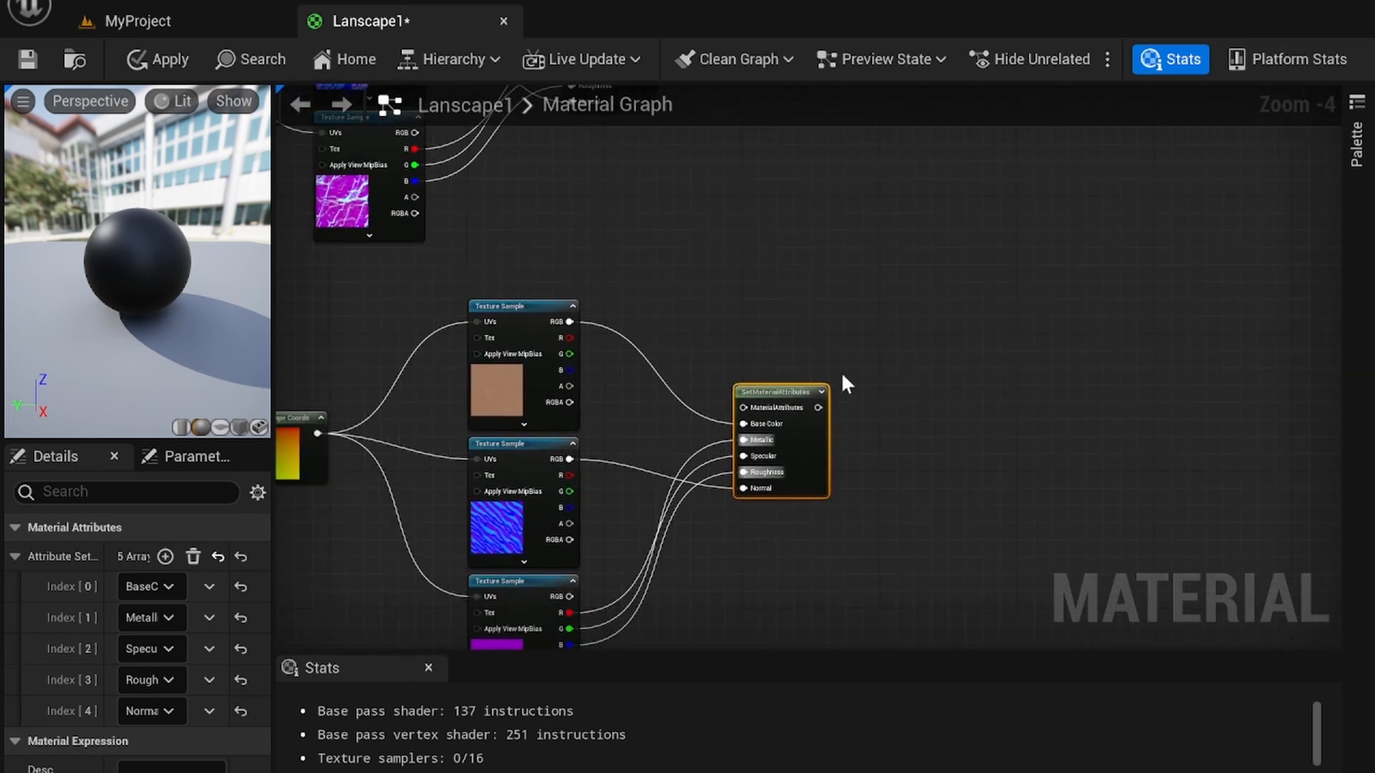
right_drag(767, 421, 761, 416)
right_click(761, 408)
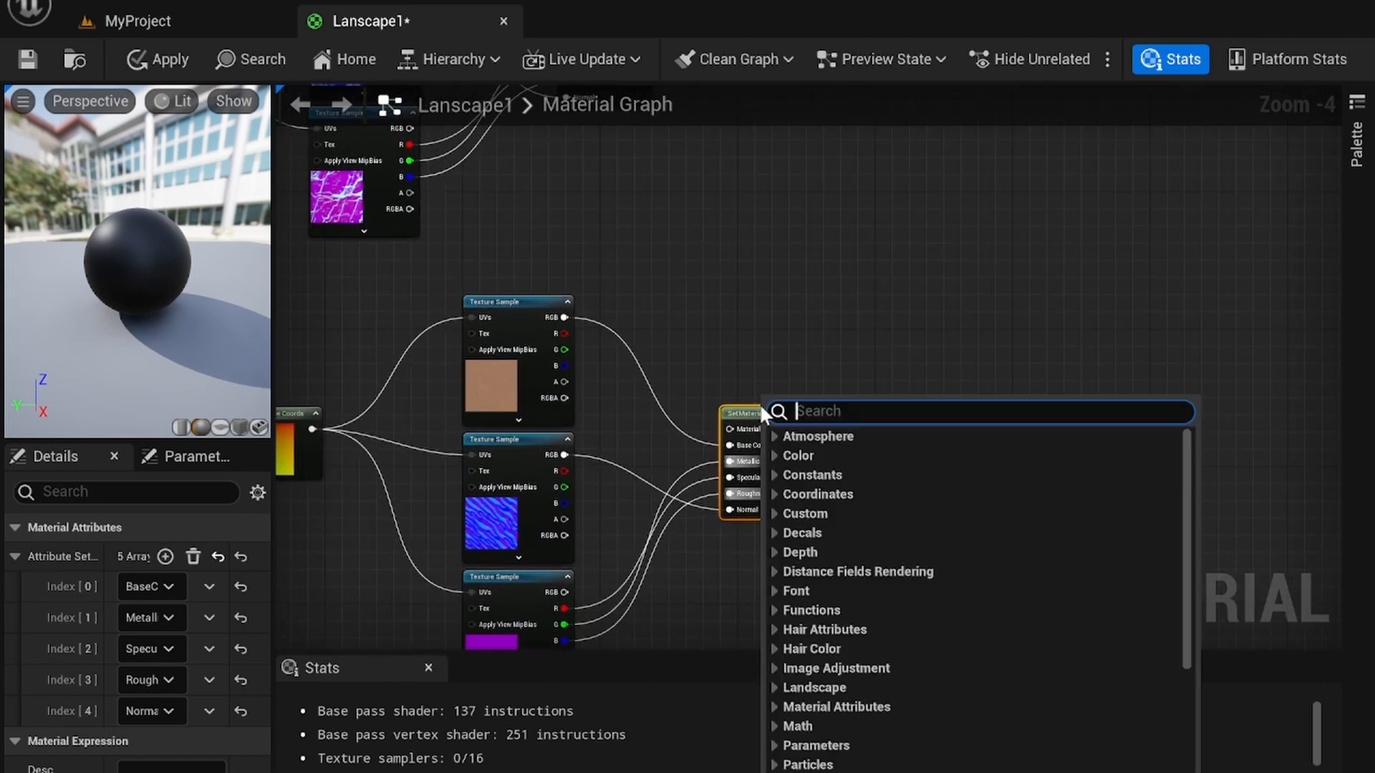
click(727, 405)
right_click(745, 422)
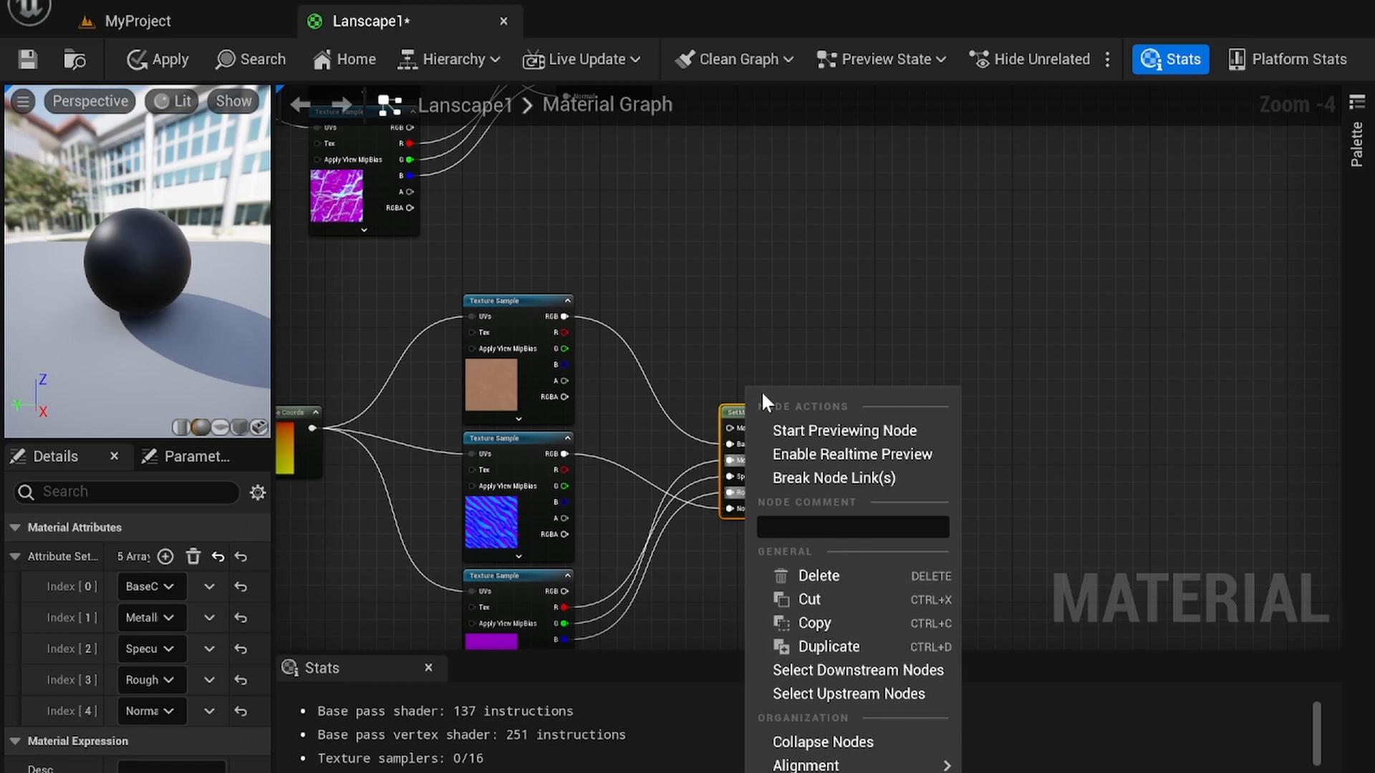
click(818, 433)
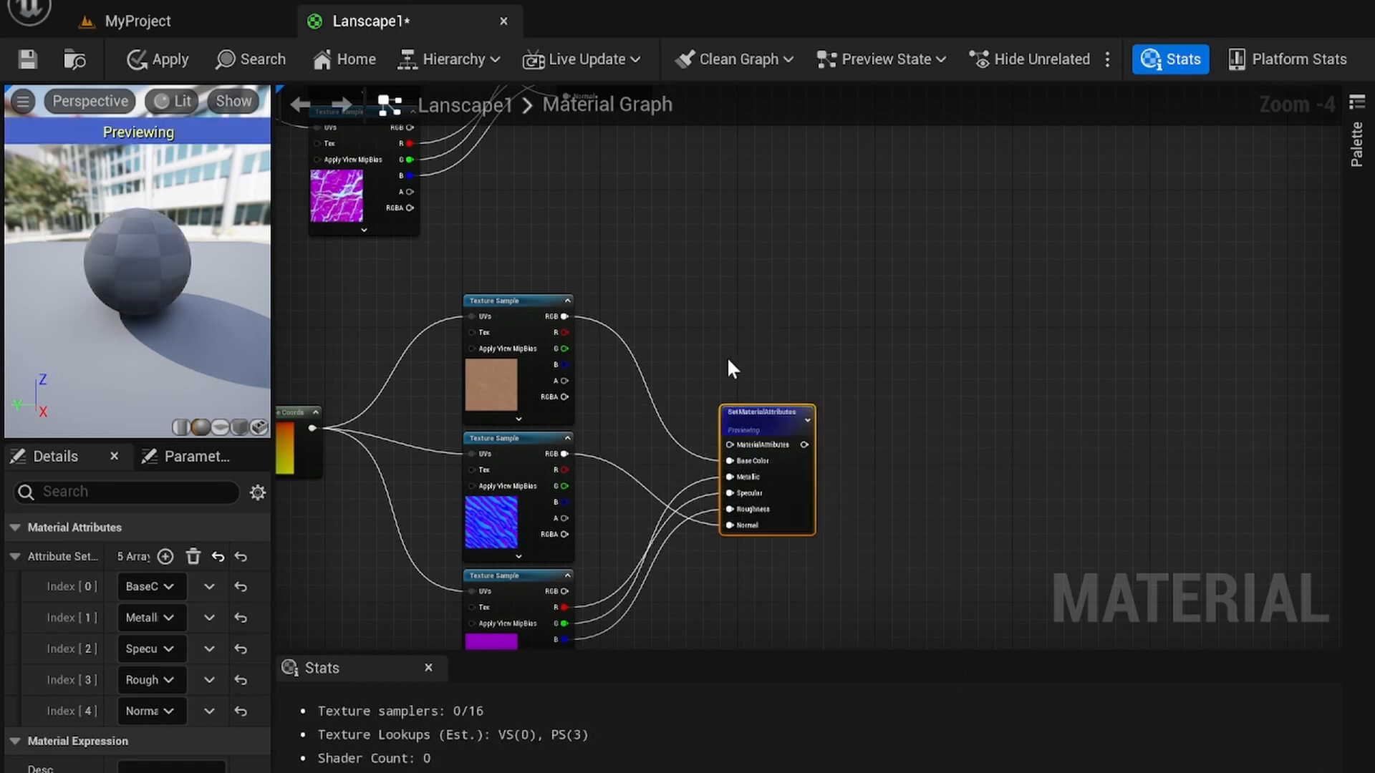
right_click(795, 433)
click(880, 430)
Select all the sand nodes and move the group into alignment directly below the rock node group
right_drag(1025, 294, 993, 265)
scroll(847, 363, down, 2)
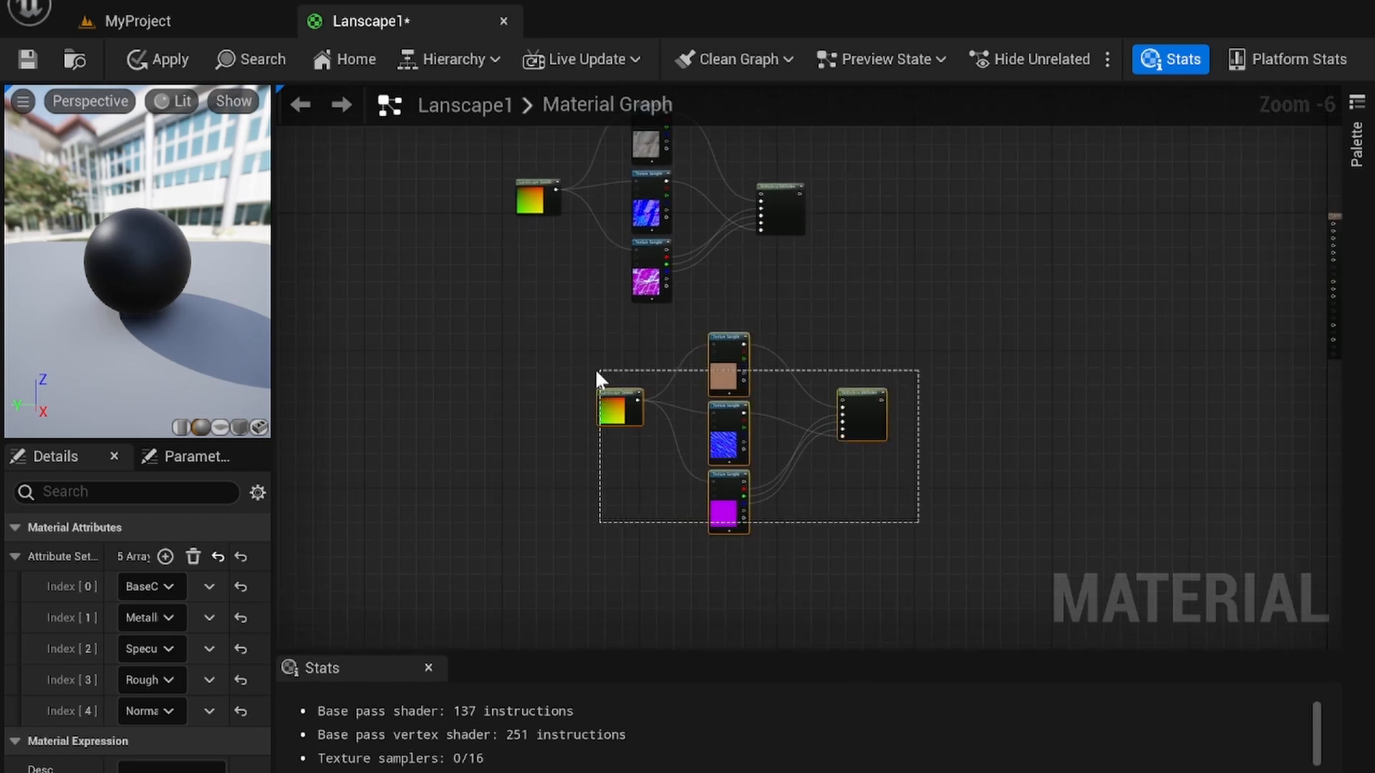
drag(595, 368, 597, 370)
drag(871, 401, 793, 418)
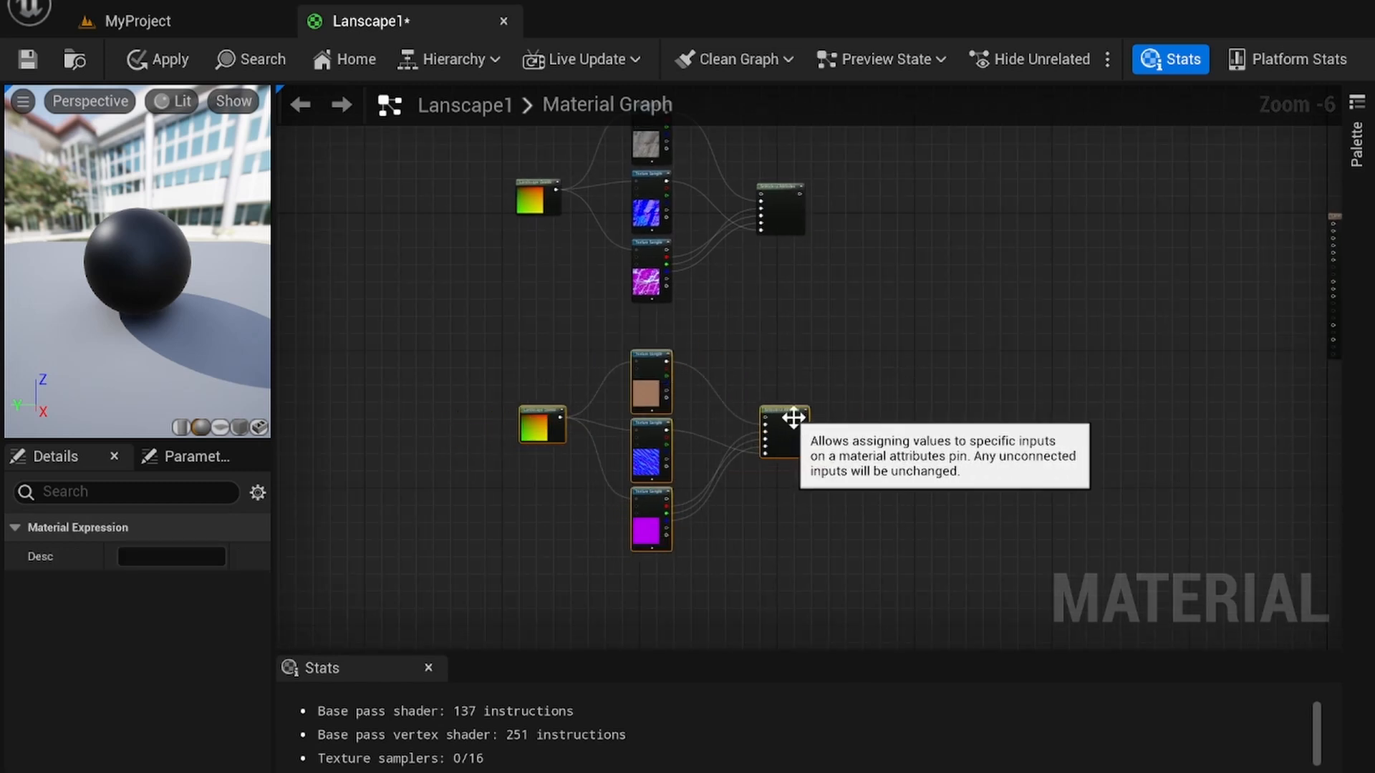
Find the grass textures in the Landscape folder and add Grass D 01, Grass N 01 and Grass S 01 to the material graph
click(501, 587)
key(ctrl+space)
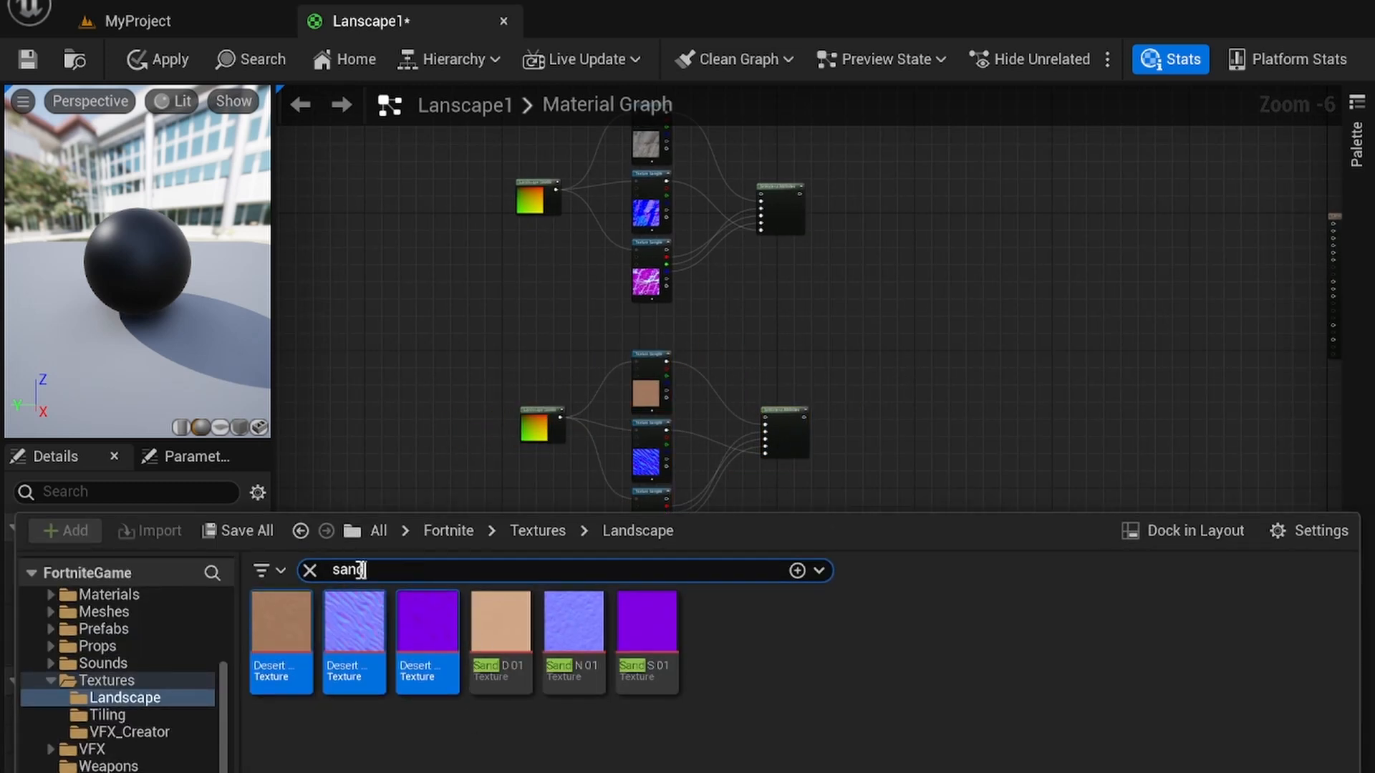
key(ctrl+a)
text(grass)
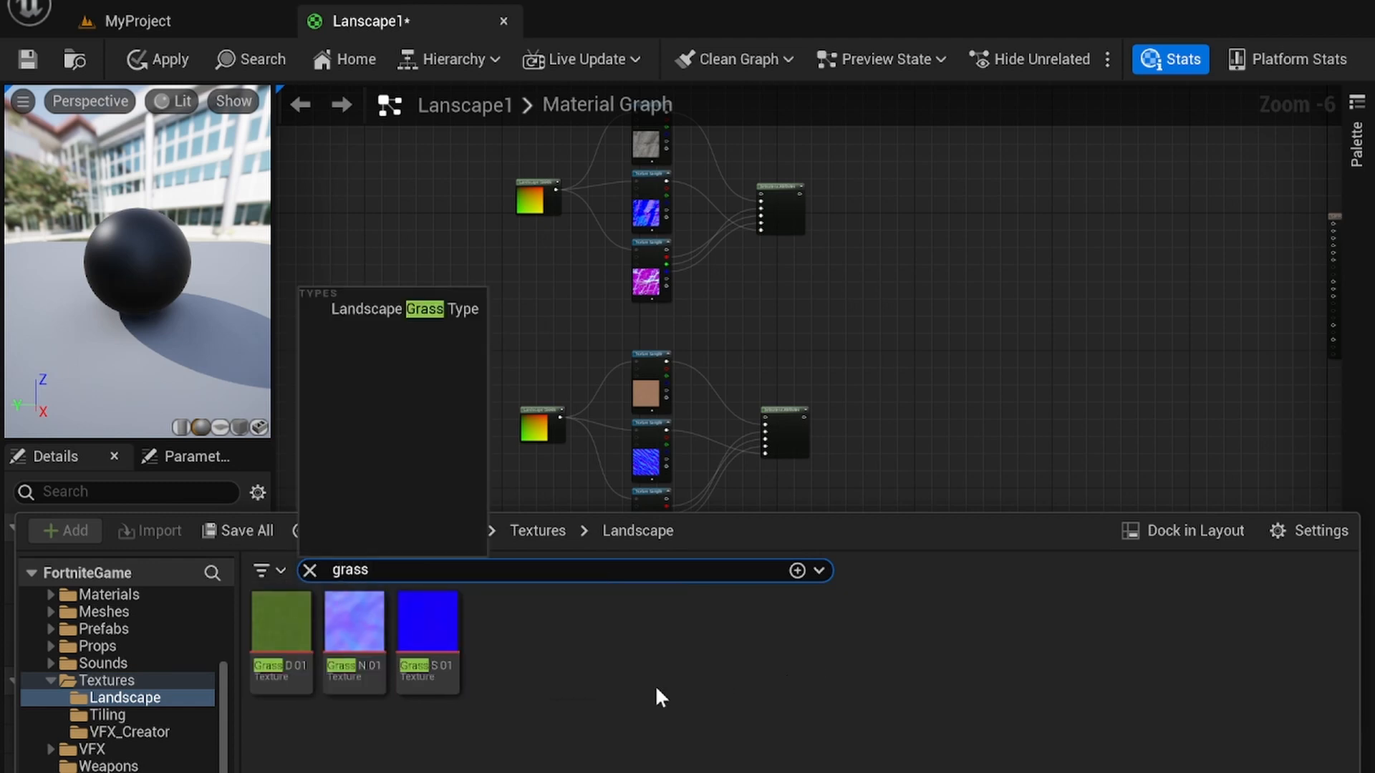
click(560, 692)
click(295, 608)
shift+click(445, 644)
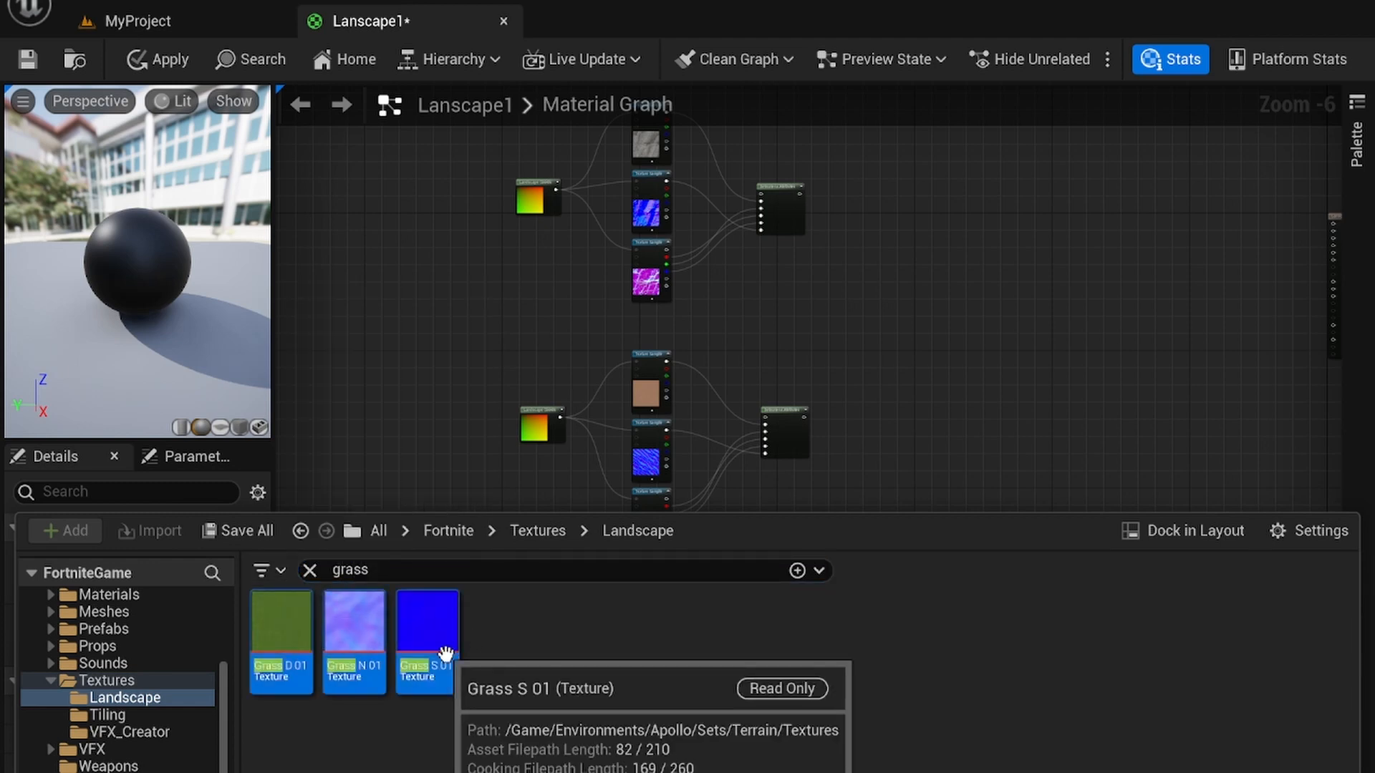
drag(445, 651, 840, 311)
Move the three grass texture samples together to the empty space above the rock node group
scroll(782, 261, up, 6)
scroll(796, 264, down, 4)
right_drag(990, 234, 901, 352)
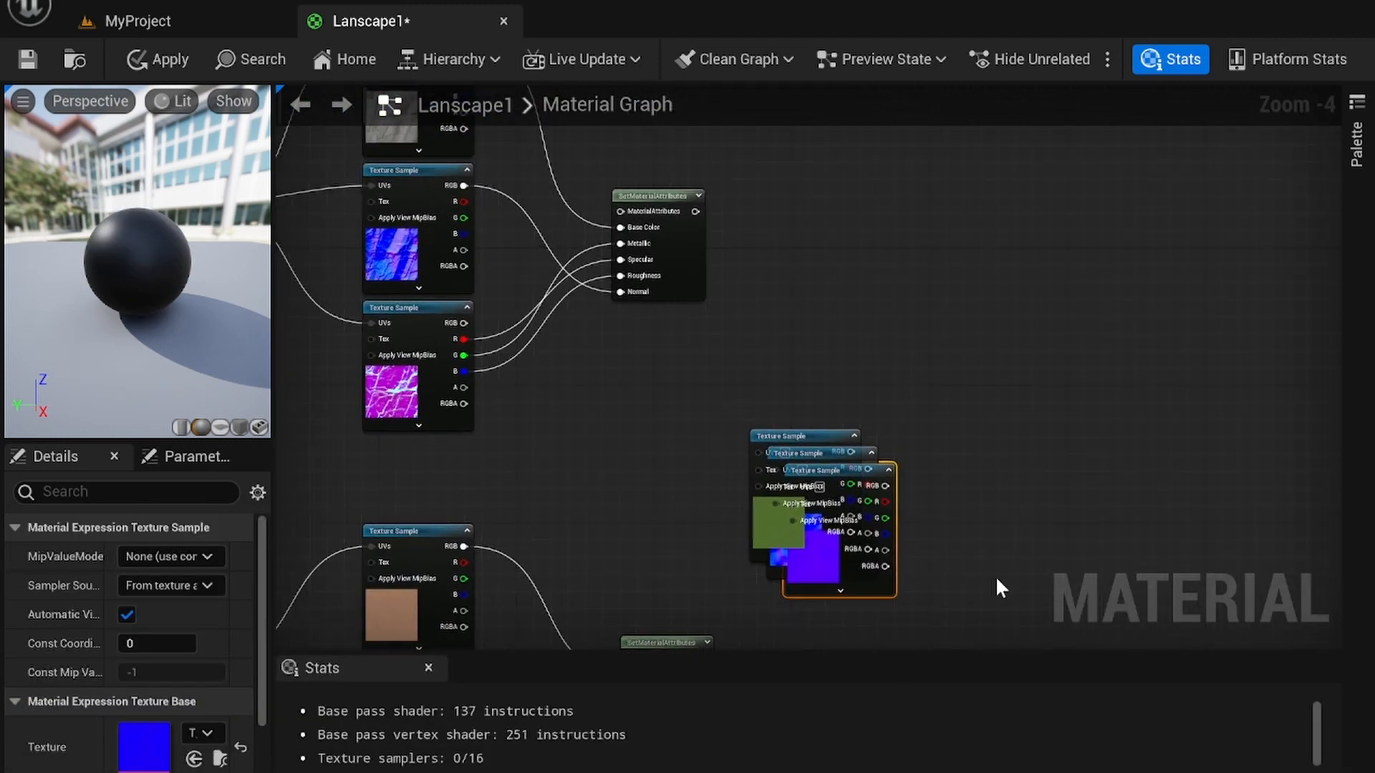
drag(808, 432, 758, 169)
scroll(827, 219, down, 4)
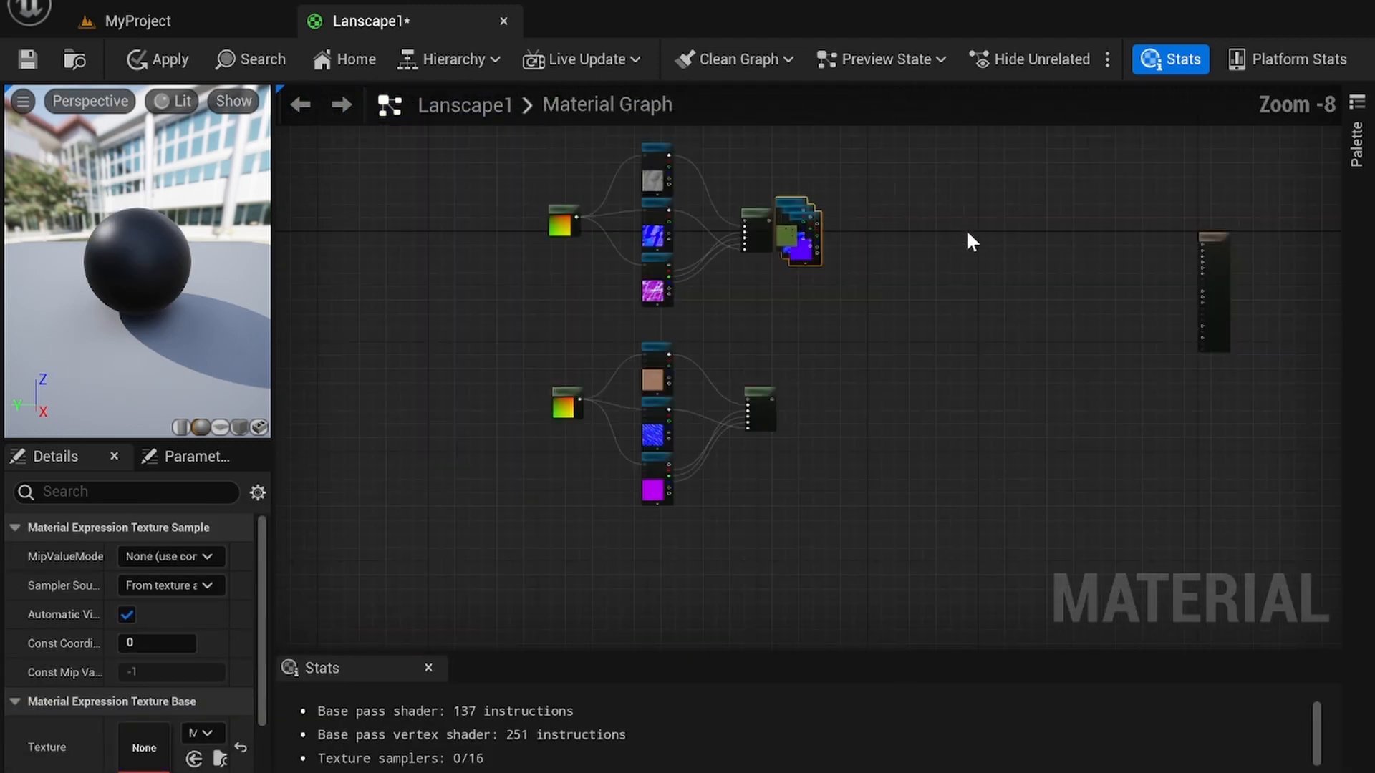
right_drag(965, 231, 965, 404)
drag(802, 387, 666, 155)
right_drag(796, 248, 827, 390)
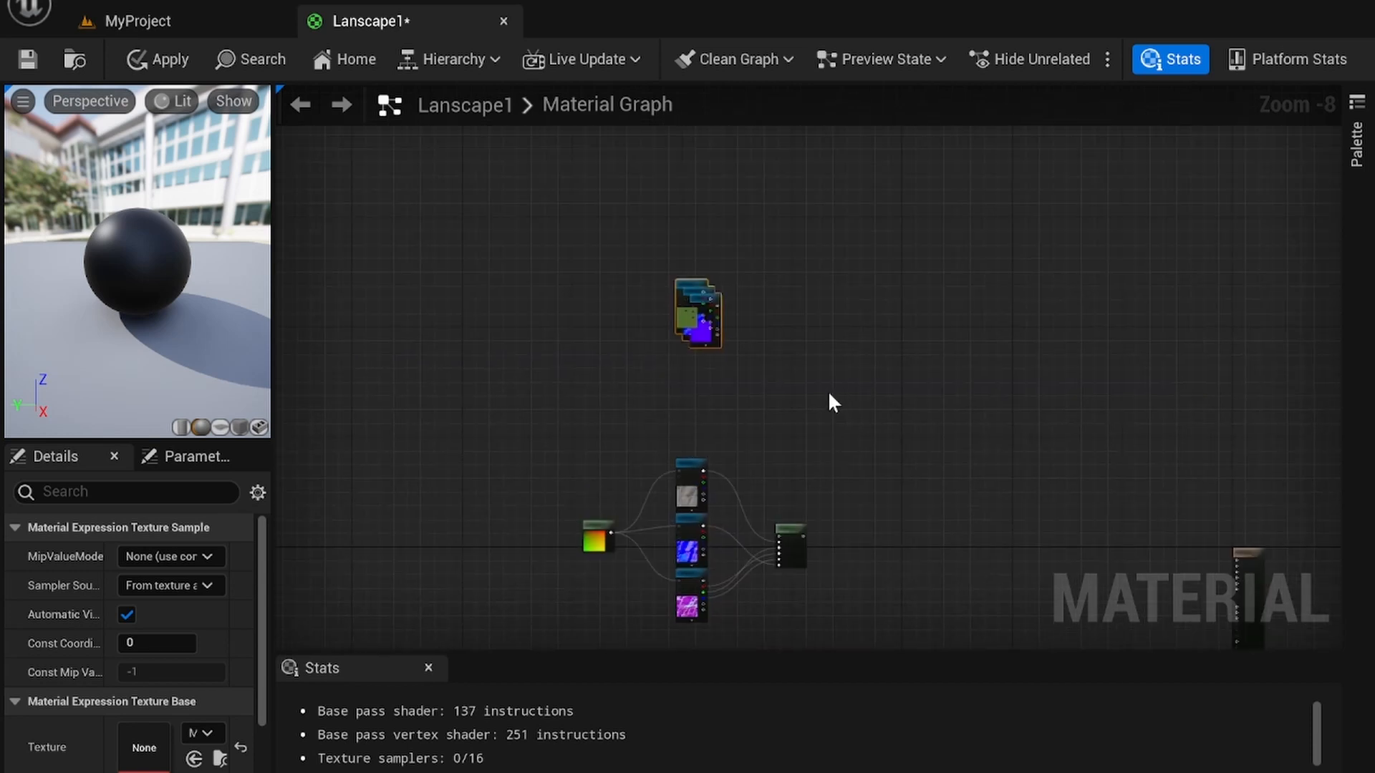
Stack the grass texture samples vertically, with the color texture above the normal texture and the blue Grass S texture lowest
scroll(823, 383, up, 3)
drag(772, 321, 826, 365)
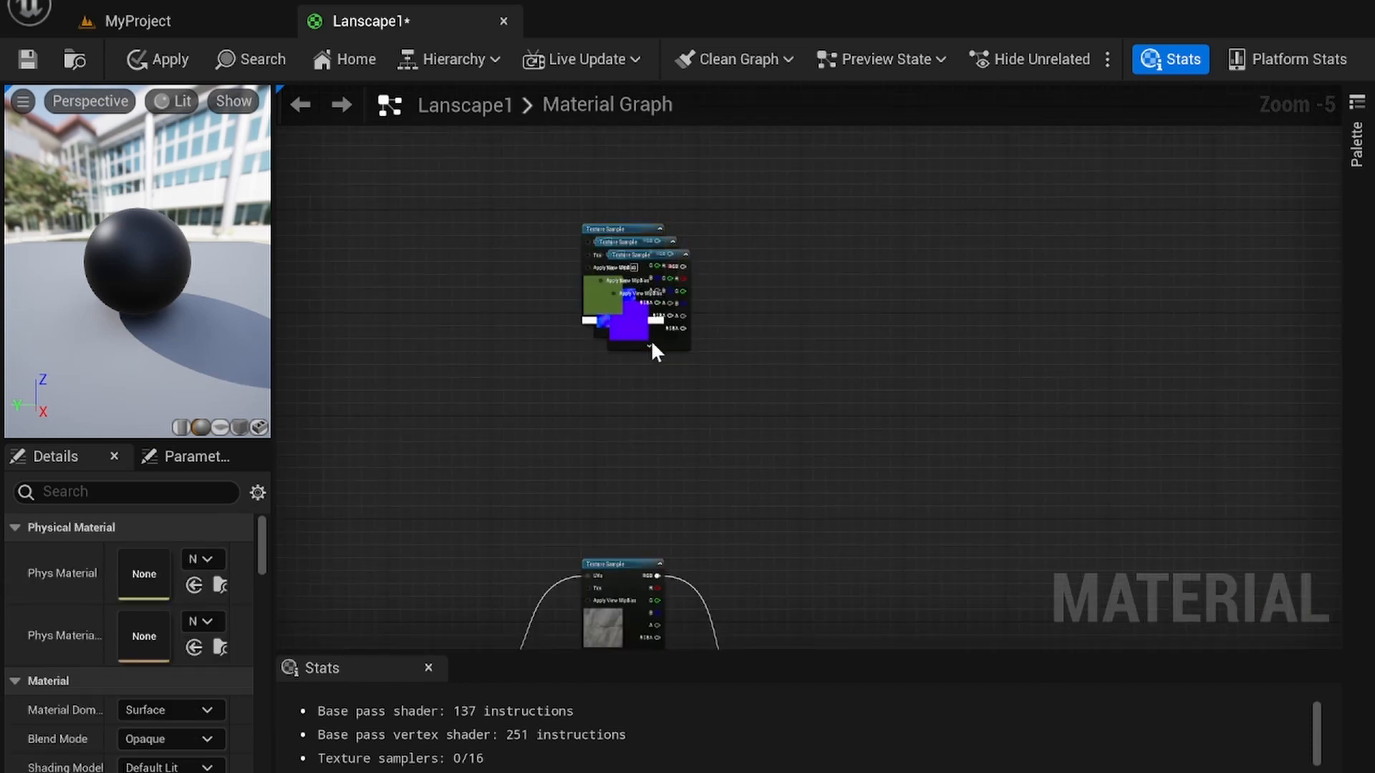
drag(655, 230, 672, 149)
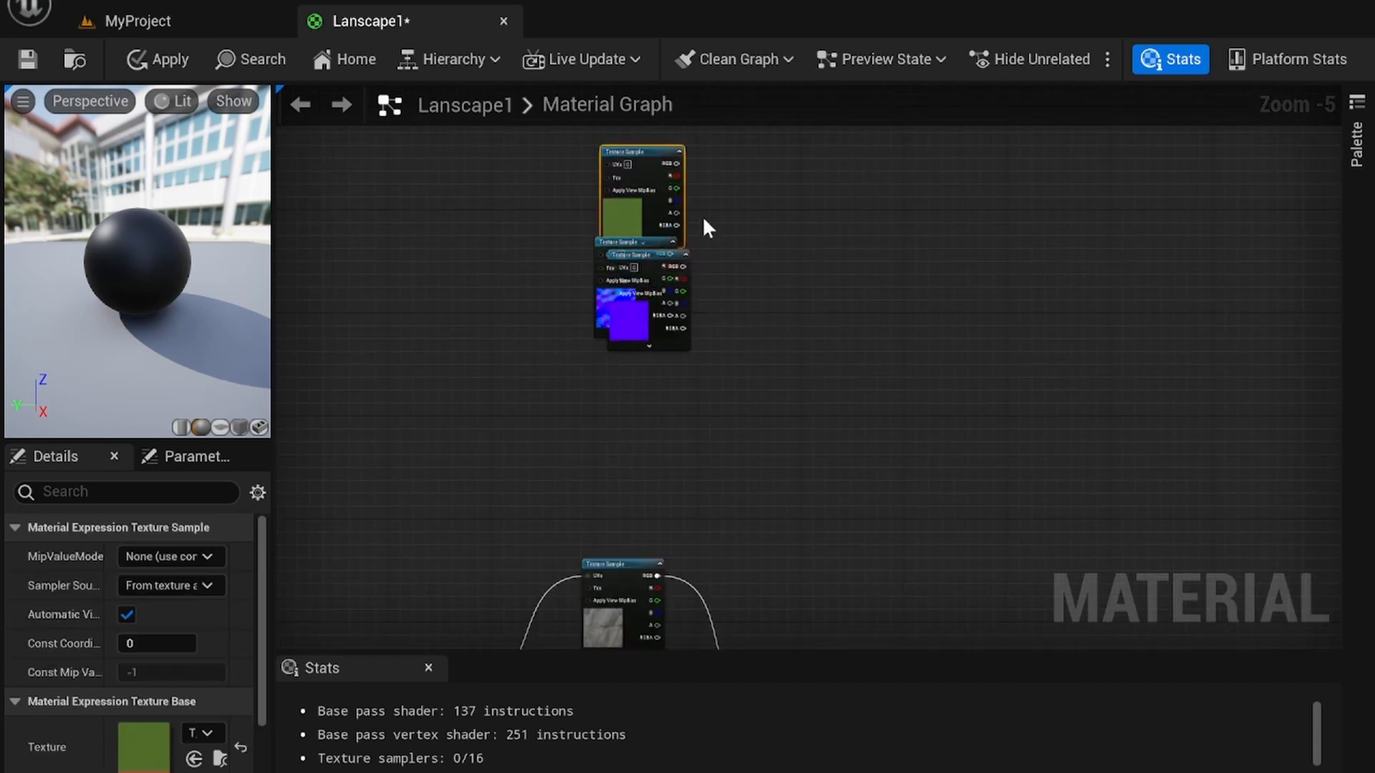
right_drag(757, 247, 800, 352)
drag(653, 337, 676, 438)
click(668, 359)
right_drag(855, 369, 791, 338)
click(780, 242)
Select each grass texture sample in turn and check which texture asset it uses
click(583, 269)
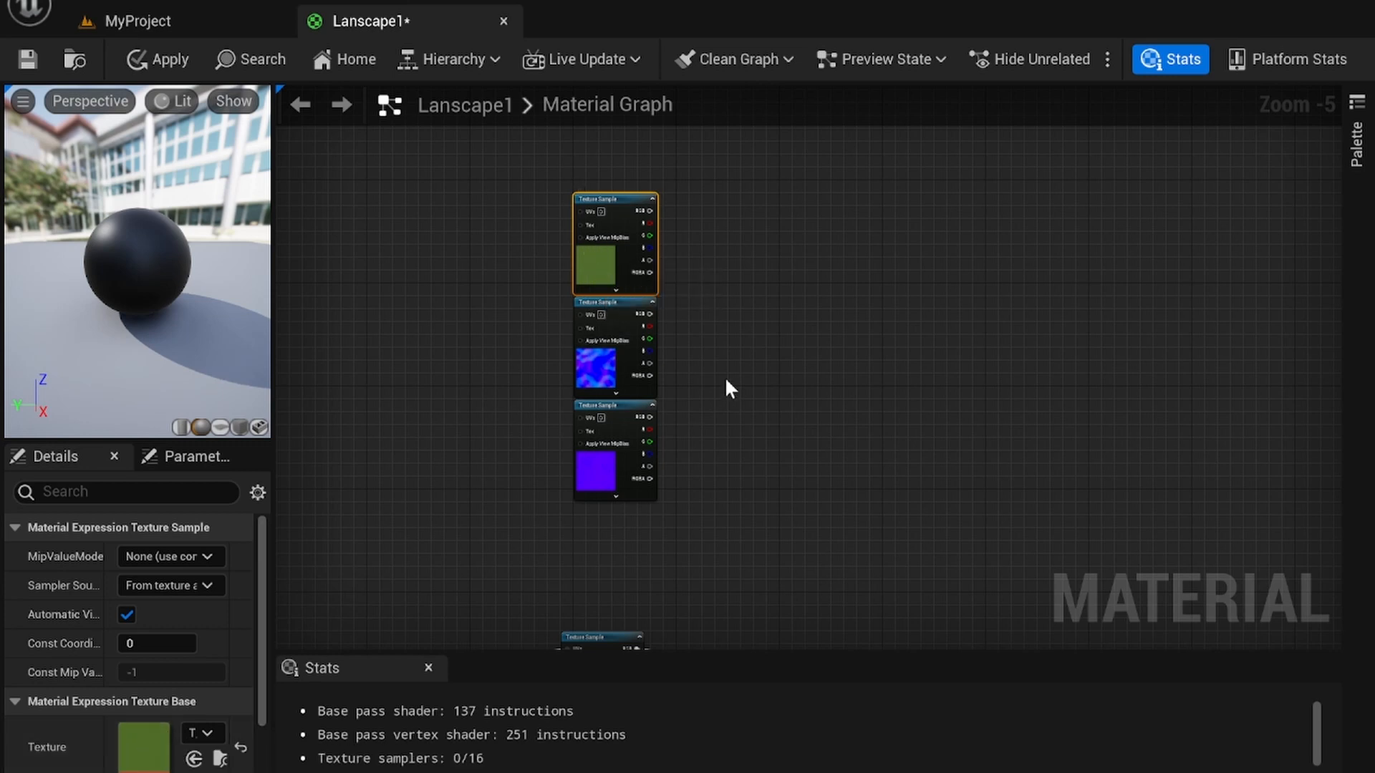
click(598, 369)
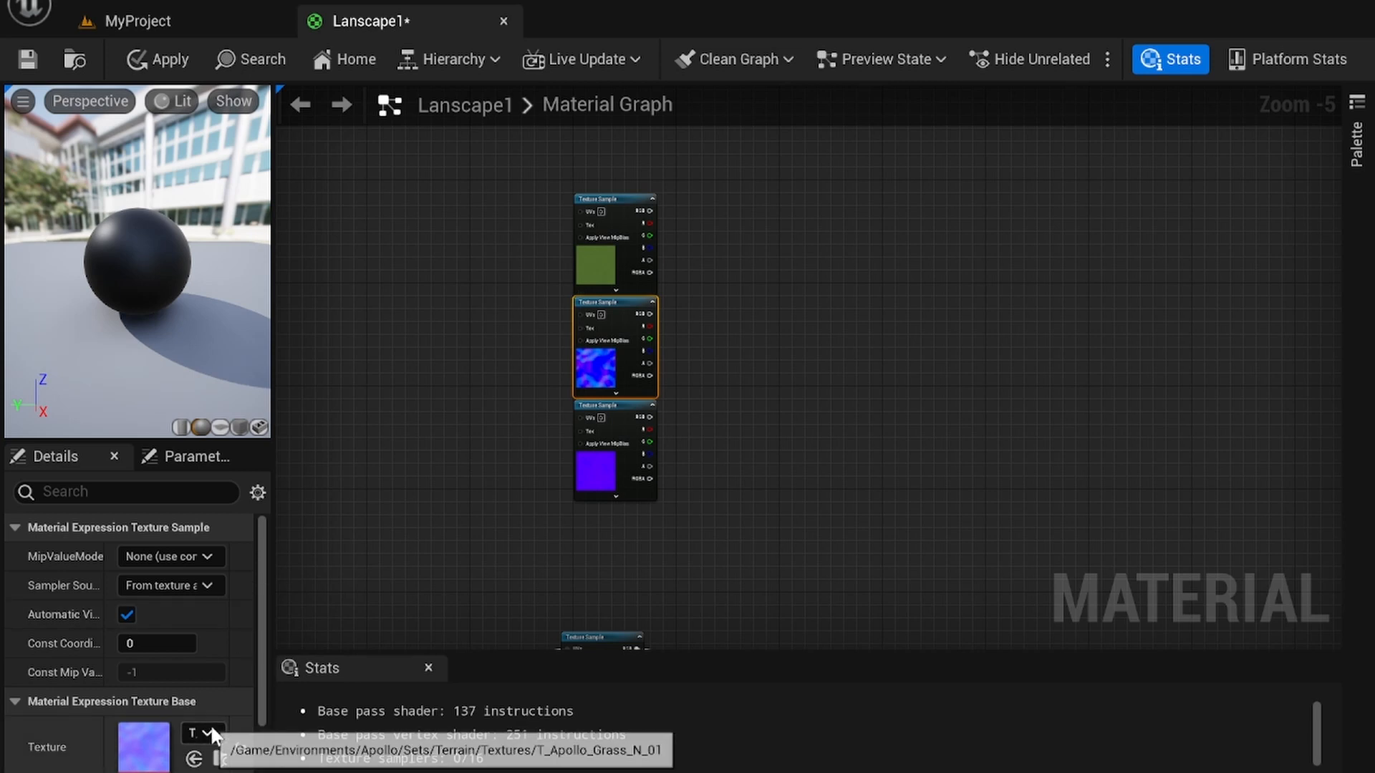
click(612, 428)
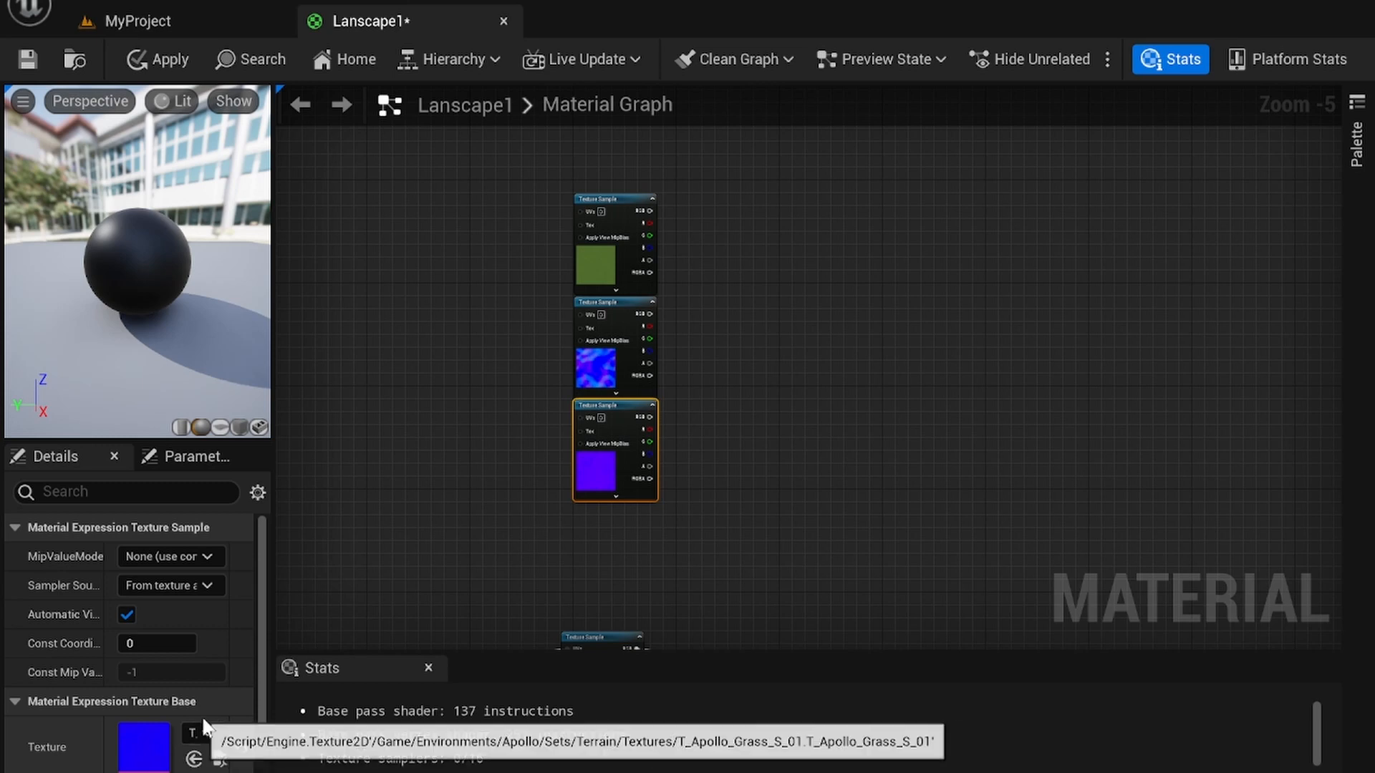
right_drag(928, 414, 793, 412)
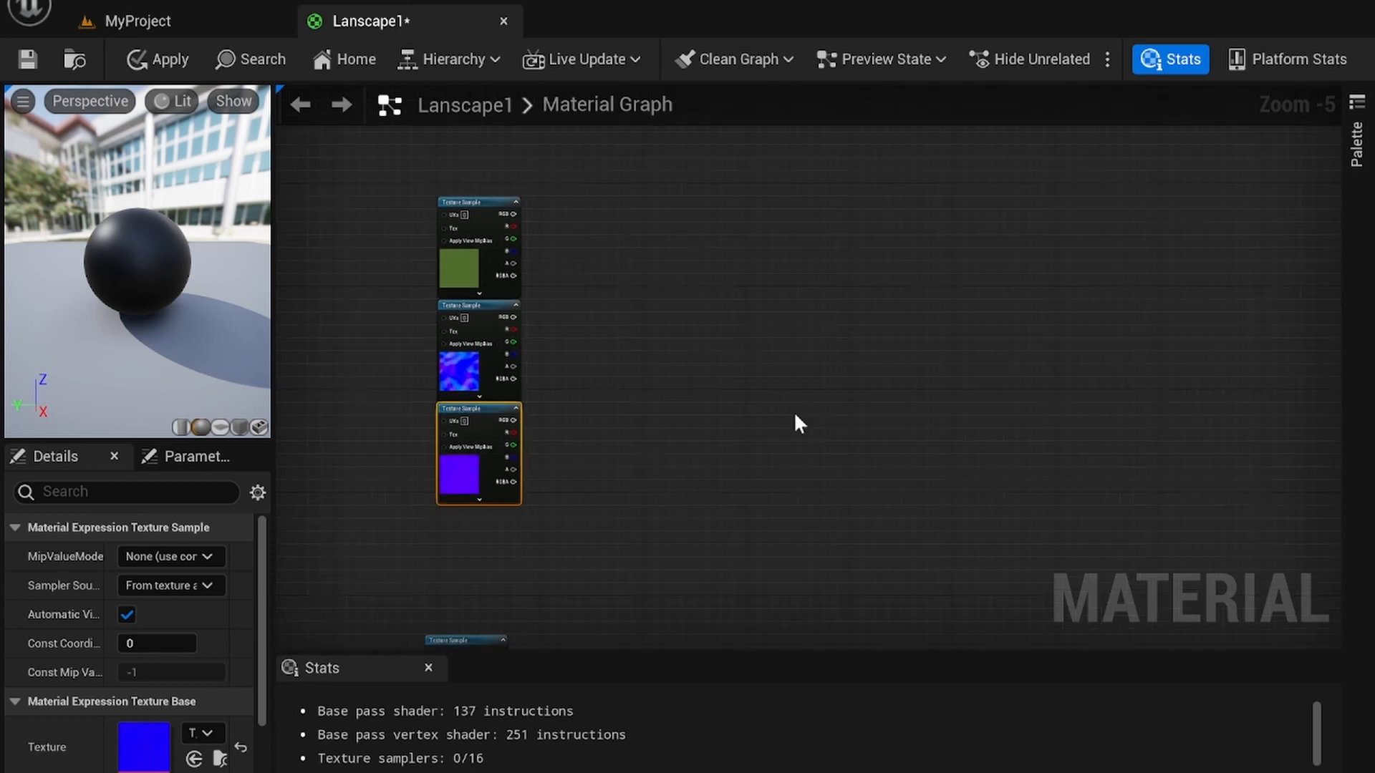
Paste a copy of the existing SetMaterialAttributes node and place it beside the stacked grass texture samples
click(793, 411)
right_drag(712, 364, 877, 159)
scroll(873, 352, down, 1)
right_drag(859, 383, 826, 460)
click(806, 435)
scroll(904, 344, up, 1)
key(ctrl+v)
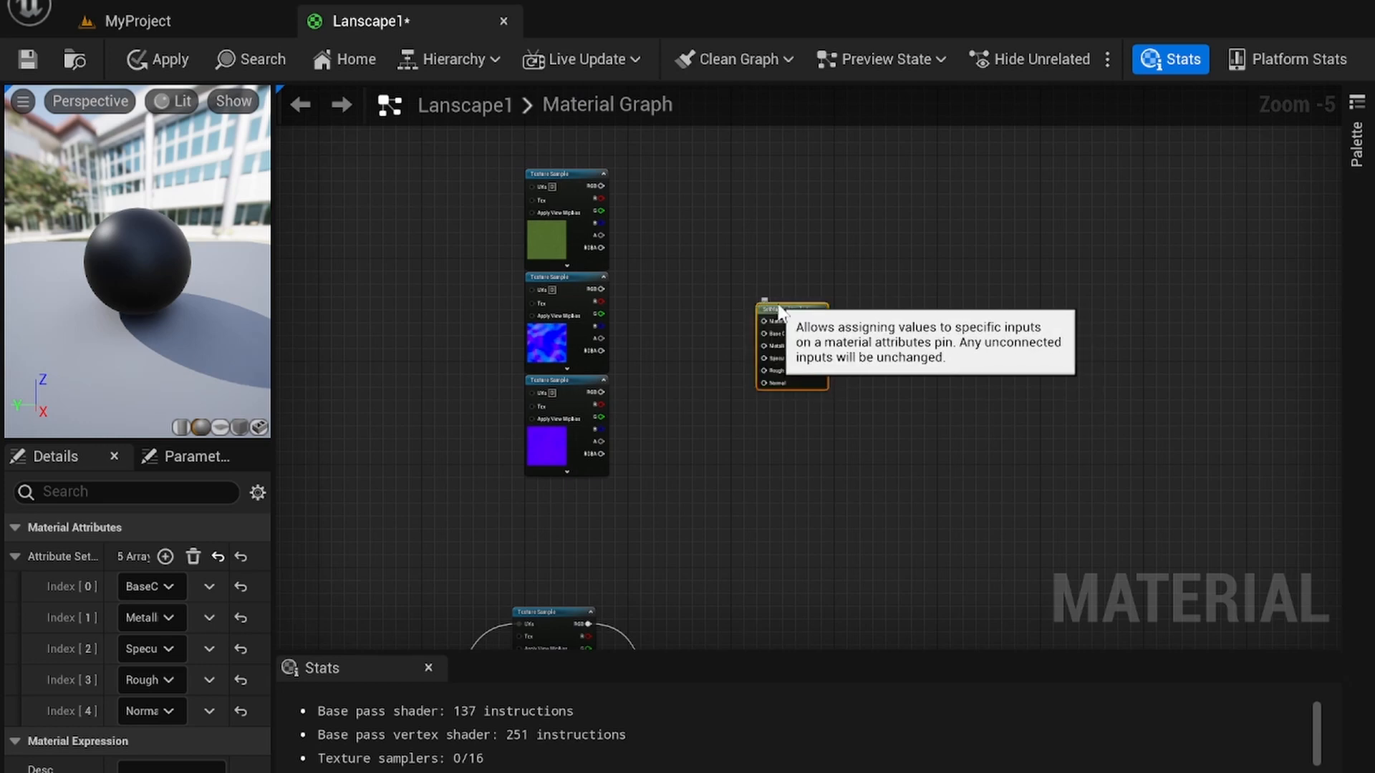
drag(817, 334, 752, 270)
Wire the grass color RGB to Base Color, normal RGB to Normal, and the Grass S texture's R, G, B to Specular, Metallic, Roughness
drag(599, 186, 698, 268)
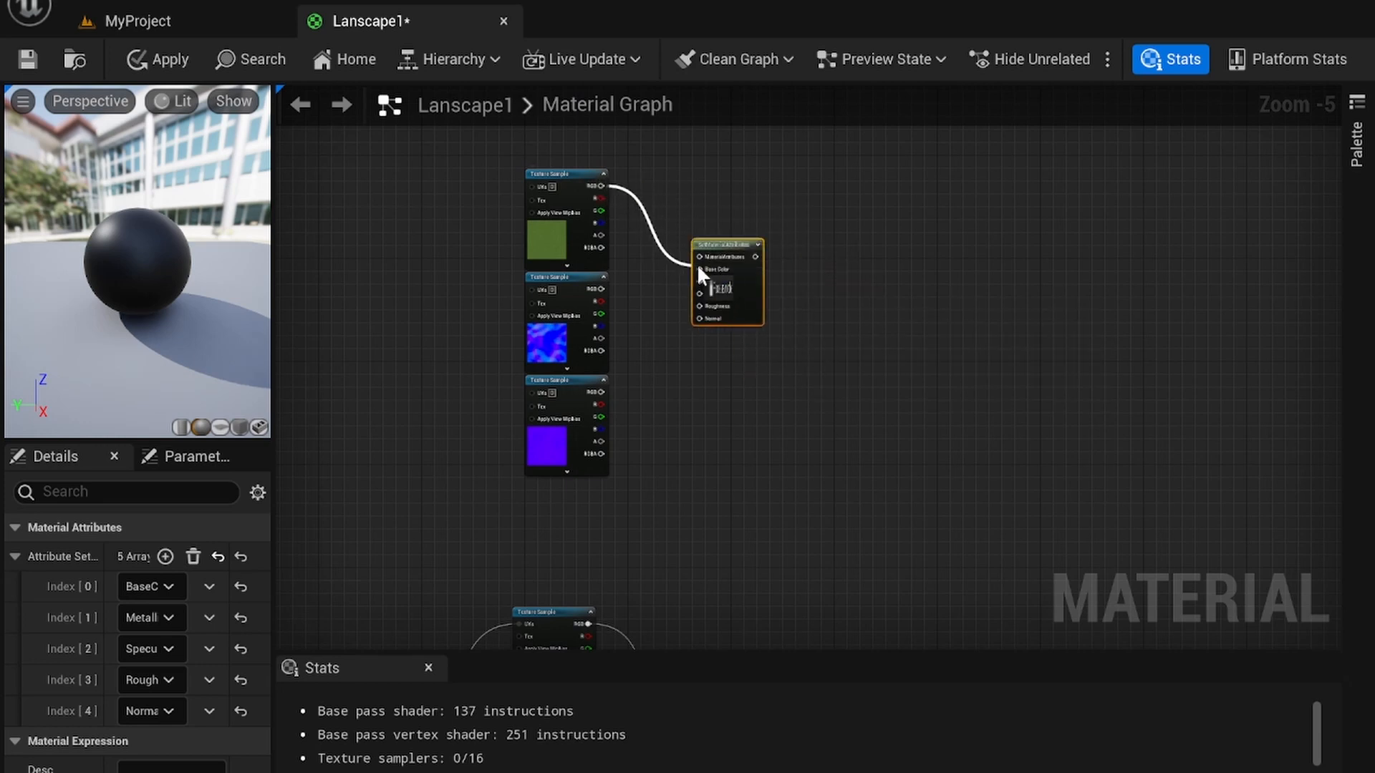
drag(600, 290, 698, 323)
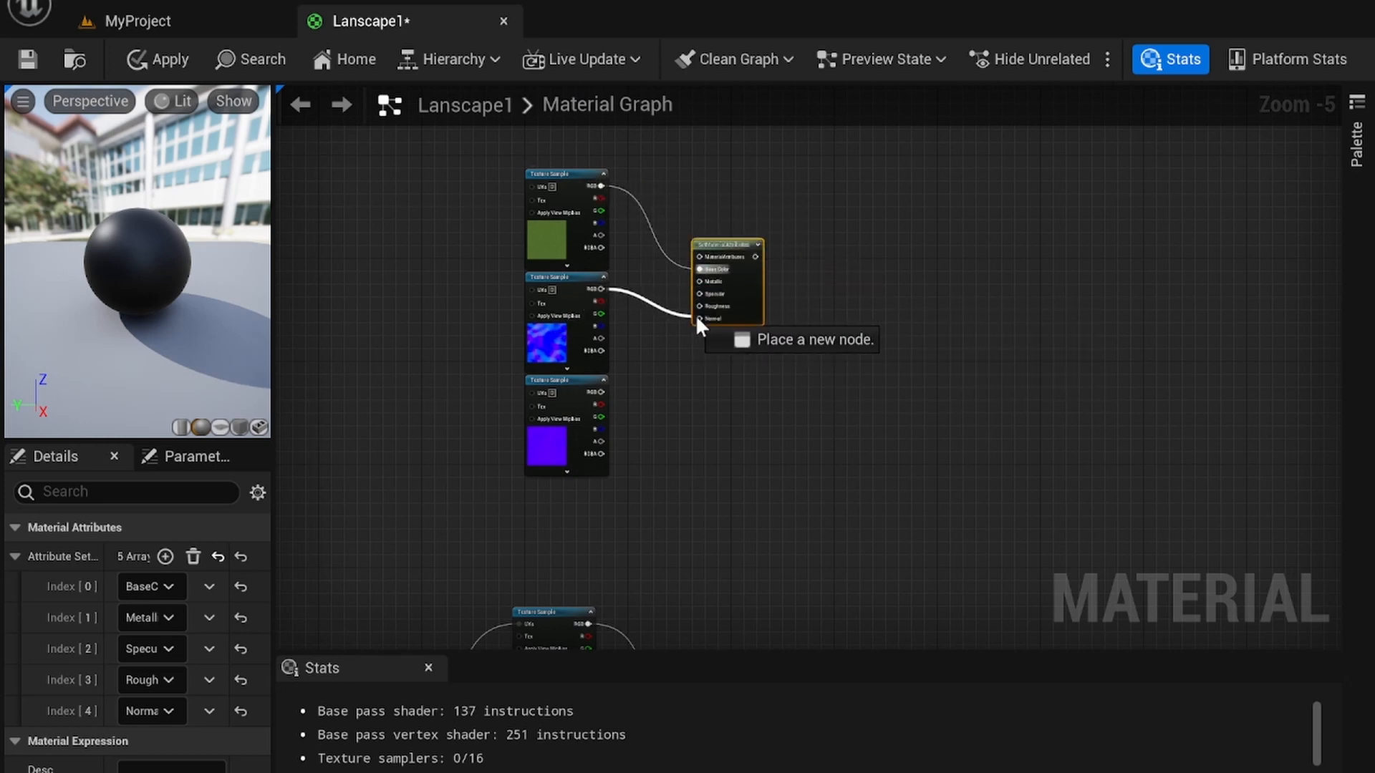
drag(601, 405, 629, 383)
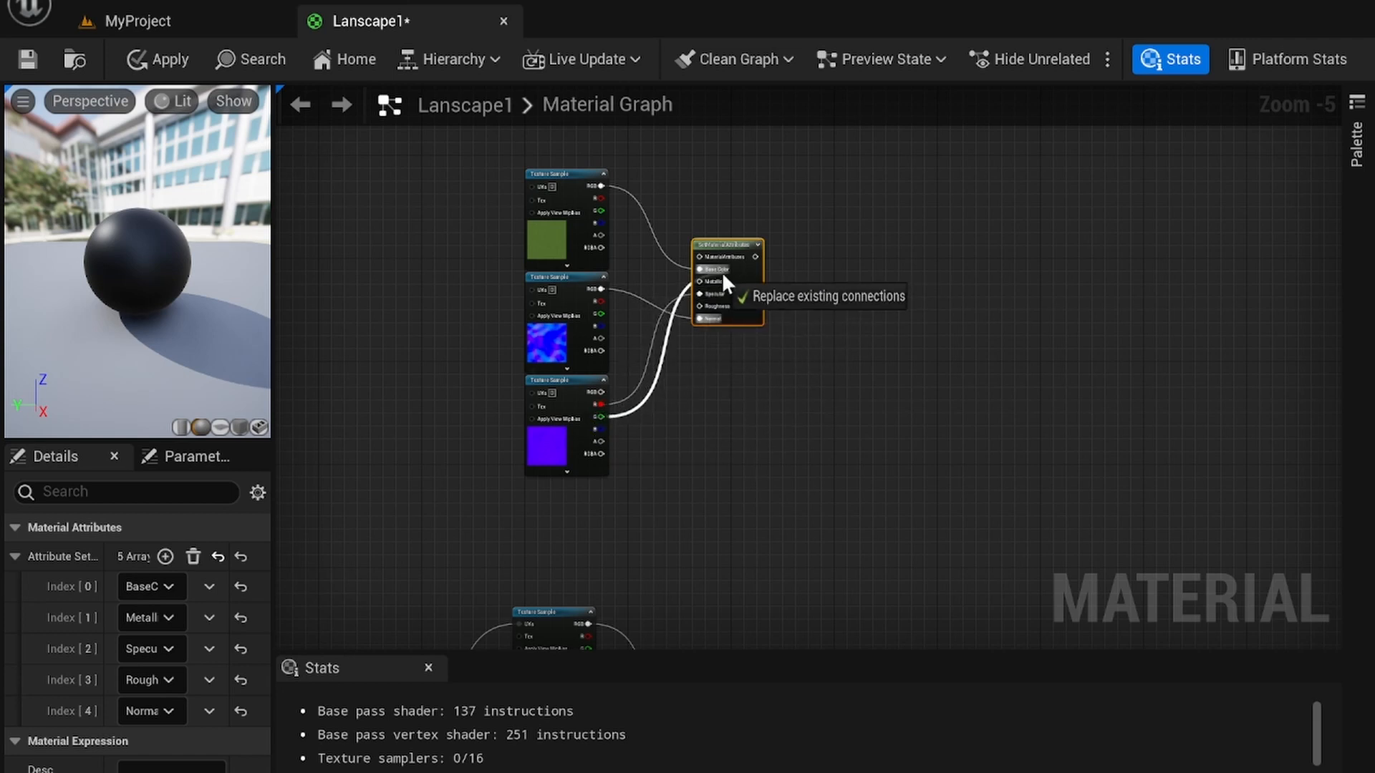
drag(598, 428, 702, 305)
Copy the rock group's landscape coordinates node beside the grass textures and connect it to the UVs of all three samples
right_drag(713, 405, 624, 491)
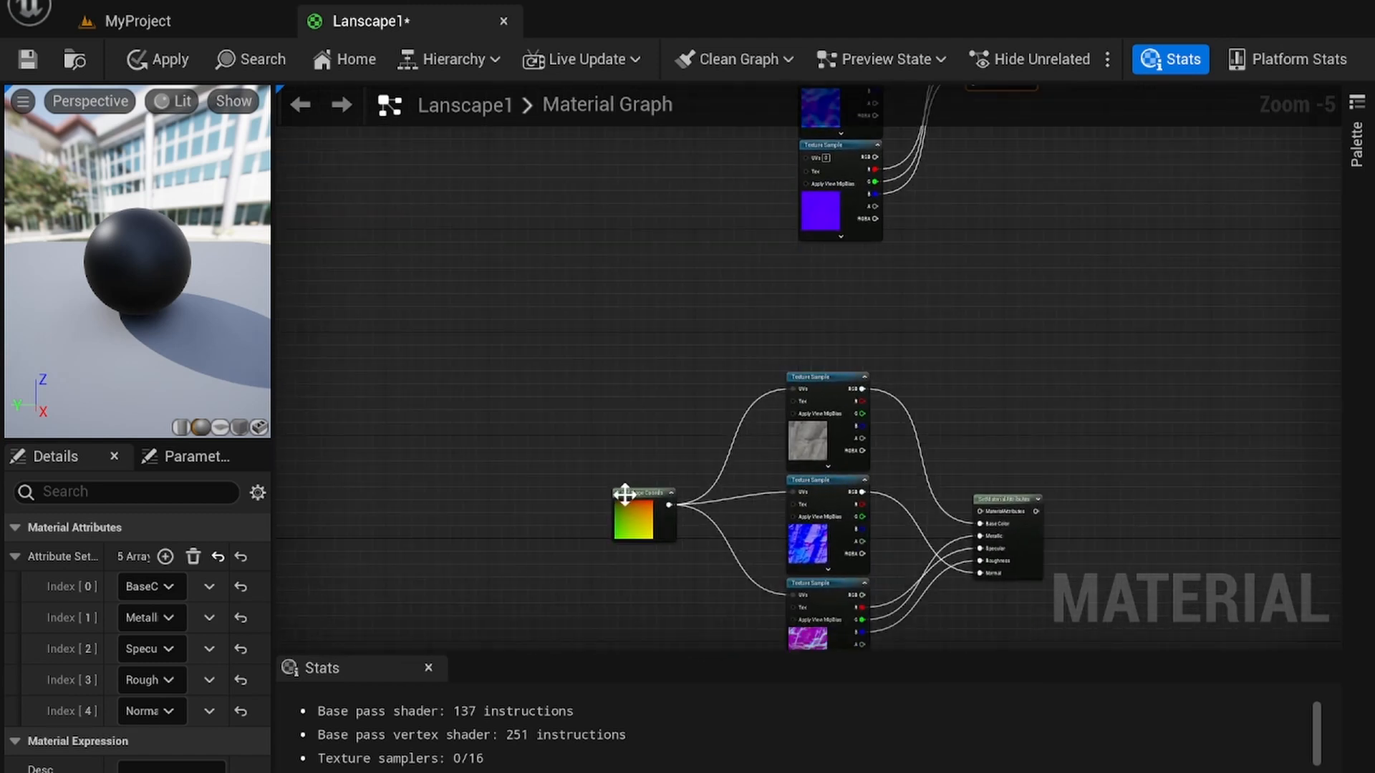
click(630, 492)
right_drag(651, 179, 643, 411)
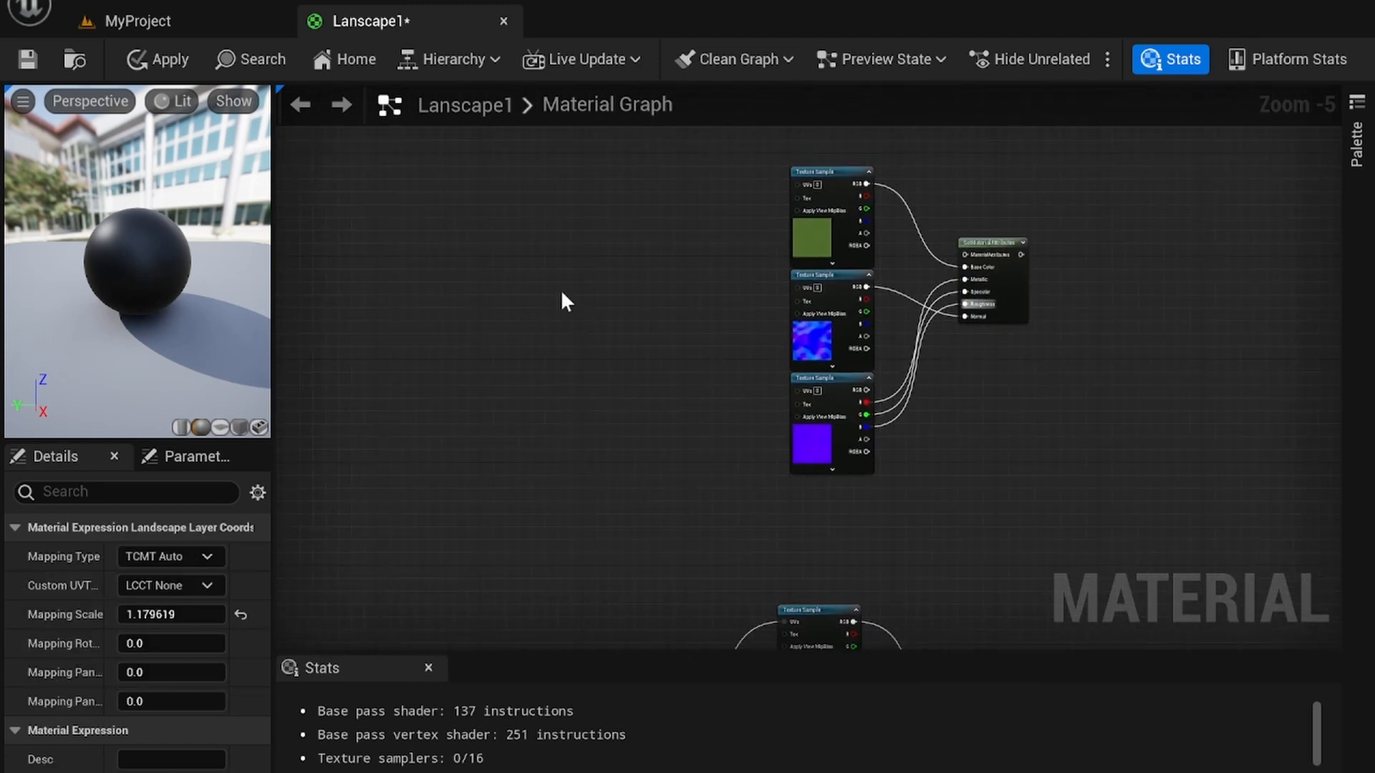
drag(609, 300, 787, 184)
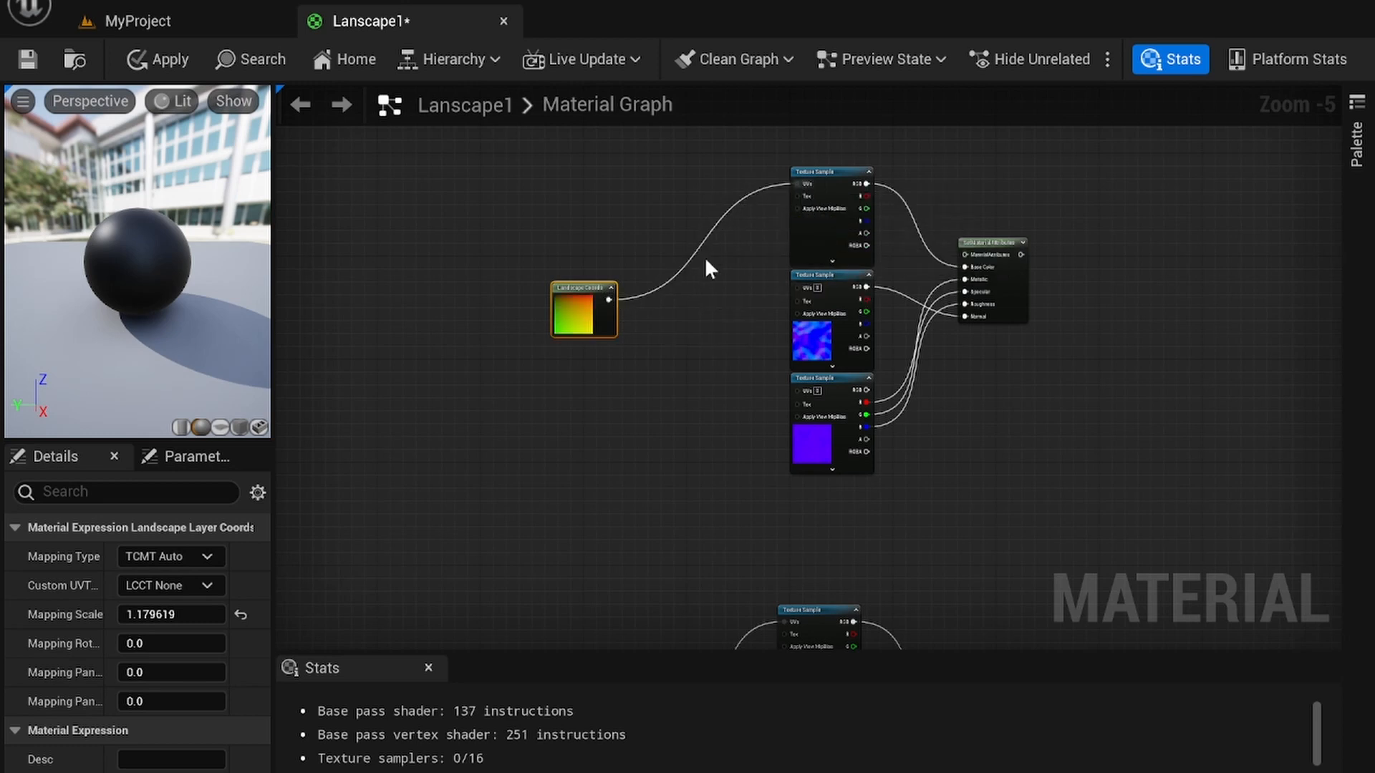
drag(610, 299, 800, 388)
Select all the grass nodes and move the group into alignment directly above the rock node group
right_drag(1097, 362, 785, 125)
scroll(838, 272, down, 2)
scroll(785, 125, down, 1)
scroll(779, 321, up, 3)
right_drag(779, 321, 876, 629)
scroll(876, 629, down, 2)
right_drag(871, 352, 874, 392)
drag(869, 479, 571, 256)
click(573, 264)
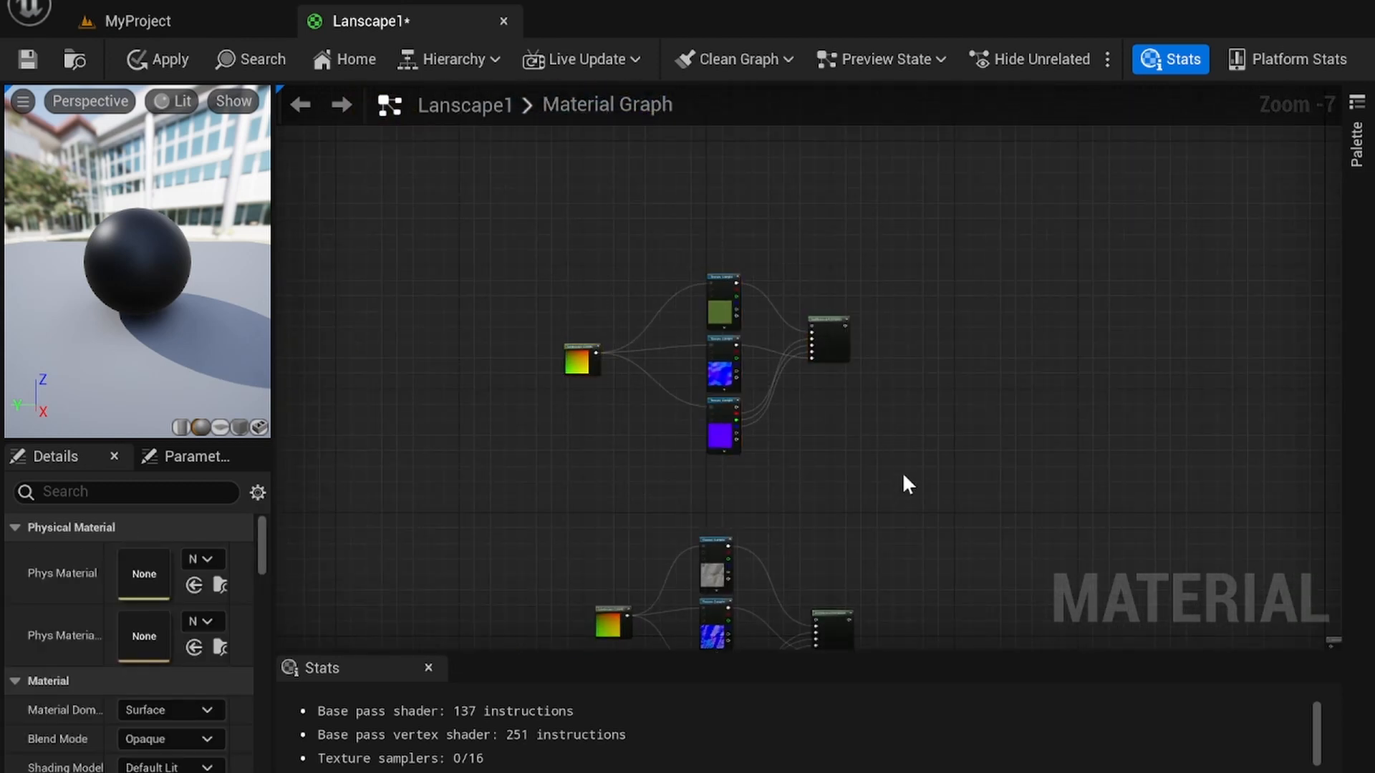
drag(902, 565, 482, 239)
drag(822, 320, 816, 375)
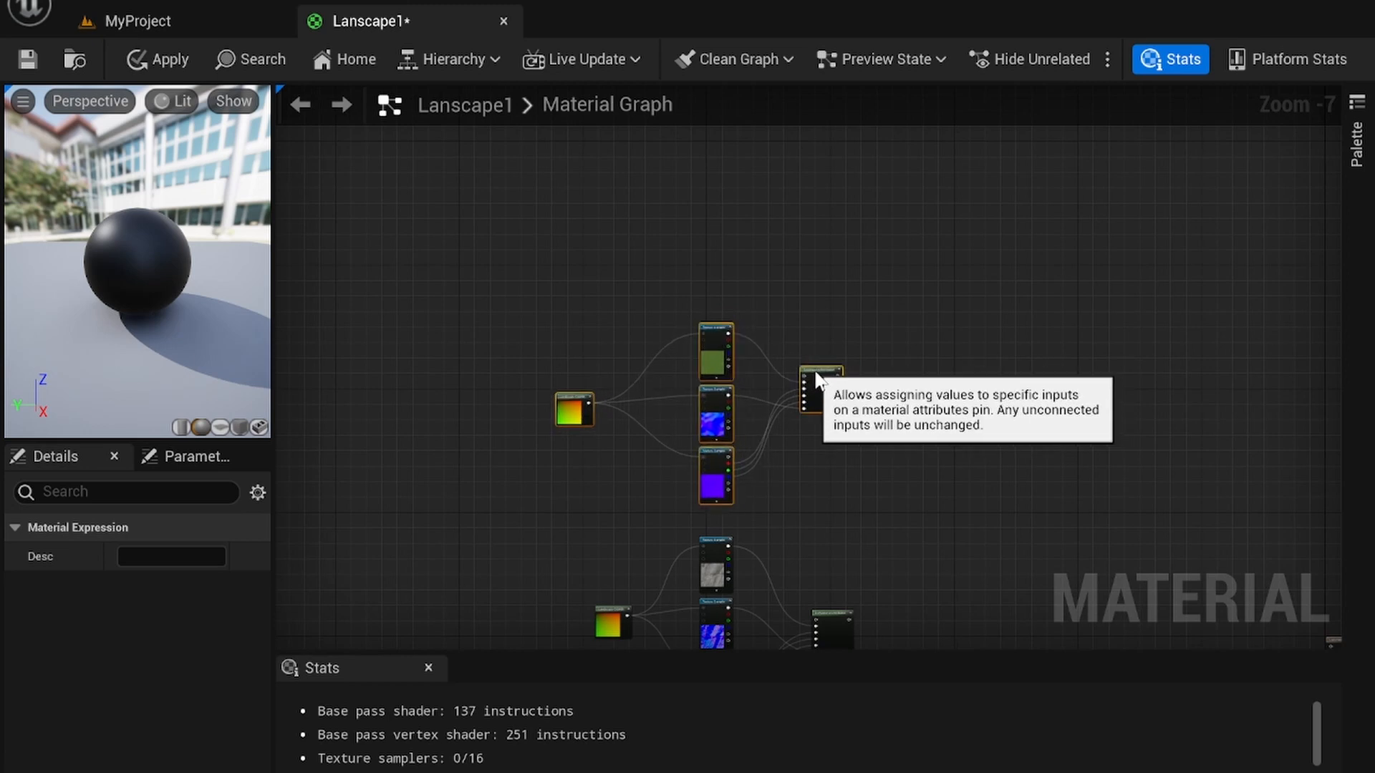
Add a BlendMaterialAttributes node and place it in the open space beyond the grass and rock SetMaterialAttributes nodes
right_drag(995, 412, 801, 279)
click(780, 344)
right_drag(771, 366, 742, 393)
scroll(739, 313, up, 1)
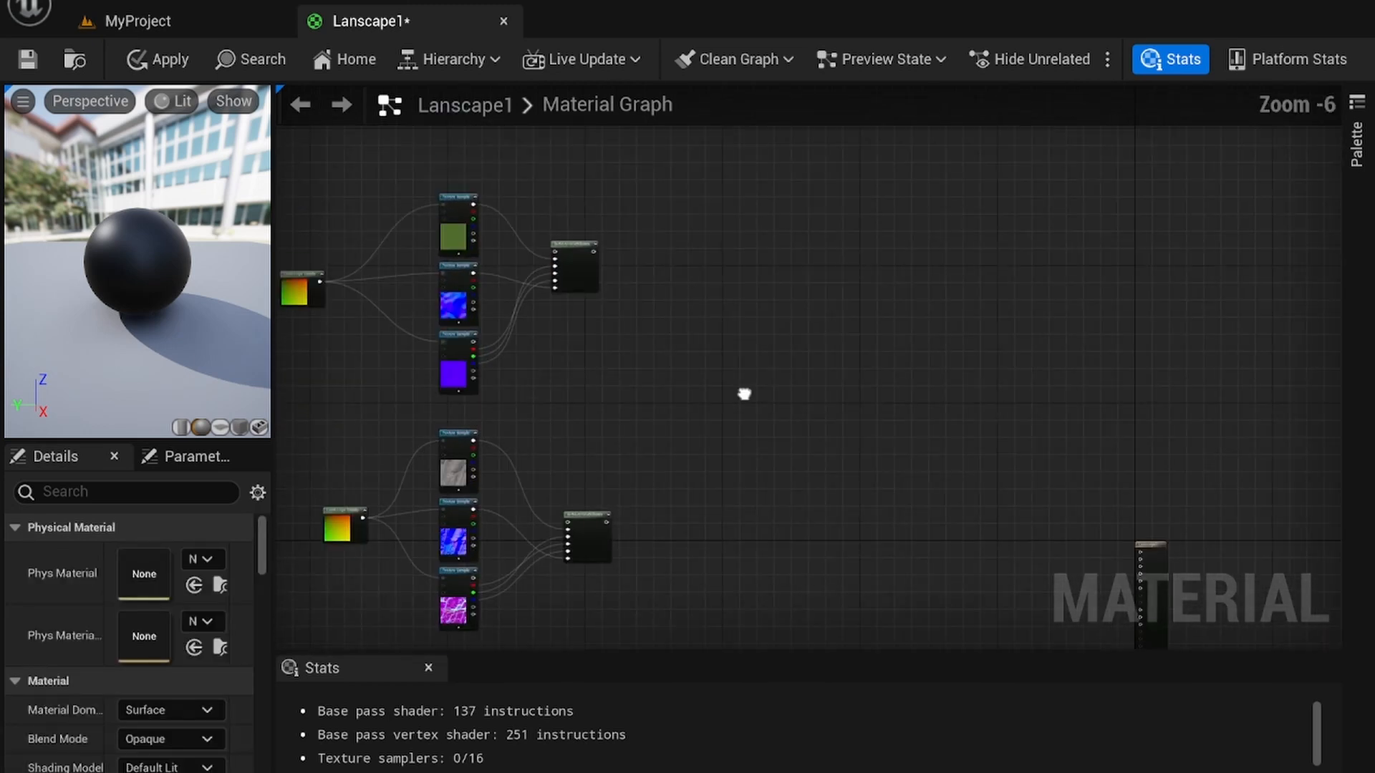
right_click(743, 390)
text(blend)
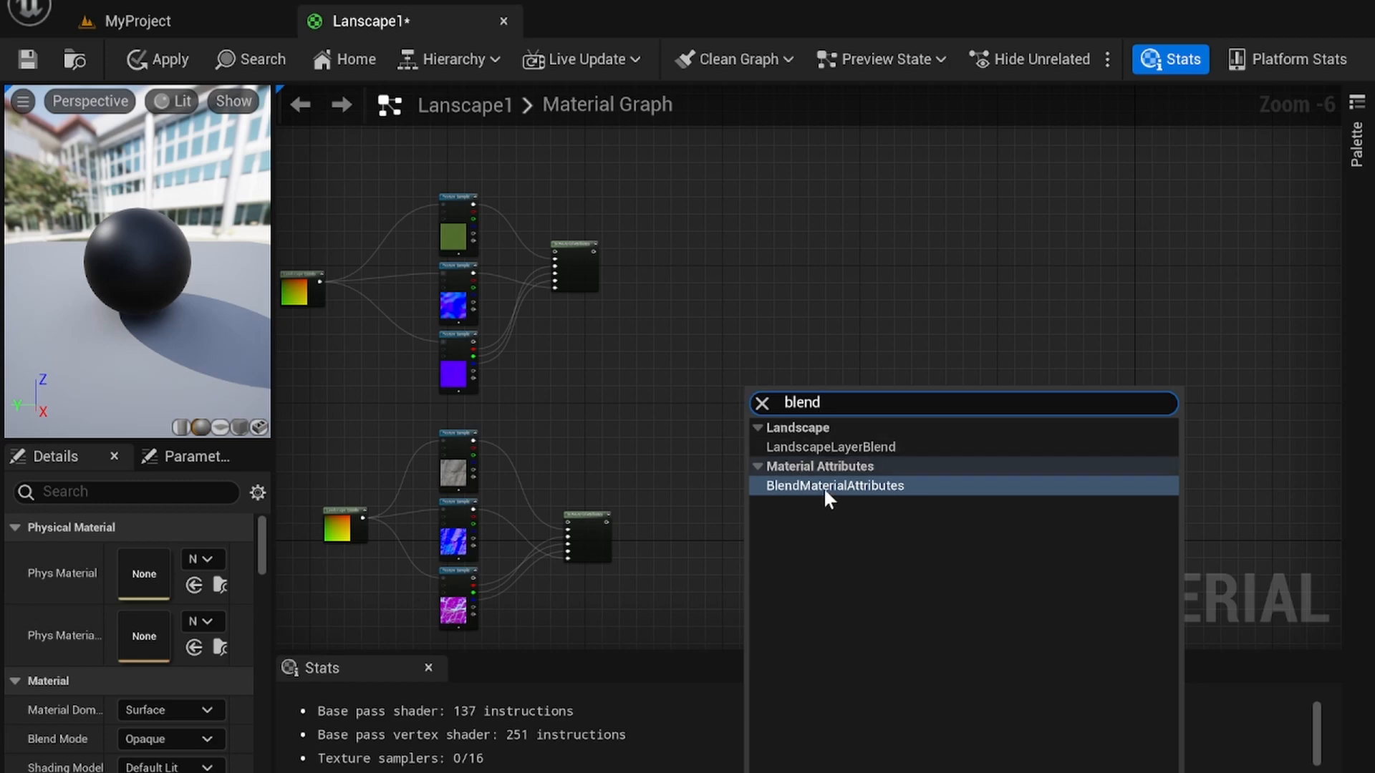
click(805, 486)
scroll(759, 358, up, 3)
scroll(765, 343, down, 1)
right_drag(764, 343, 951, 388)
drag(960, 472, 942, 415)
right_drag(661, 329, 664, 332)
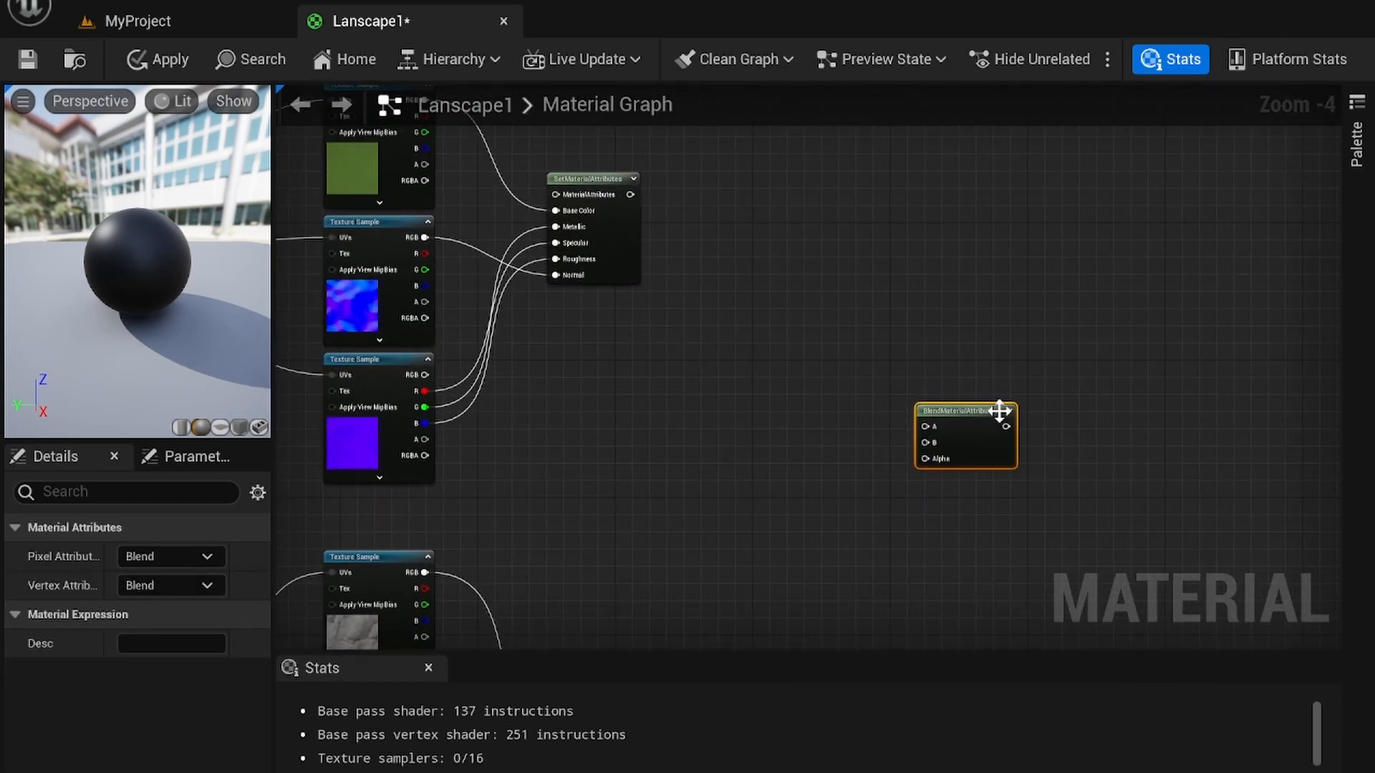
Find the SlopeMask material function in the engine content, add it to the graph, and connect its Result to the blend node's Alpha
right_drag(827, 434, 849, 402)
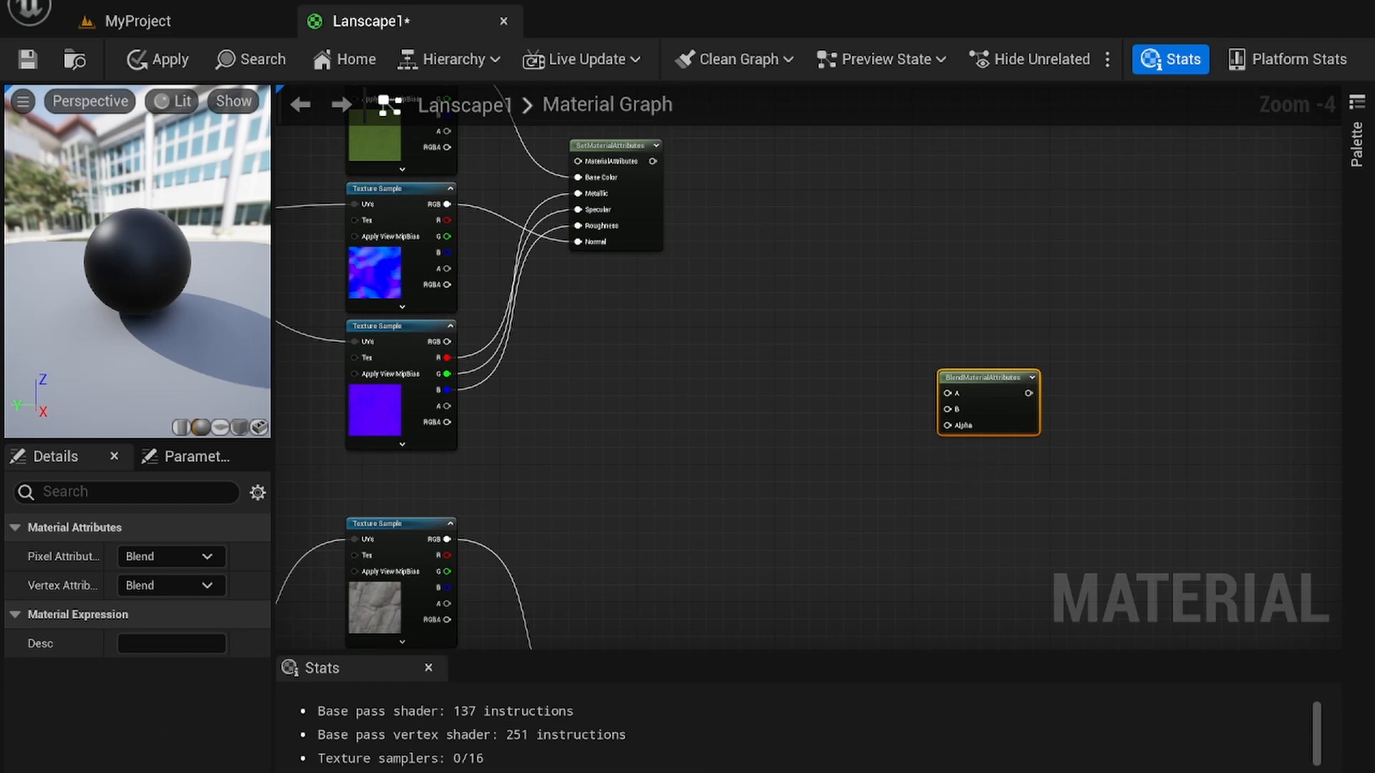
key(ctrl+space)
click(310, 570)
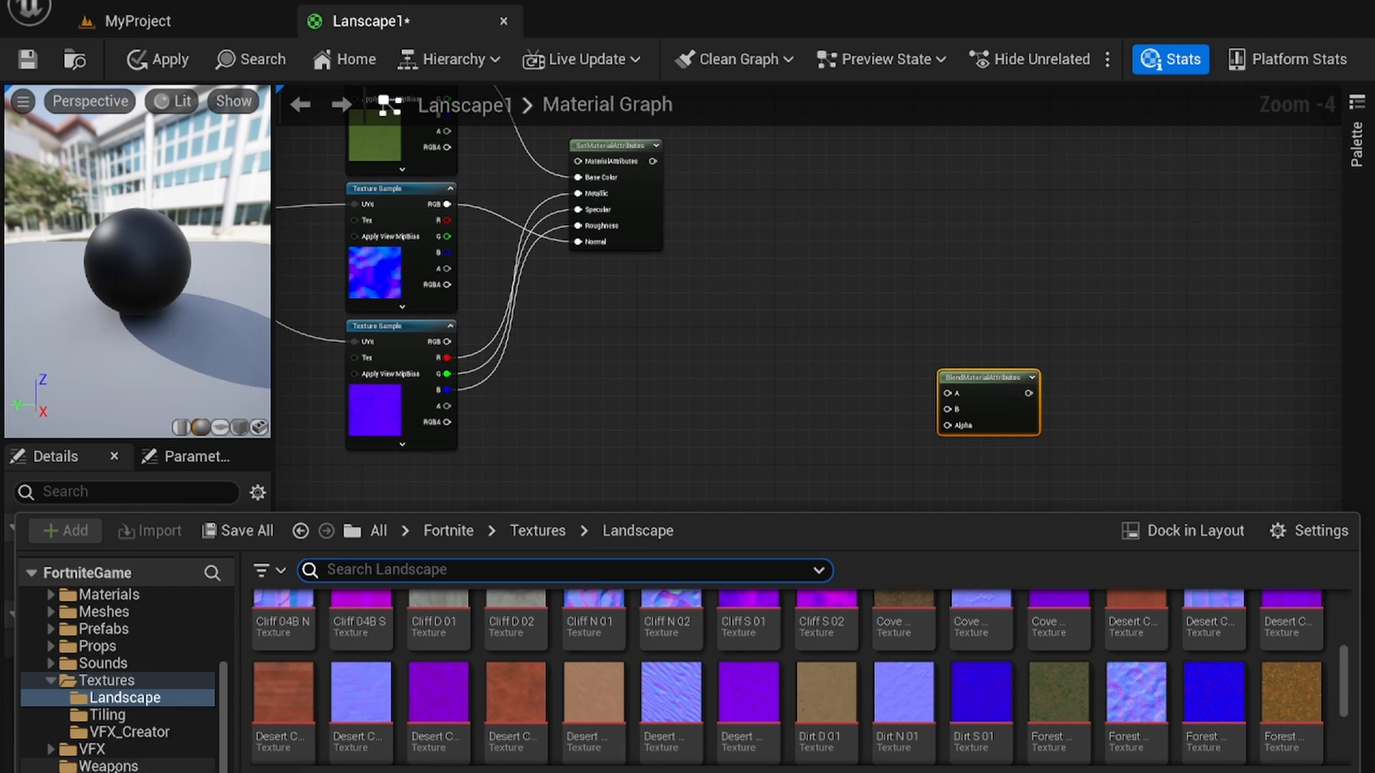
click(108, 771)
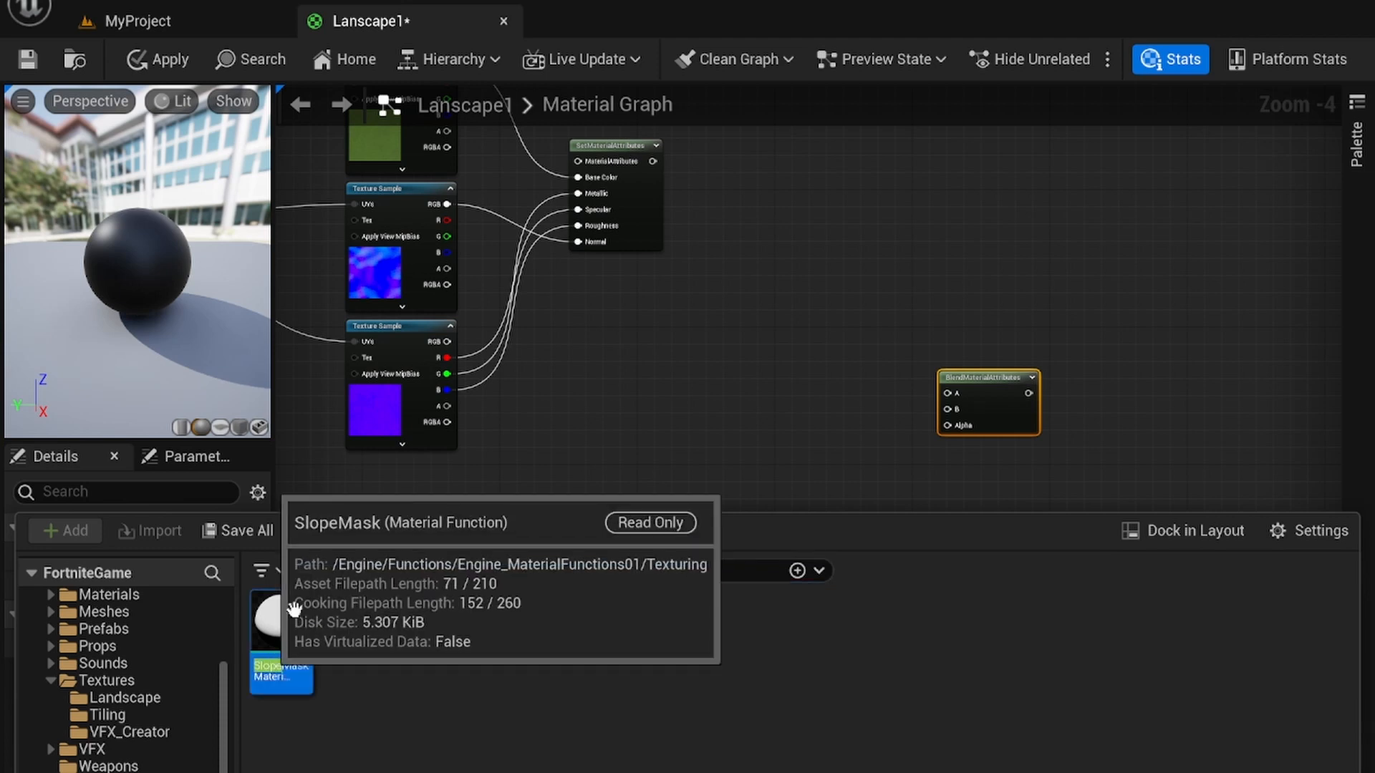
drag(281, 620, 648, 422)
drag(754, 443, 982, 422)
click(982, 390)
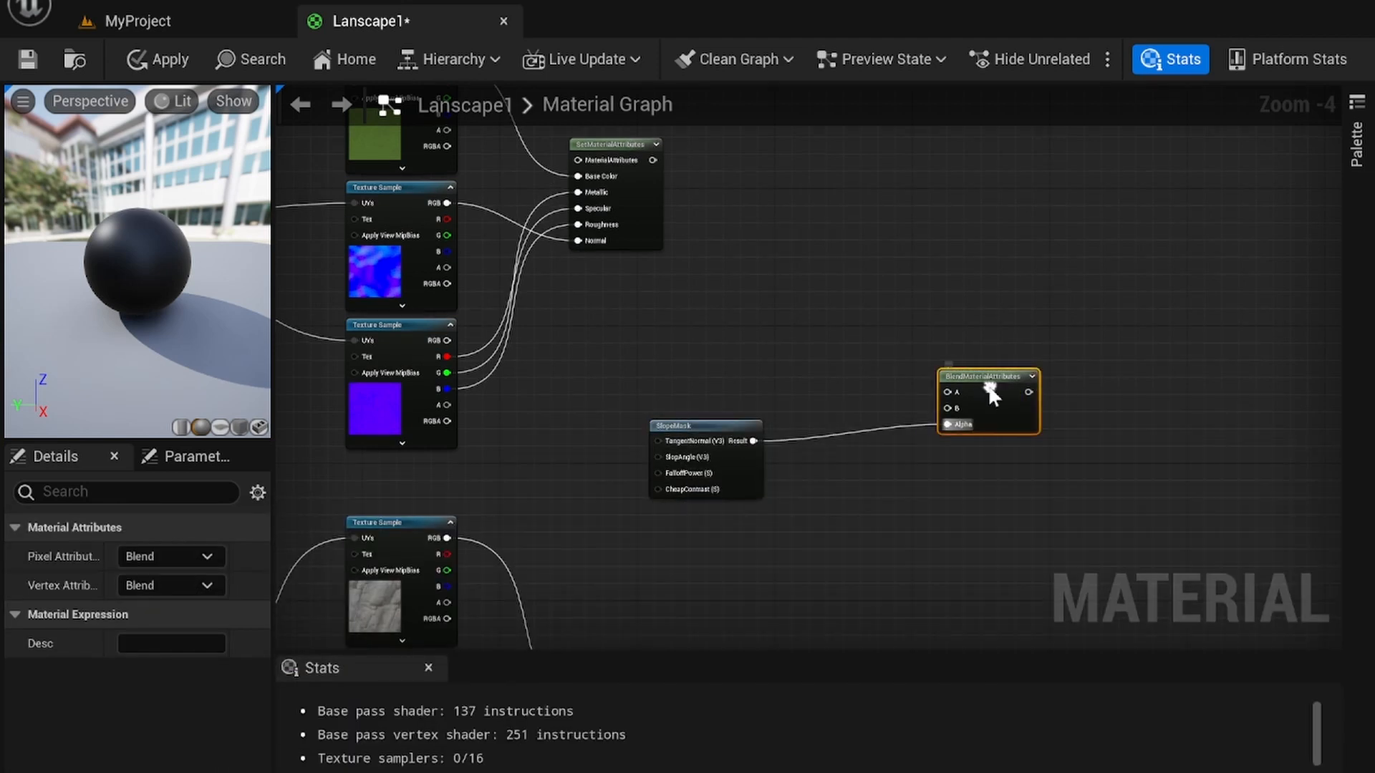
Preview the BlendMaterialAttributes node and the SlopeMask node on the sphere to examine the slope mask
right_click(984, 381)
click(1056, 430)
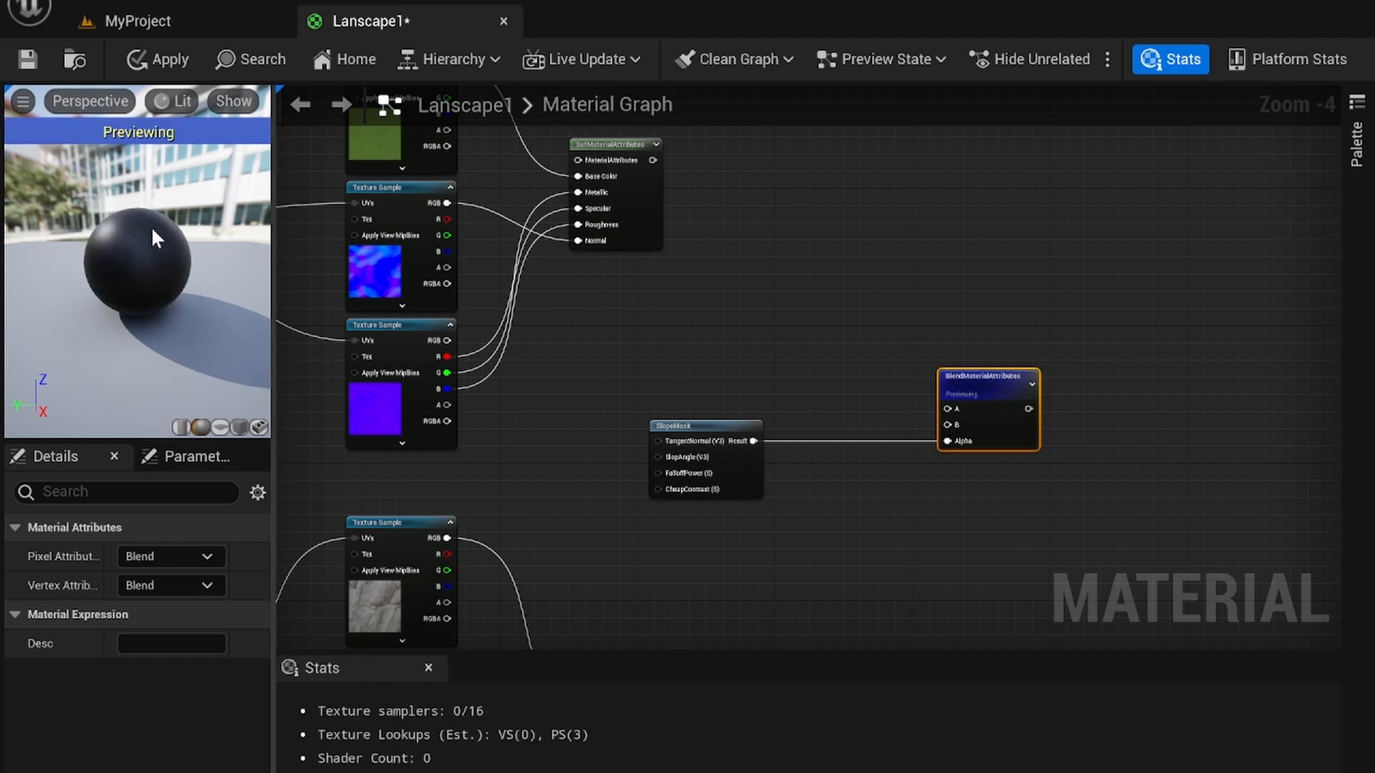
click(738, 433)
right_click(731, 426)
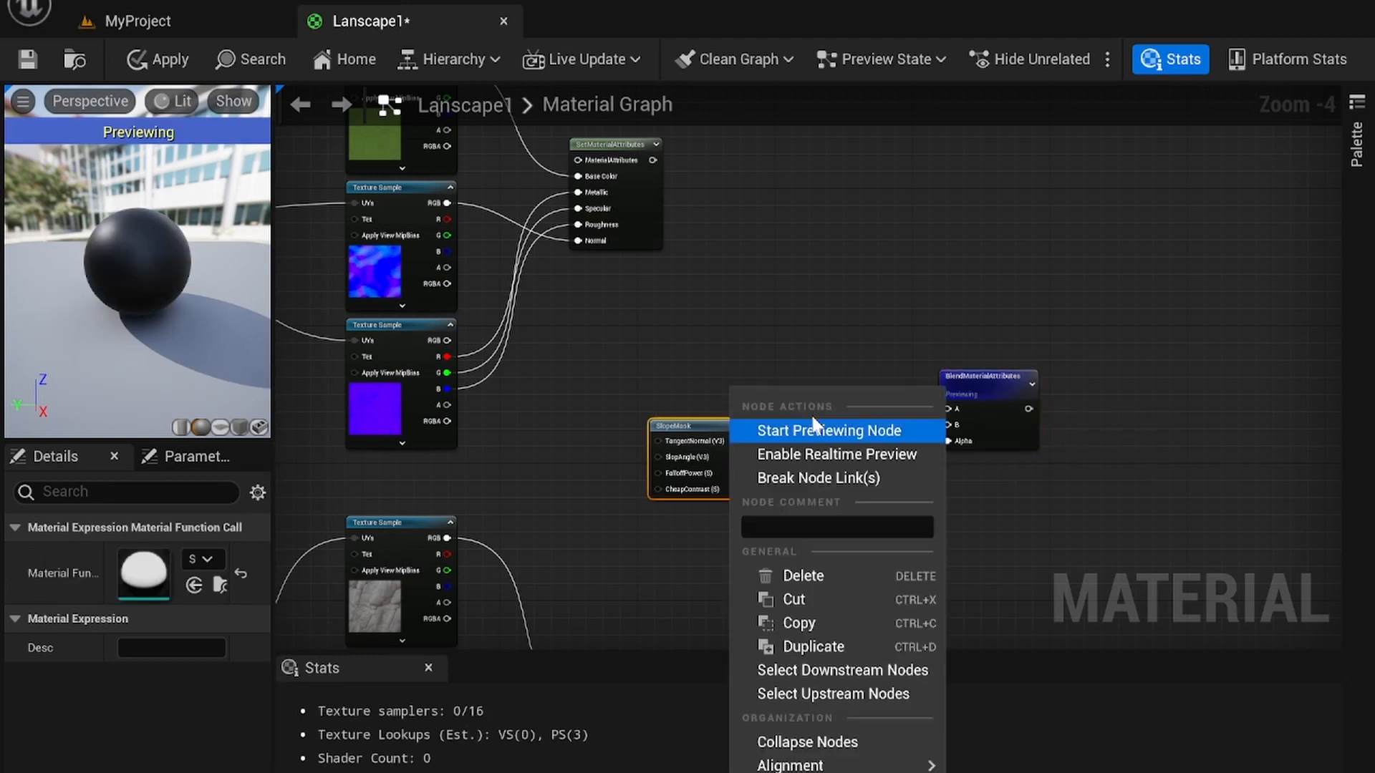
click(816, 428)
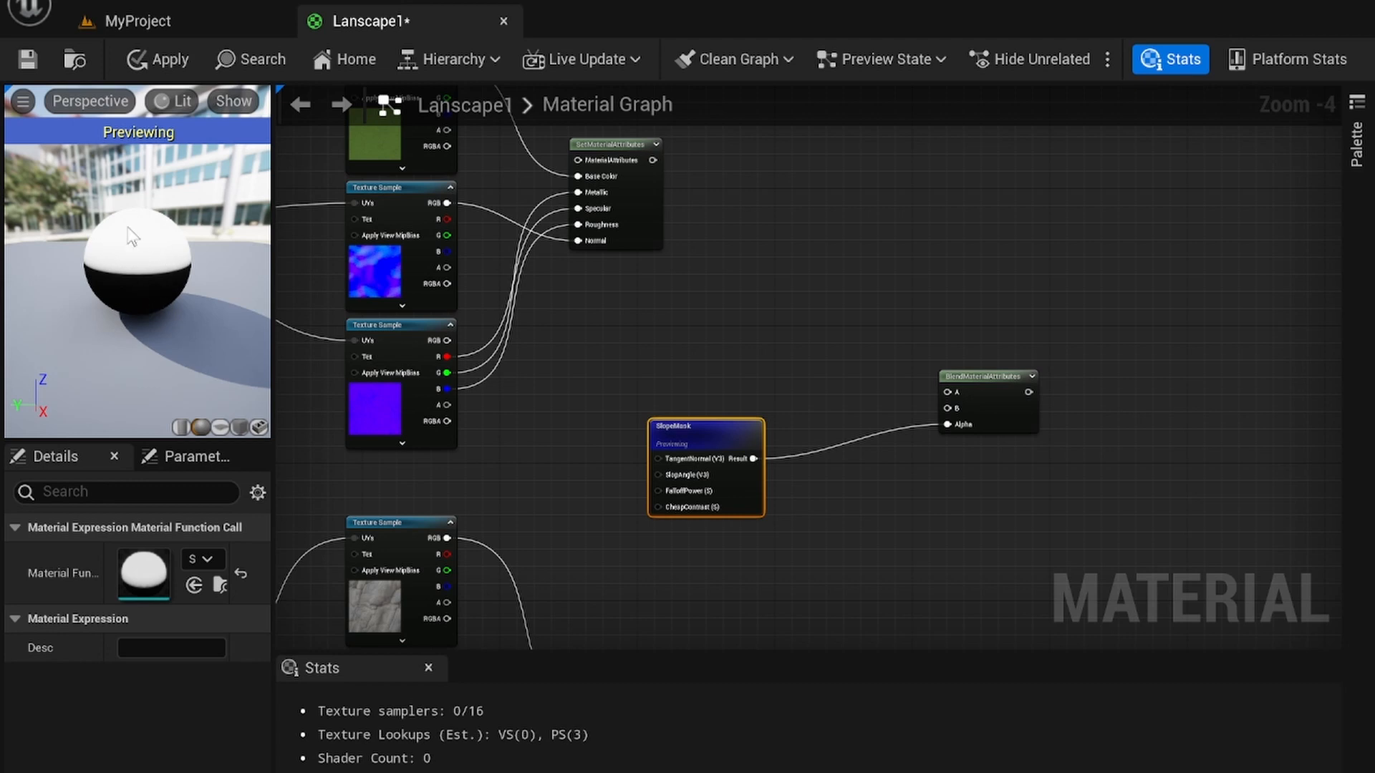
right_drag(849, 344, 788, 344)
click(793, 356)
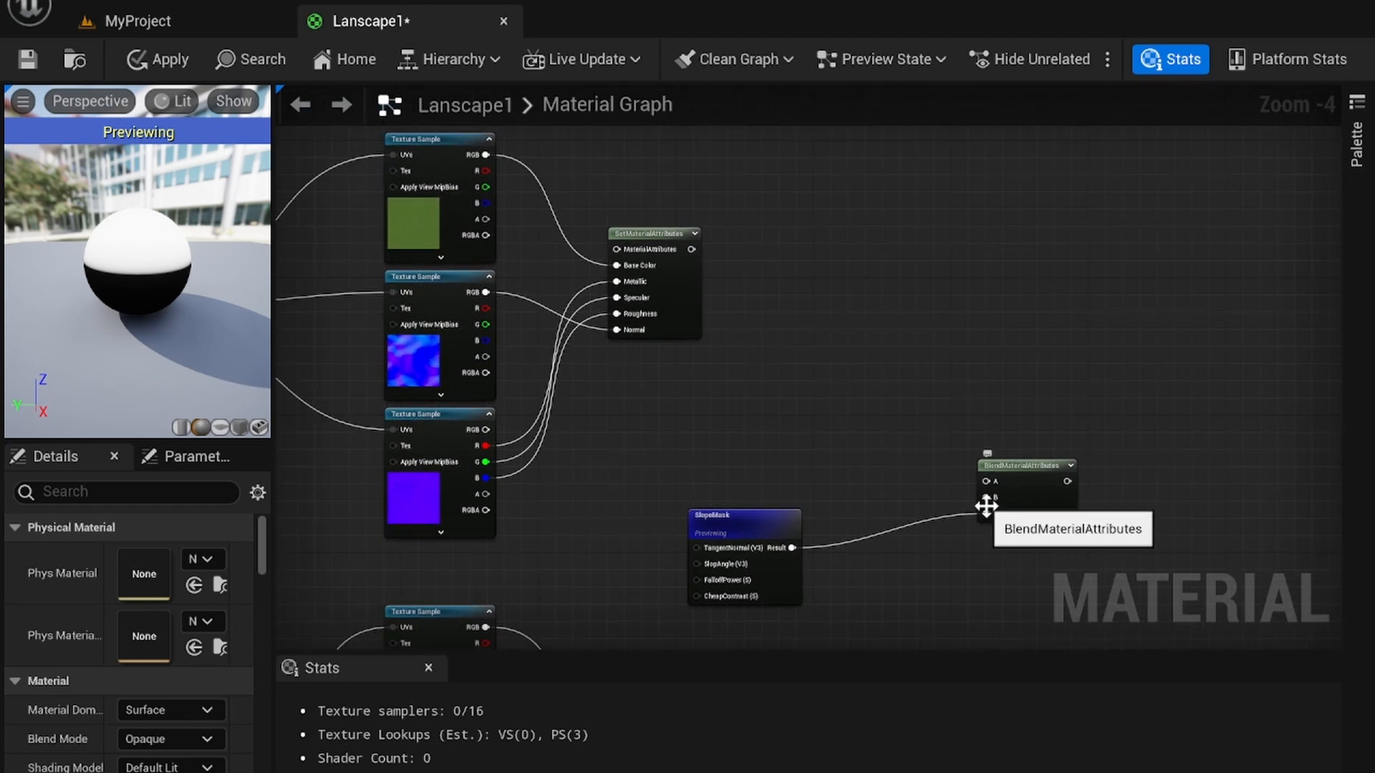
Connect the grass SetMaterialAttributes output to the blend node's B input and the rock SetMaterialAttributes output to its A input
right_drag(708, 623, 717, 434)
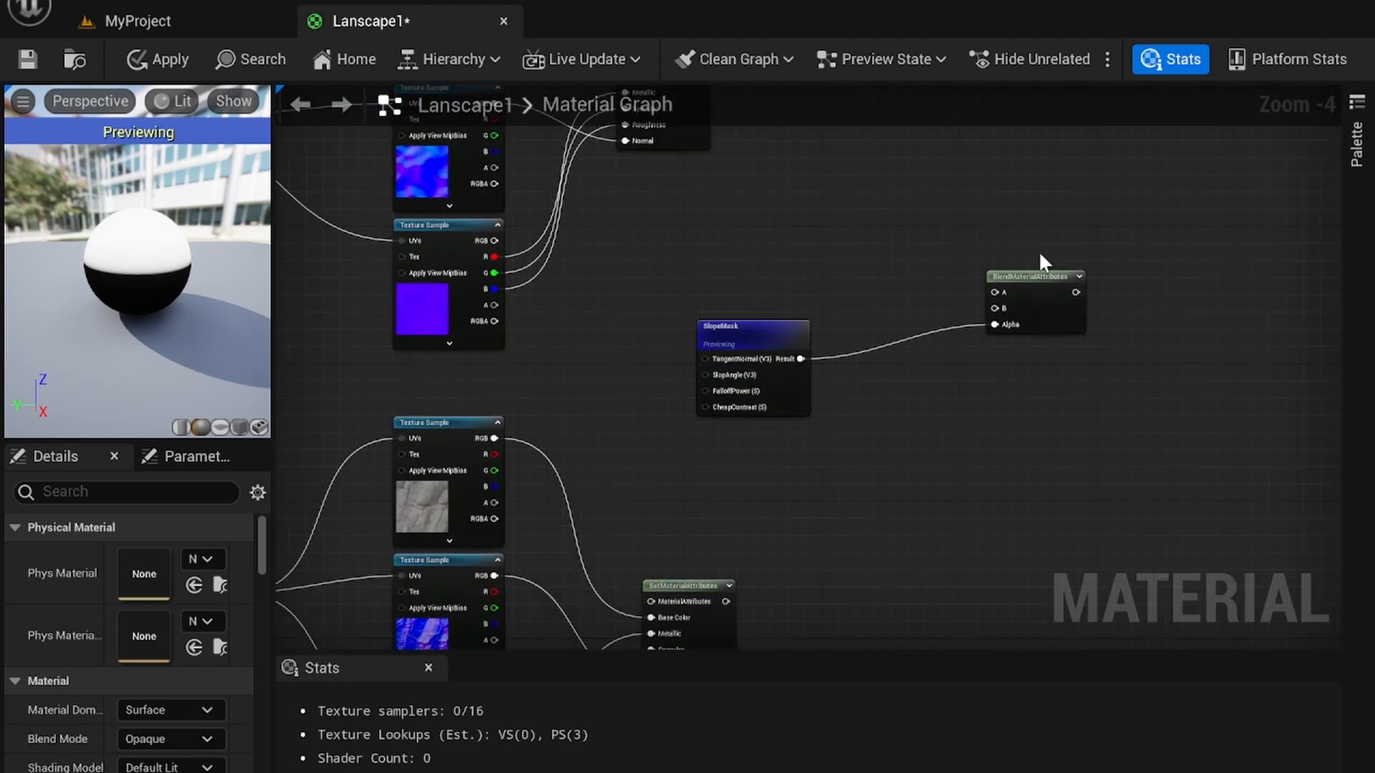
right_drag(858, 205, 806, 425)
drag(647, 279, 942, 527)
right_drag(809, 497, 766, 157)
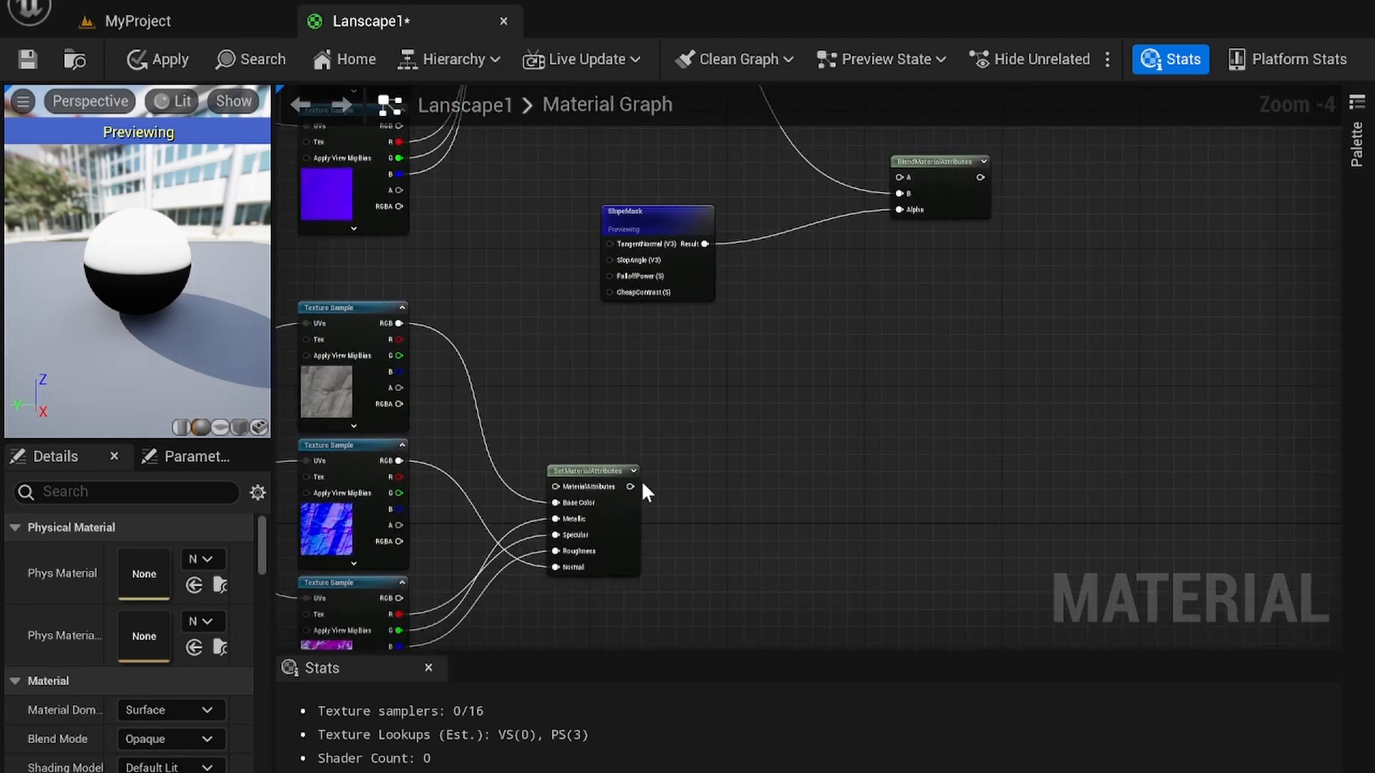
drag(631, 487, 900, 179)
right_drag(900, 179, 869, 544)
drag(895, 385, 920, 388)
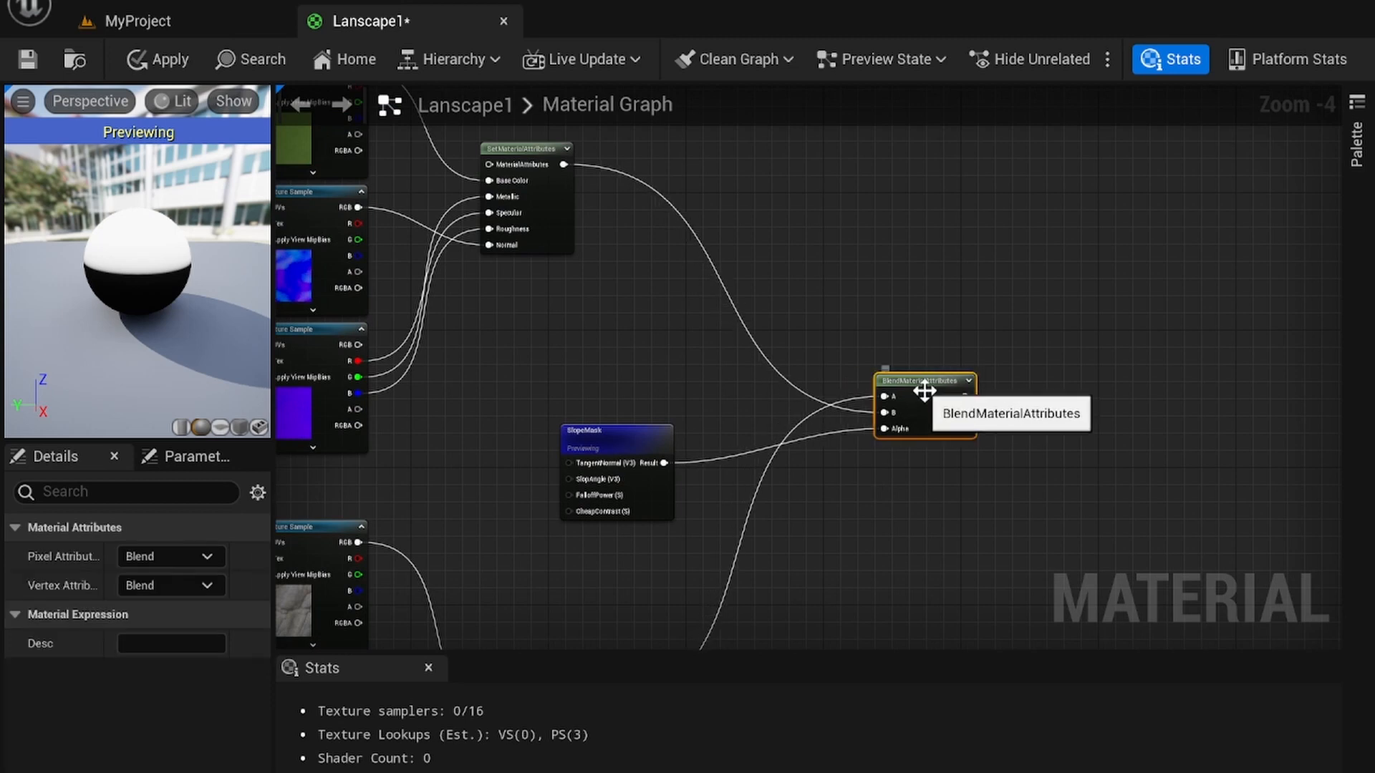
Preview the BlendMaterialAttributes node on the sphere and move the SlopeMask node closer to the blend node
right_click(961, 381)
click(1052, 420)
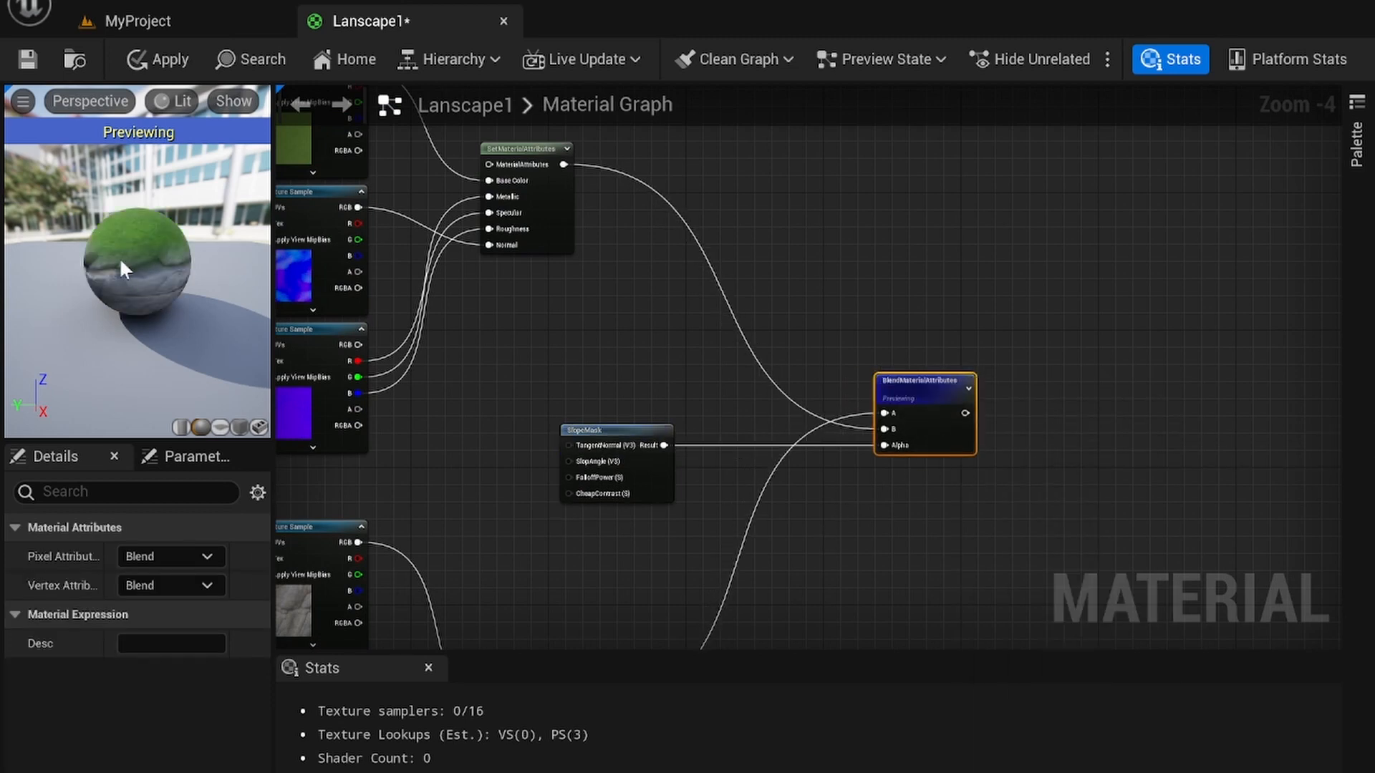
right_drag(678, 319, 759, 280)
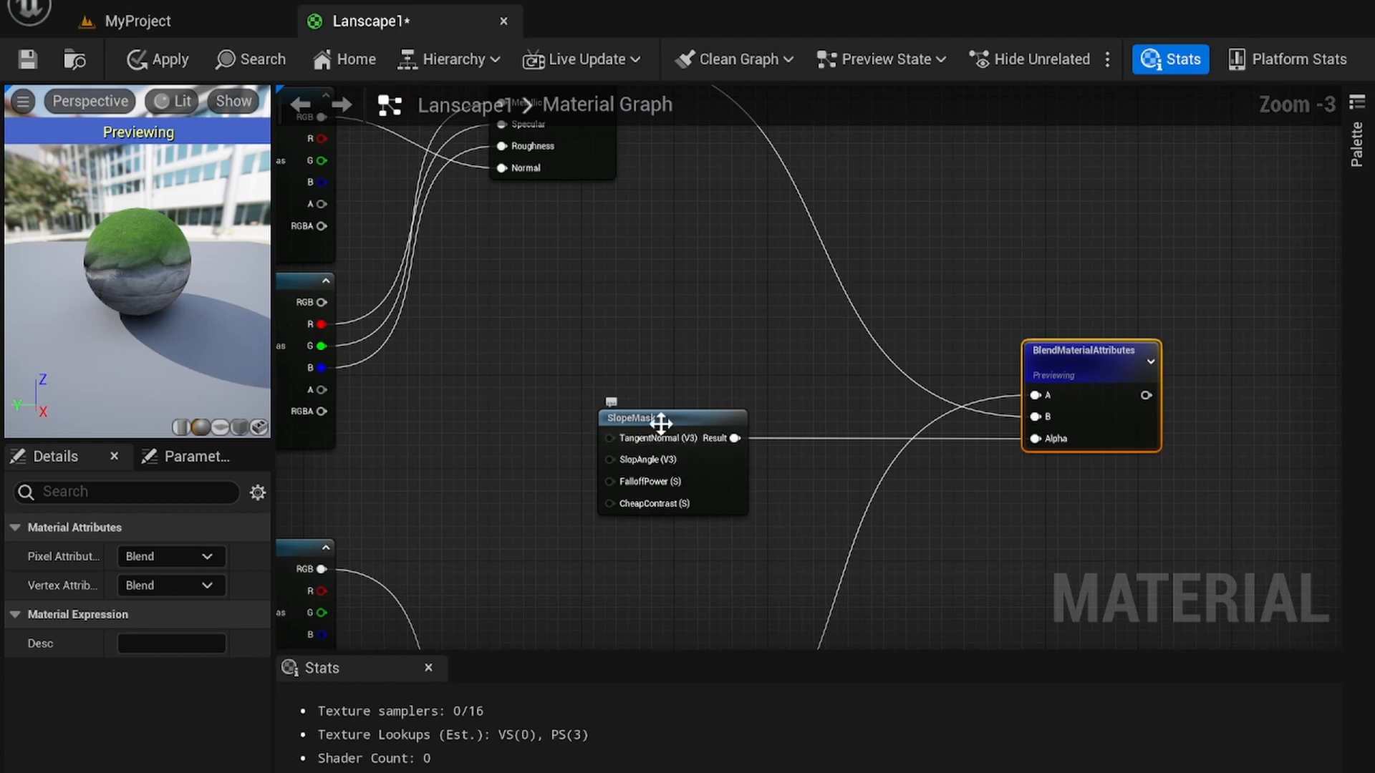
drag(660, 423, 784, 425)
scroll(135, 239, up, 4)
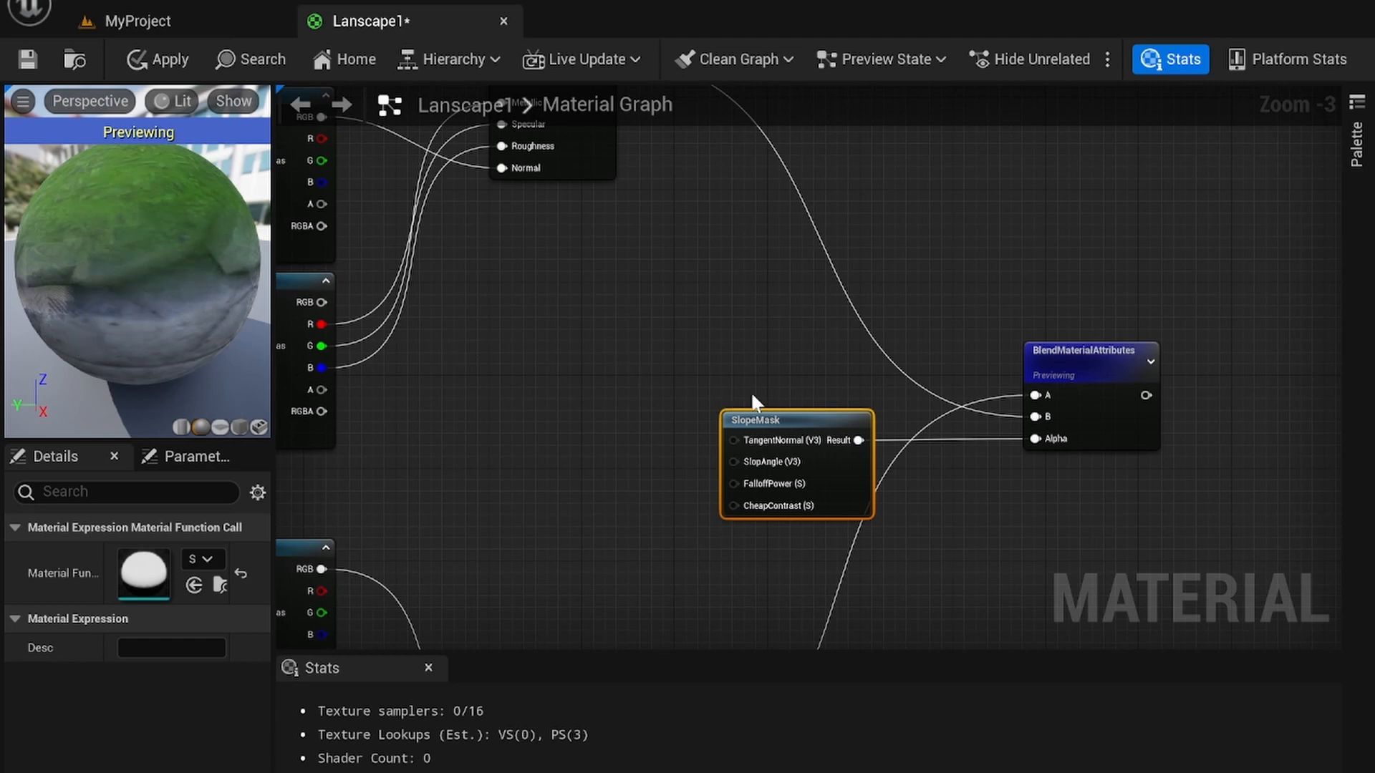
Add a Constant3Vector node beside the SlopeMask node and connect its output to the TangentNormal input
right_drag(774, 427, 979, 406)
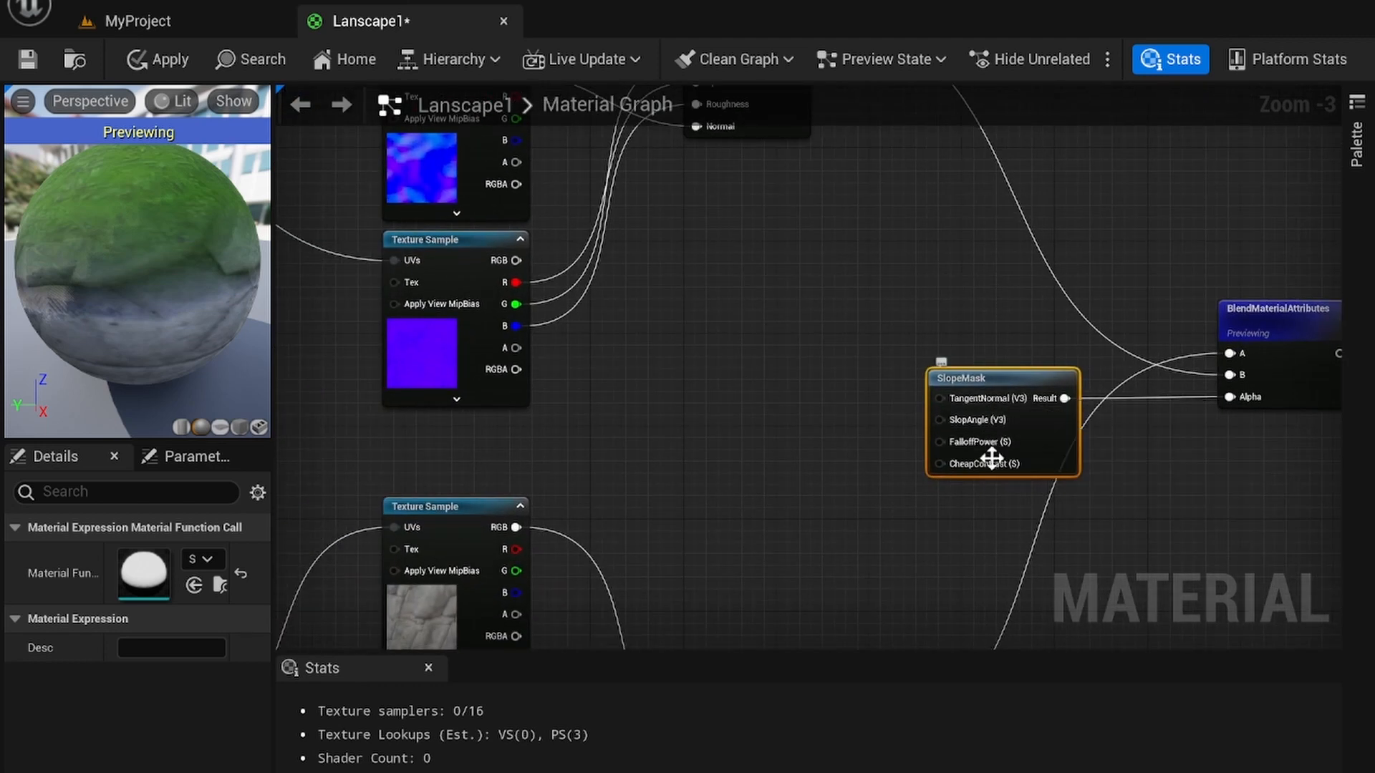
key(3)
click(737, 334)
drag(784, 350, 707, 303)
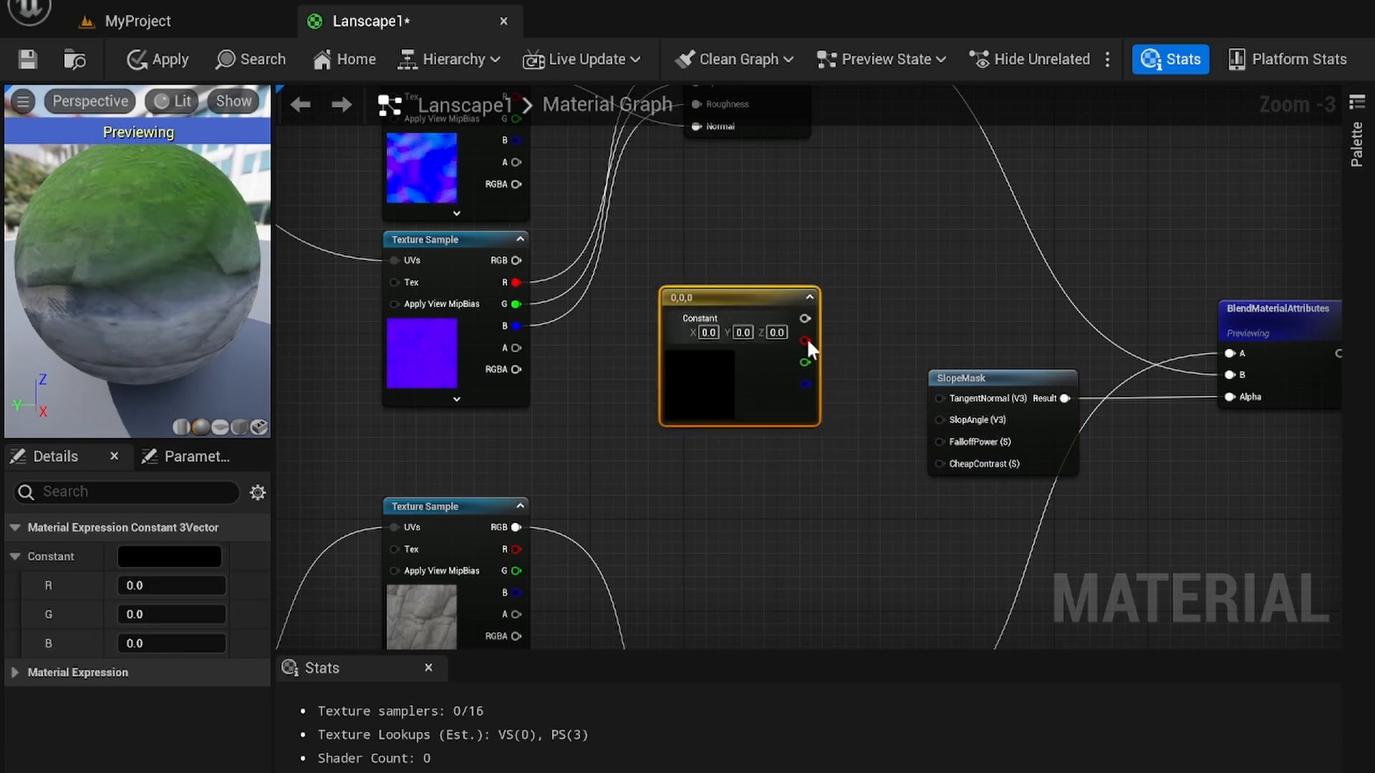
drag(804, 318, 944, 398)
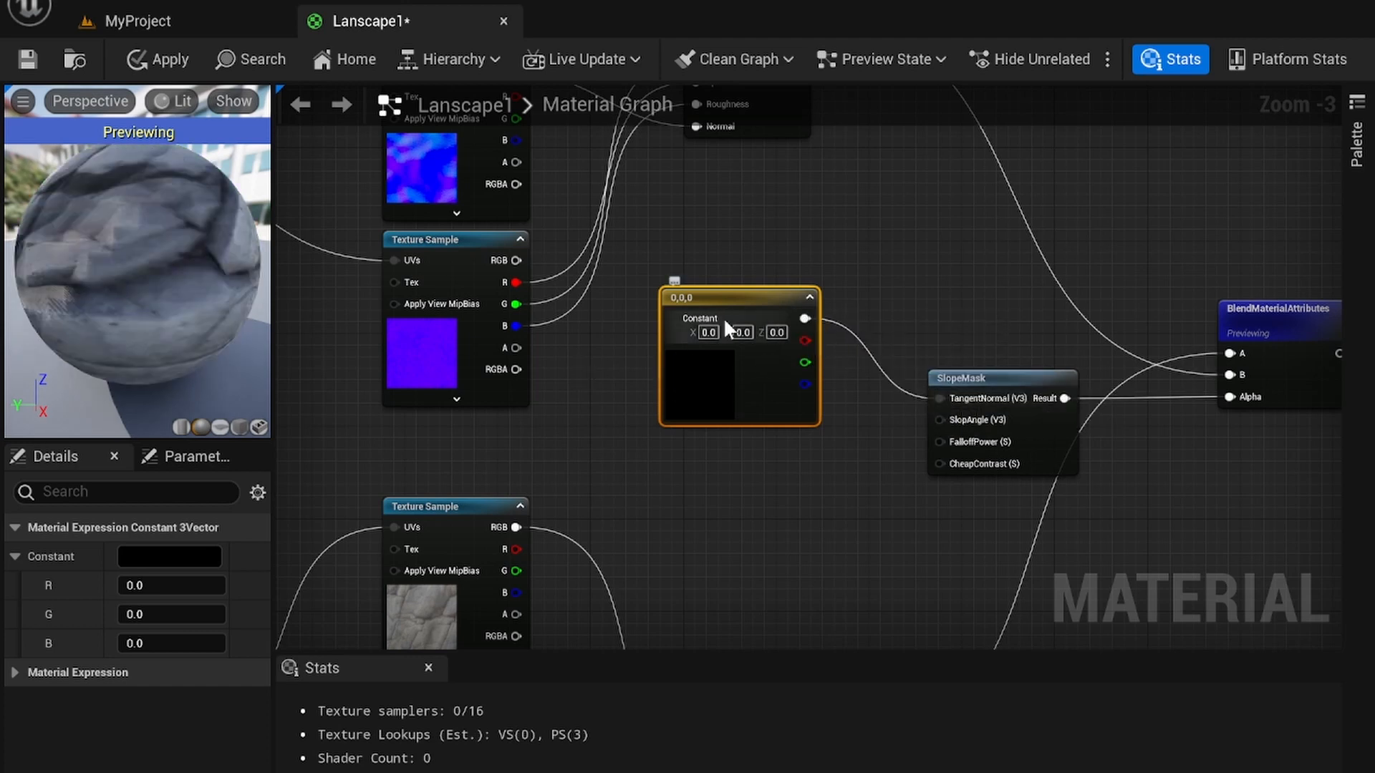
drag(723, 317, 720, 301)
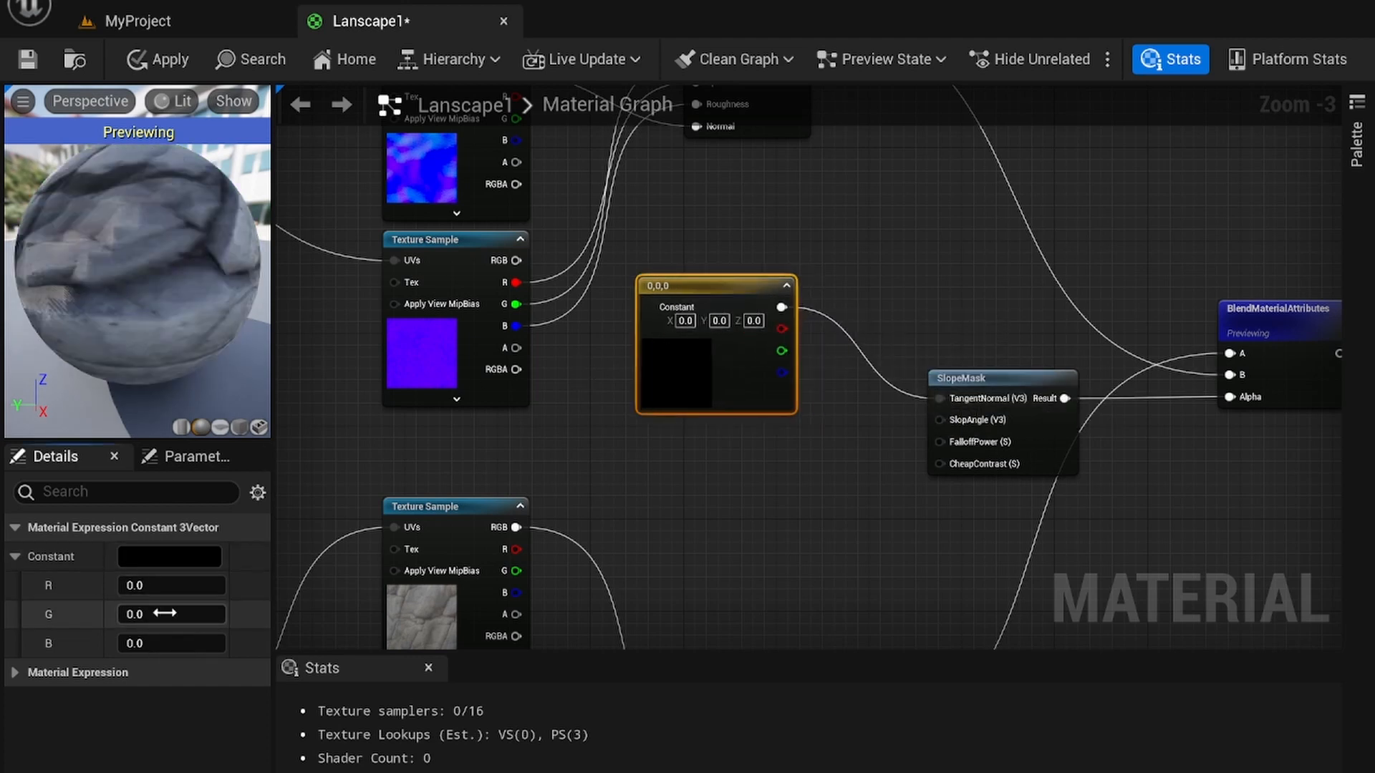
Try raising the constant vector's G value to about 1.6, and reset it to 0
drag(166, 614, 215, 613)
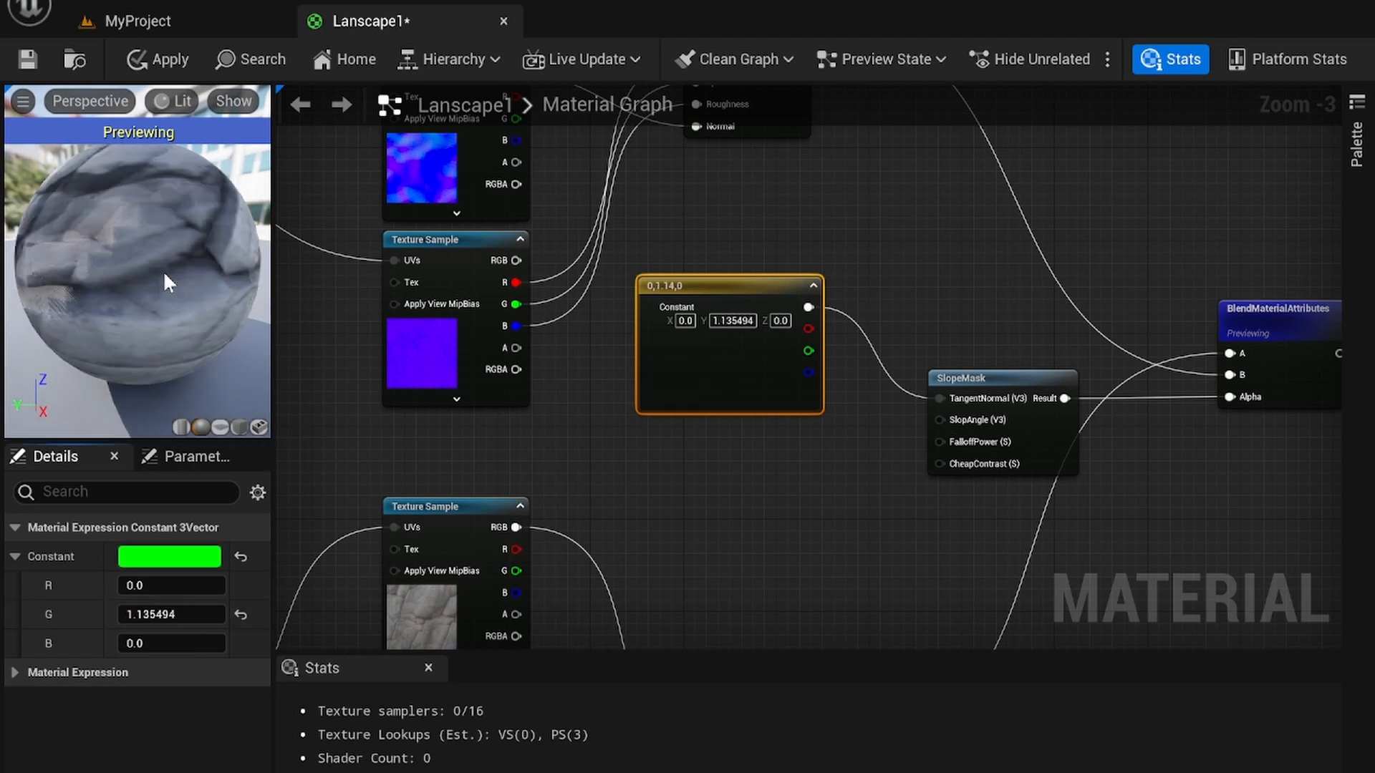
scroll(162, 269, down, 3)
drag(137, 613, 179, 614)
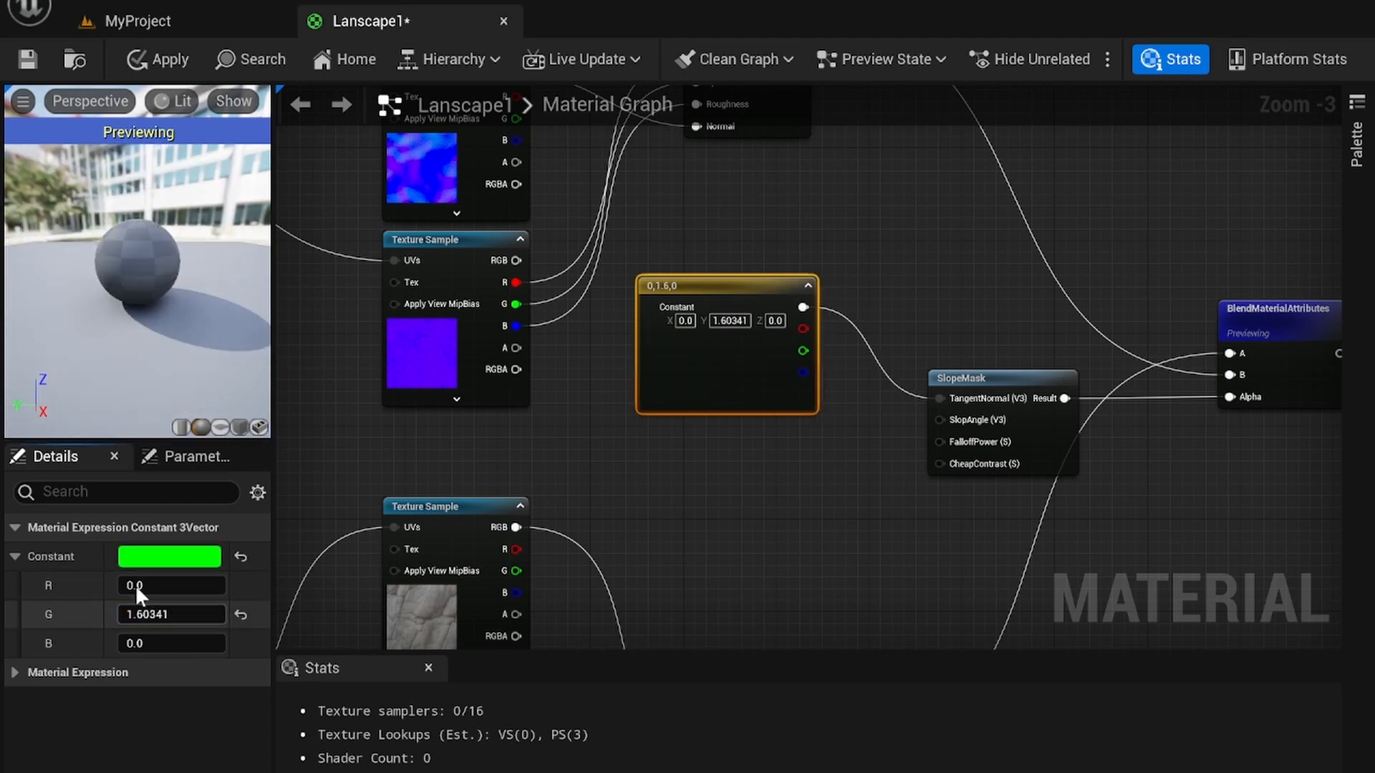
click(163, 614)
text(0)
key(Return)
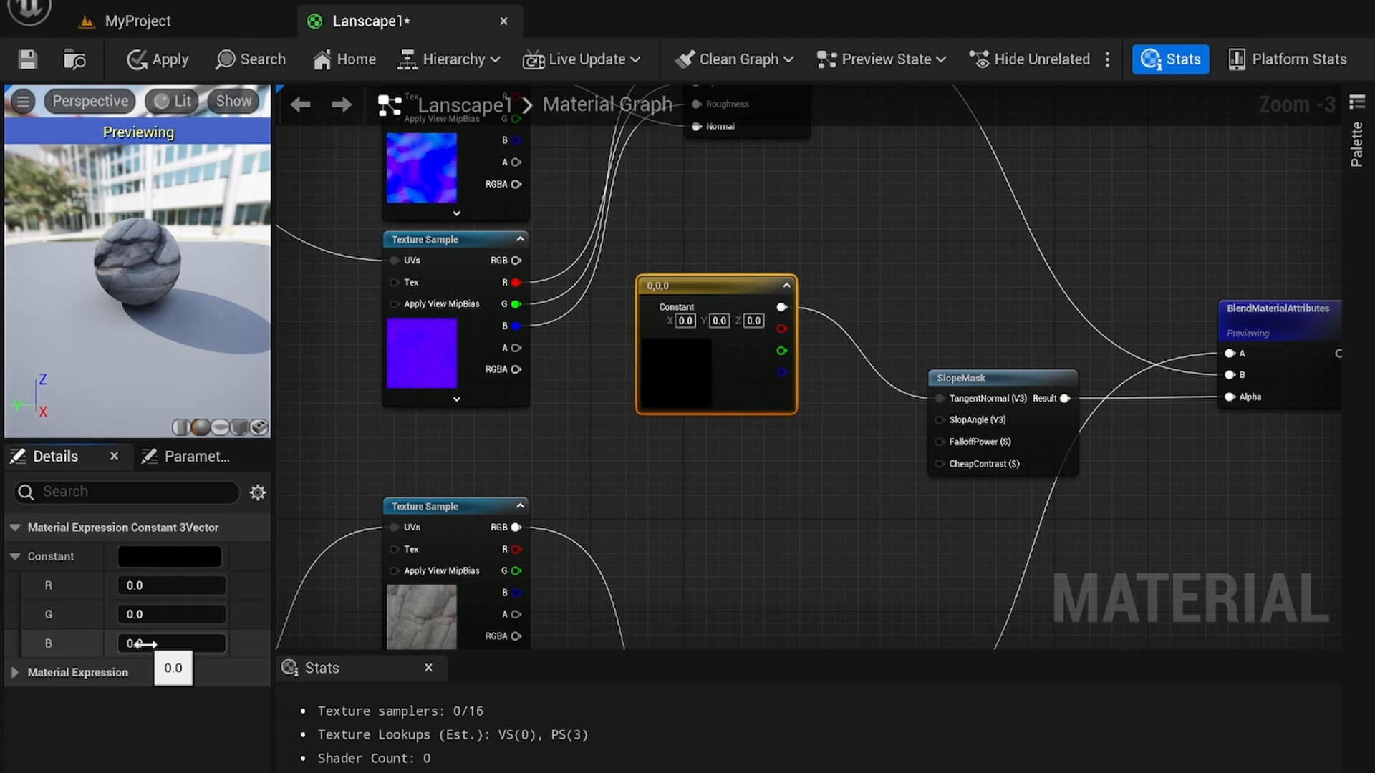
Raise the constant vector's B value to about 1.33 and reposition the node clear of the SlopeMask node
drag(136, 643, 196, 644)
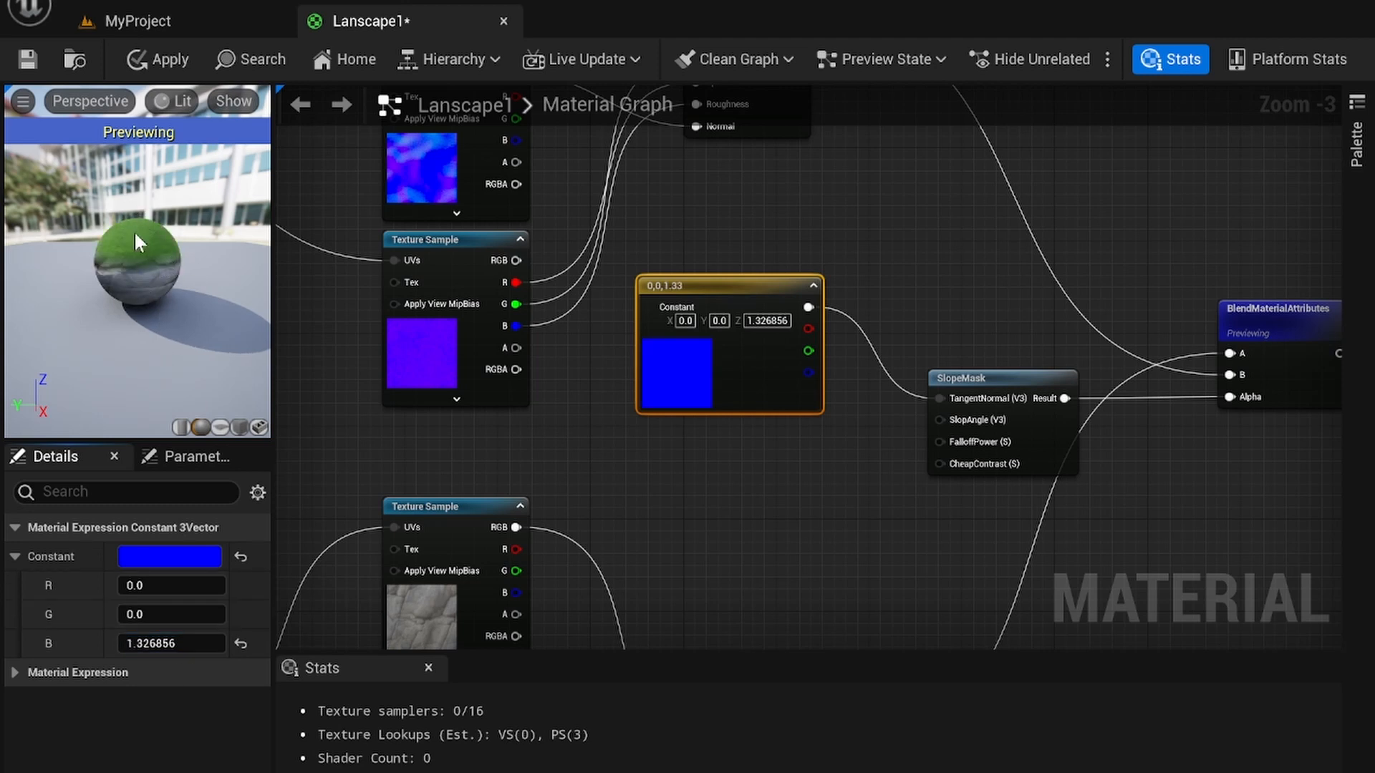
scroll(827, 465, up, 1)
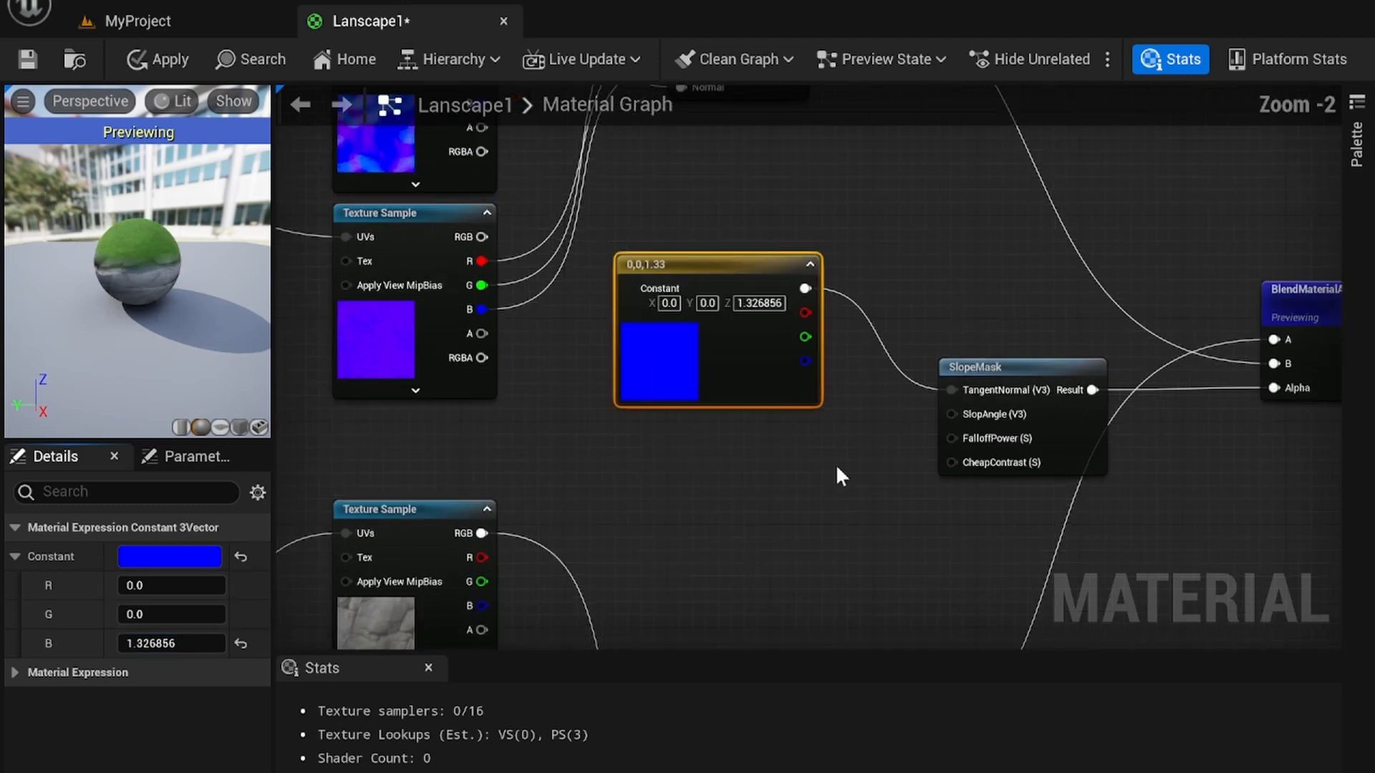
right_drag(835, 466, 792, 532)
drag(692, 398, 706, 335)
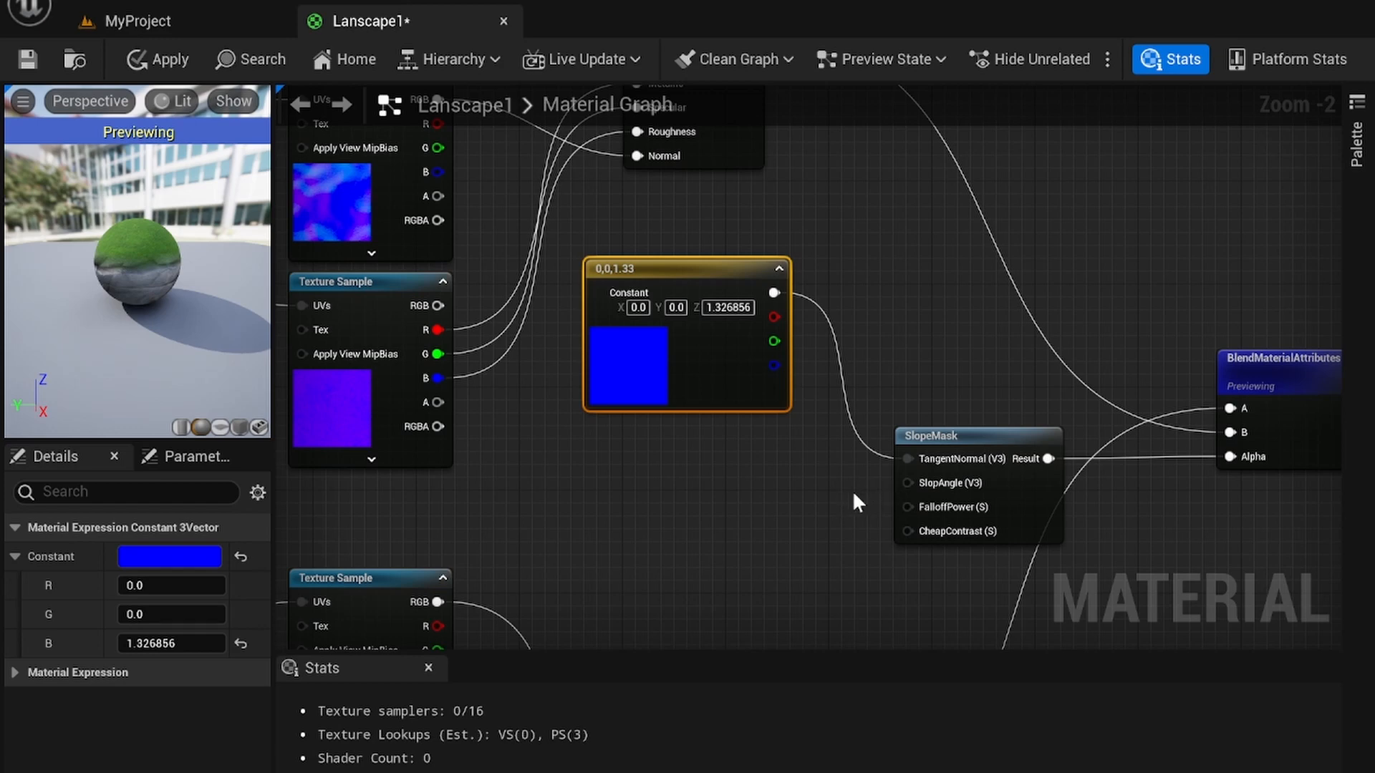
Try driving SlopeMask's SlopAngle input with a second Constant3Vector whose R value is about 5.81, and delete that node
key(3)
click(717, 494)
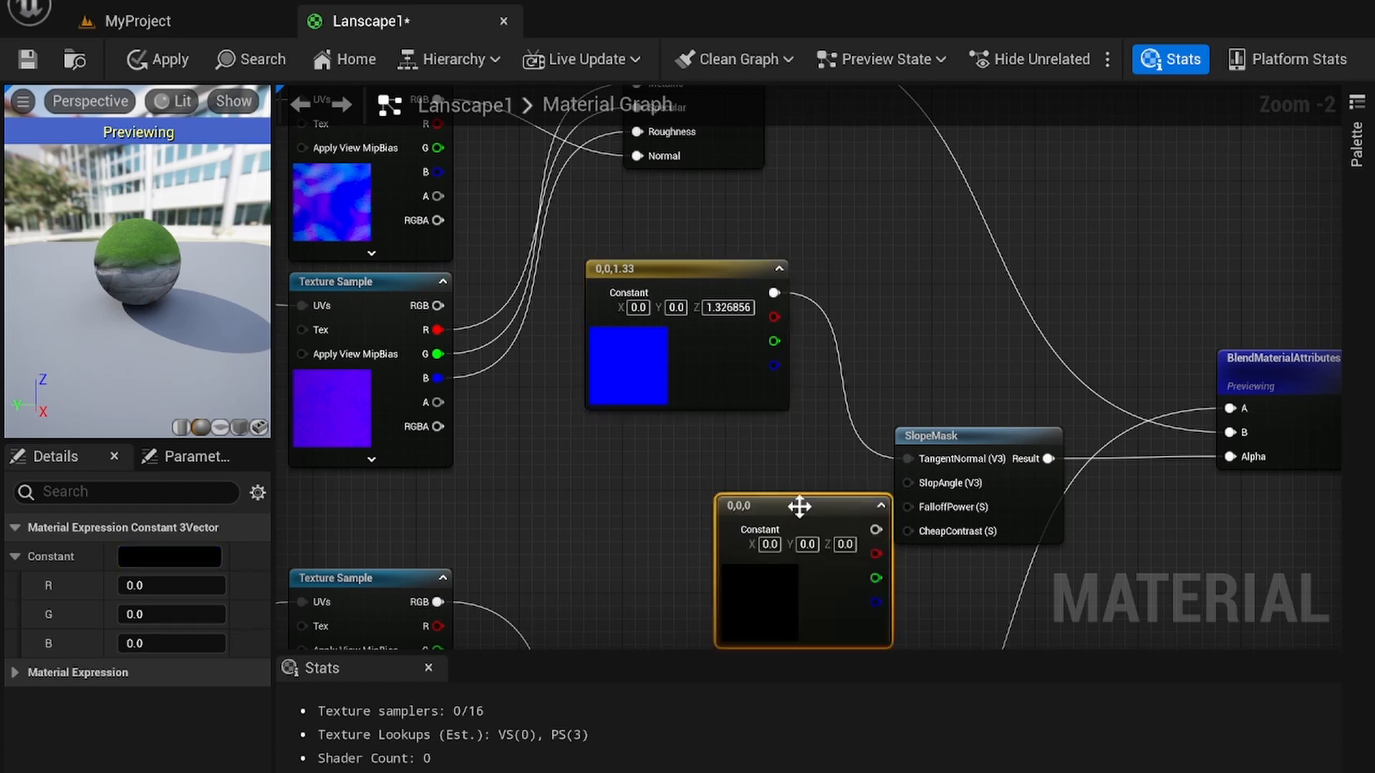
drag(732, 498, 609, 469)
drag(757, 499, 908, 483)
drag(171, 585, 208, 585)
right_drag(143, 261, 142, 272)
middle_drag(142, 272, 179, 244)
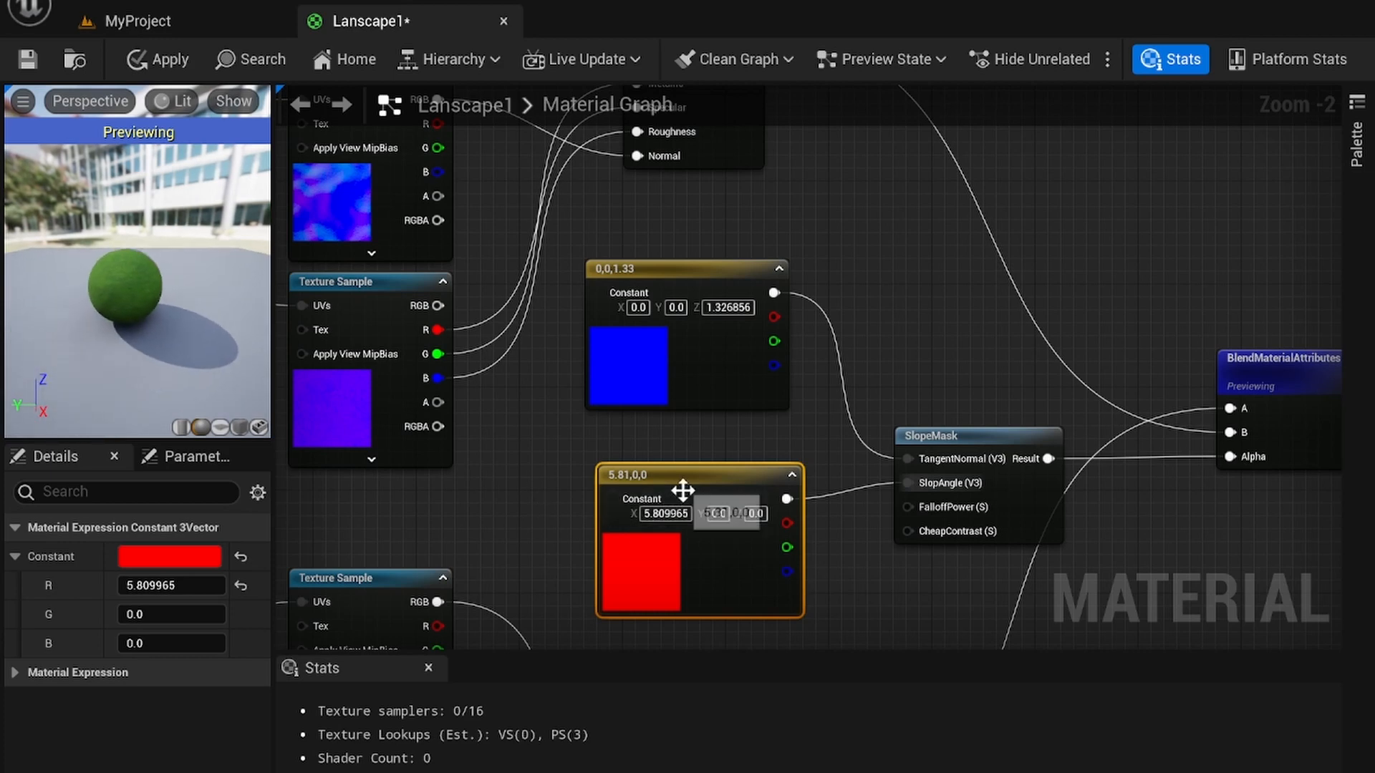
key(Delete)
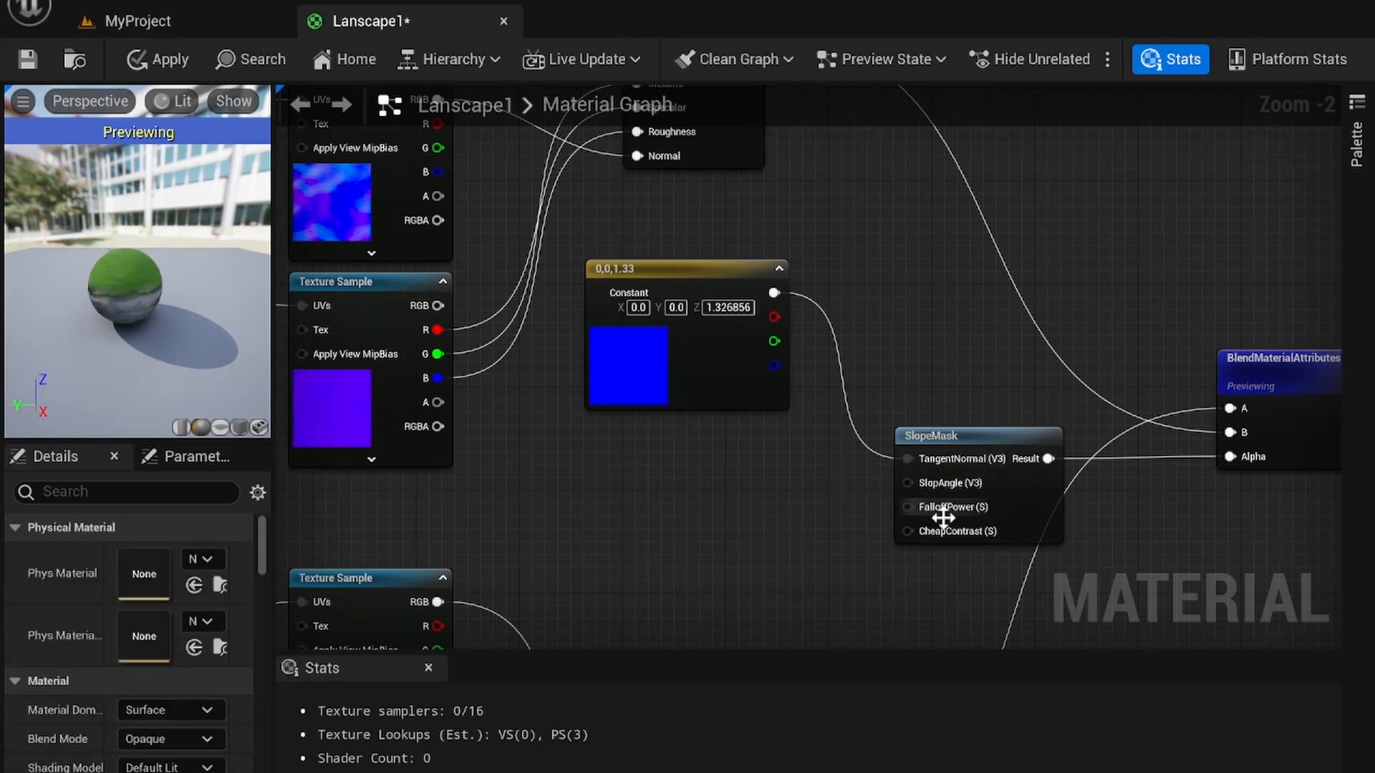
Add a scalar Constant node below the constant vector, connect it to SlopeMask's FalloffPower input, and inspect the preview sphere
right_drag(919, 362, 928, 312)
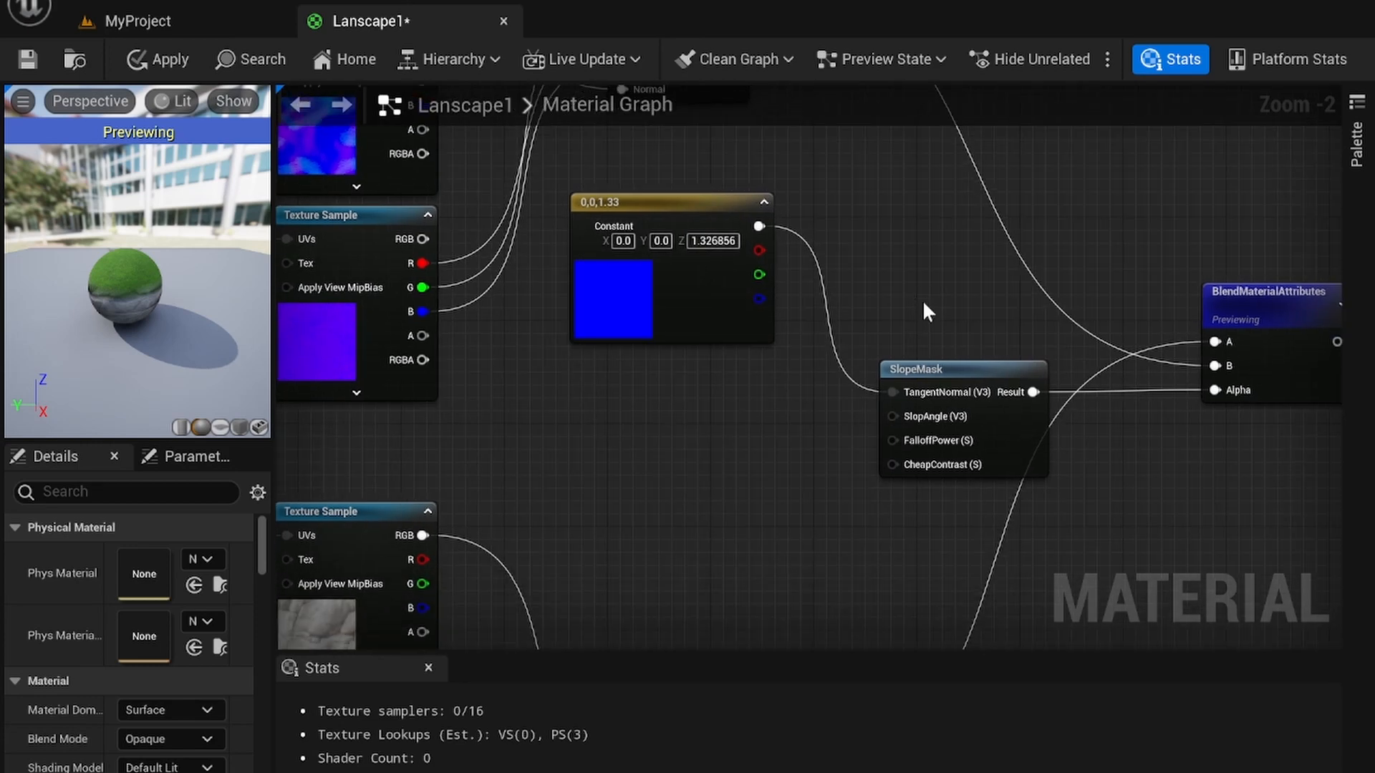
right_drag(656, 426, 686, 402)
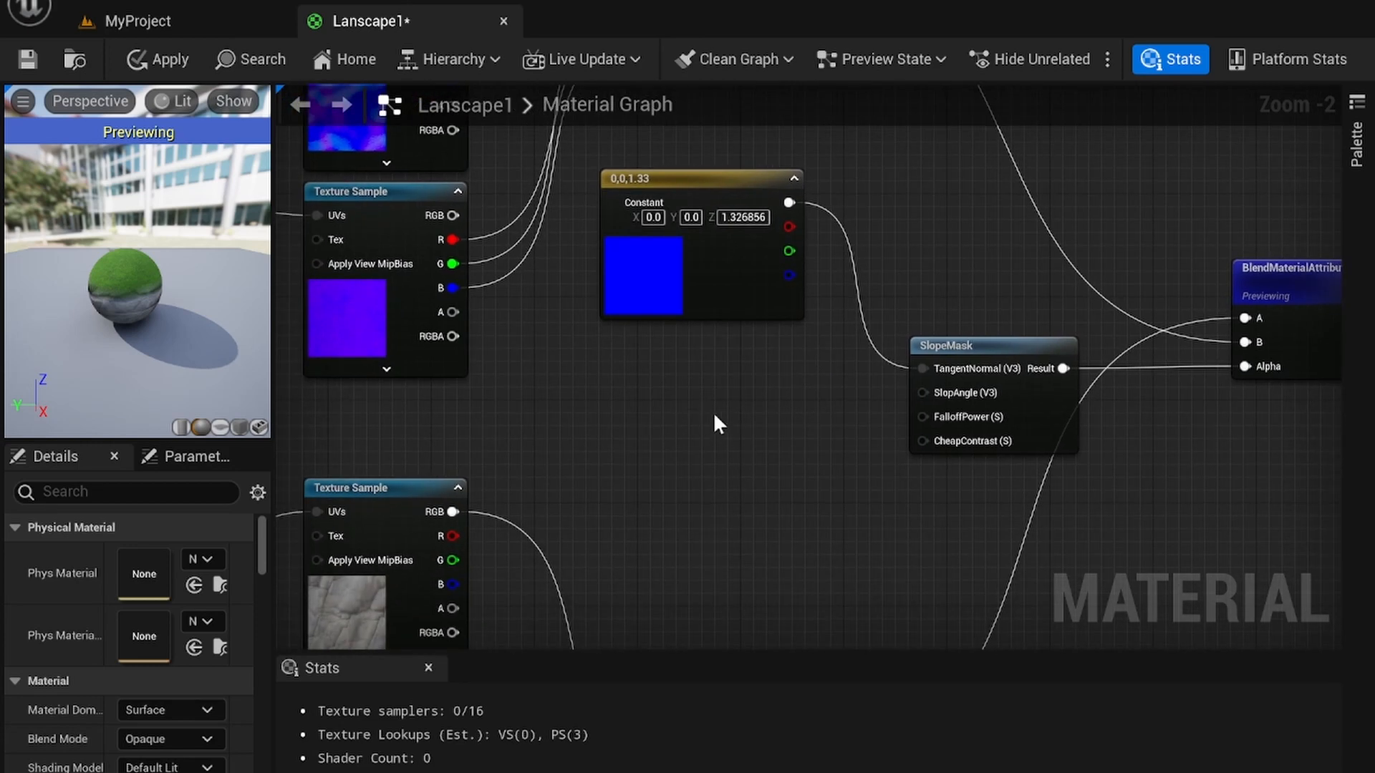
click(721, 400)
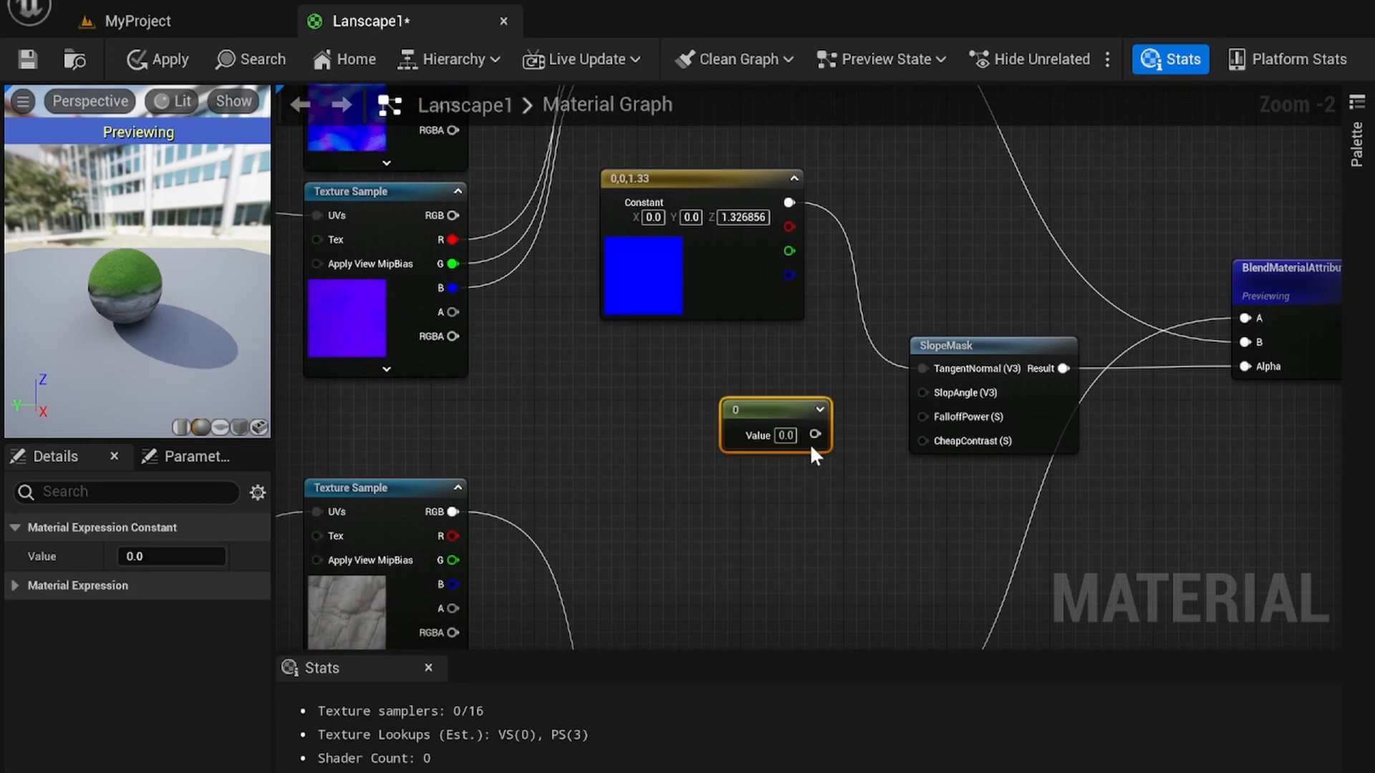
drag(786, 412, 925, 416)
drag(773, 412, 747, 389)
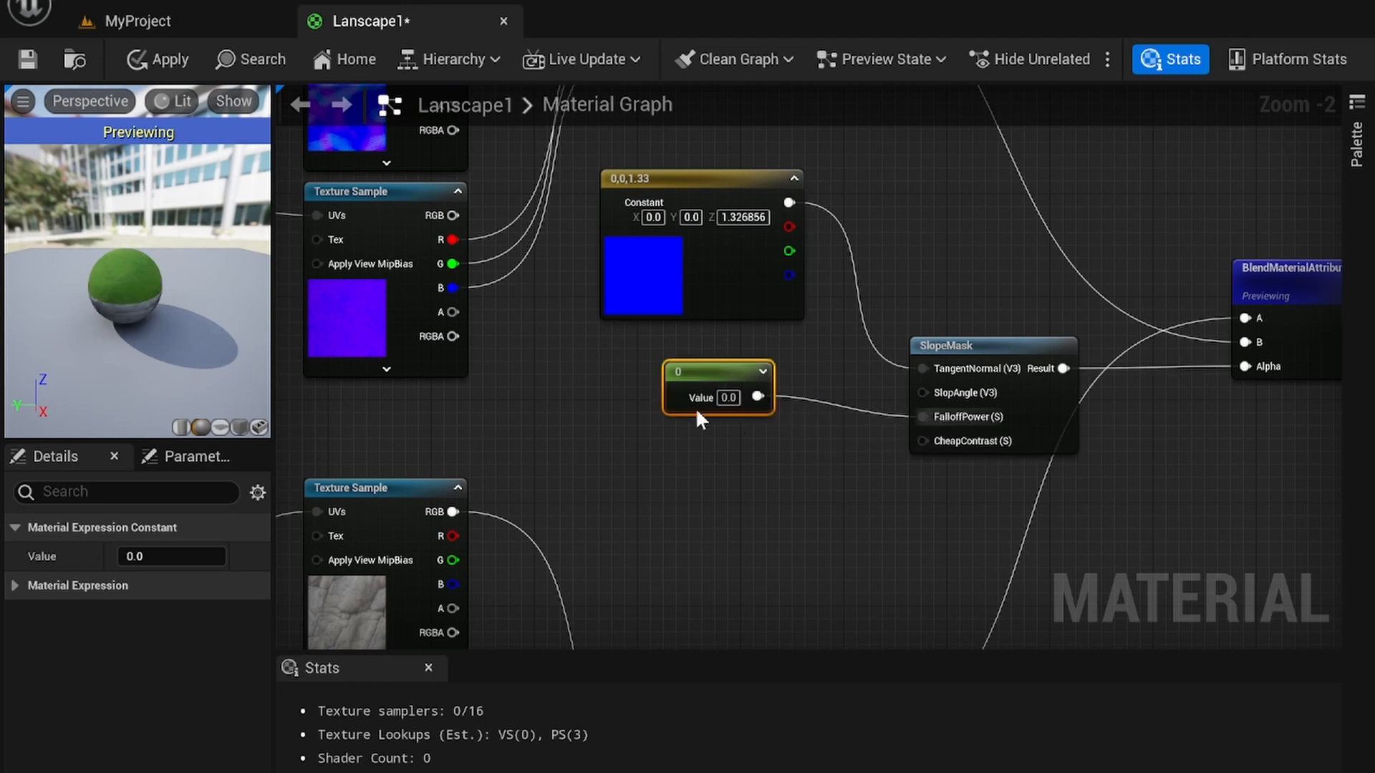
scroll(113, 302, up, 5)
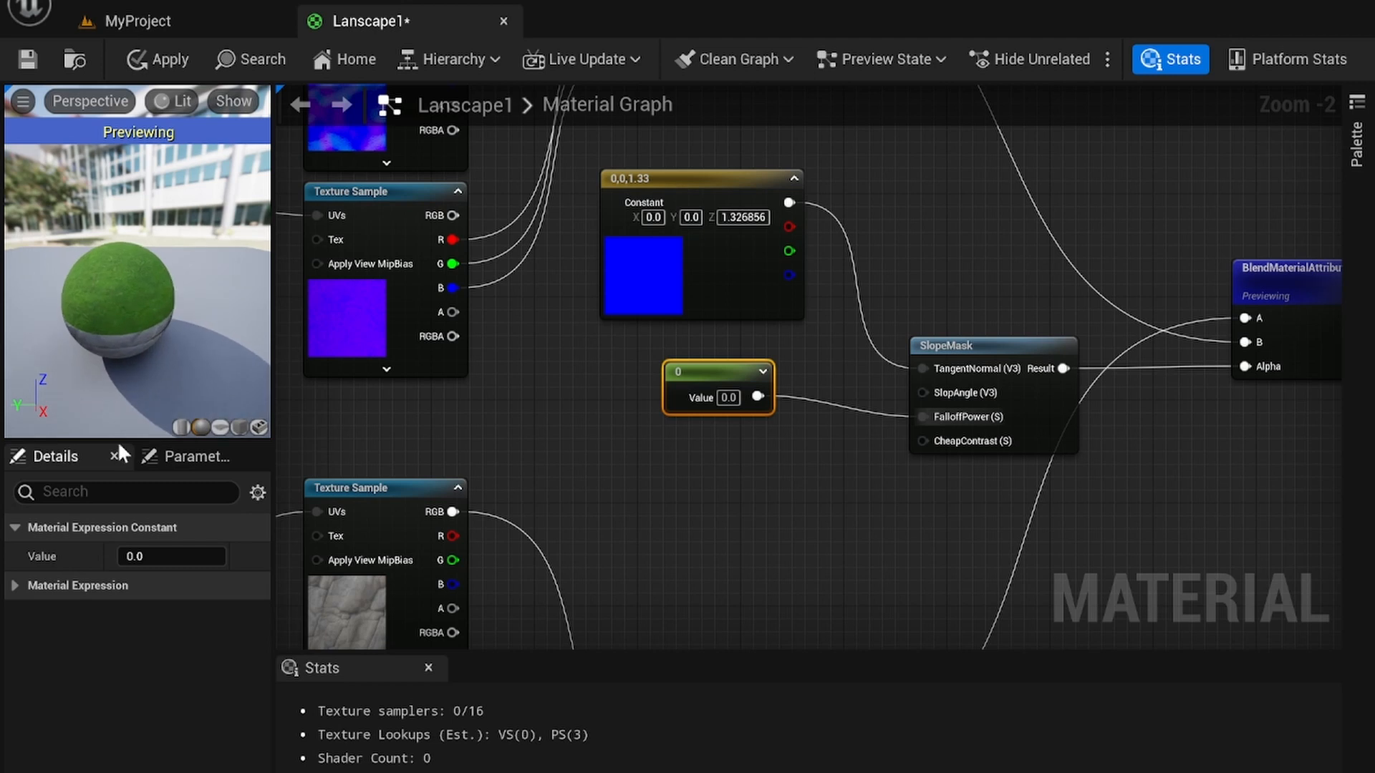
middle_drag(107, 322, 137, 236)
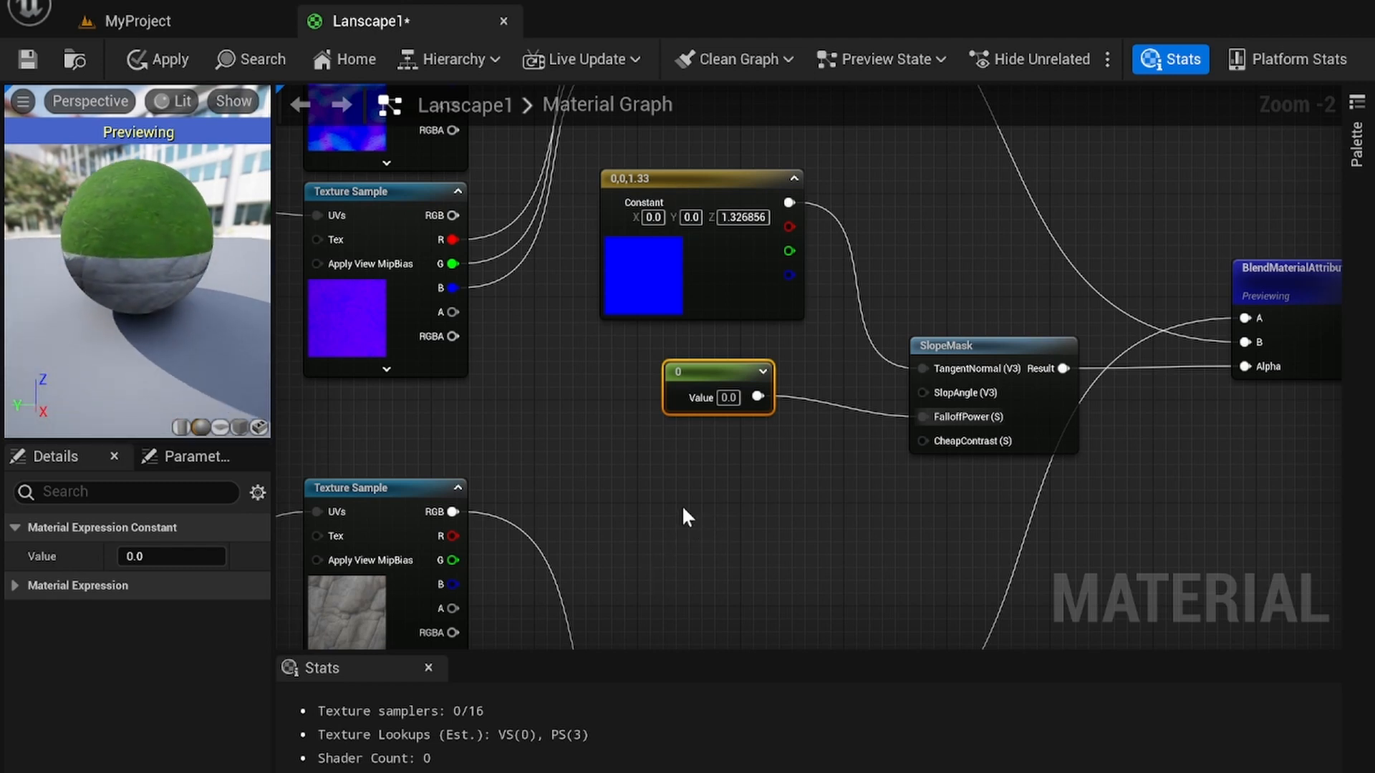
Add a second scalar Constant connected to SlopeMask's CheapContrast input and align the two scalar nodes
click(715, 467)
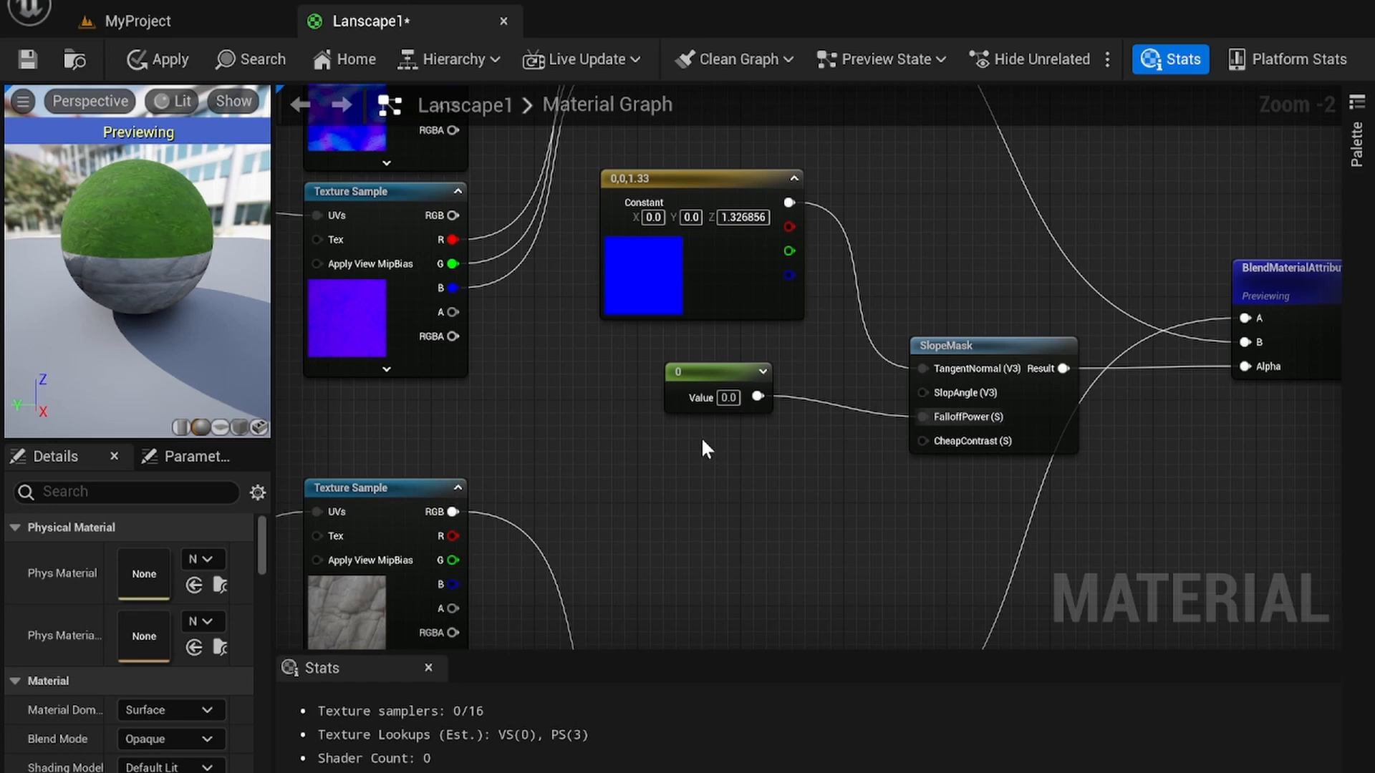
key(1)
click(702, 436)
drag(727, 451, 922, 439)
drag(759, 458, 733, 458)
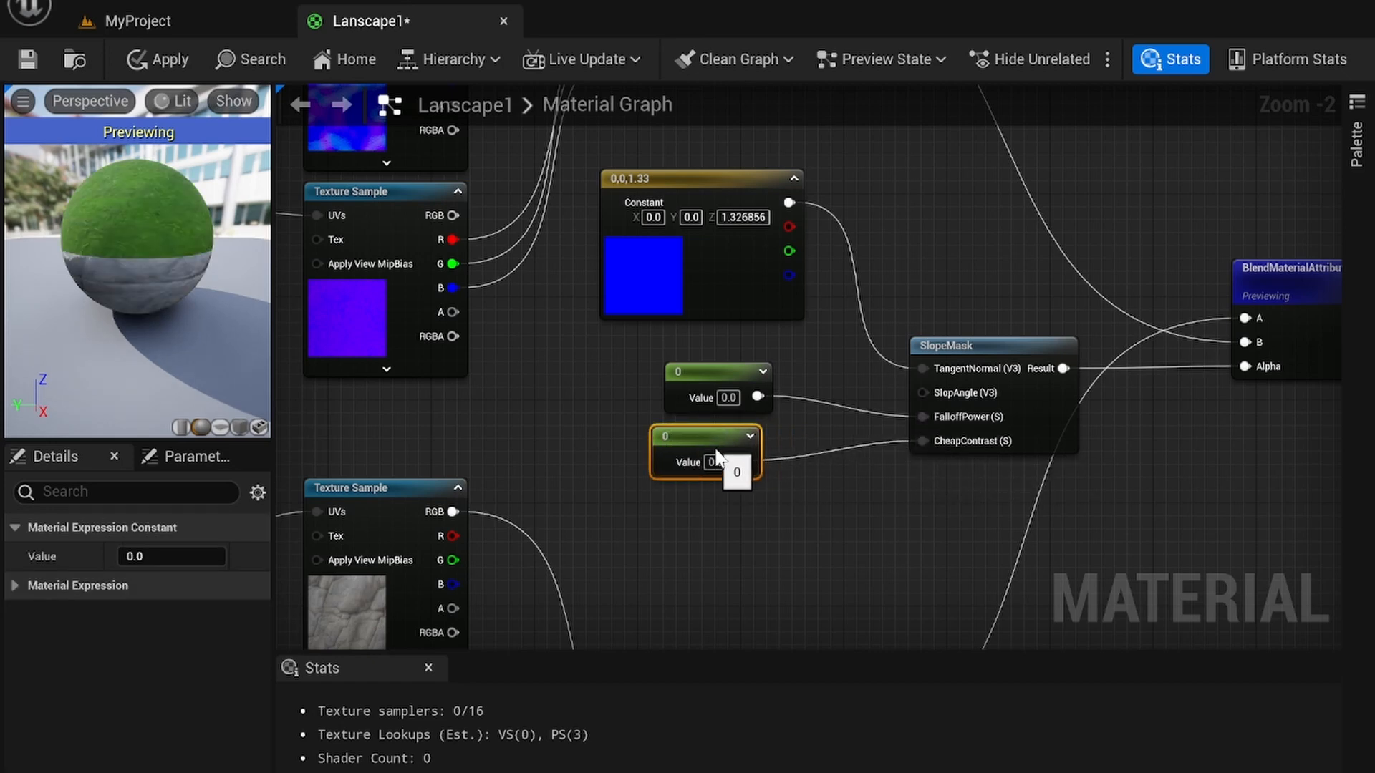
drag(724, 389, 709, 390)
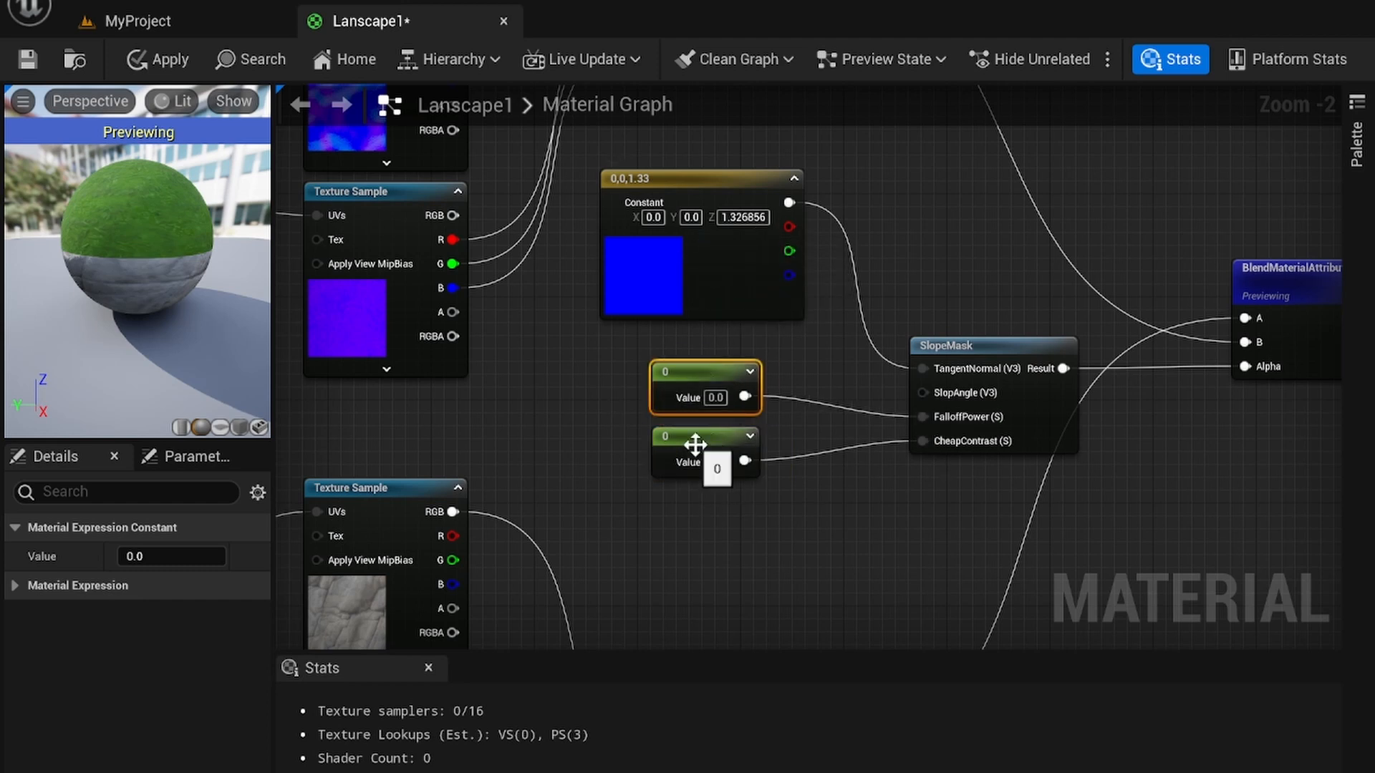
Try a FalloffPower constant of about 1.604 and a CheapContrast constant of about 1.483 on the preview sphere
right_drag(63, 247, 93, 247)
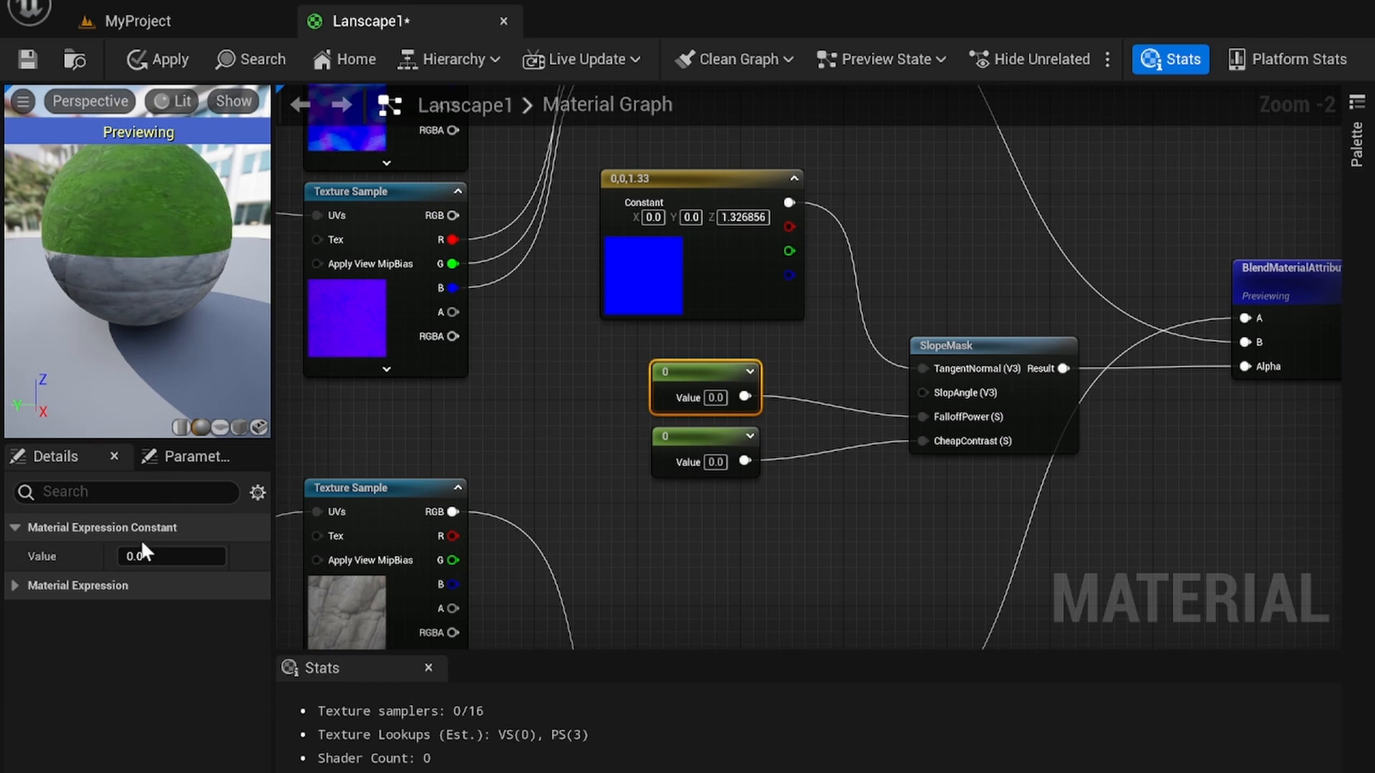
drag(143, 557, 193, 557)
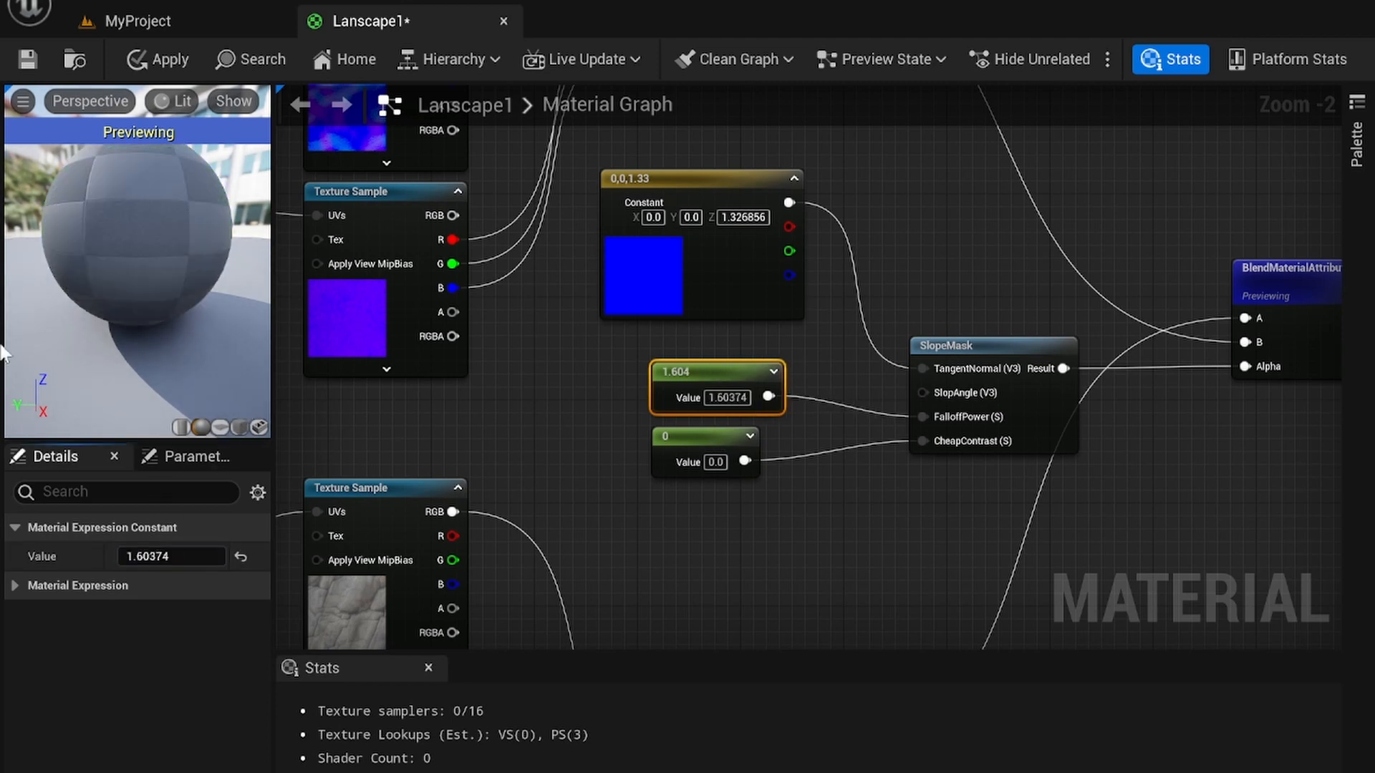
click(681, 434)
drag(178, 556, 208, 556)
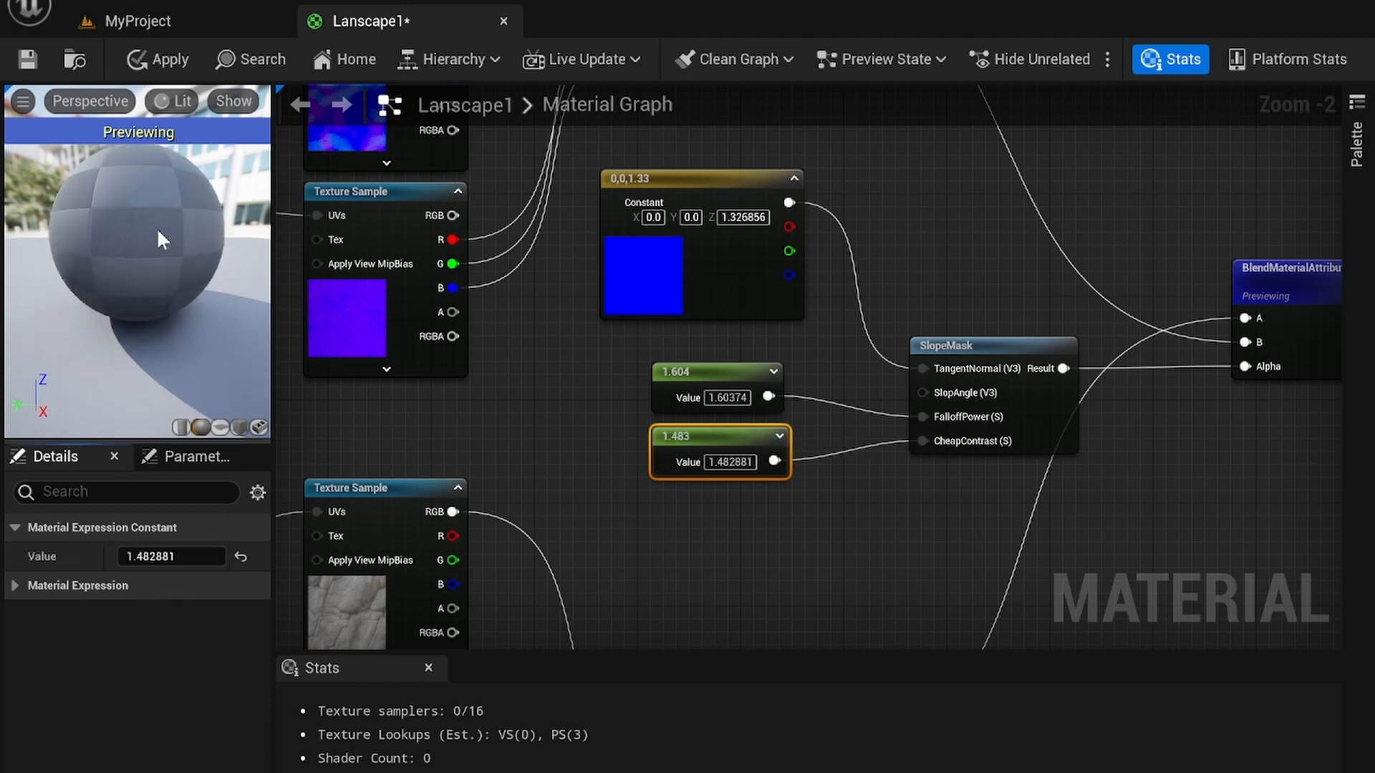
scroll(183, 219, down, 3)
mouse_move(177, 216)
right_down()
mouse_move(179, 259)
mouse_move(179, 235)
right_up()
middle_drag(179, 235, 173, 271)
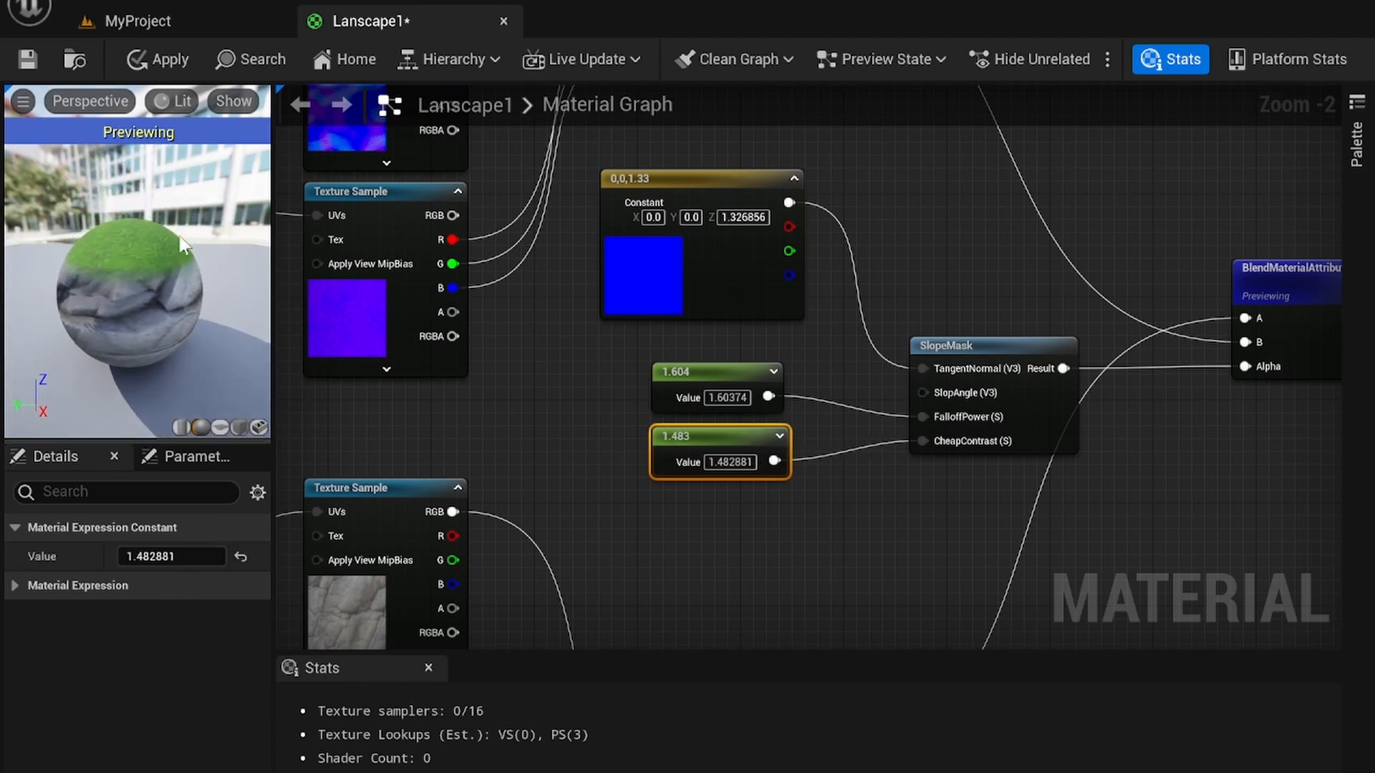
Raise the FalloffPower constant to about 2.647 and the CheapContrast constant to about 2.485
click(685, 399)
drag(139, 556, 186, 555)
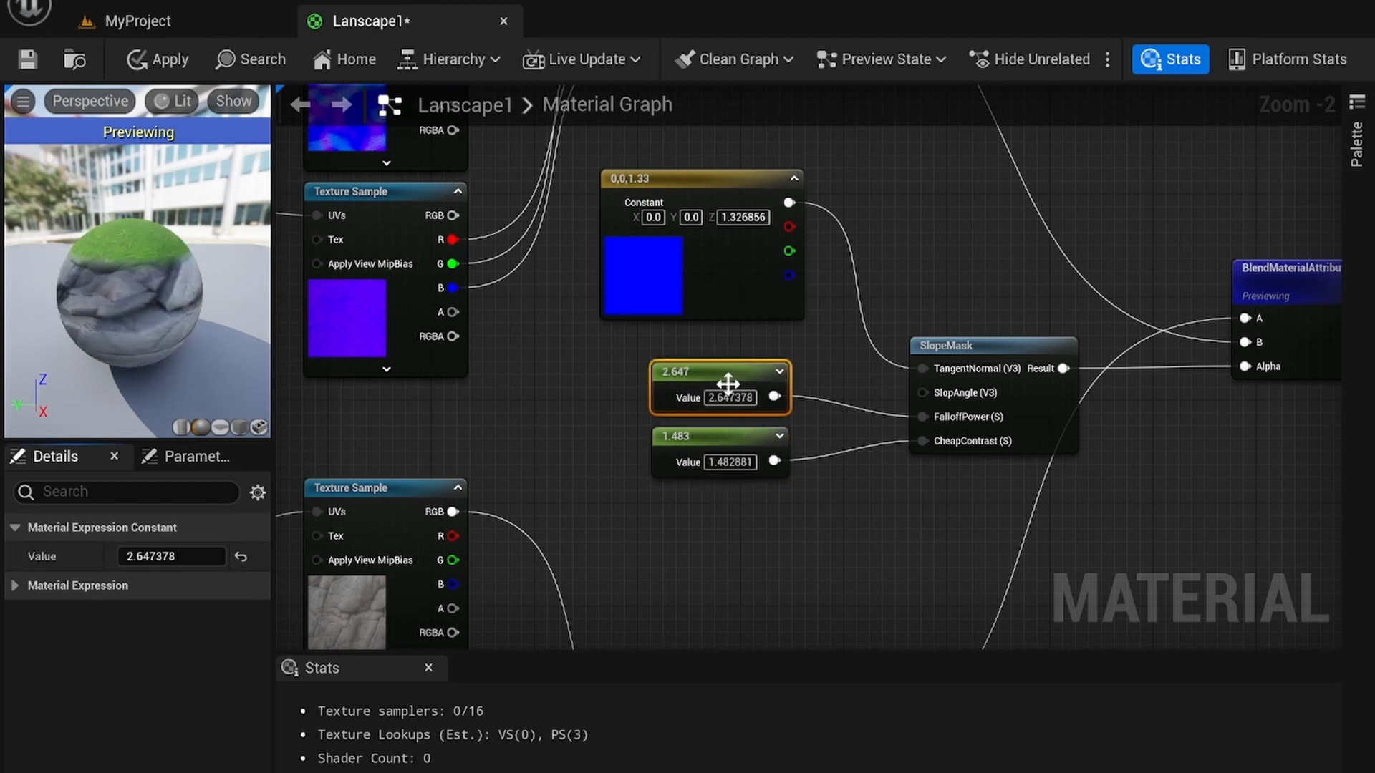
click(693, 451)
drag(143, 557, 154, 557)
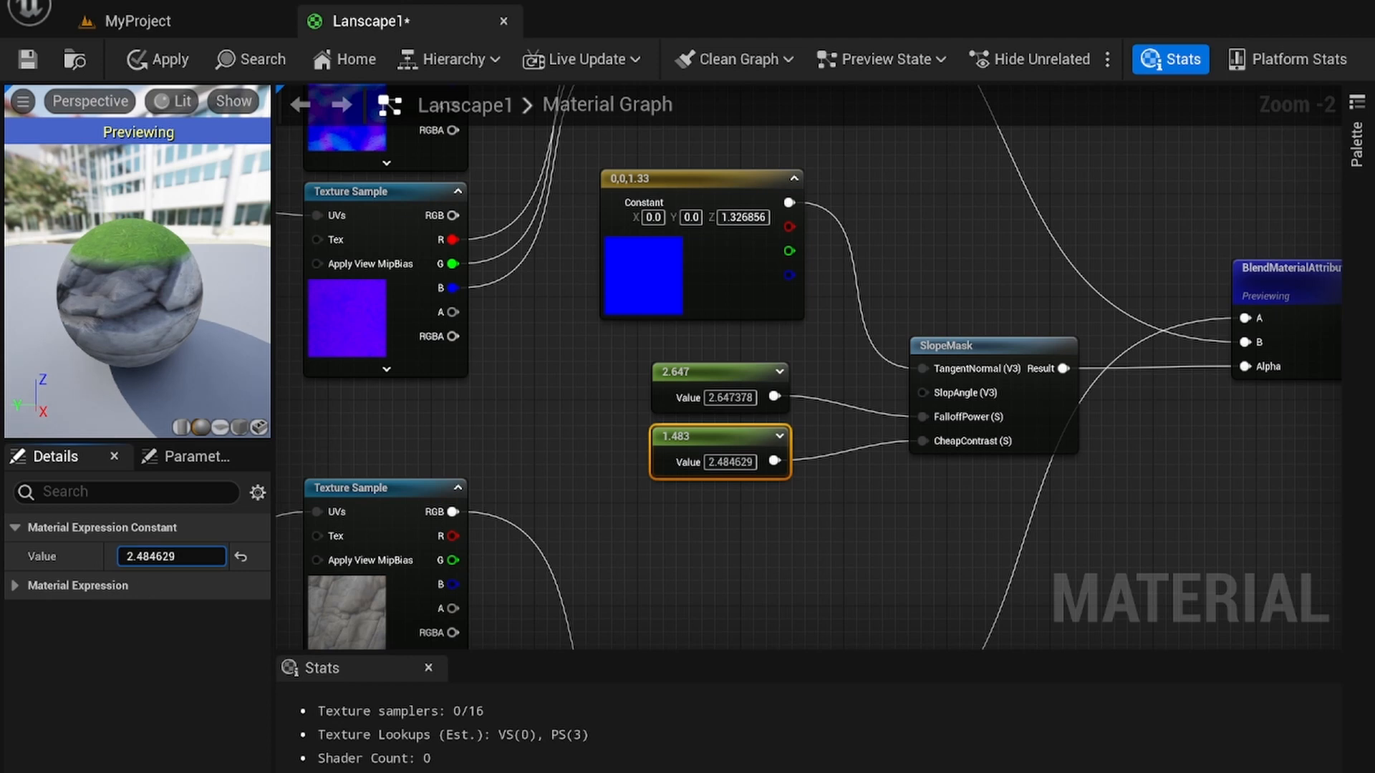
Set the B value of the TangentNormal constant vector to about 1.19 and check the blend on the preview sphere
click(677, 179)
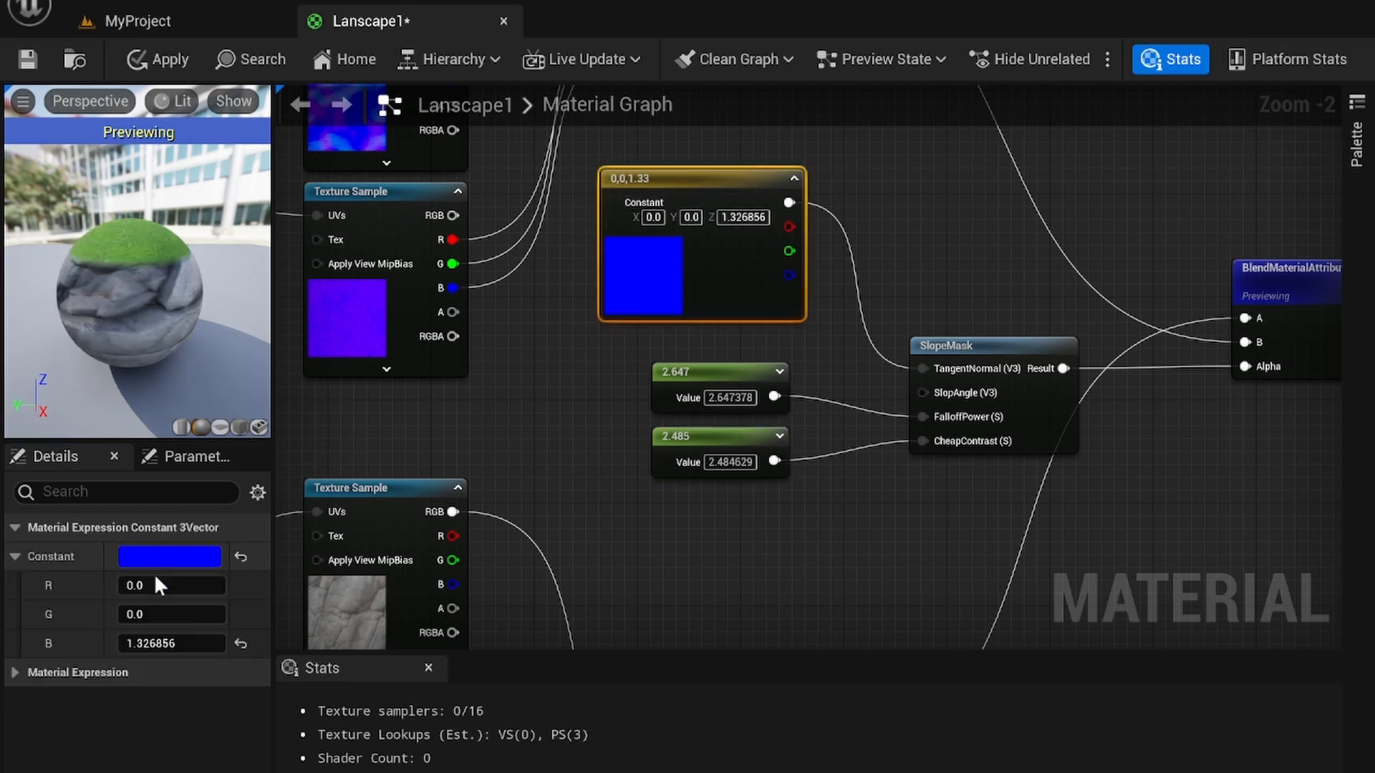
mouse_move(147, 643)
mouse_down()
mouse_move(86, 643)
mouse_move(162, 650)
mouse_up()
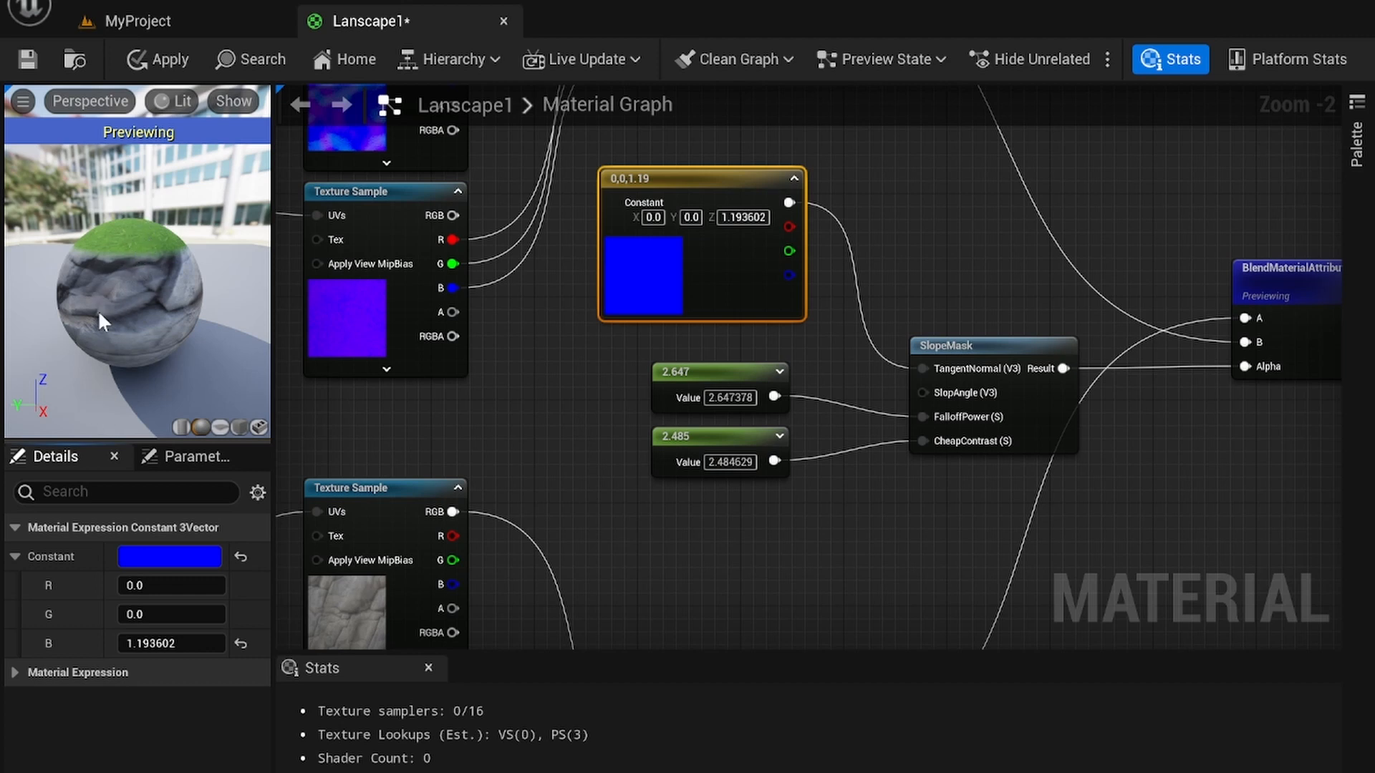
right_drag(471, 351, 471, 420)
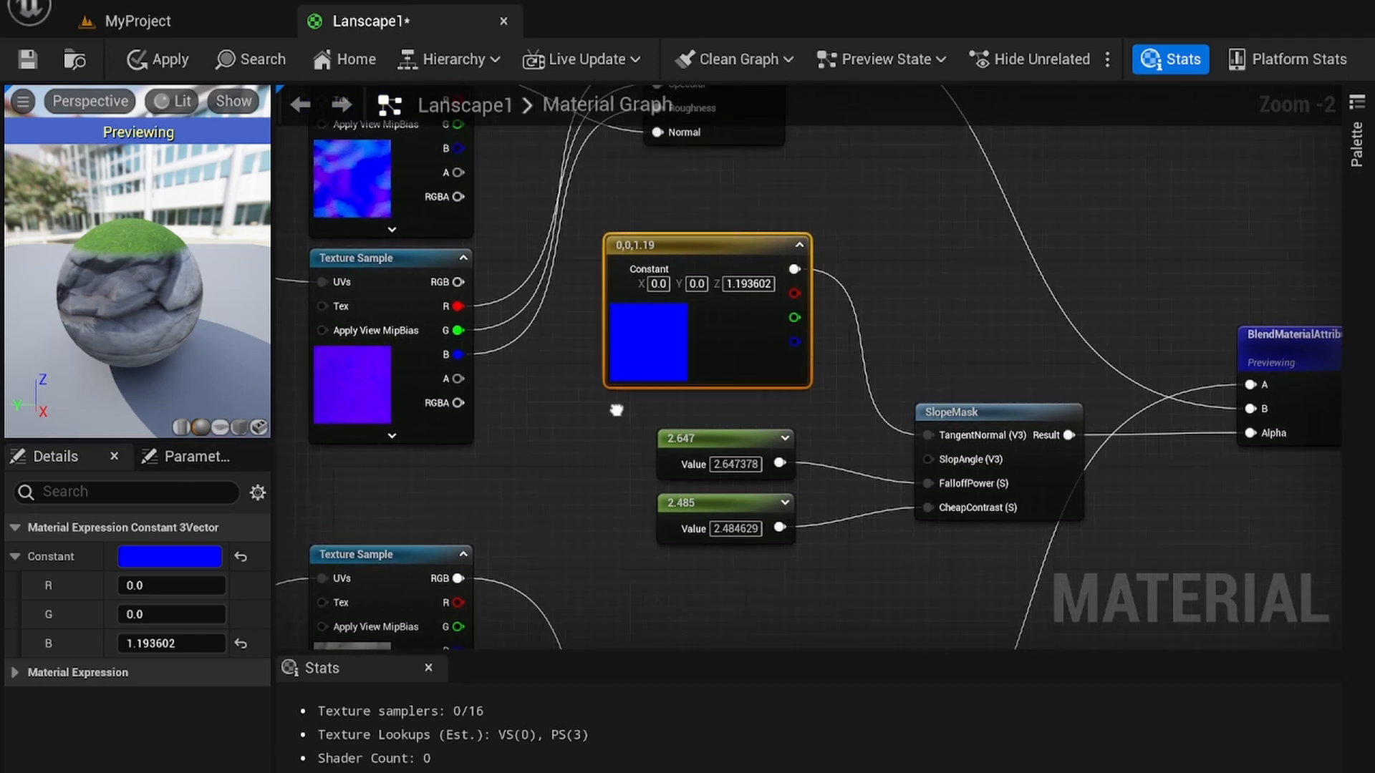
mouse_move(127, 226)
right_down()
mouse_move(128, 248)
mouse_move(127, 155)
mouse_move(127, 215)
right_up()
right_drag(931, 246, 604, 177)
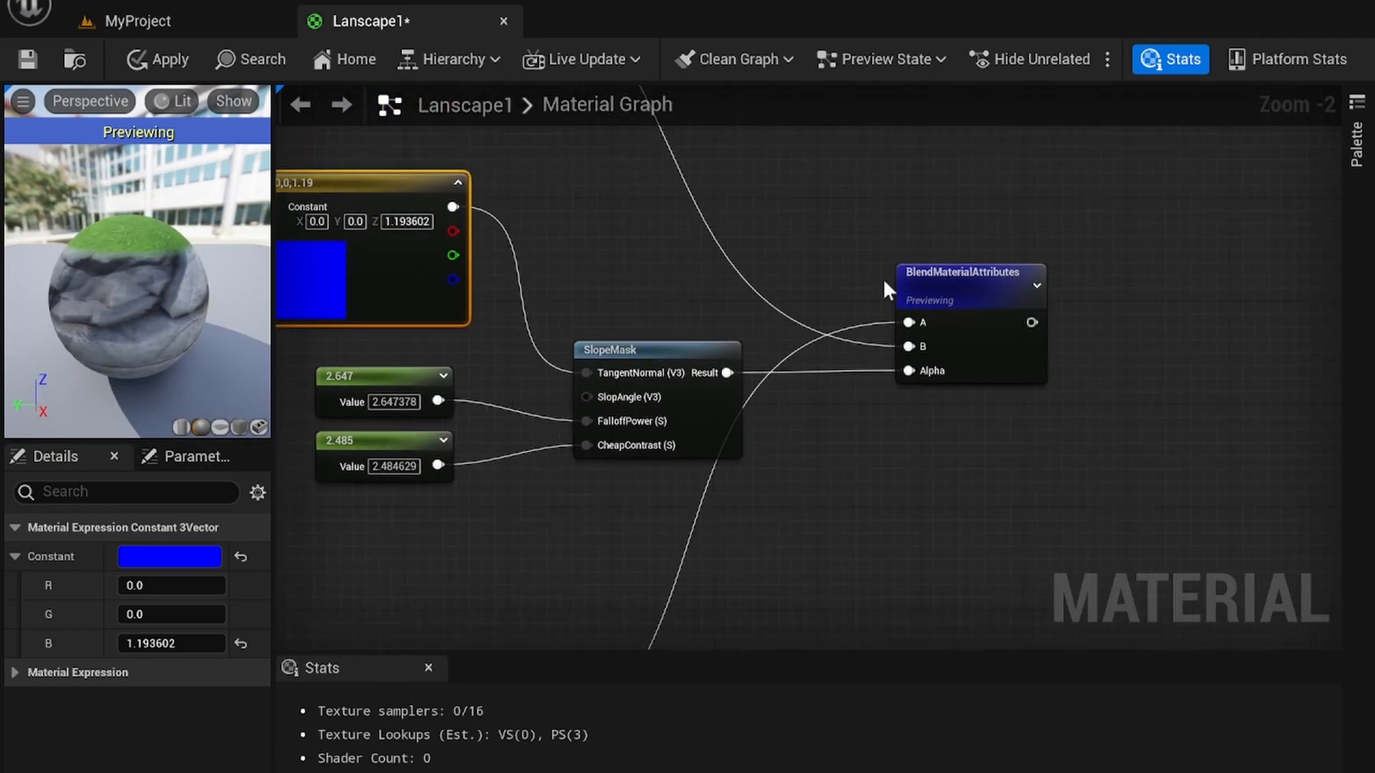
Copy the slope mask nodes together with their constants and BlendMaterialAttributes, and paste them beside the brown texture layer
right_drag(1041, 214, 829, 250)
scroll(940, 377, down, 2)
right_drag(857, 359, 990, 278)
scroll(989, 278, down, 1)
right_drag(799, 363, 785, 425)
drag(616, 464, 1030, 290)
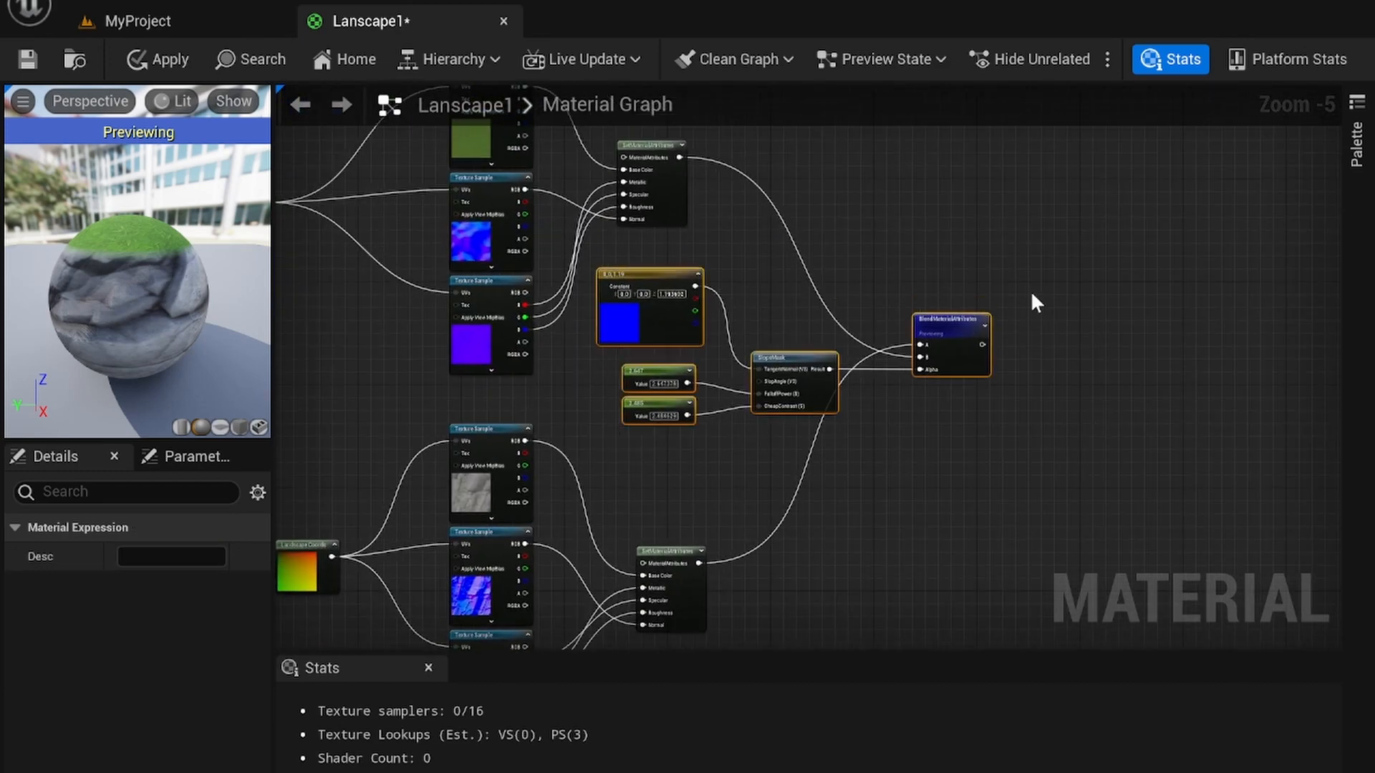
right_drag(968, 537, 916, 53)
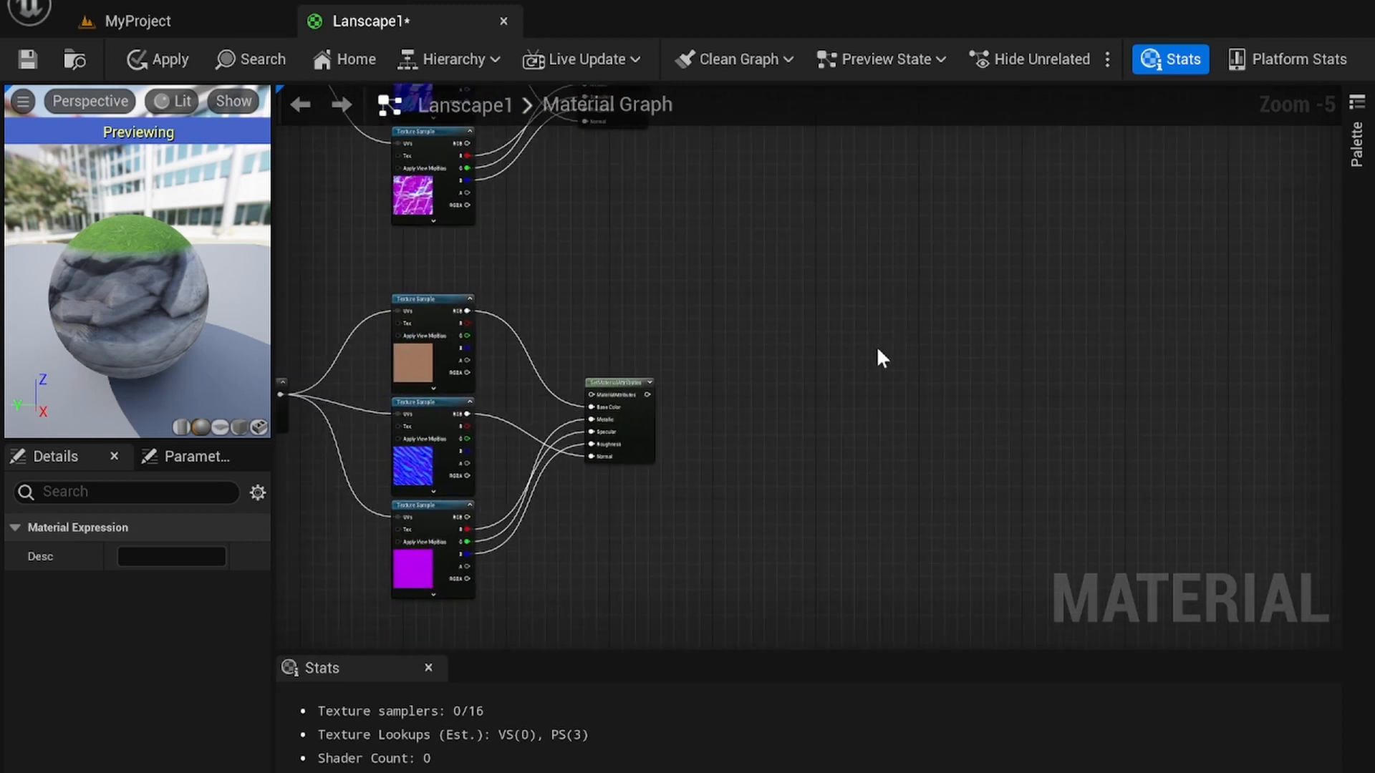
key(ctrl+v)
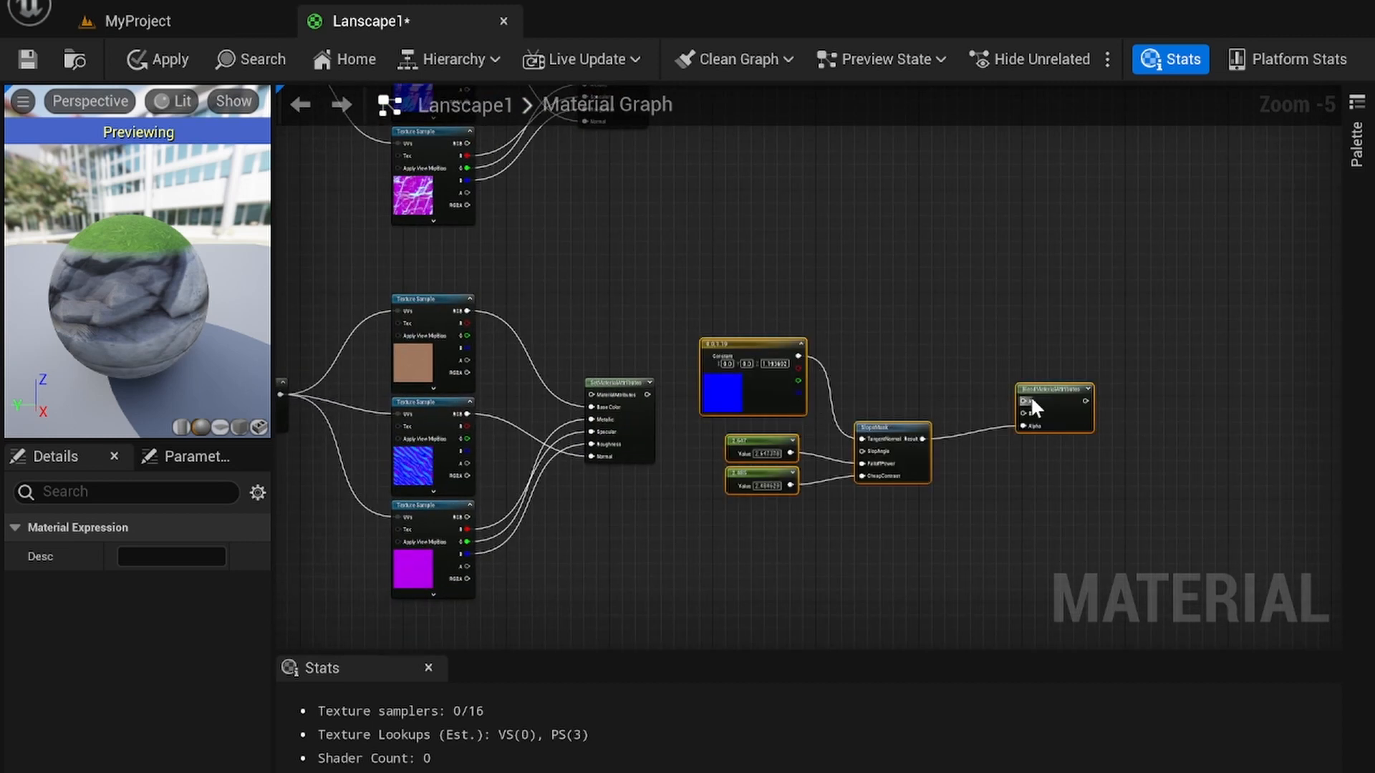
Move the pasted slope mask and blend group to just above the brown layer's SetMaterialAttributes node
click(1020, 376)
drag(674, 281, 1043, 497)
drag(1063, 410, 885, 275)
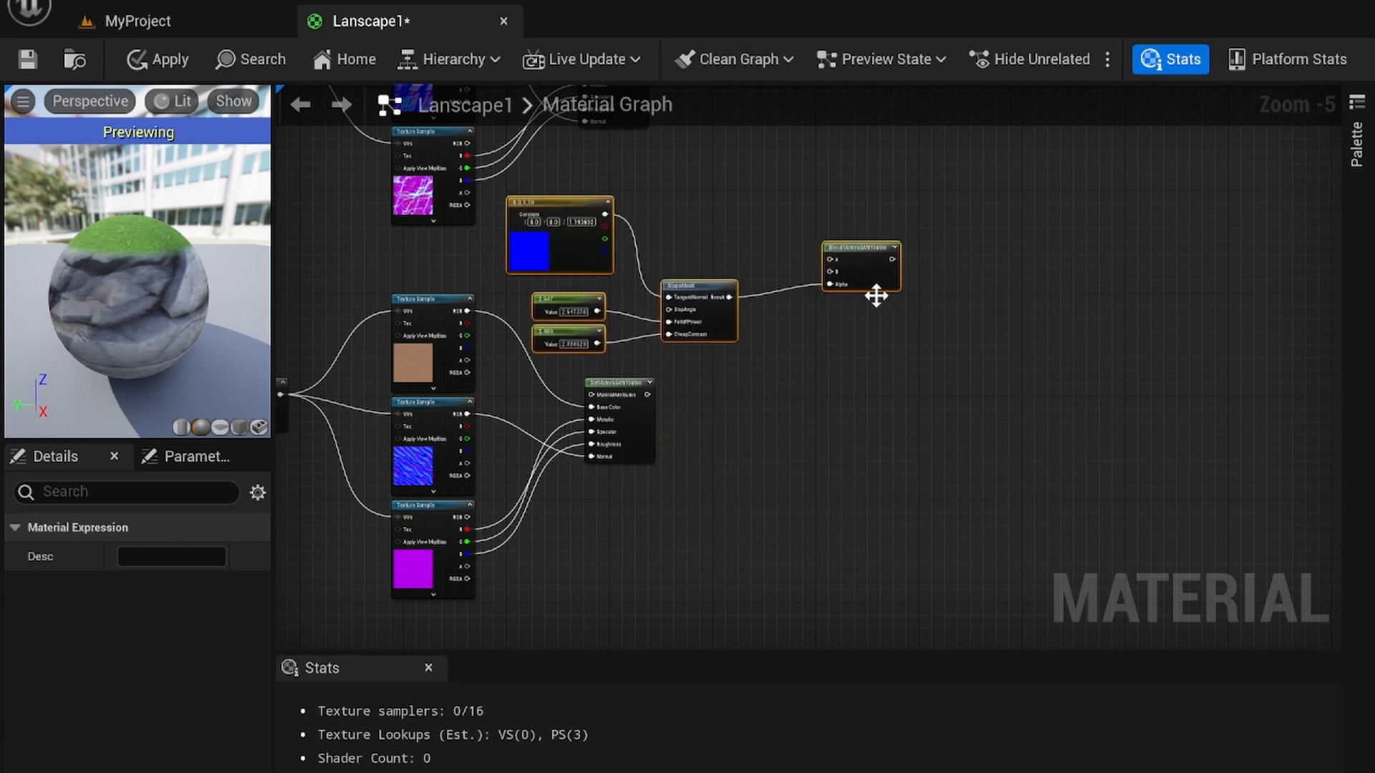
right_drag(892, 375, 896, 396)
click(896, 397)
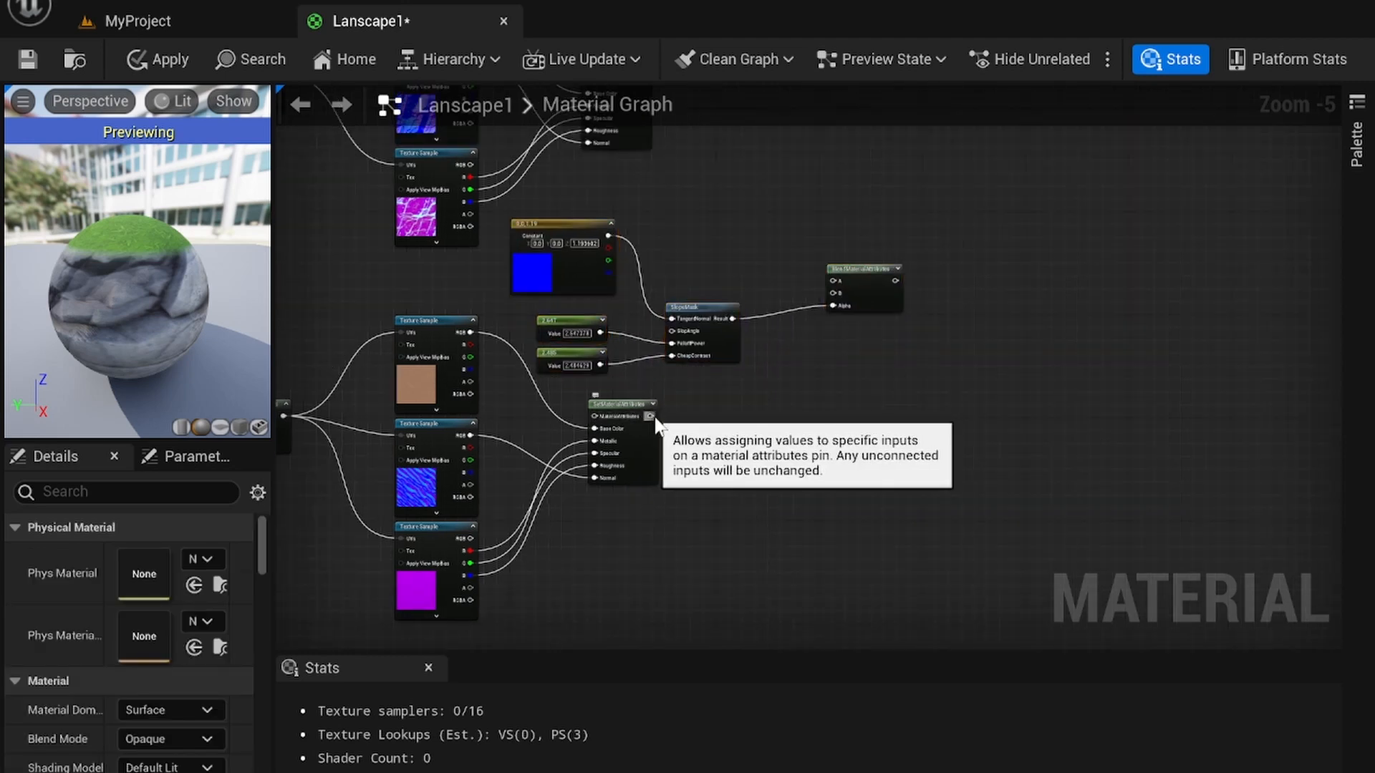
Connect the brown layer's SetMaterialAttributes to input B of the copied BlendMaterialAttributes and preview that blend node
drag(650, 416, 836, 292)
click(870, 283)
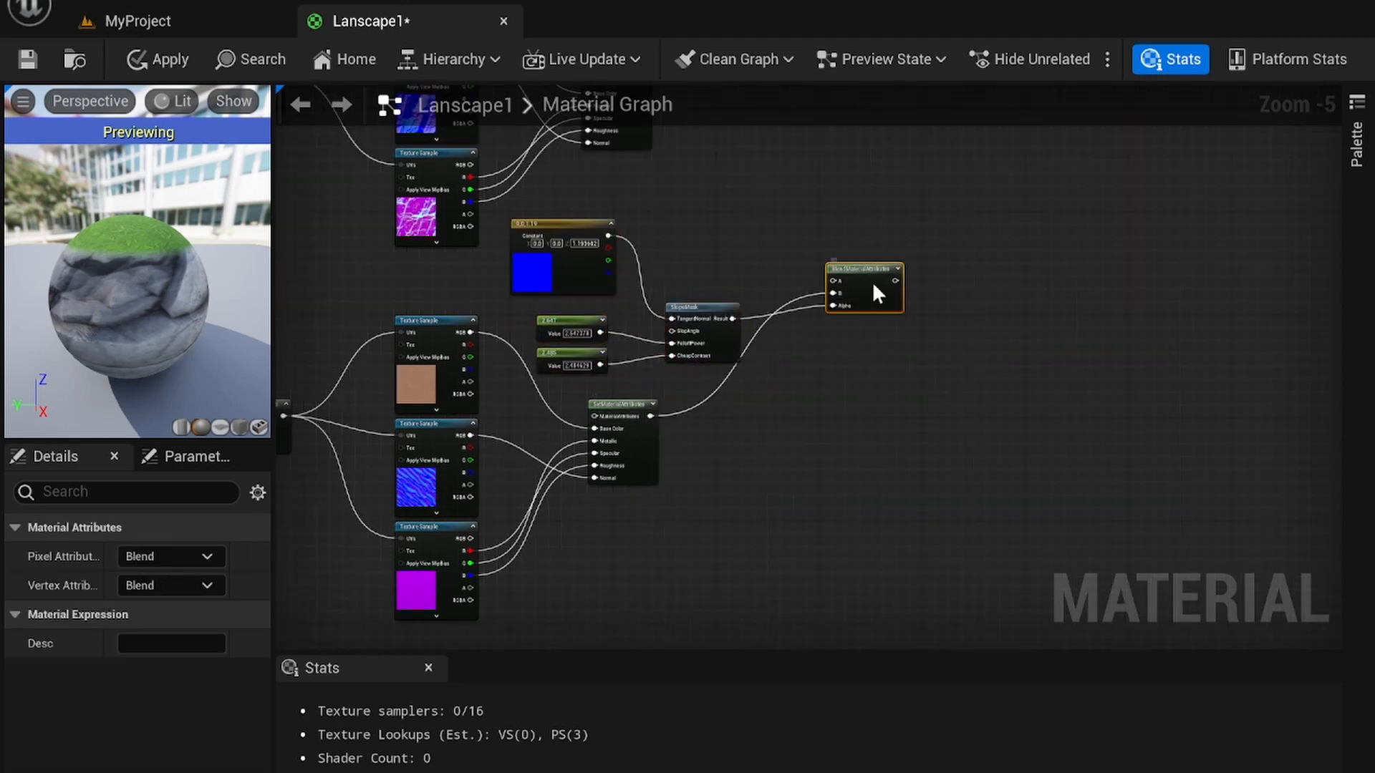
right_click(871, 286)
click(947, 328)
Connect the rock layer's SetMaterialAttributes to input A of the copied blend and shift the blend node away from its slope mask
right_drag(857, 184, 865, 404)
click(880, 338)
drag(659, 310, 850, 524)
right_drag(832, 434, 811, 341)
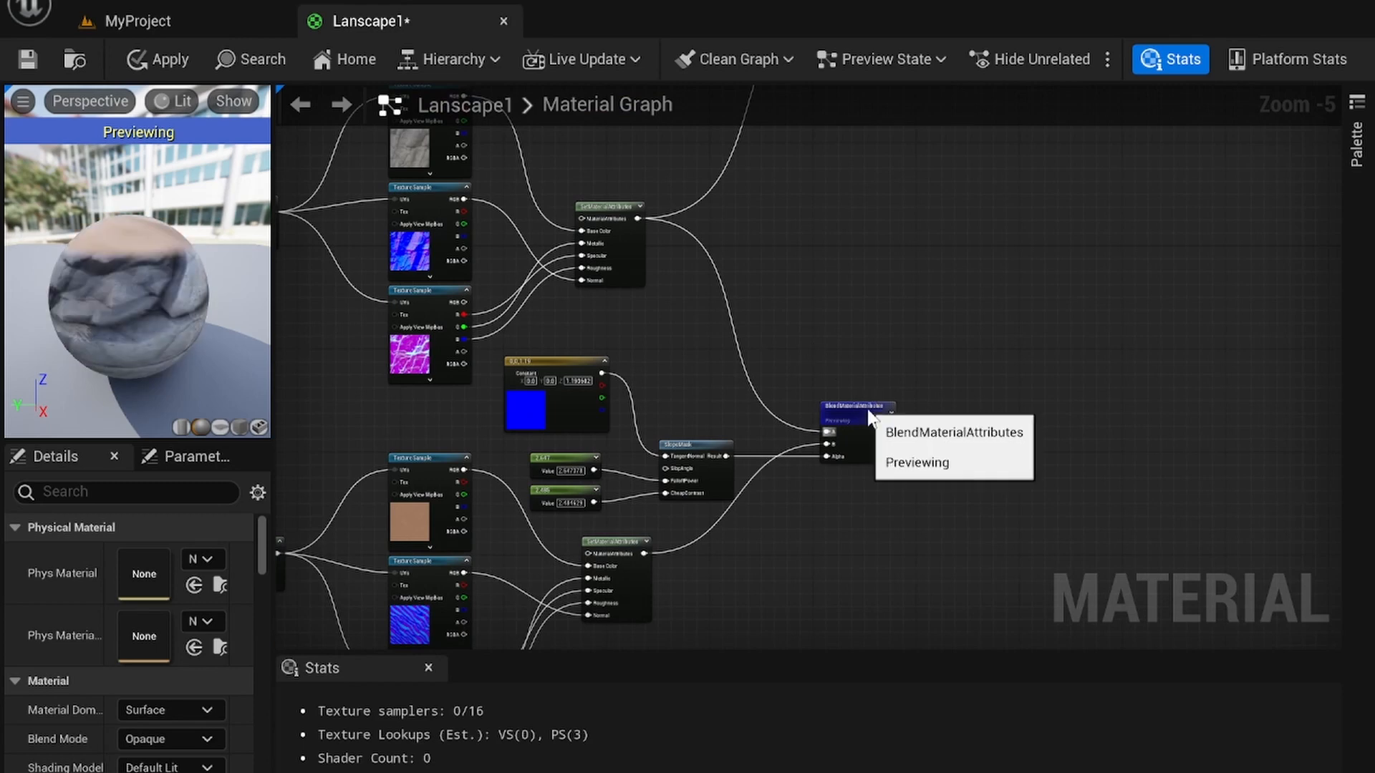
drag(869, 411, 892, 409)
right_drag(845, 308, 880, 365)
right_drag(778, 344, 917, 384)
right_drag(1006, 420, 783, 315)
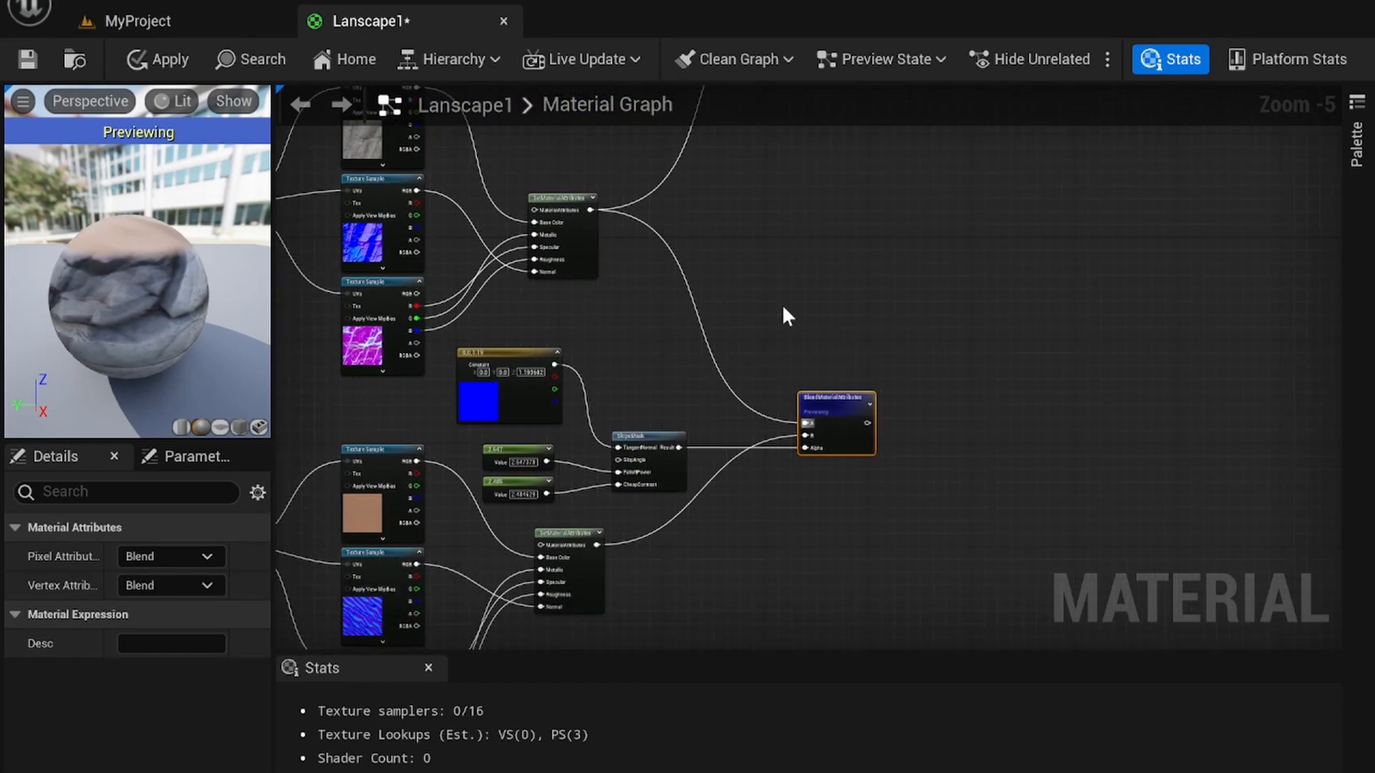
drag(835, 408, 893, 404)
Duplicate the whole rock layer, with landscape coordinates, textures and SetMaterialAttributes, and place the copy directly below the brown layer
right_drag(828, 311, 978, 411)
right_drag(832, 383, 868, 451)
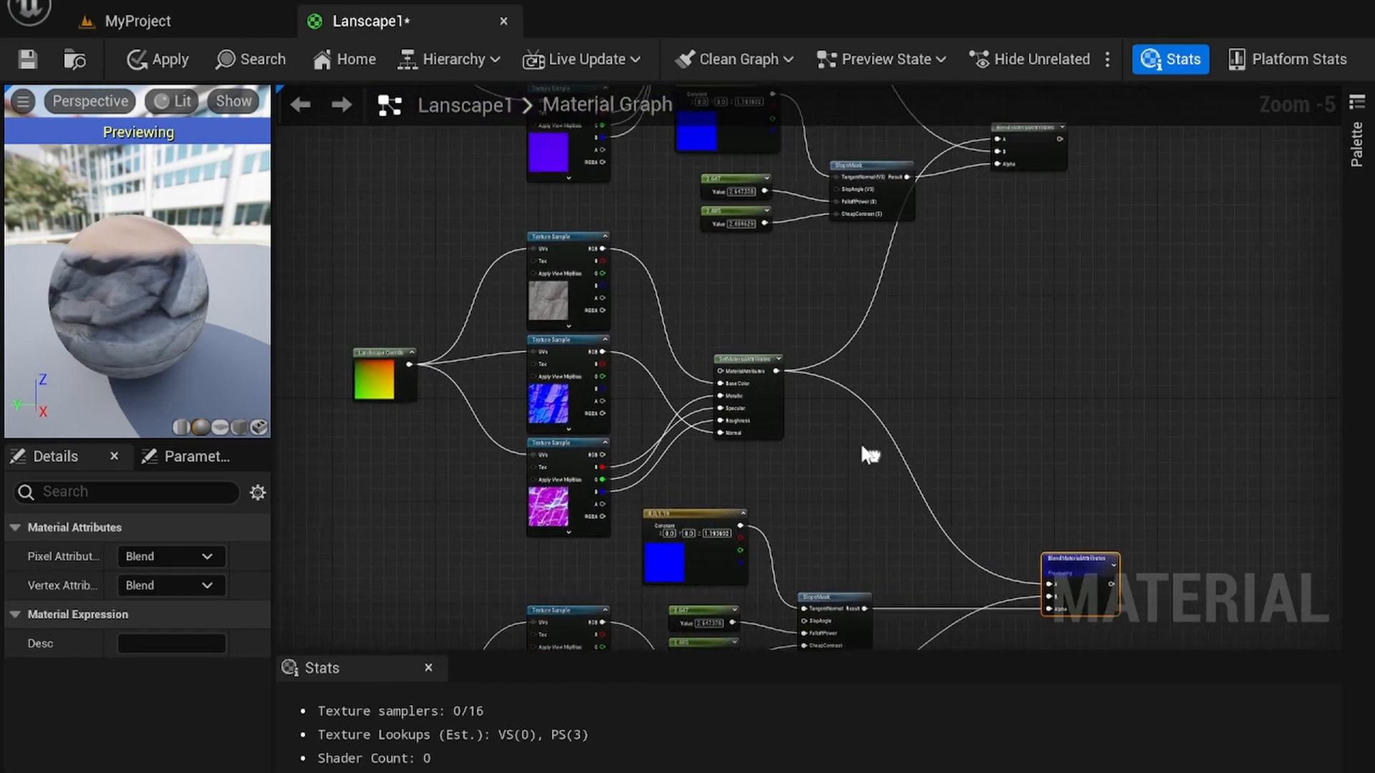
drag(317, 234, 749, 461)
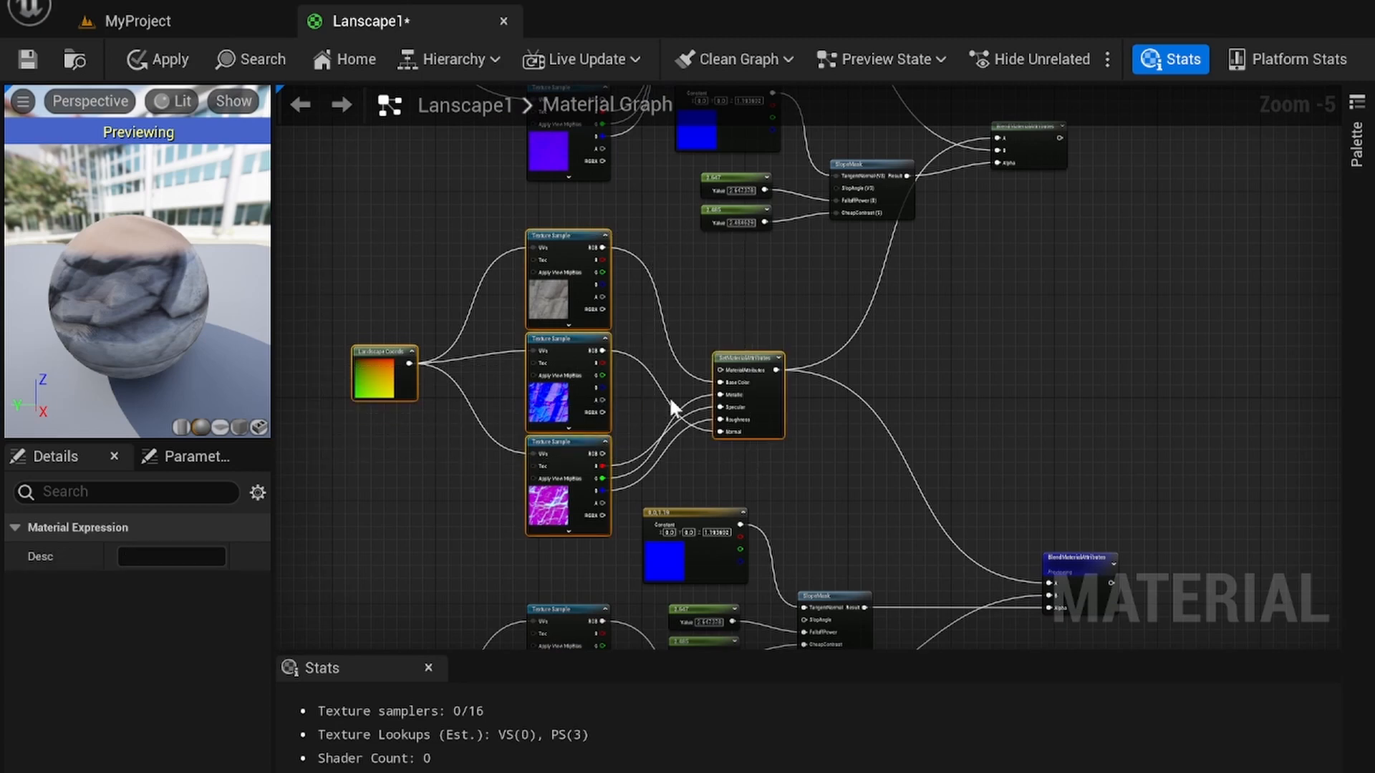
right_drag(589, 298, 515, 122)
right_drag(756, 344, 793, 167)
scroll(836, 339, down, 2)
right_drag(621, 604, 716, 492)
key(ctrl+v)
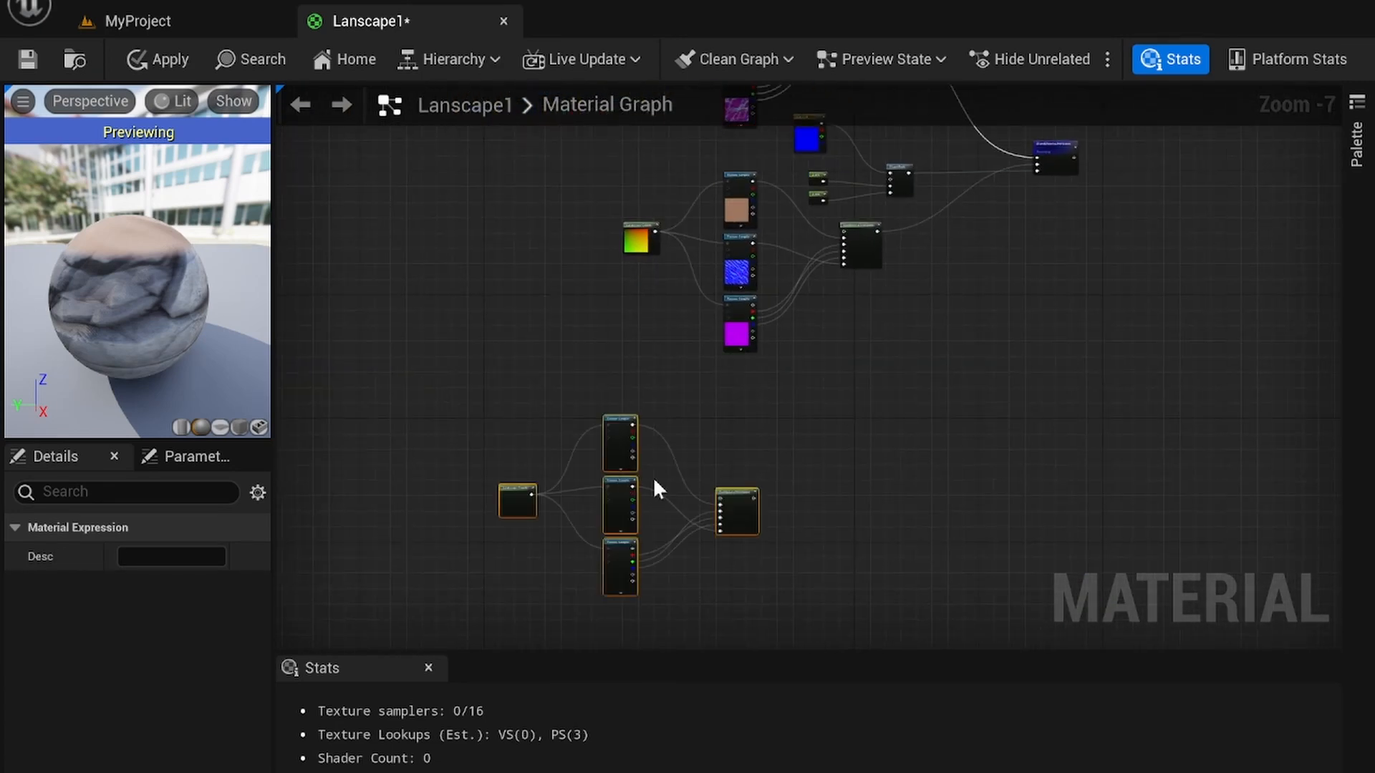
drag(620, 451, 736, 395)
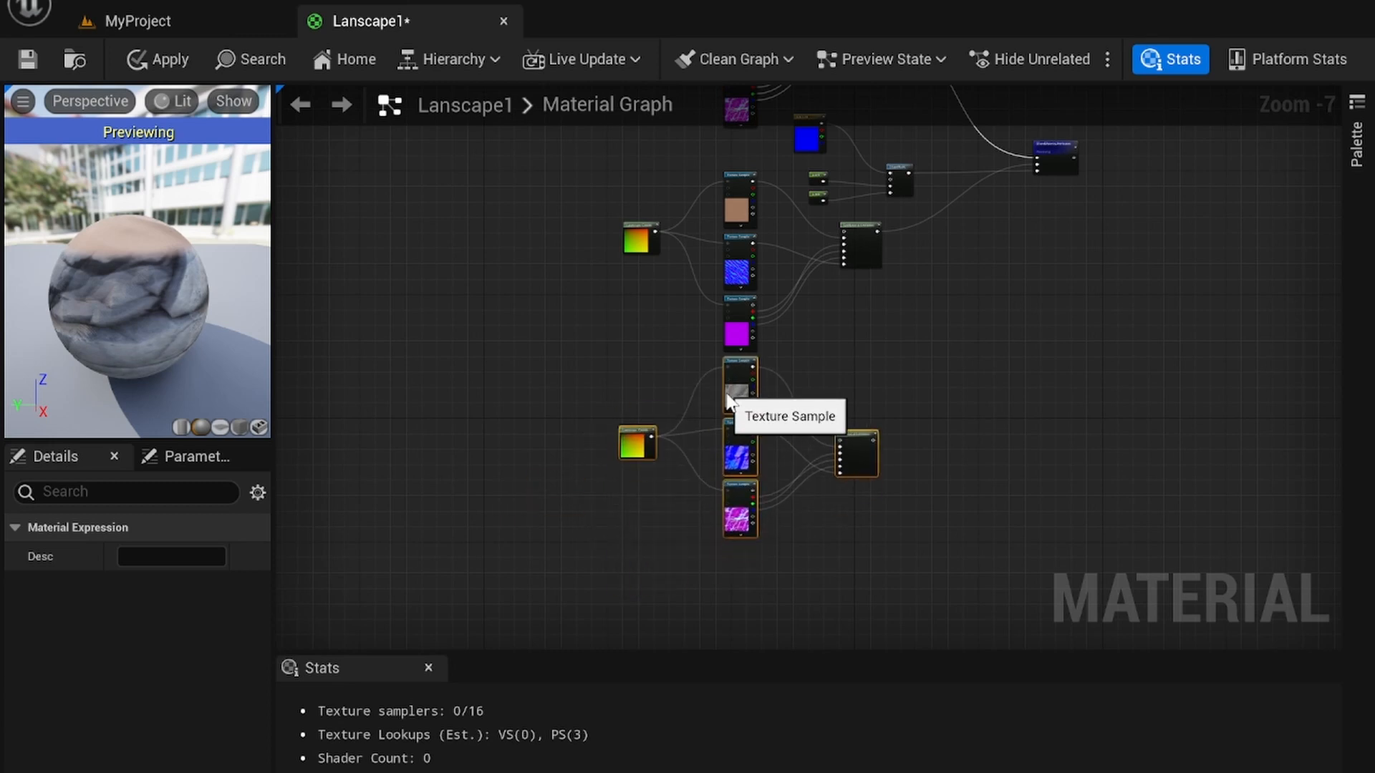
Add a Constant3Vector beside the copied rock color texture and move that layer's SetMaterialAttributes away to make room
click(892, 364)
scroll(880, 372, up, 2)
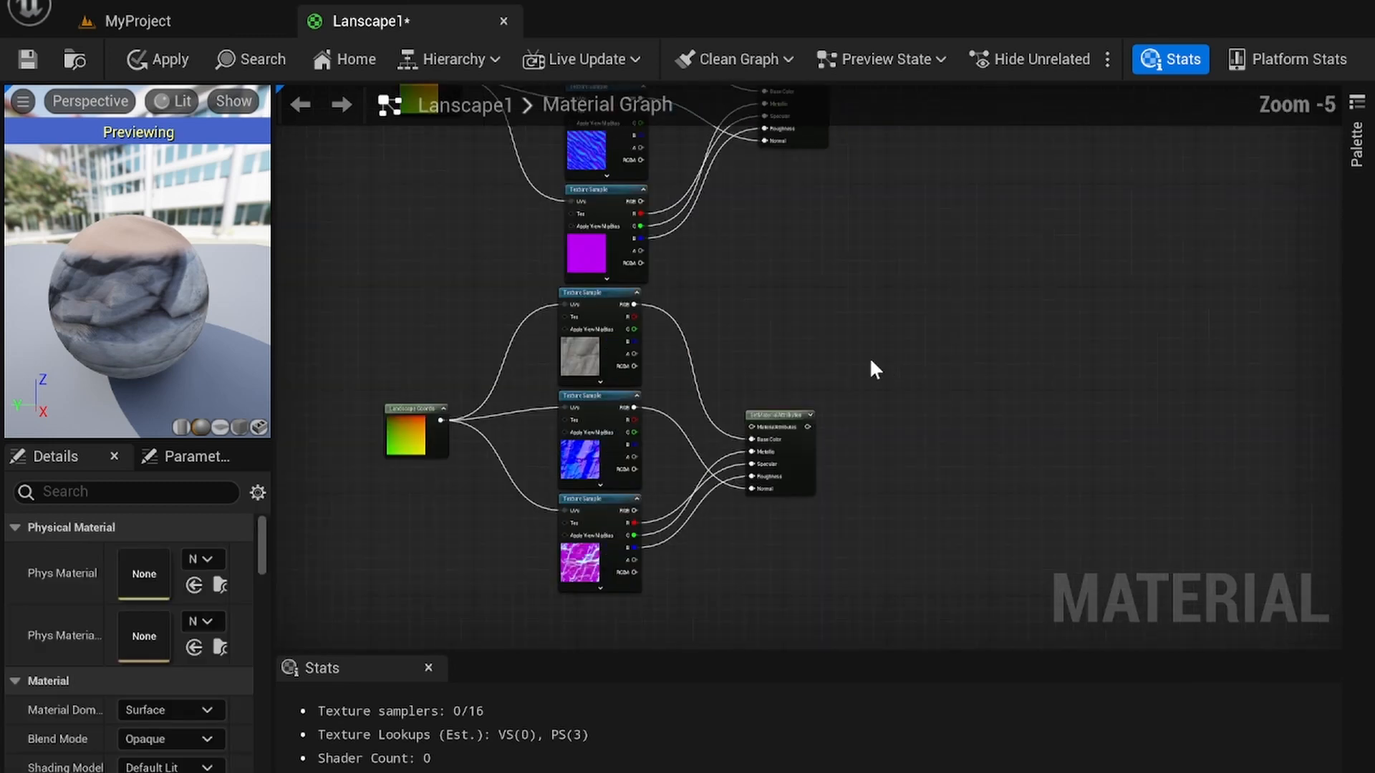
drag(766, 393, 880, 399)
right_drag(771, 316, 804, 344)
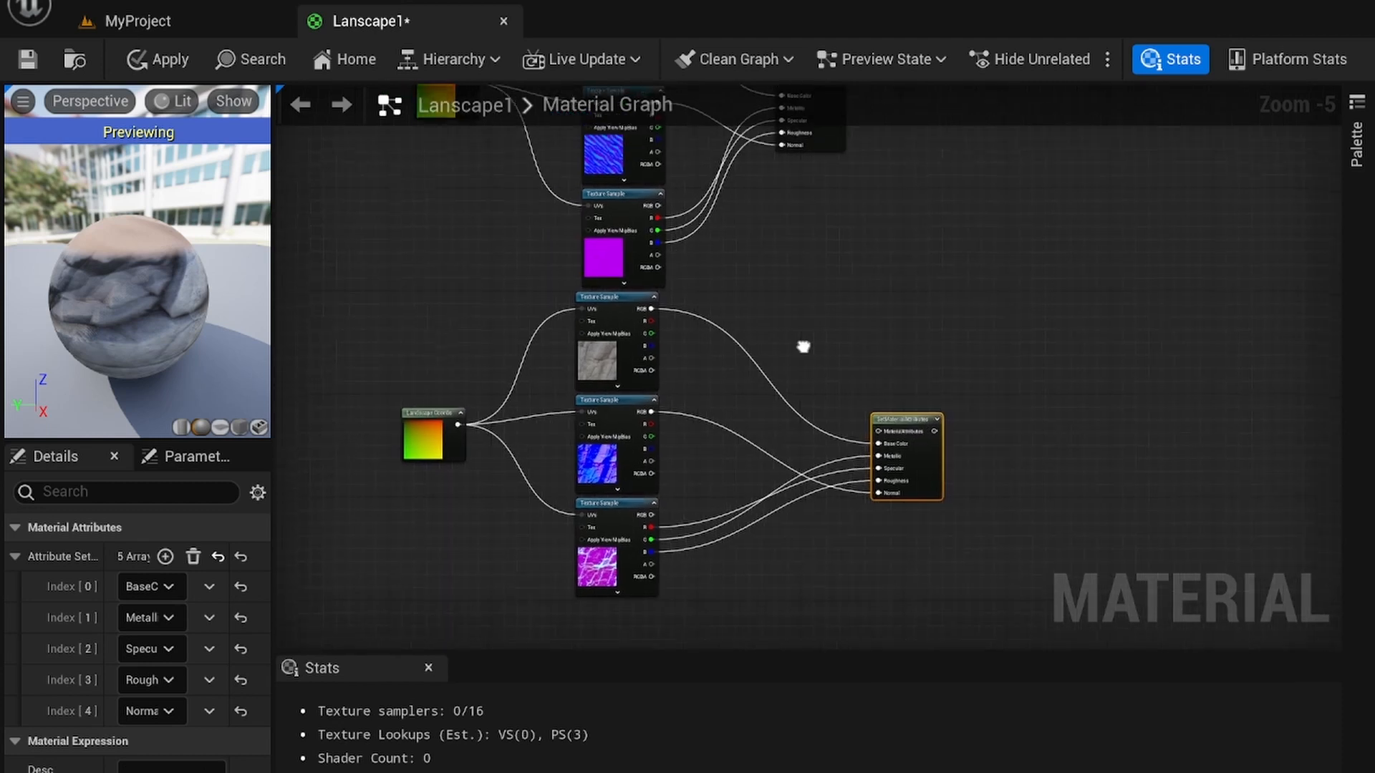
click(741, 300)
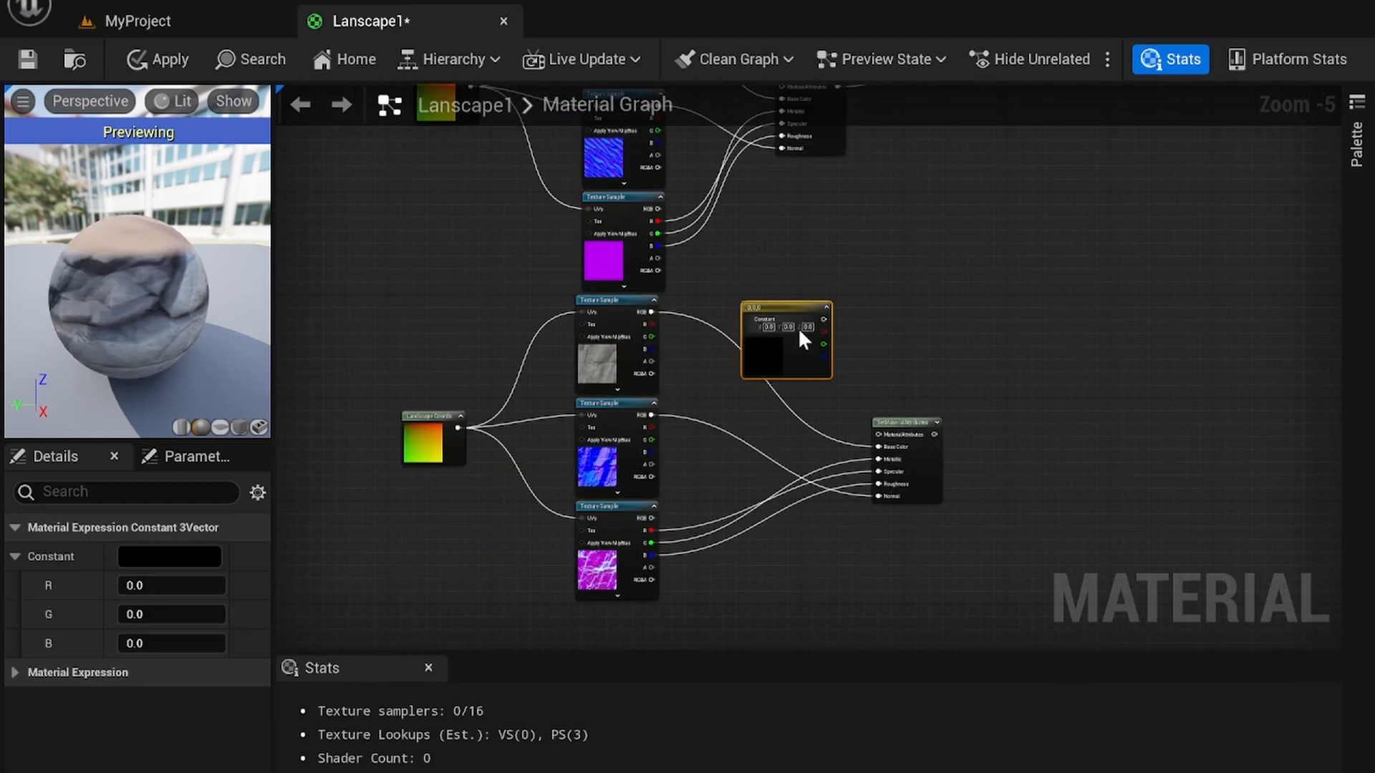
drag(781, 309, 739, 294)
drag(879, 423, 968, 425)
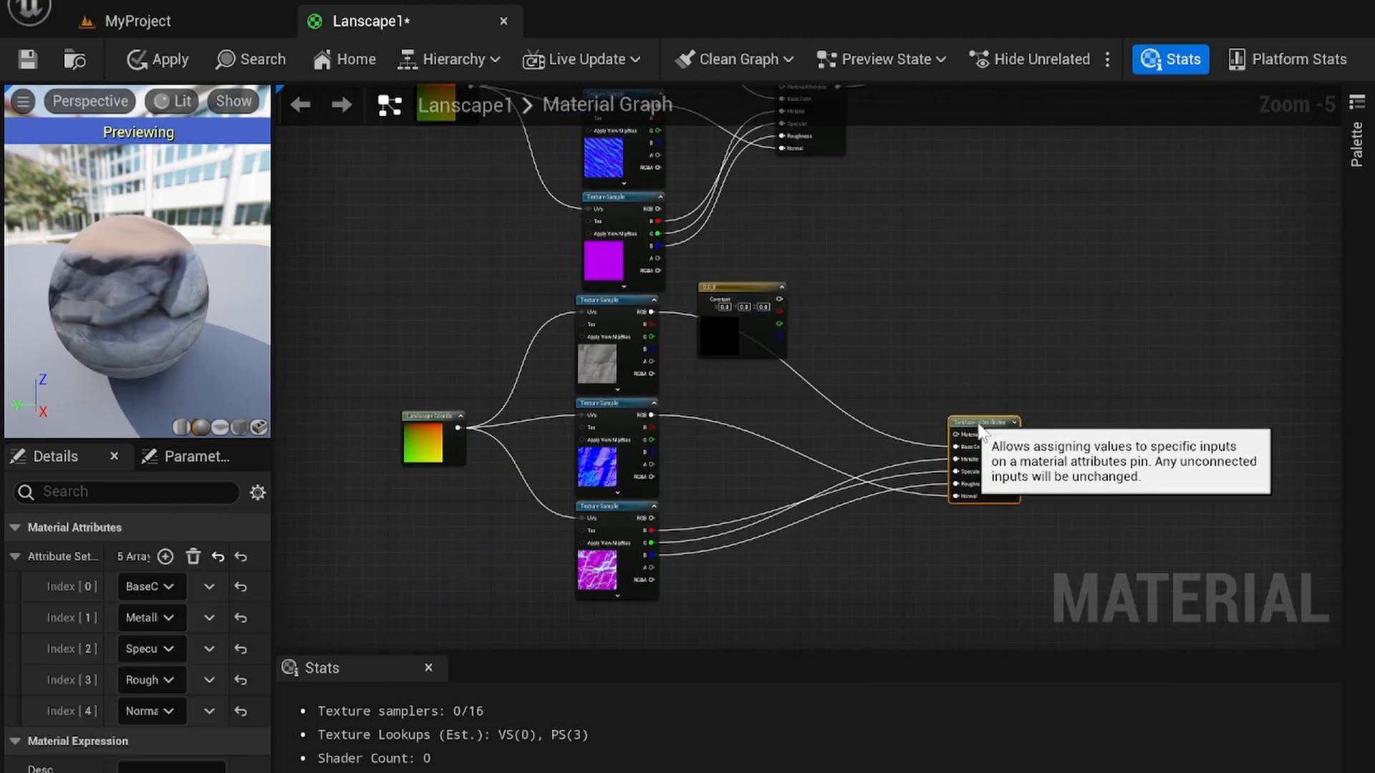
Add a Multiply node and connect the copied rock texture's RGB to B and the constant vector to A
key(m)
click(855, 360)
drag(874, 373, 865, 364)
right_drag(856, 326, 836, 355)
drag(630, 342, 831, 415)
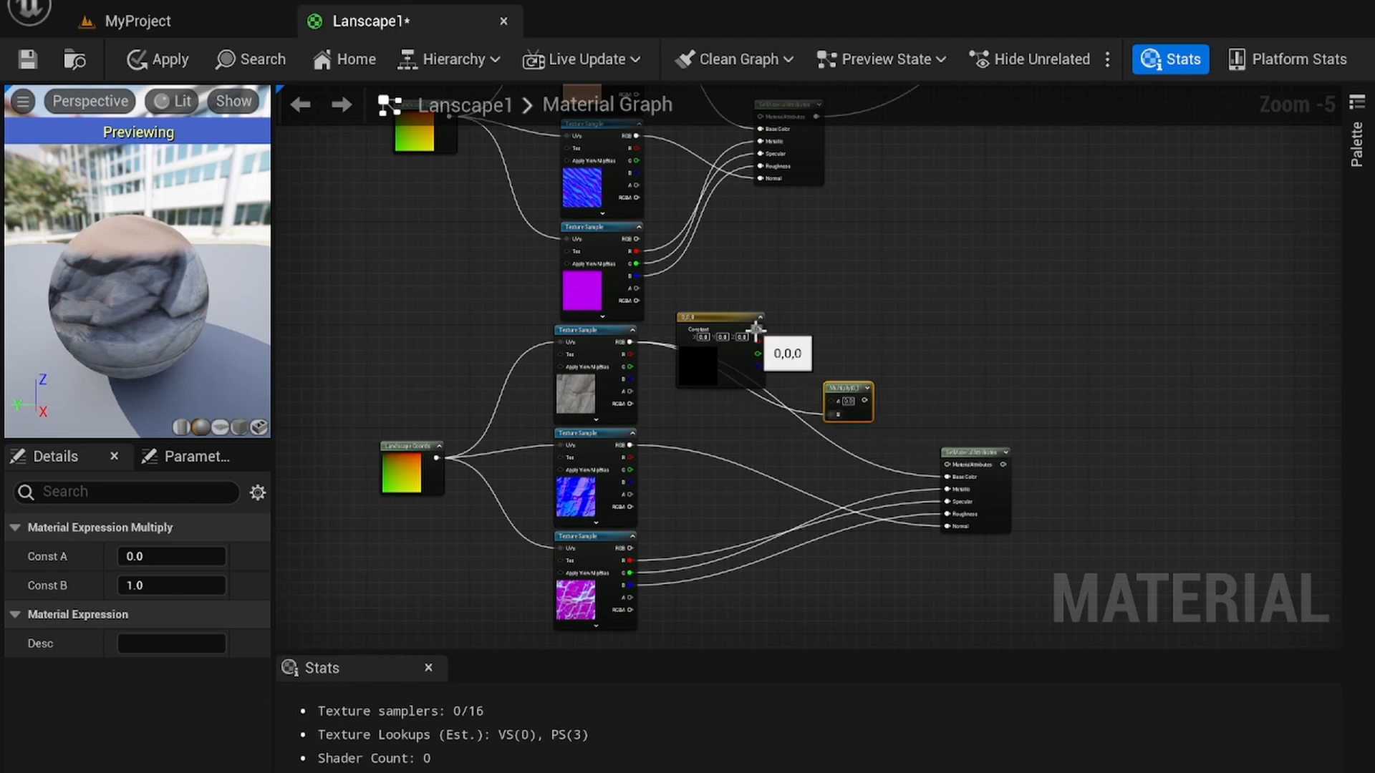
drag(756, 329, 833, 400)
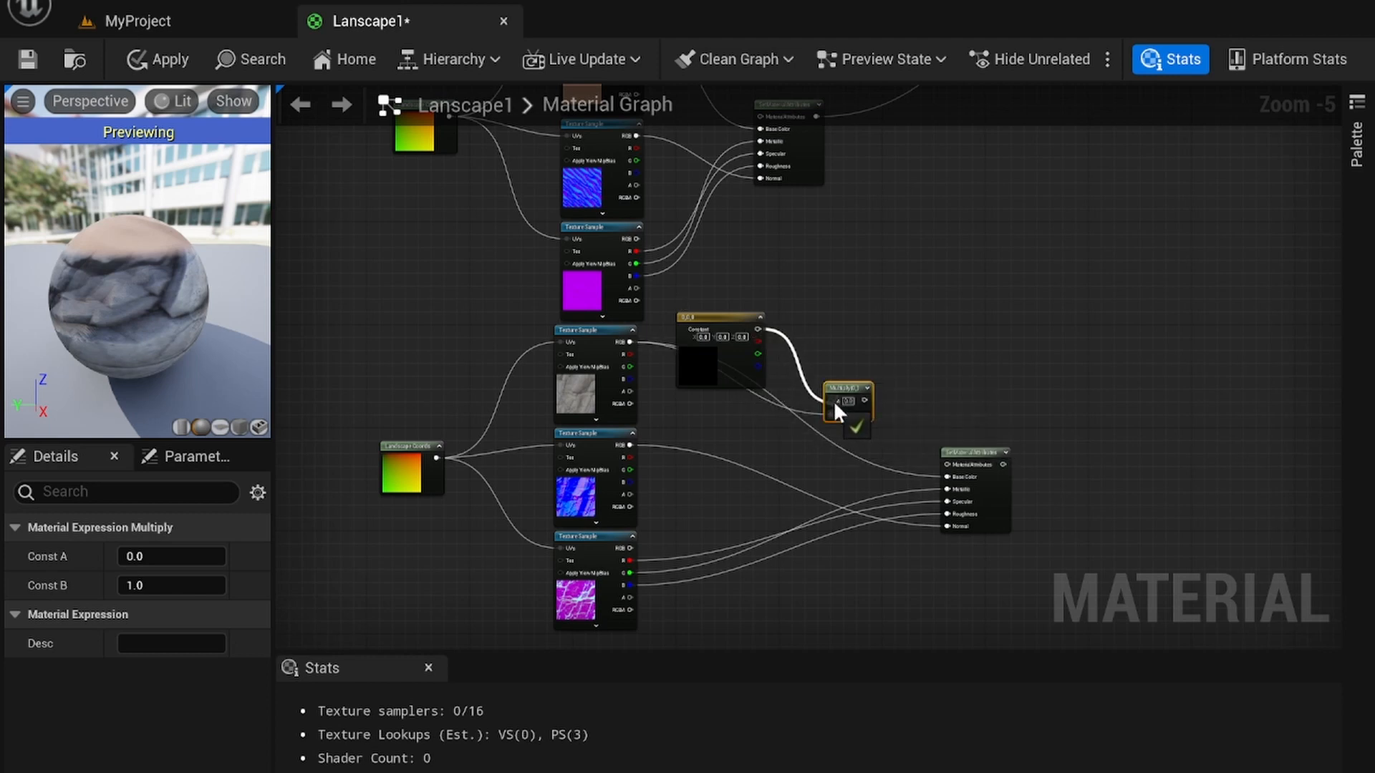
Preview the Multiply node on the sphere
click(720, 321)
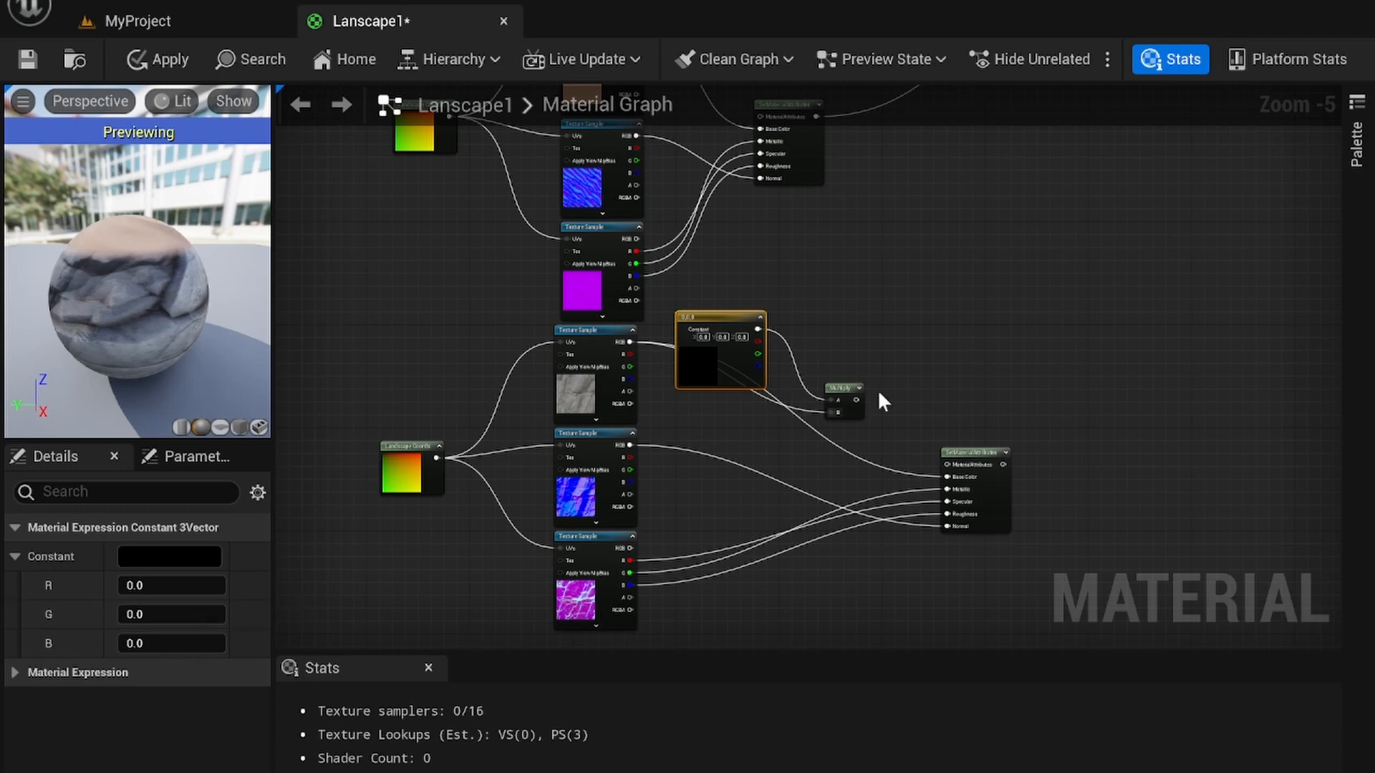
click(839, 390)
right_click(845, 387)
click(930, 435)
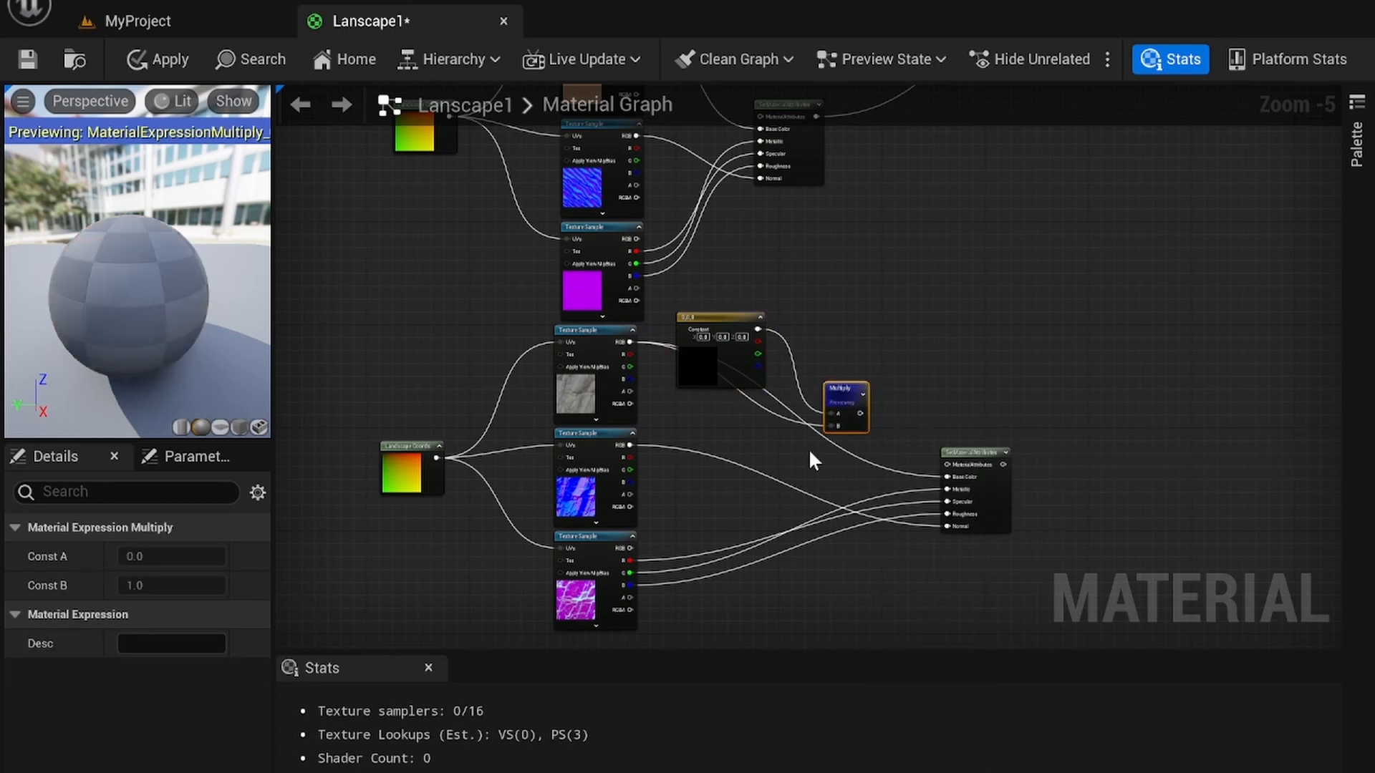
Try an amber tint on the constant vector with R 1.0, G 0.412919 and B 0.0
click(713, 332)
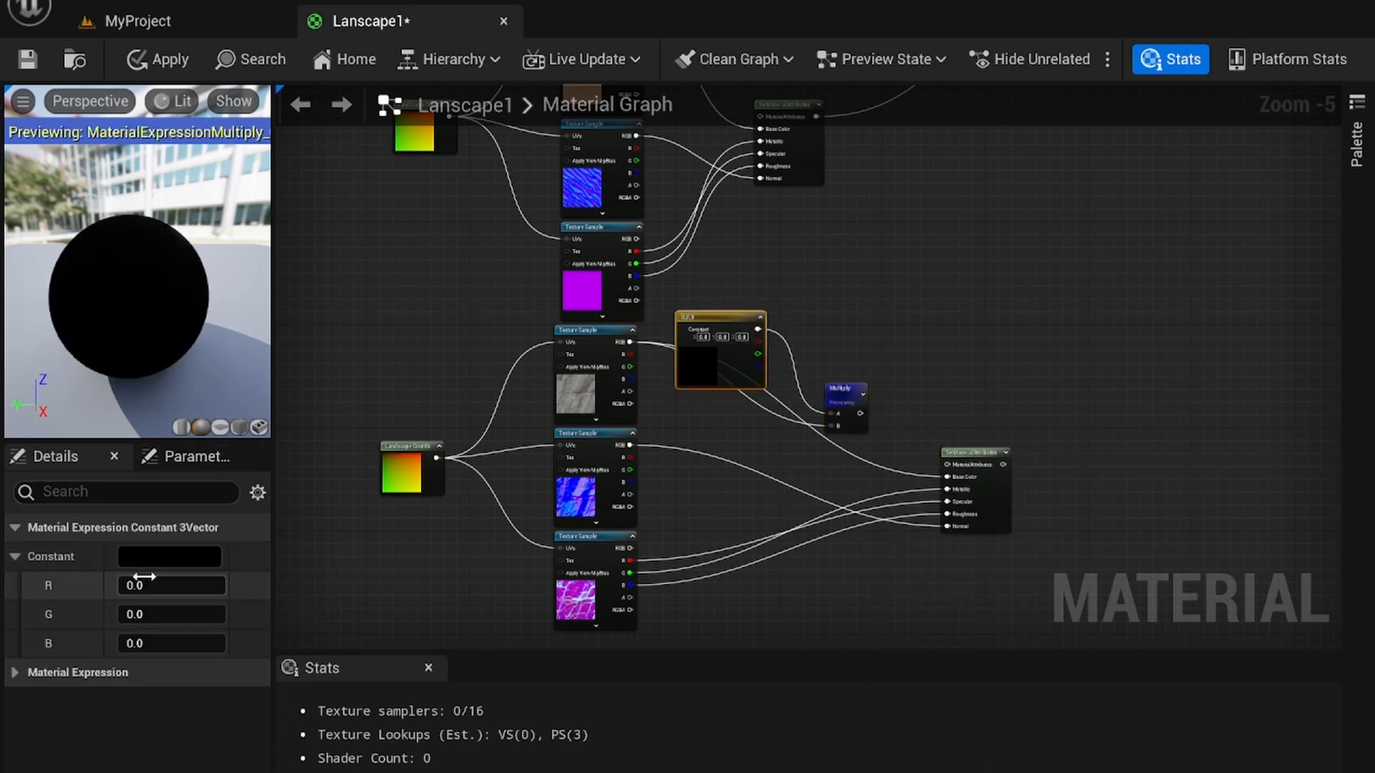
drag(143, 585, 165, 613)
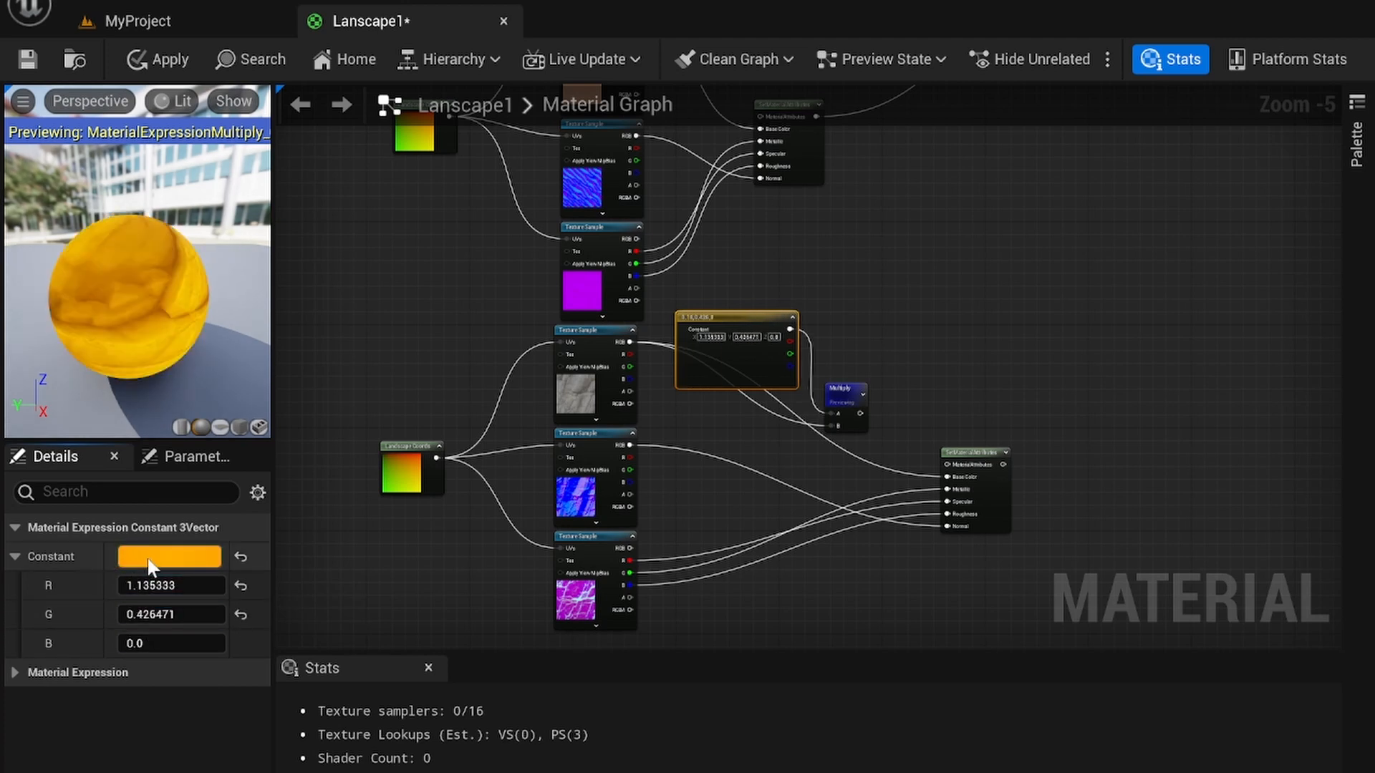
click(143, 559)
mouse_move(359, 463)
mouse_down()
mouse_move(328, 484)
mouse_move(375, 484)
mouse_up()
click(470, 358)
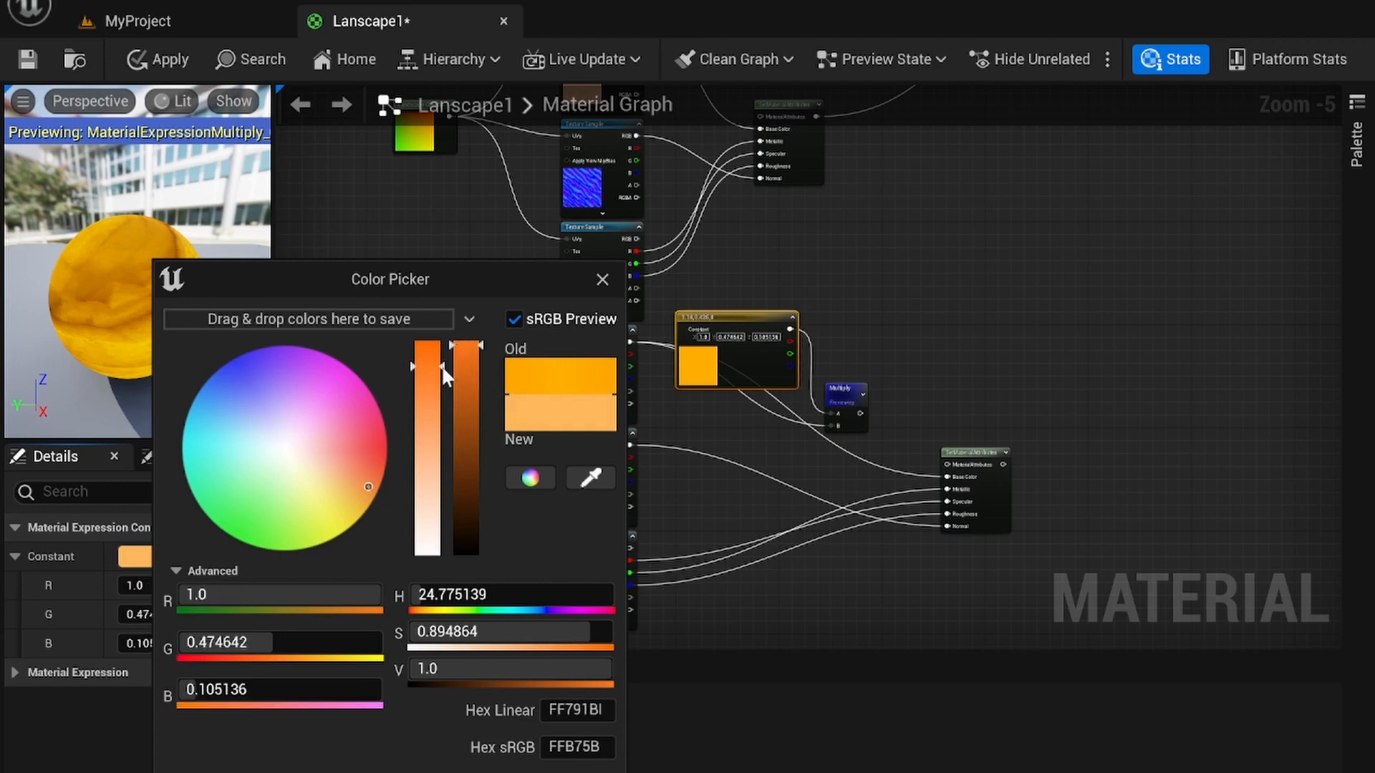
drag(442, 363, 430, 326)
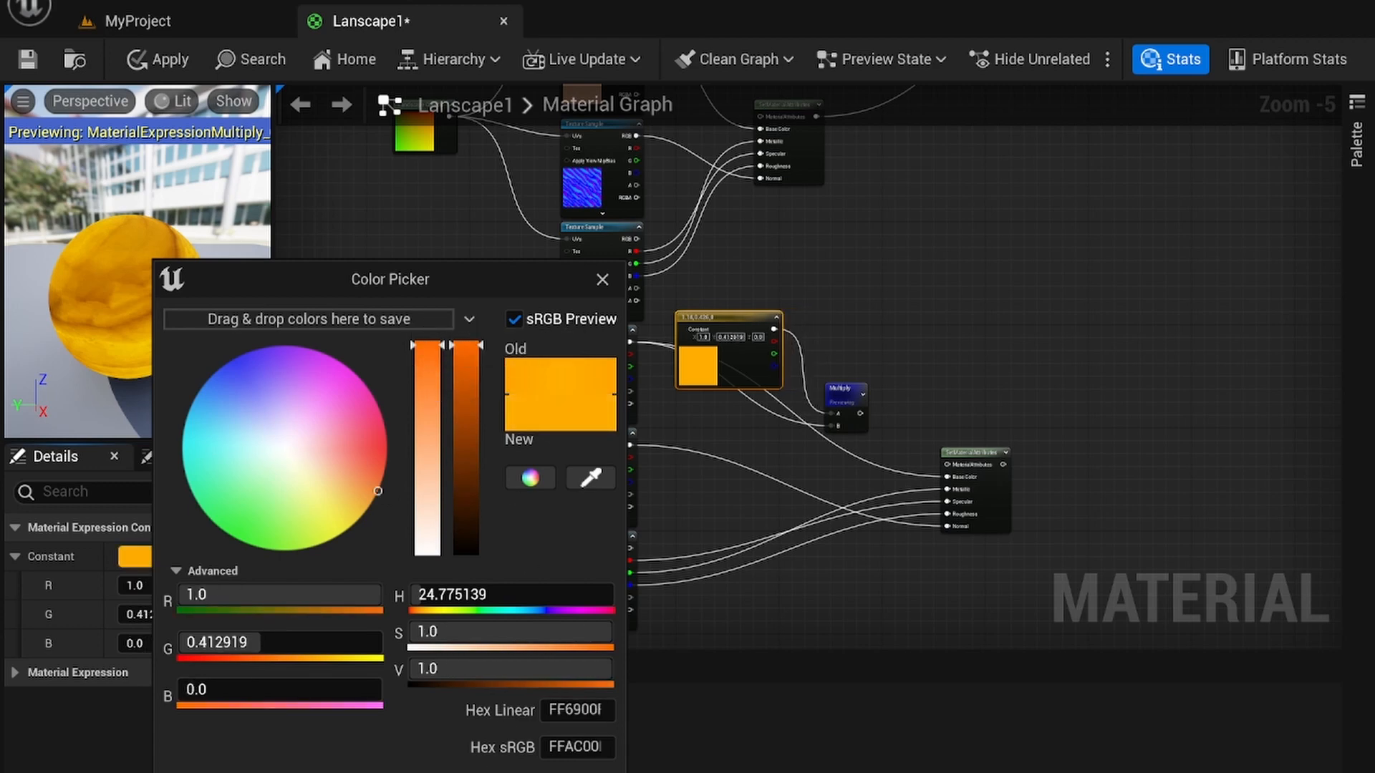
key(Return)
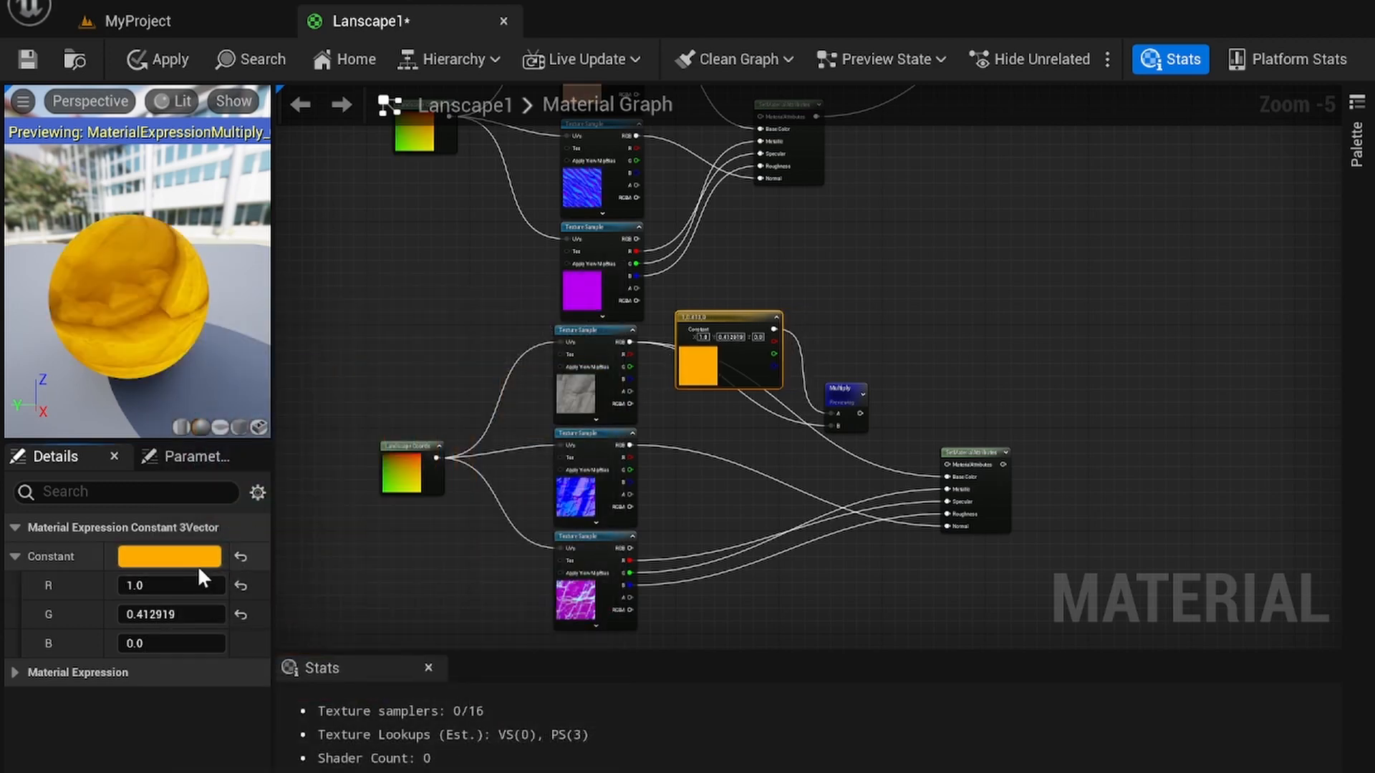
Set the constant vector to a soft orange with R 1.0, G 0.283664 and B 0.072785
click(198, 562)
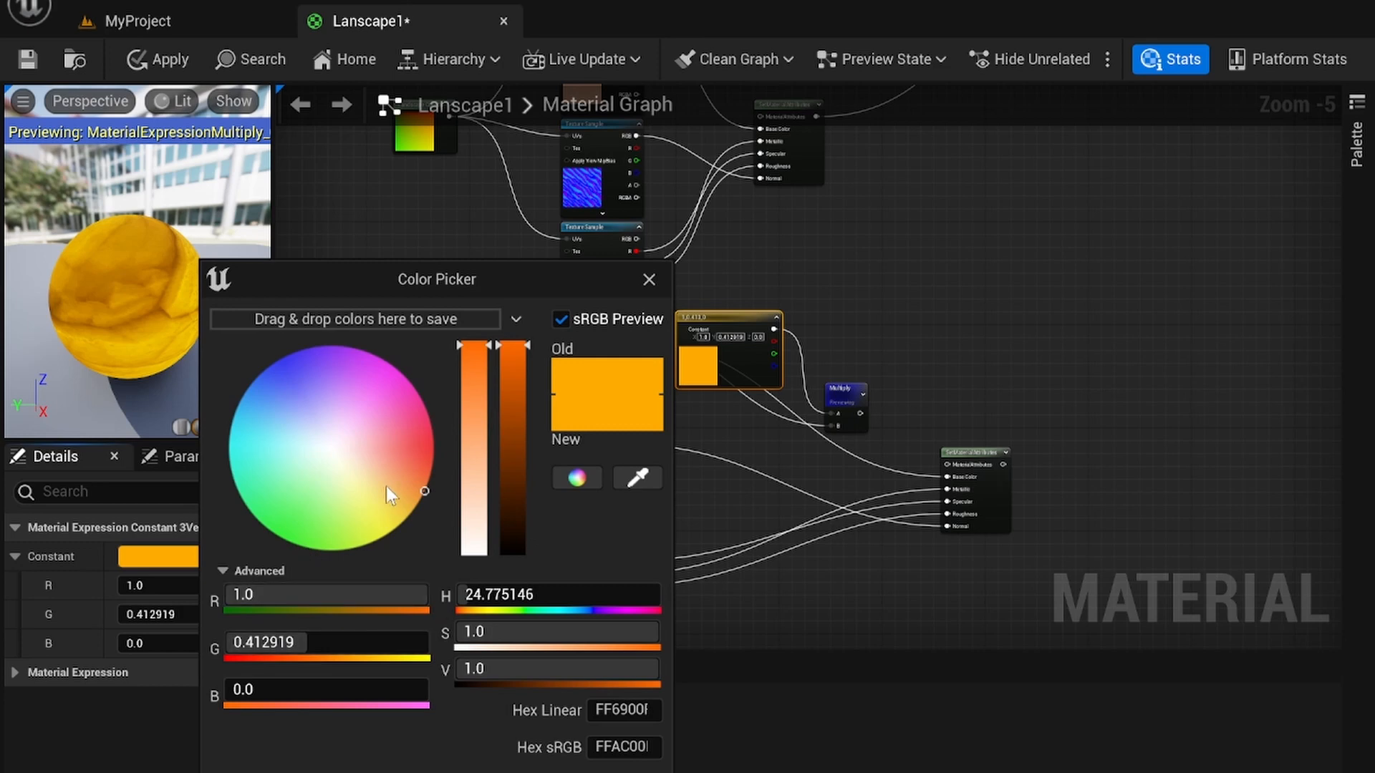
drag(385, 487, 423, 470)
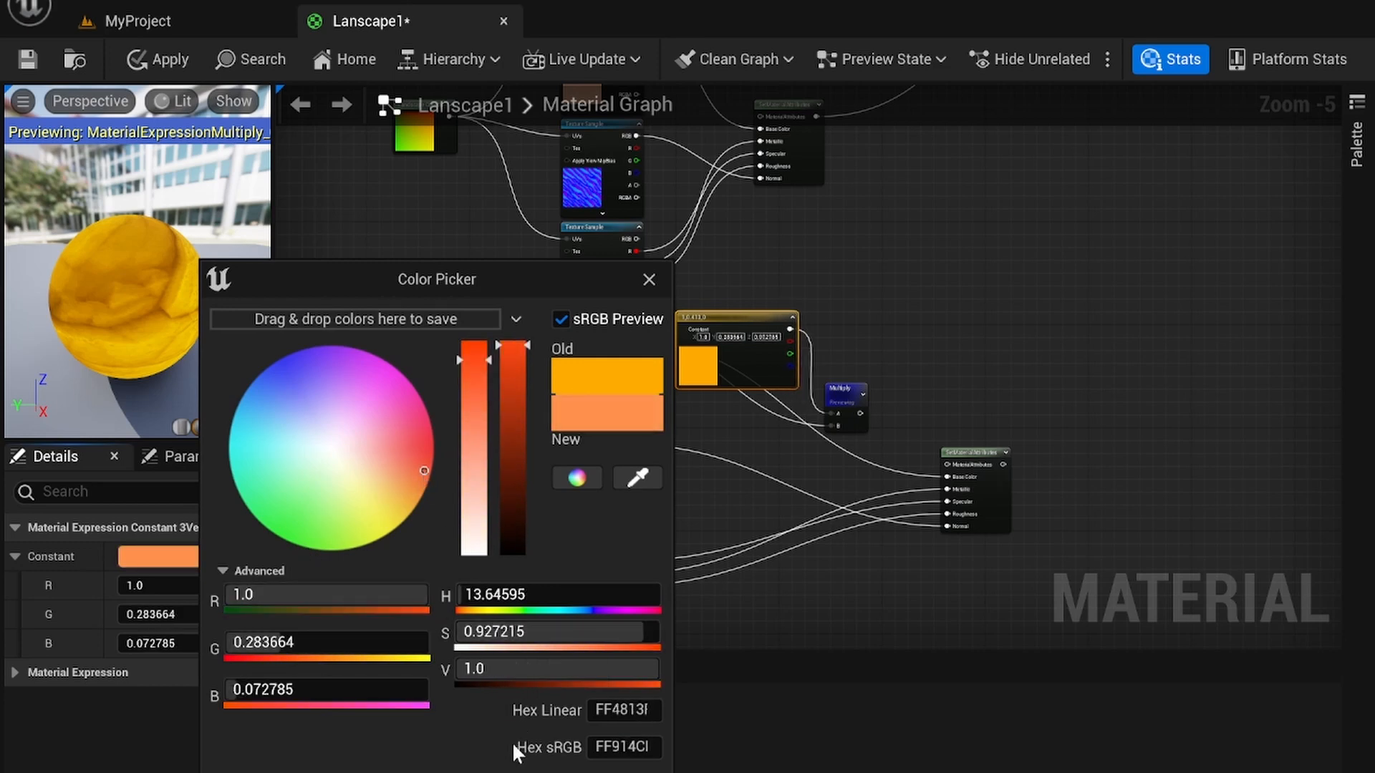
key(Return)
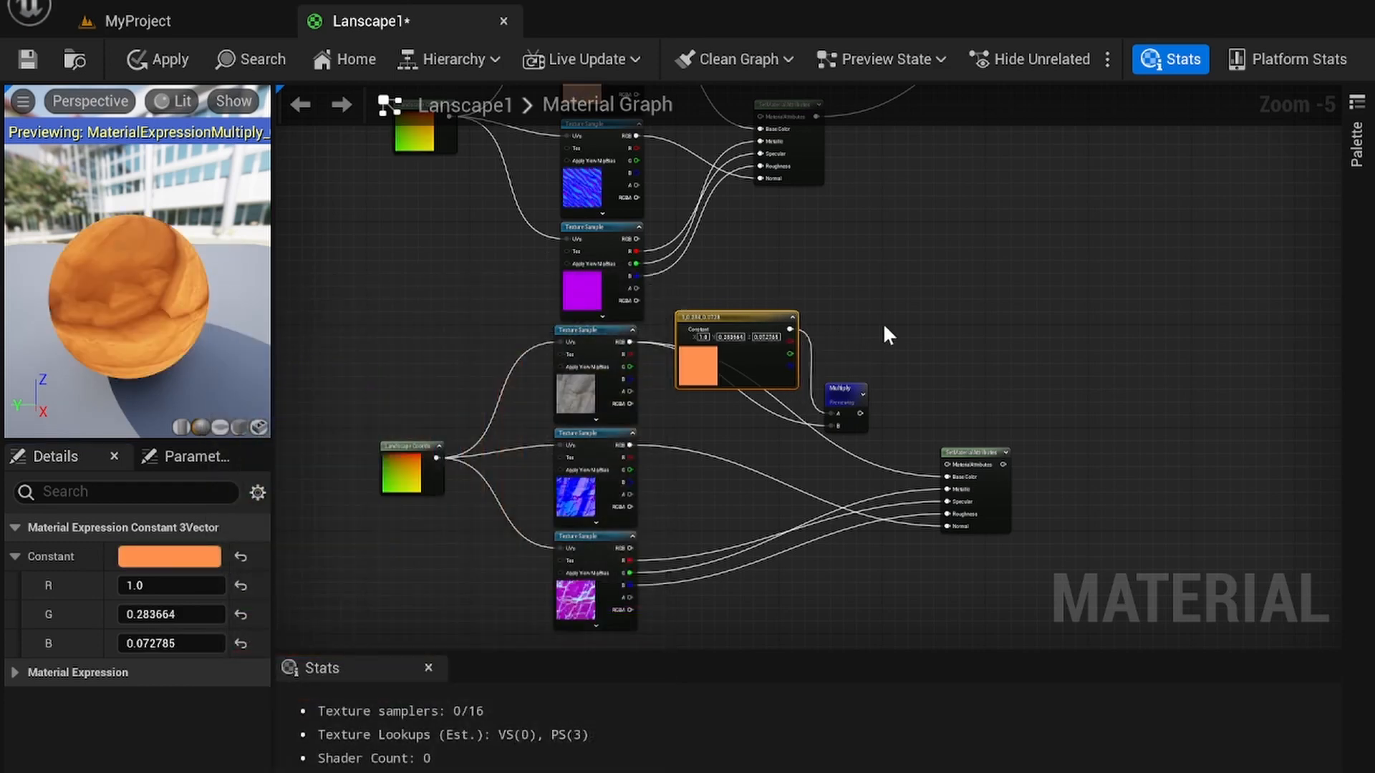
Connect the Multiply output to the Base Color input of the copied rock layer's SetMaterialAttributes
right_drag(883, 328, 770, 333)
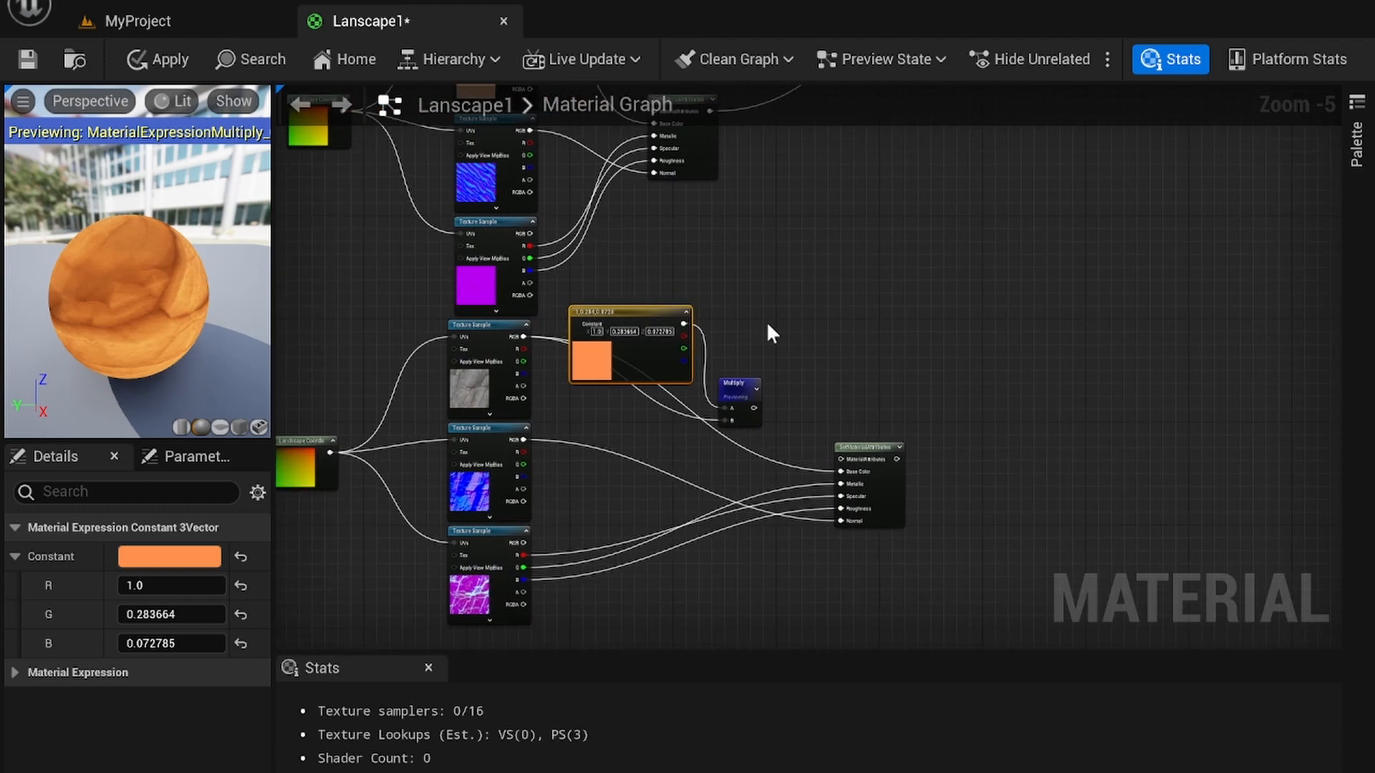
right_click(759, 408)
key(Escape)
drag(753, 408, 842, 459)
scroll(867, 448, down, 1)
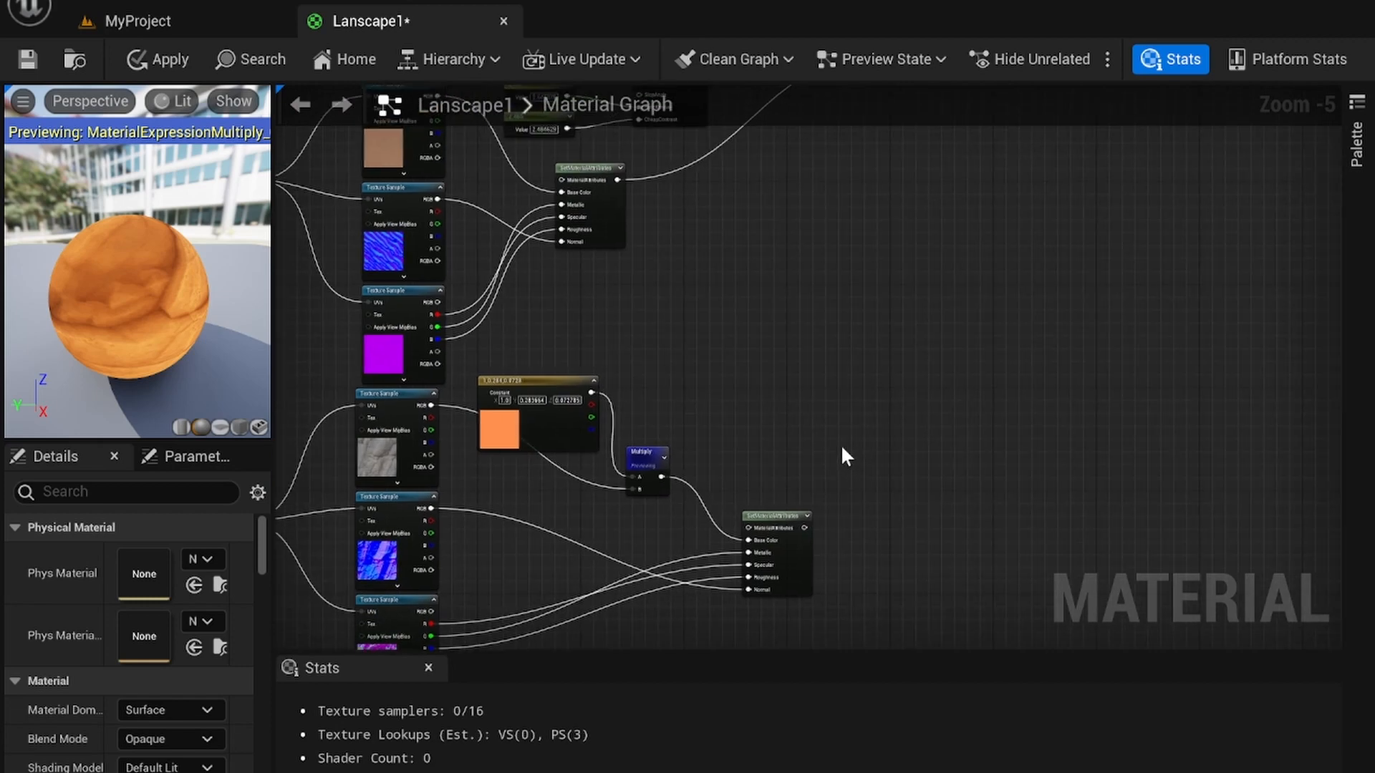
Try placing the tinted rock layer's SetMaterialAttributes above its Multiply node and move it back below
scroll(816, 516, up, 1)
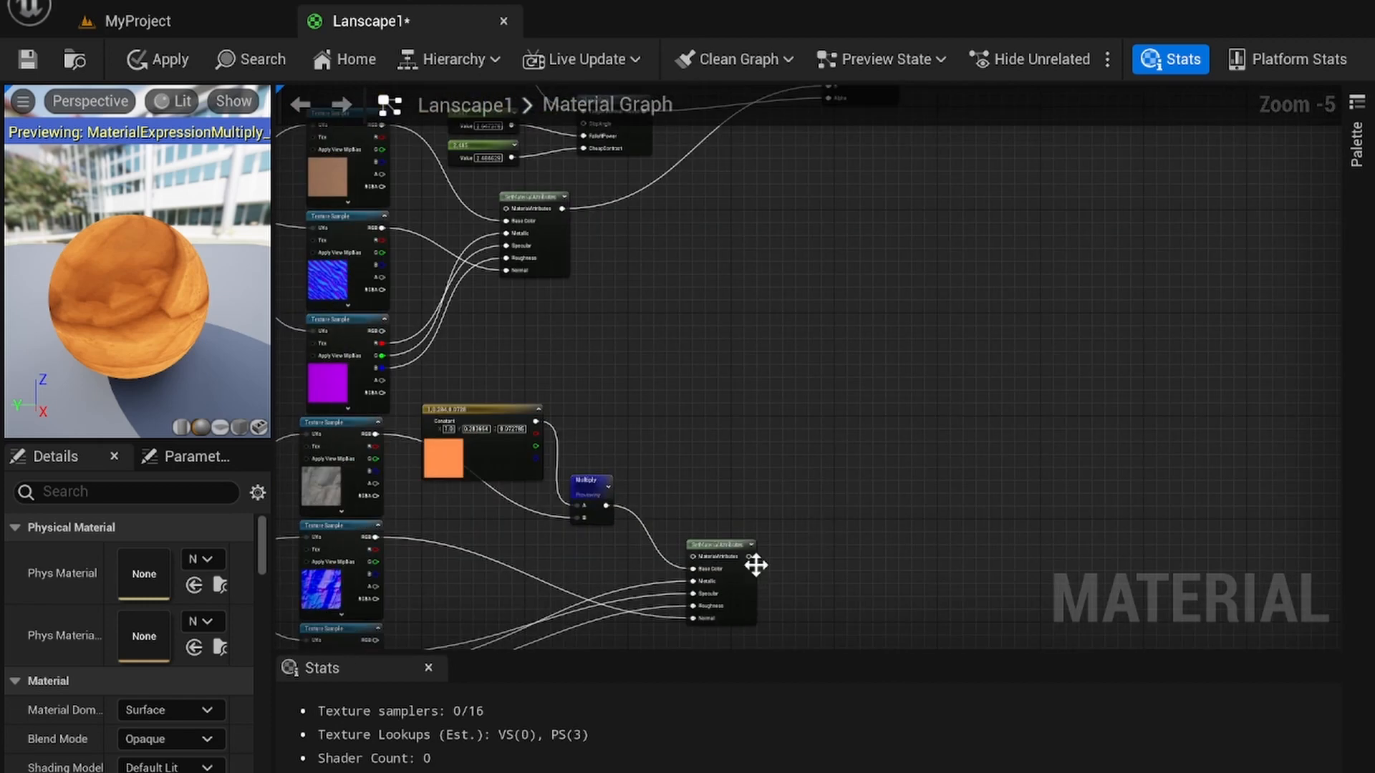
drag(751, 562, 694, 315)
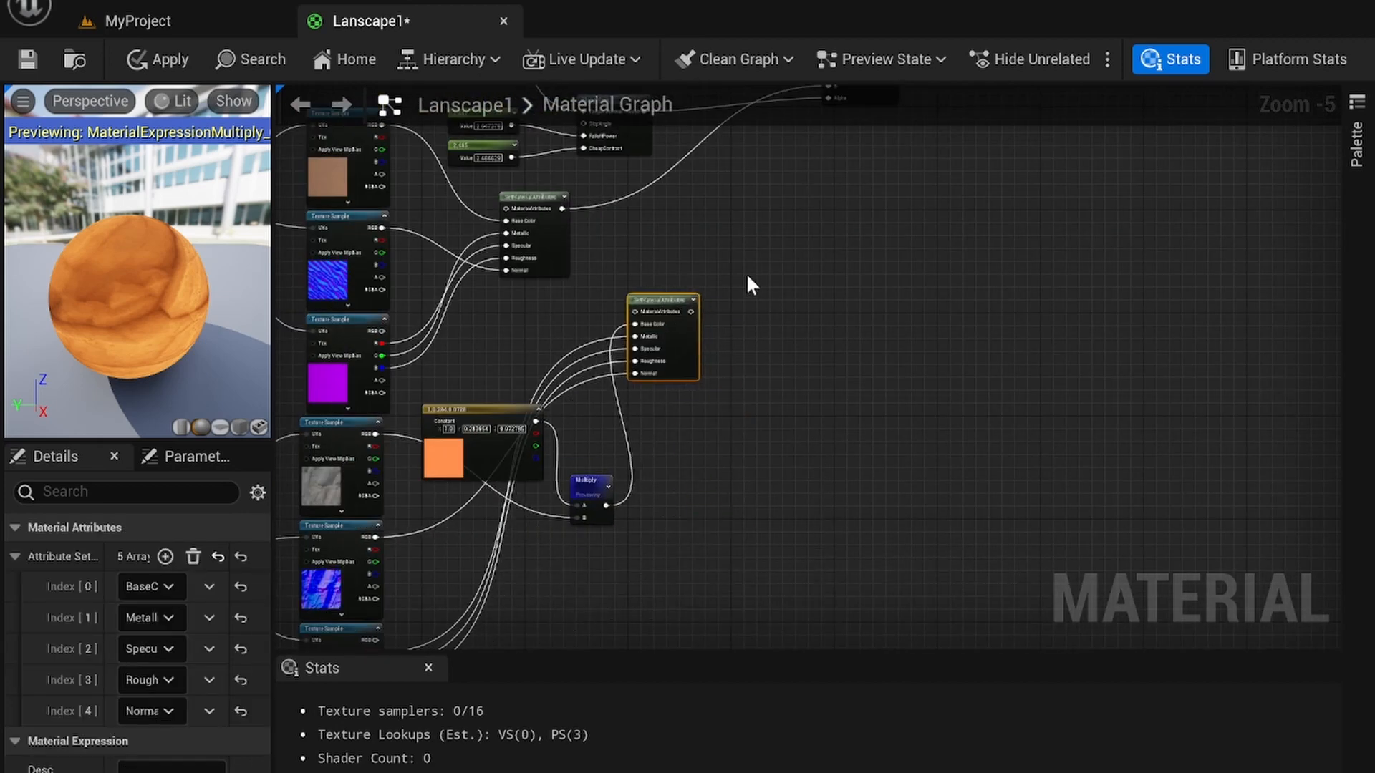
right_drag(746, 285, 711, 489)
drag(682, 495, 685, 501)
click(647, 387)
right_drag(655, 473, 748, 259)
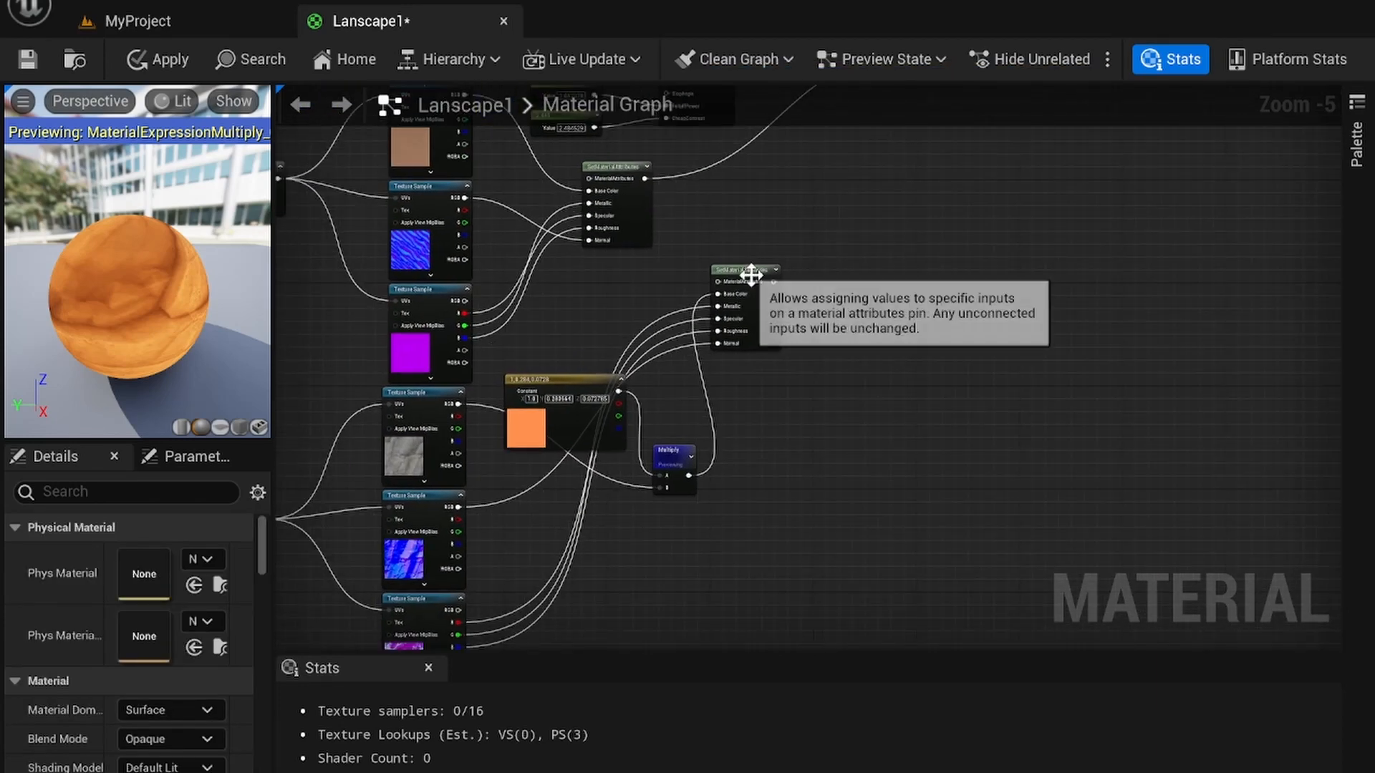
drag(752, 274, 782, 532)
Move the second BlendMaterialAttributes node down, closer to the tinted rock layer
right_drag(713, 284, 885, 563)
drag(948, 447, 974, 598)
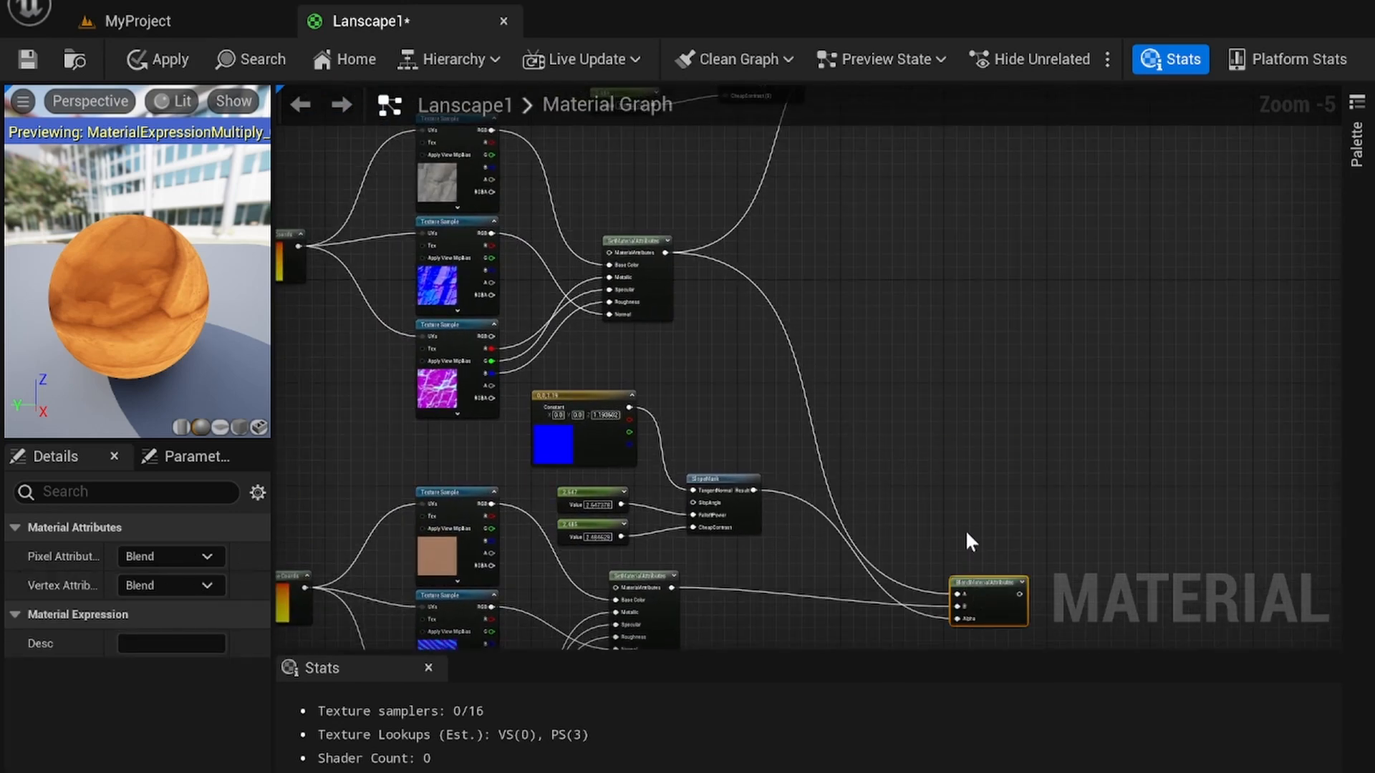
right_drag(966, 532, 846, 190)
drag(866, 239, 900, 336)
right_drag(826, 418, 788, 268)
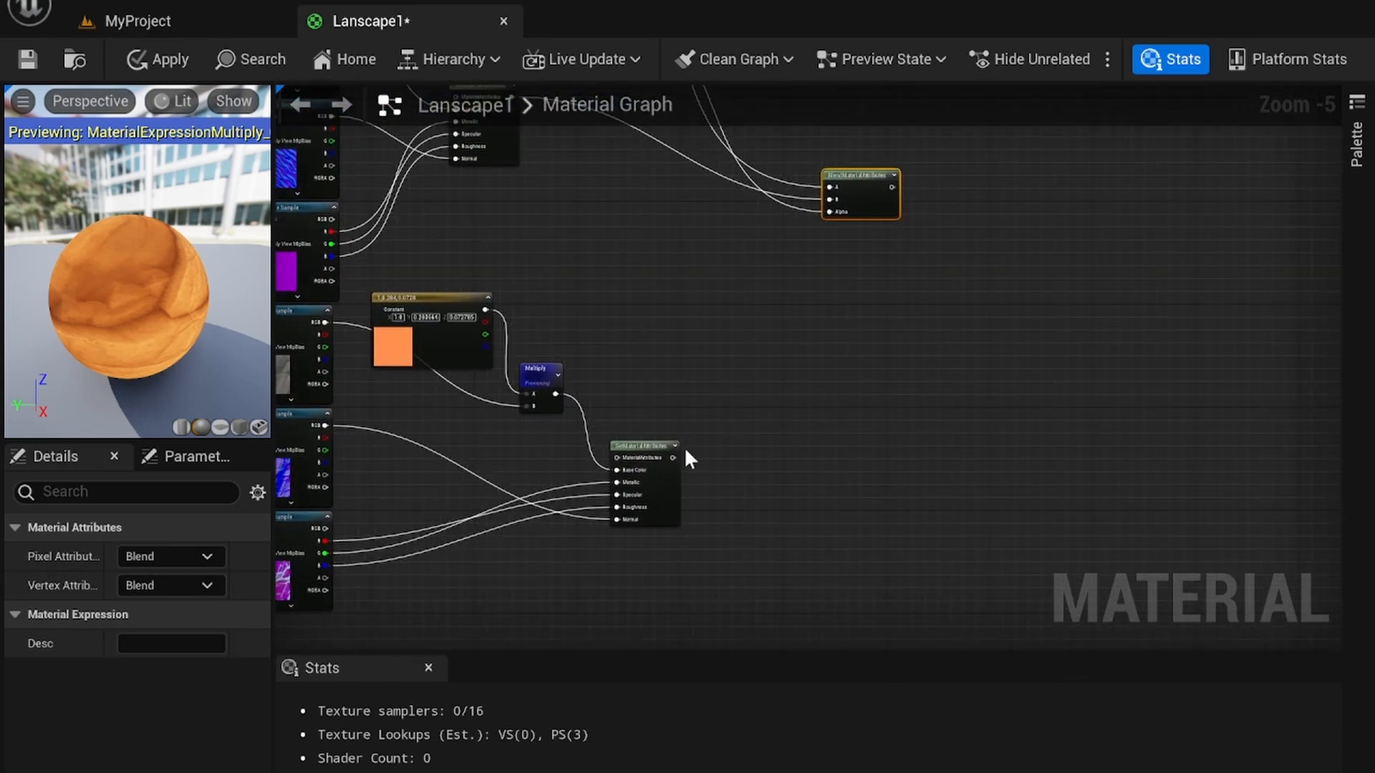
Connect the tinted rock layer's SetMaterialAttributes output to input A of the second BlendMaterialAttributes node and preview that blend on the sphere
drag(673, 458, 834, 184)
right_drag(832, 289, 809, 341)
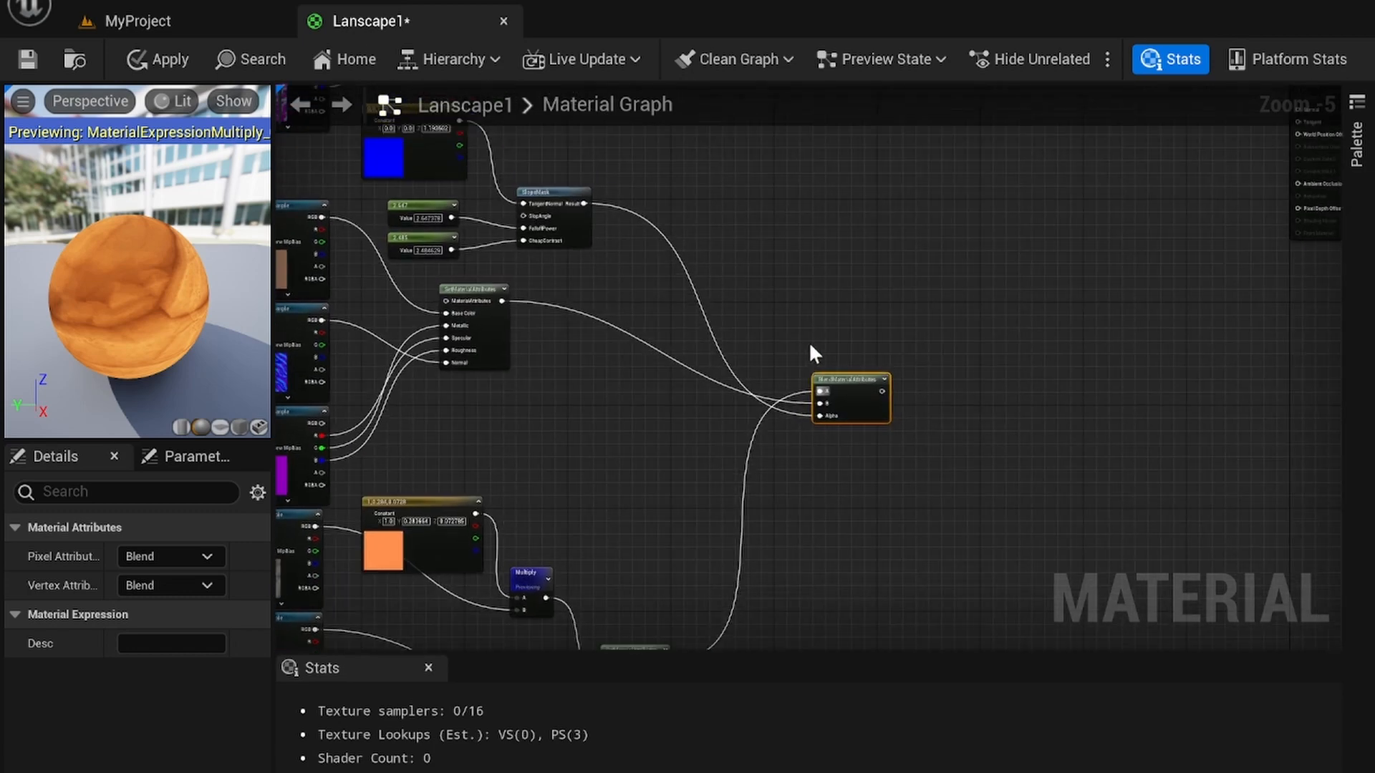
right_click(845, 390)
click(887, 427)
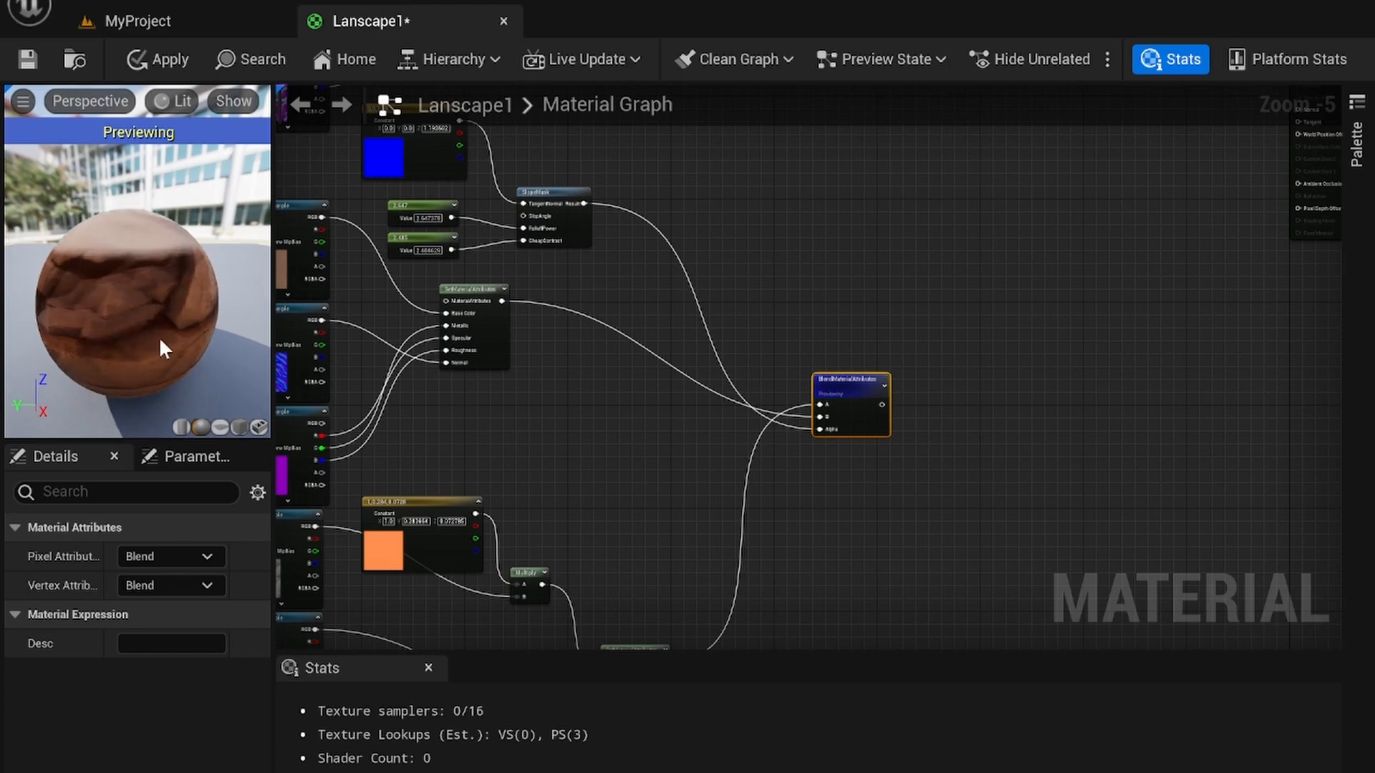
drag(178, 240, 120, 247)
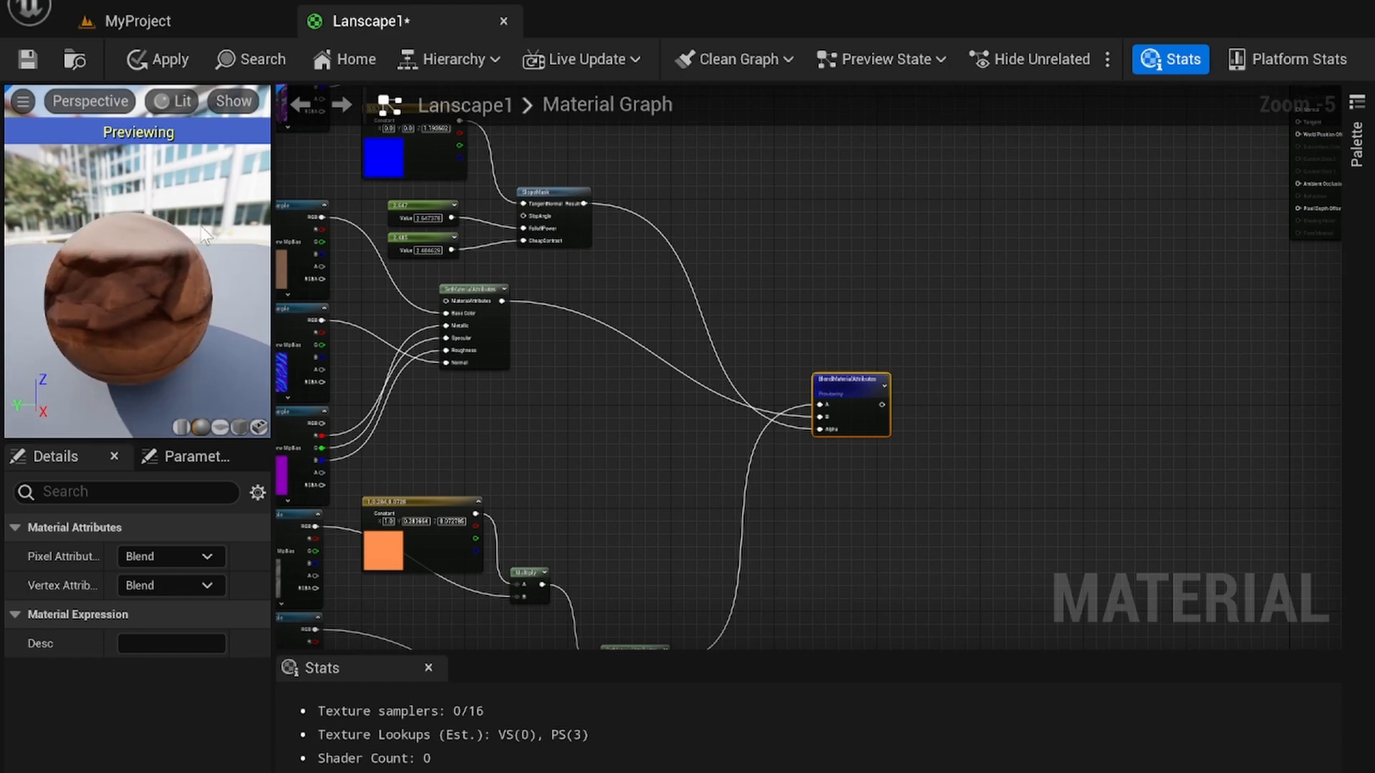
Line up the two BlendMaterialAttributes nodes one above the other and move the Lanscape1 output node slightly down
right_drag(1000, 331, 690, 433)
scroll(699, 427, down, 1)
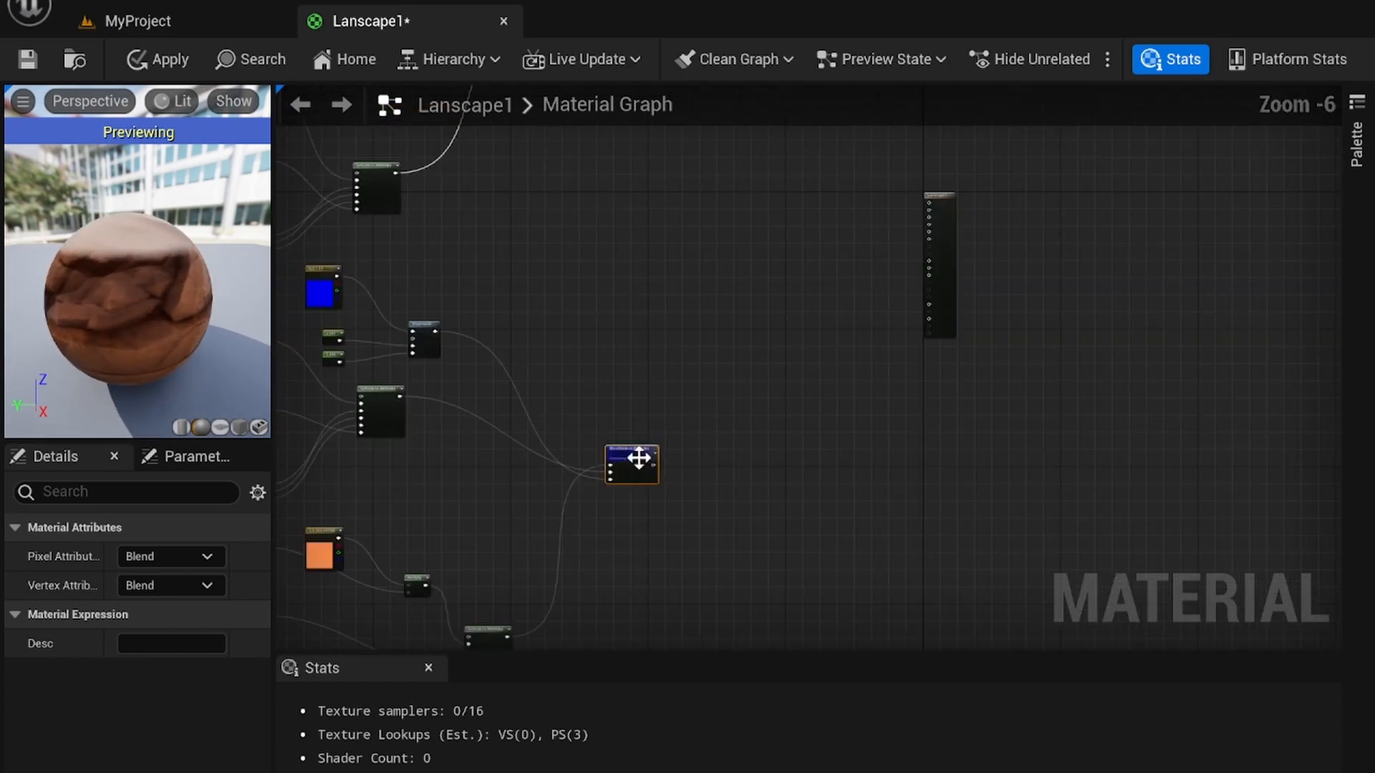
drag(638, 458, 651, 345)
right_drag(699, 256, 684, 511)
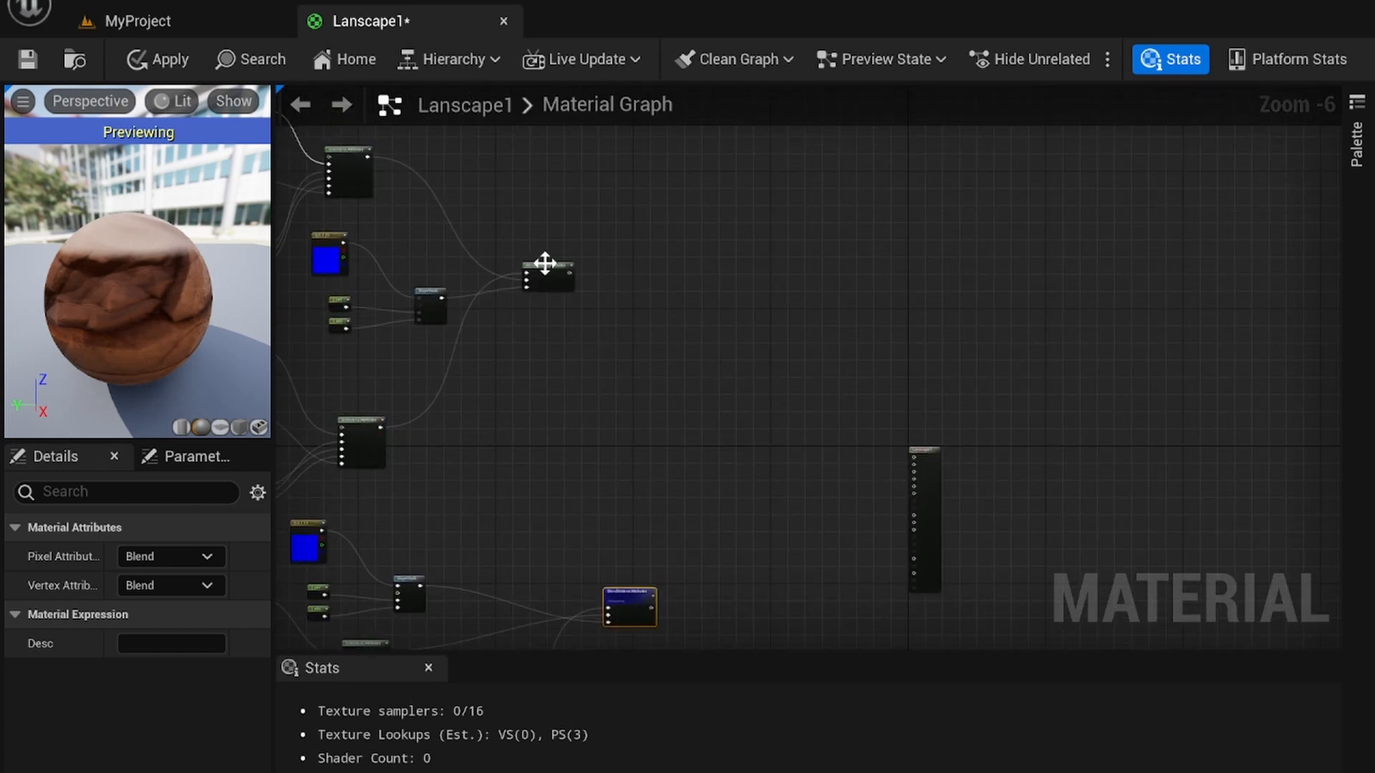
drag(544, 263, 627, 479)
right_drag(705, 455, 647, 297)
scroll(748, 330, up, 1)
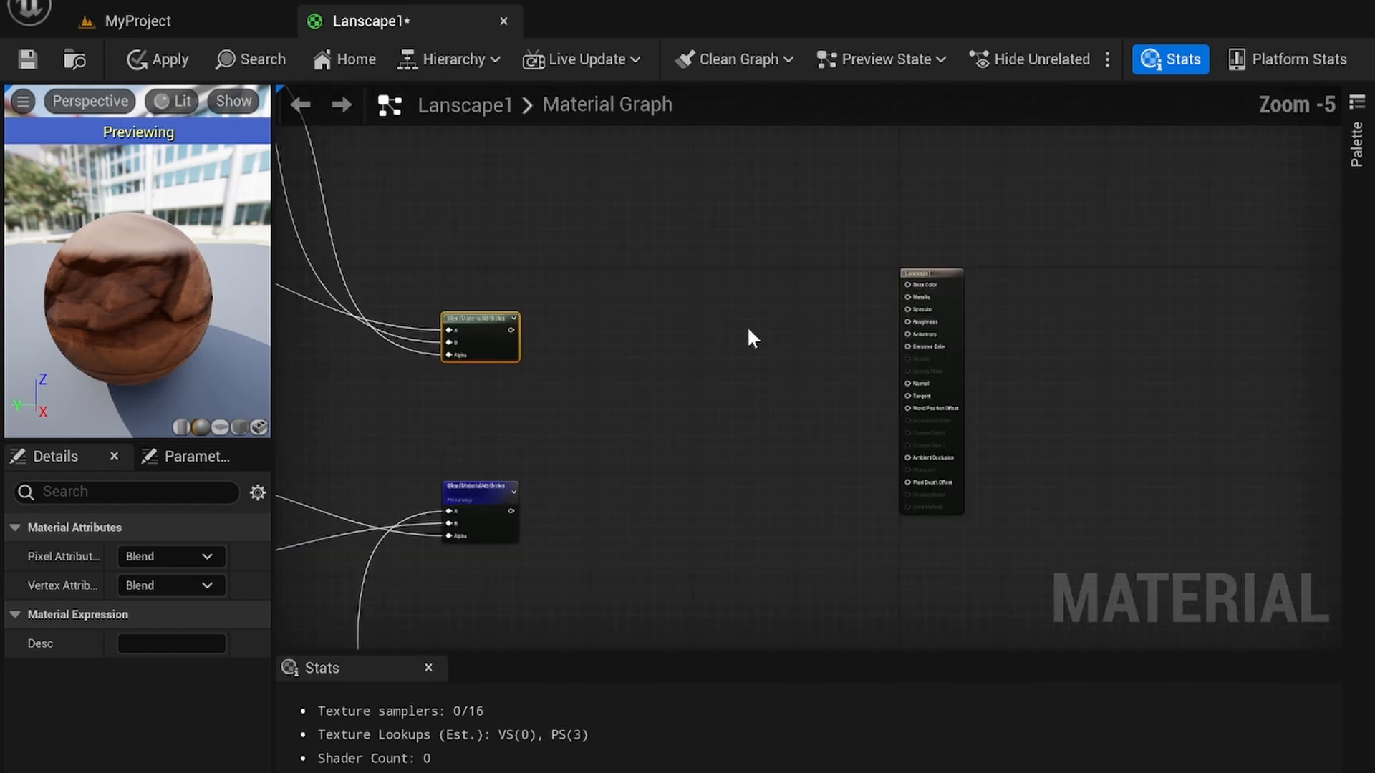
drag(930, 274, 943, 310)
right_drag(658, 404, 676, 360)
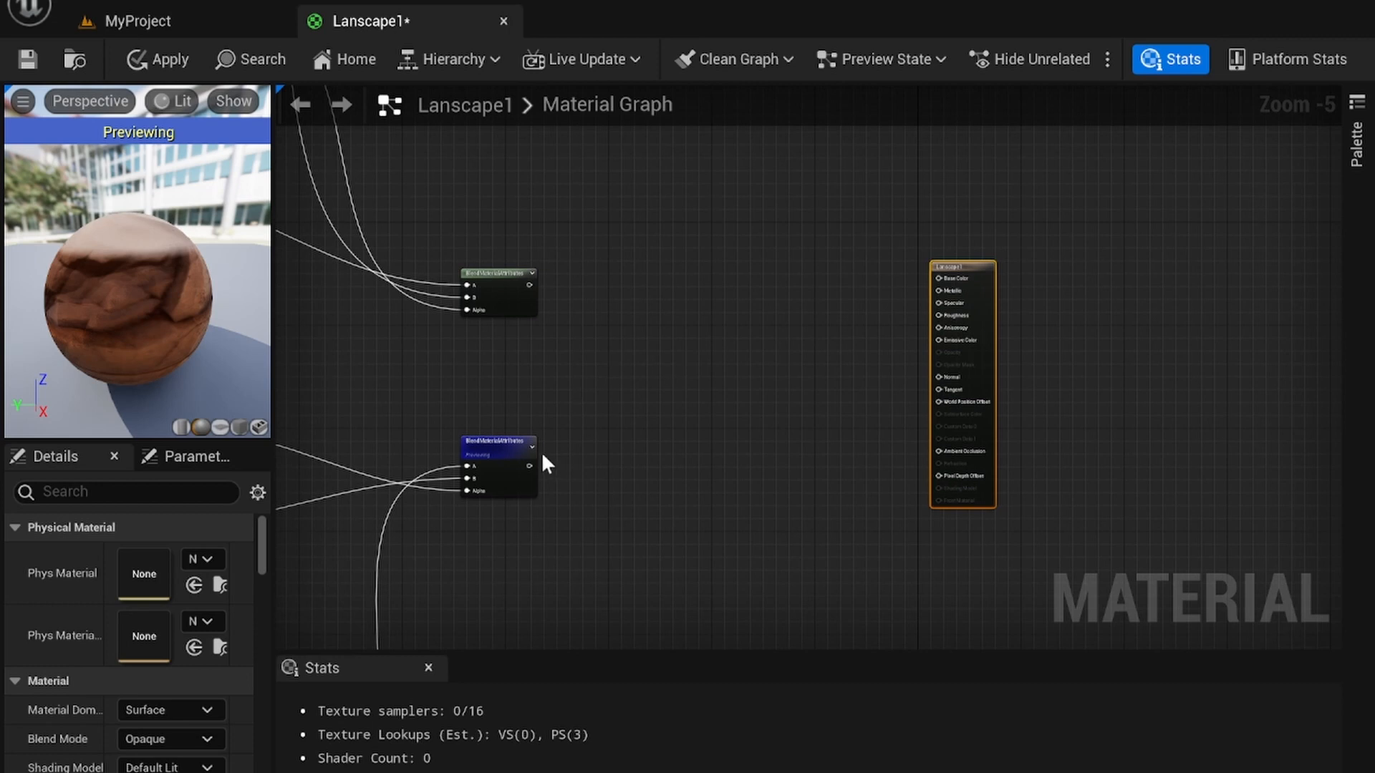
Stop previewing the second BlendMaterialAttributes node
click(489, 441)
right_click(488, 442)
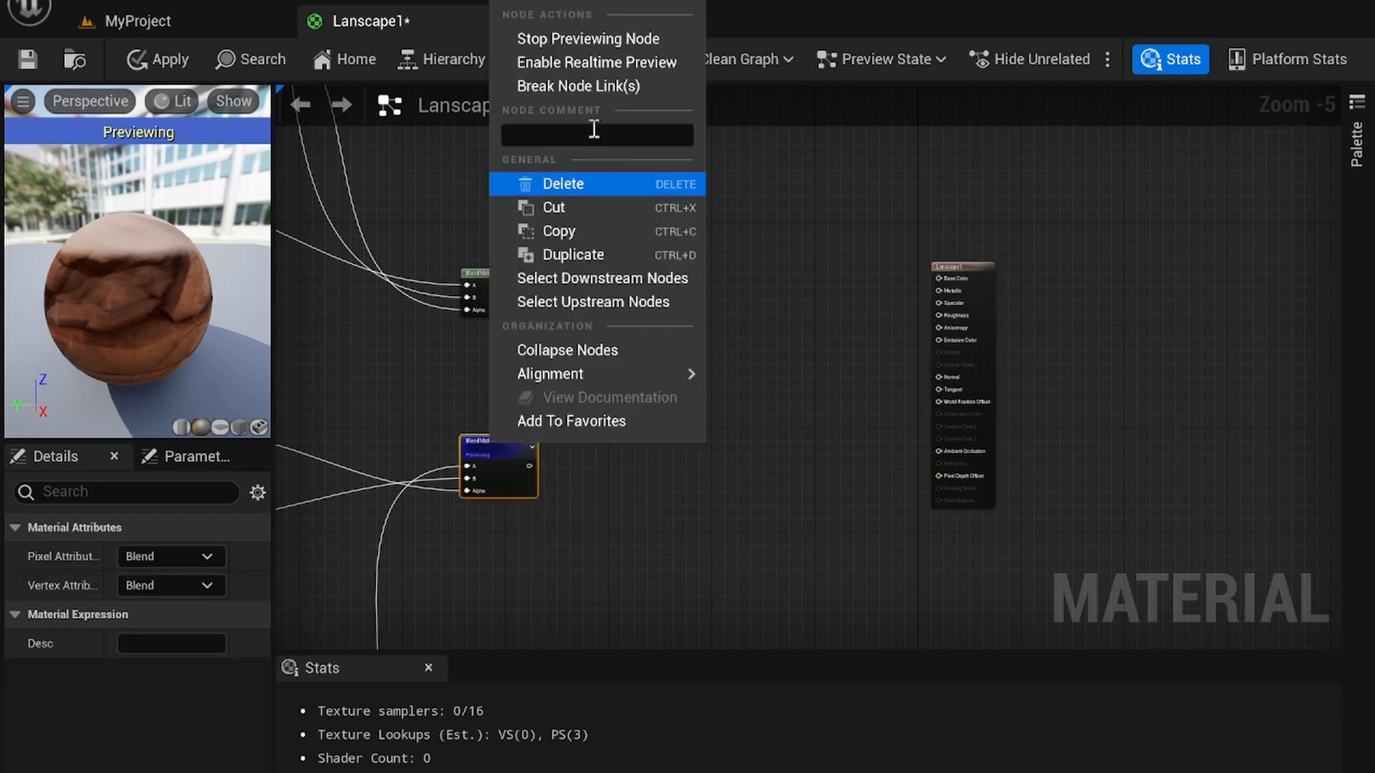
click(571, 40)
Add a LandscapeLayerBlend node and place it between the two BlendMaterialAttributes nodes and the material output node
right_click(620, 373)
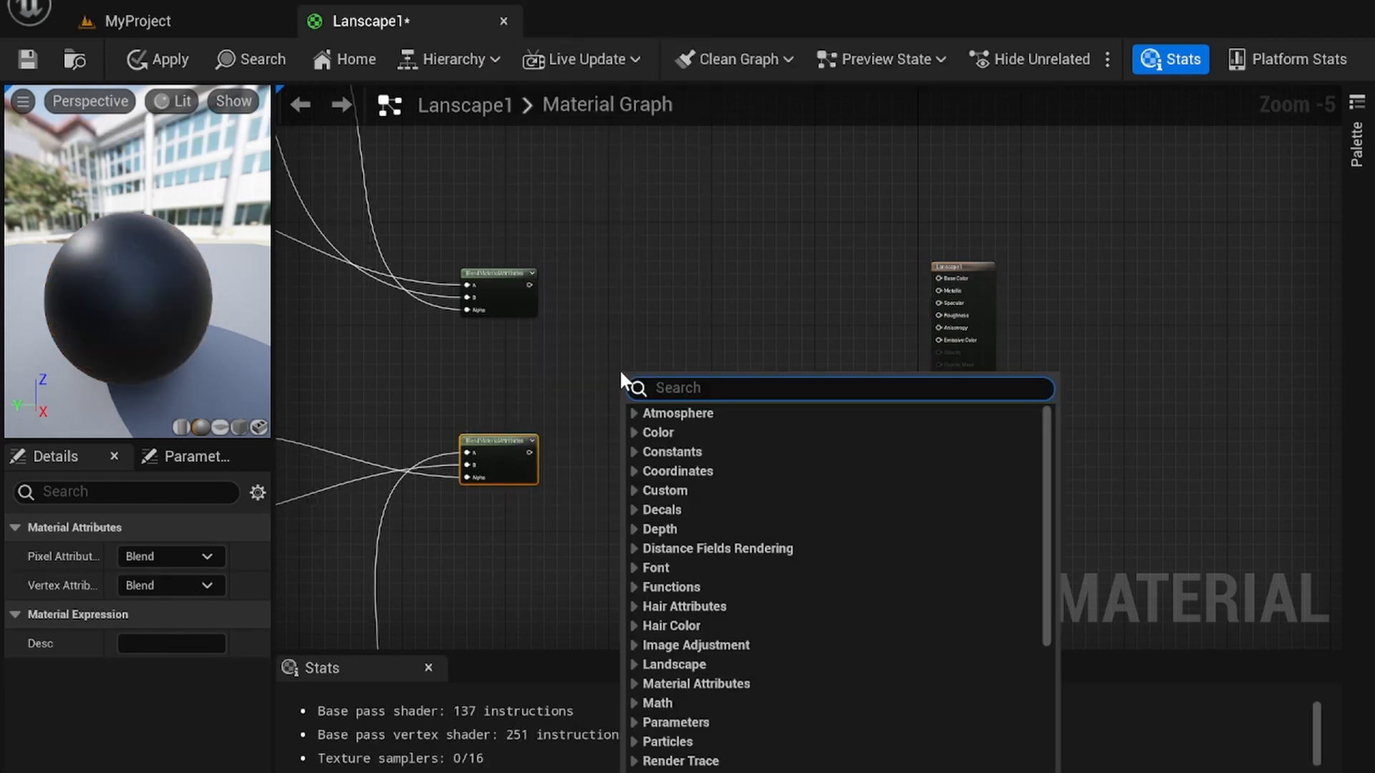
text(lands)
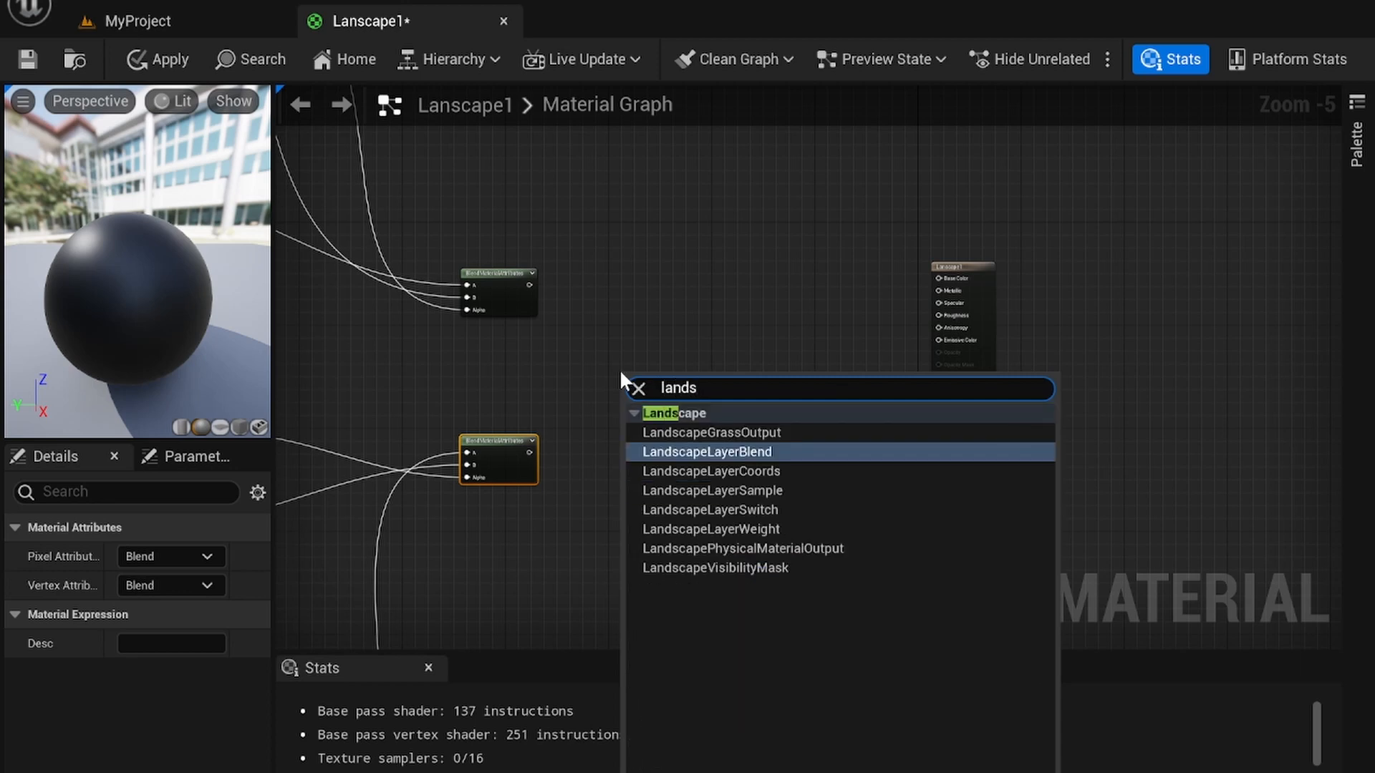
key(Return)
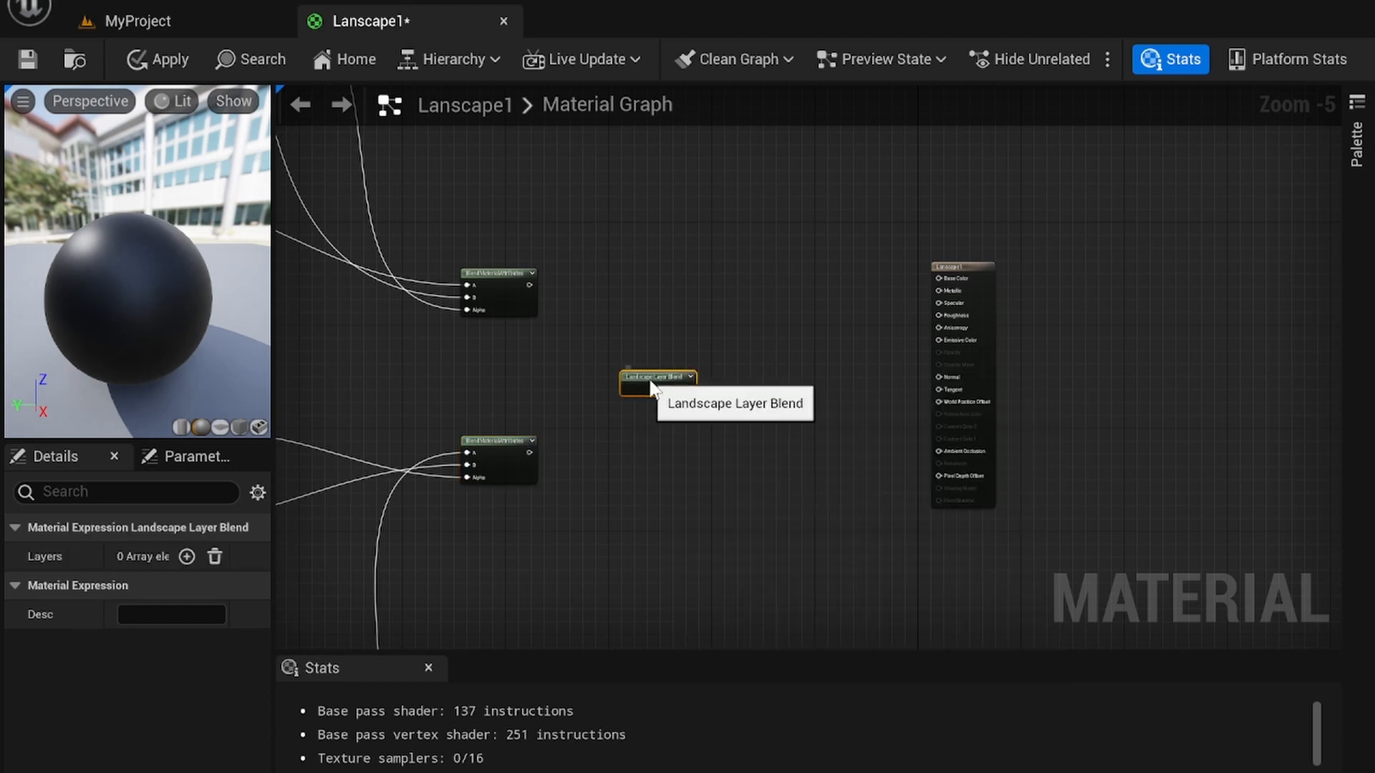
drag(653, 386, 698, 340)
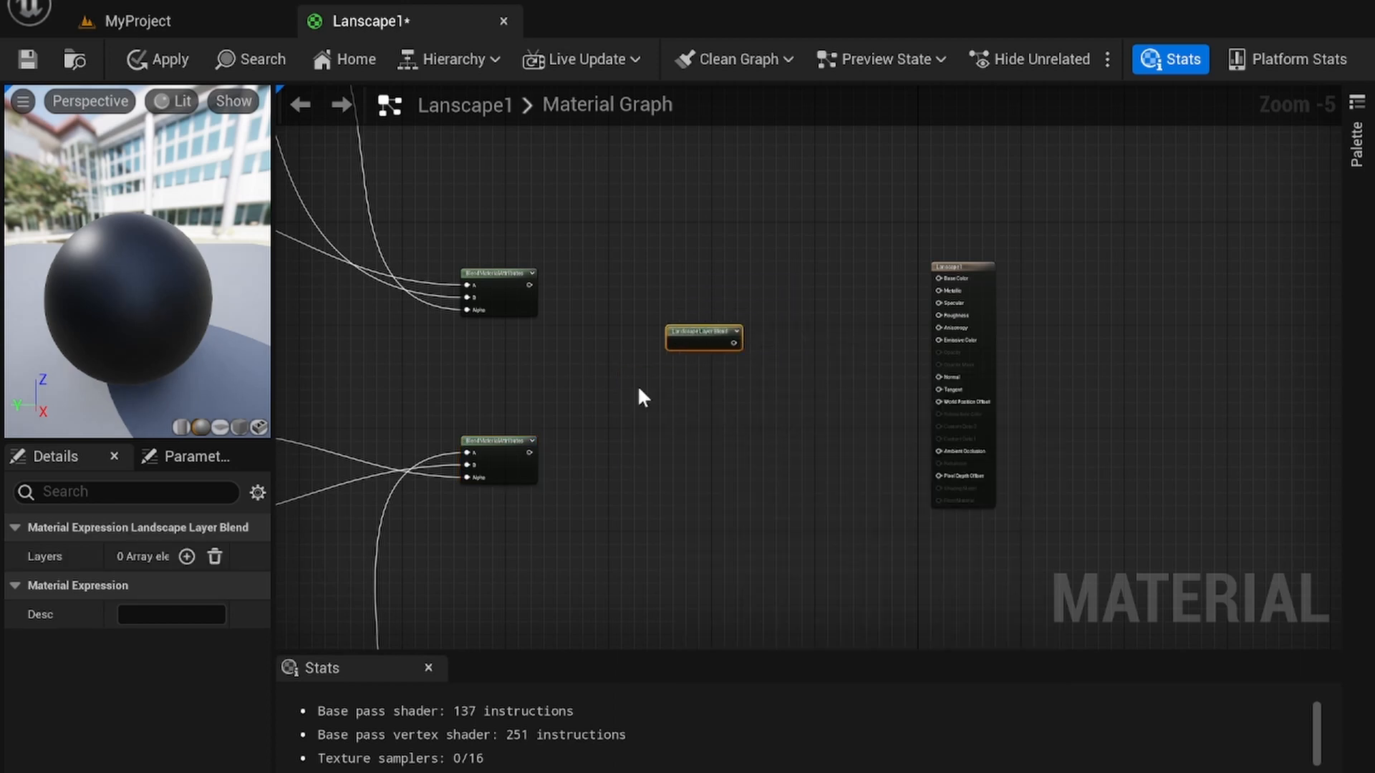
Add two layers to the Landscape Layer Blend node and name the first one Grass Stone
click(187, 556)
click(186, 556)
click(27, 587)
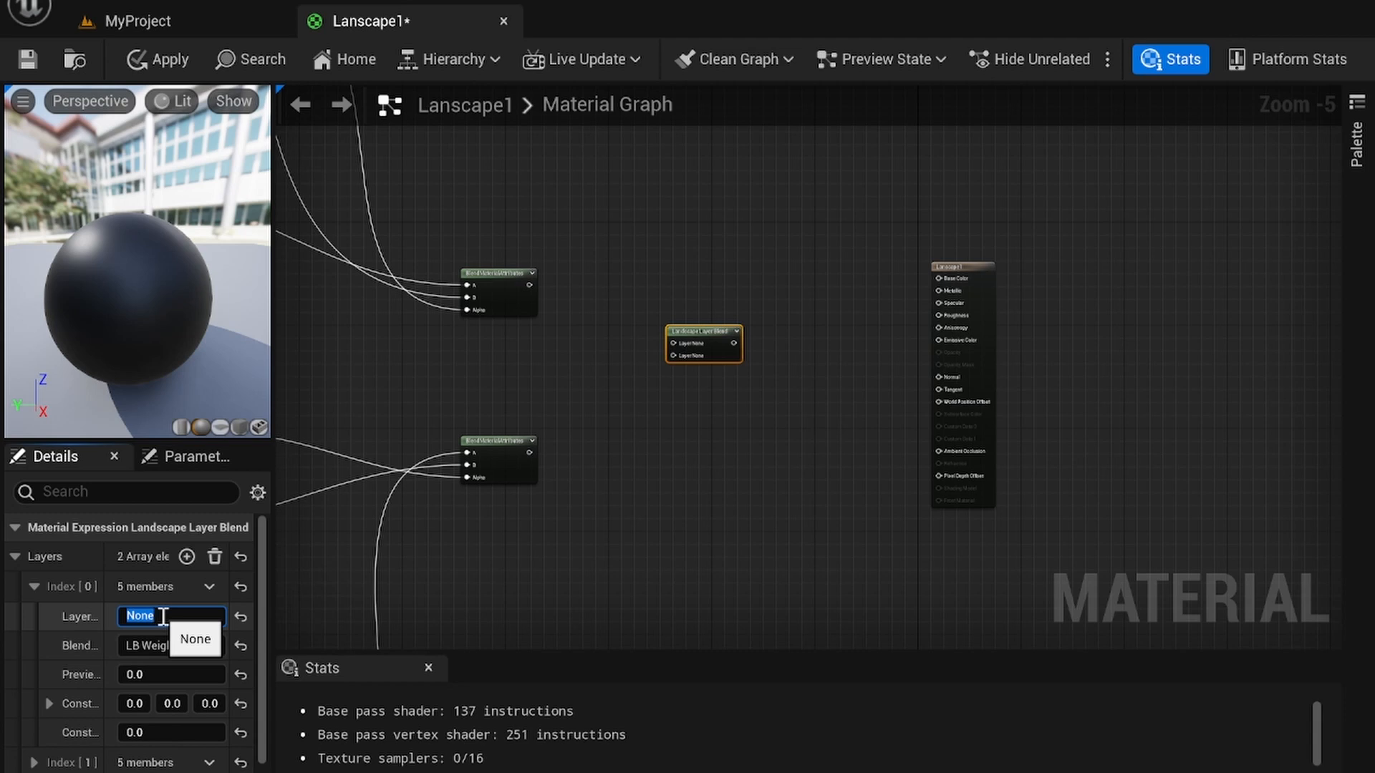
text(Grass St)
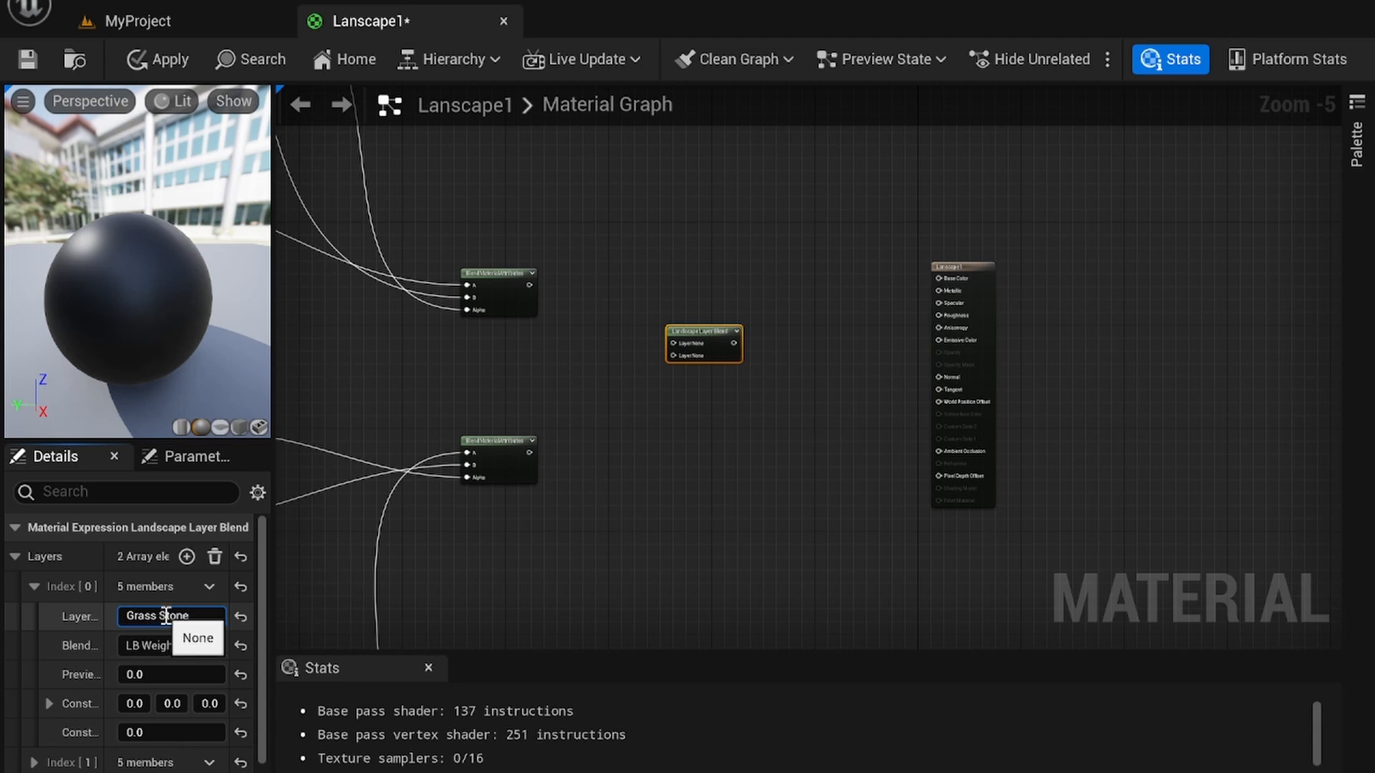
key(Return)
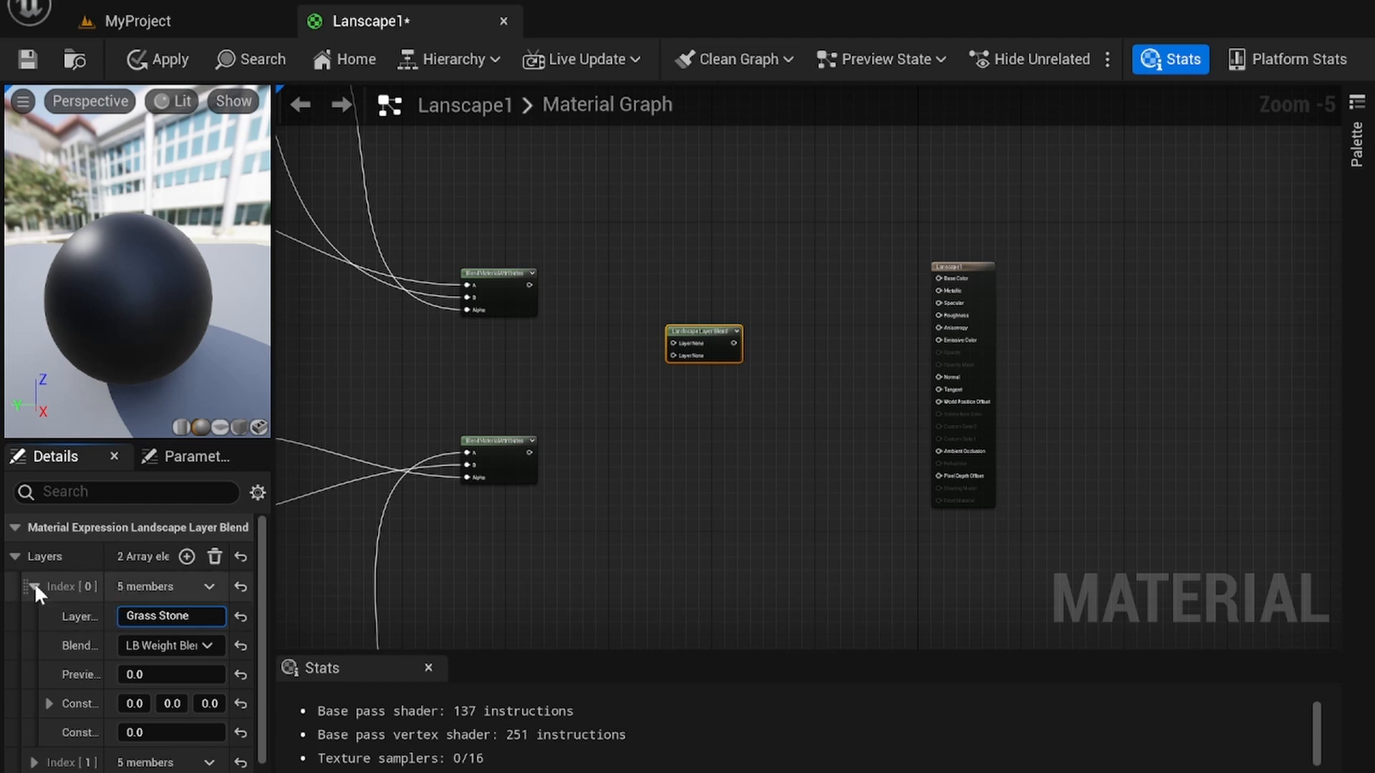
Name the second layer of the Landscape Layer Blend node Sand Stone
click(34, 586)
click(34, 617)
click(142, 646)
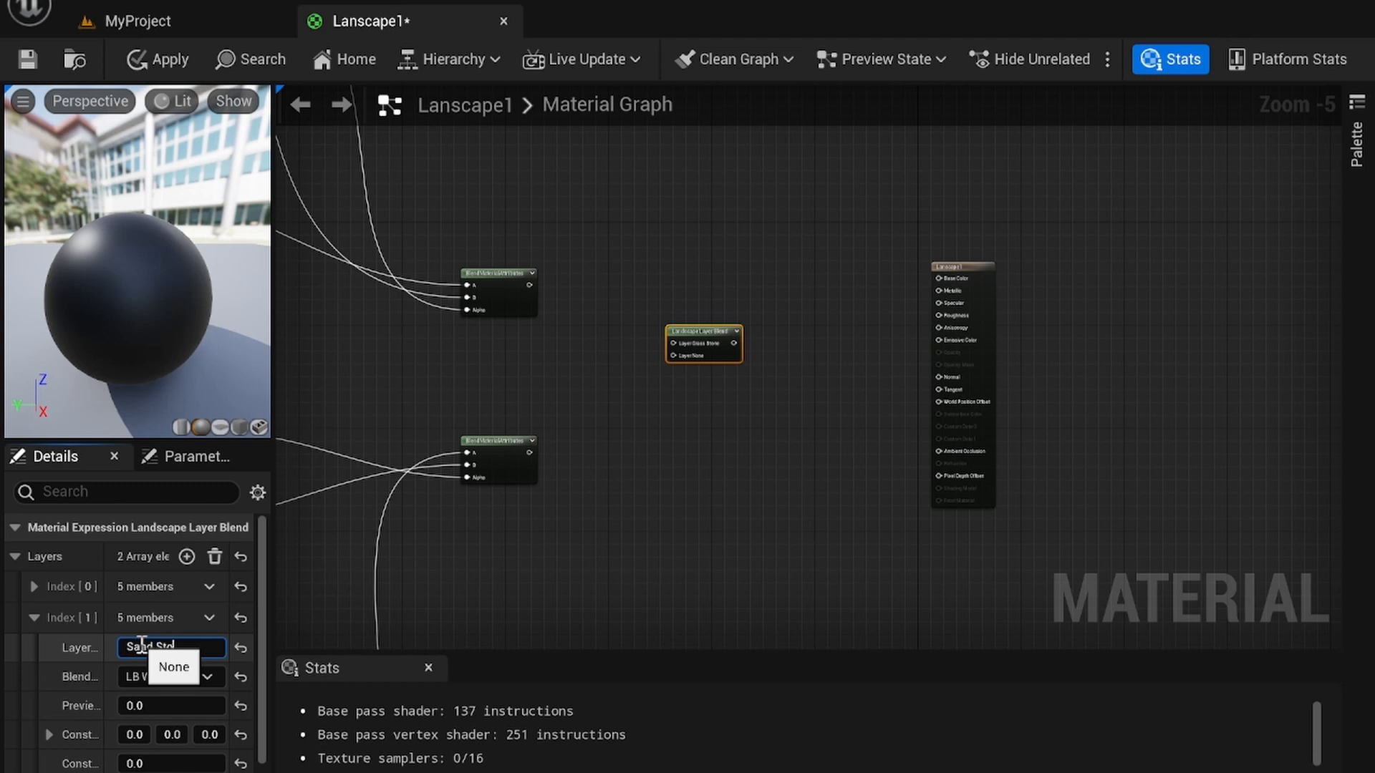
click(831, 496)
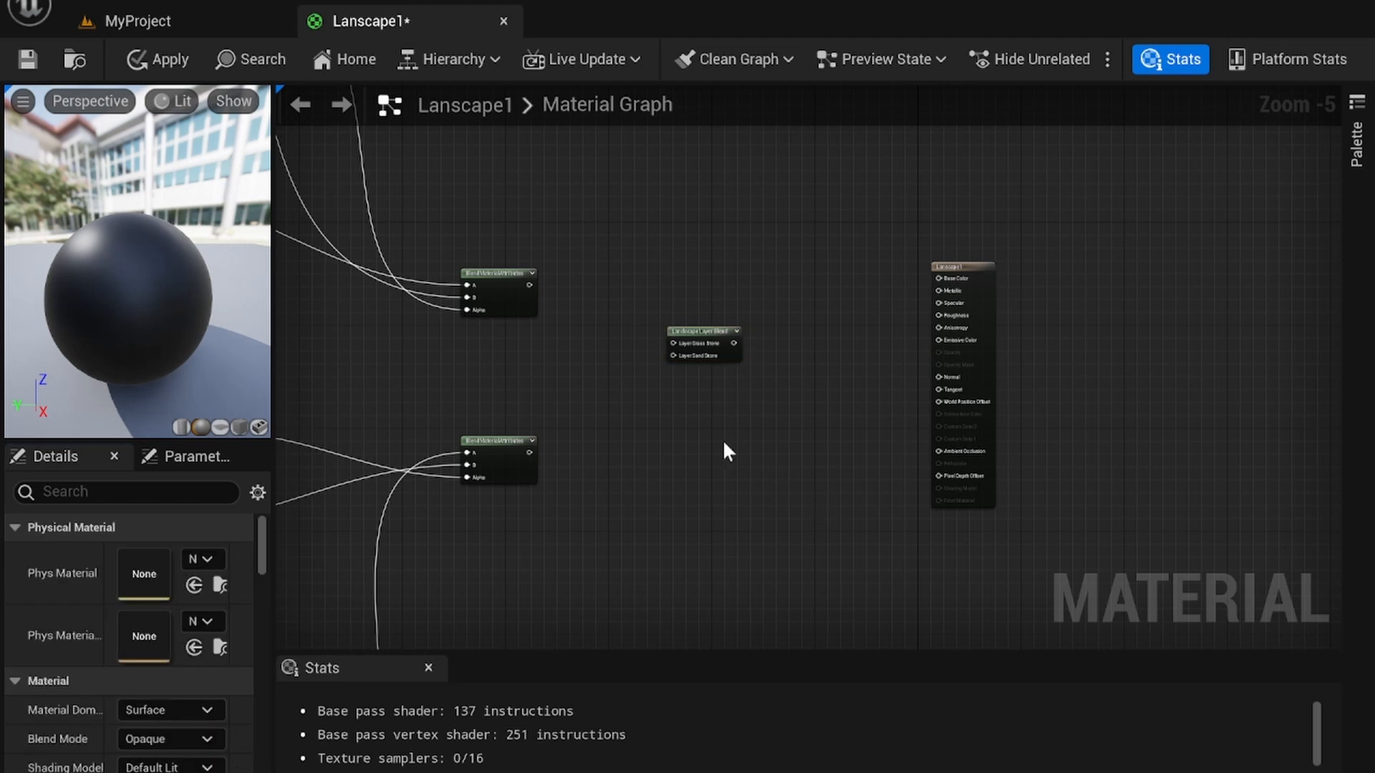
Connect the lower BlendMaterialAttributes output to Layer Sand Stone and the upper one to Layer Grass Stone
right_drag(691, 421, 674, 449)
drag(510, 481, 654, 384)
drag(511, 313, 629, 359)
Add a GetMaterialAttributes node between the Landscape Layer Blend and the material output node
right_drag(945, 320, 921, 348)
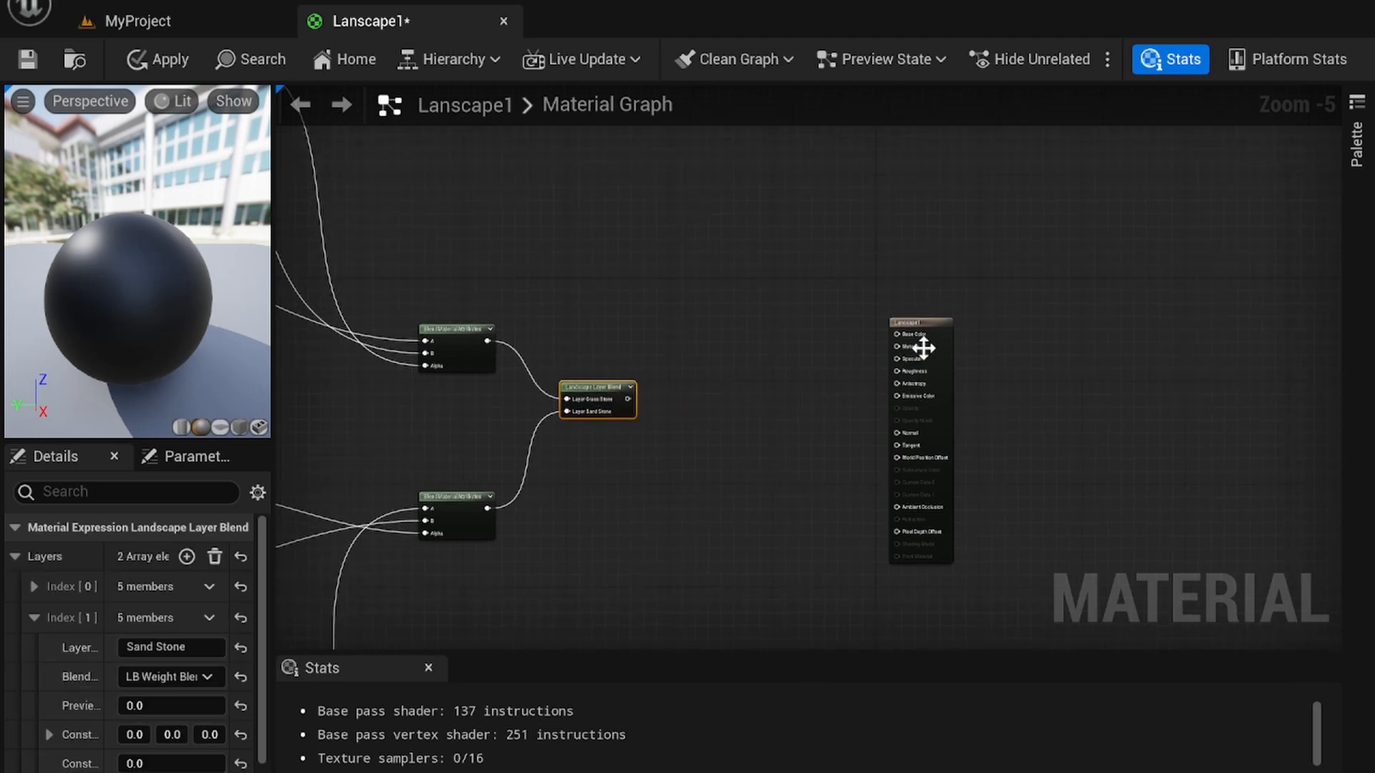
right_click(729, 390)
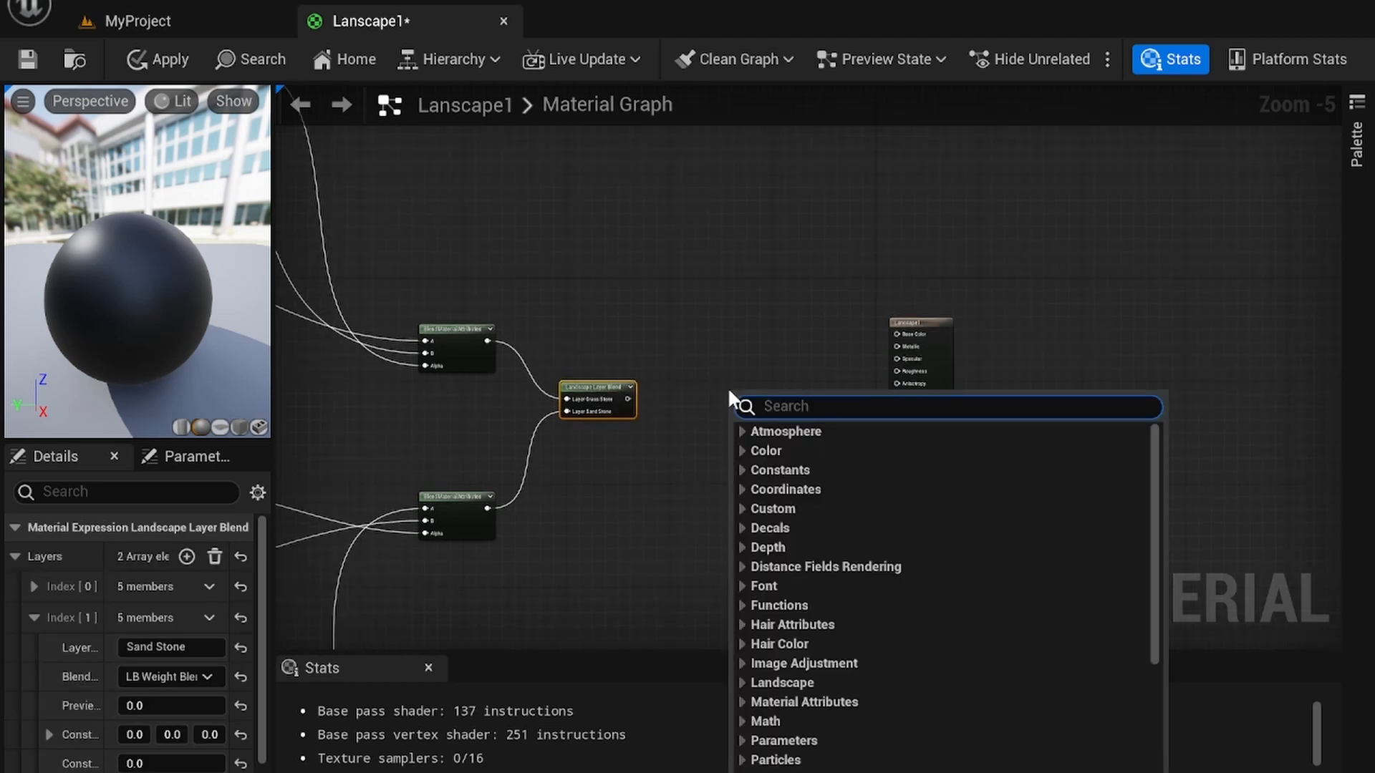
text(get)
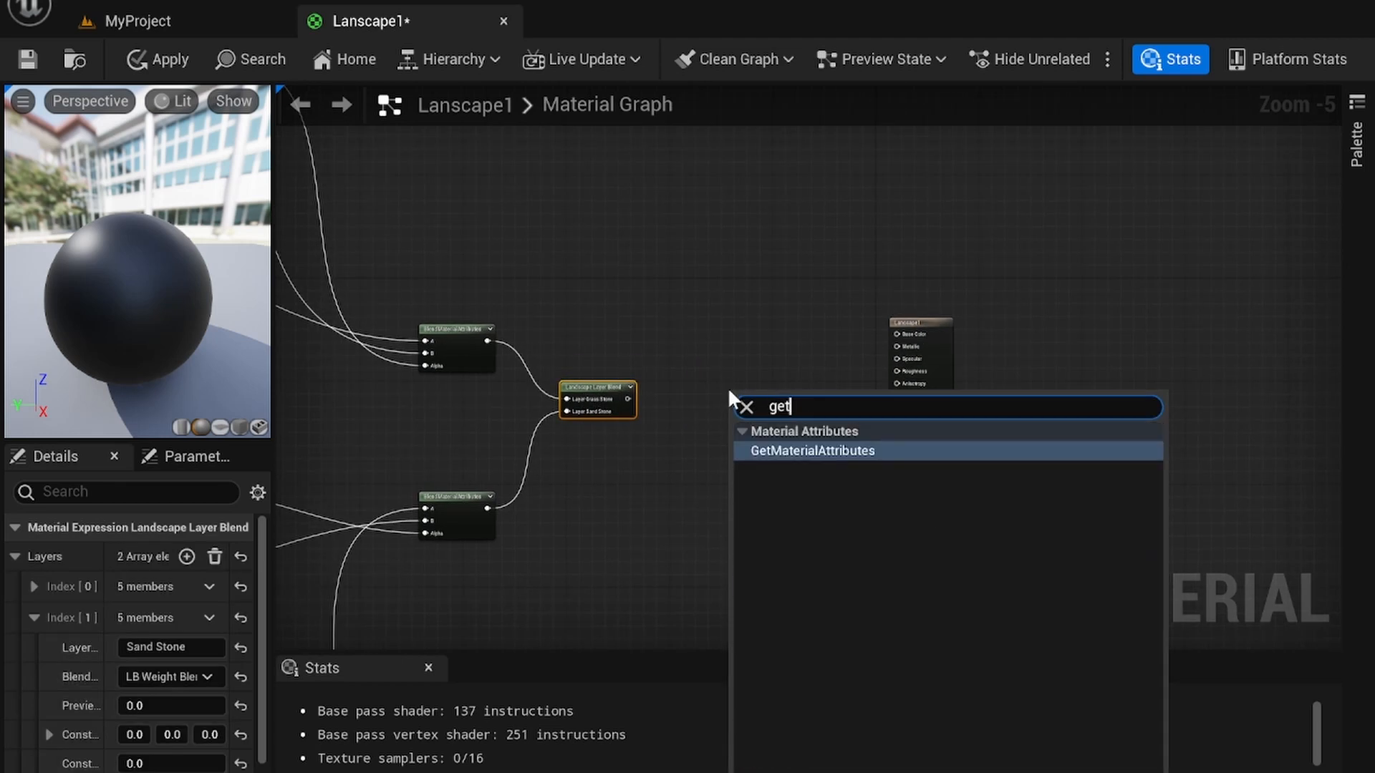
click(805, 452)
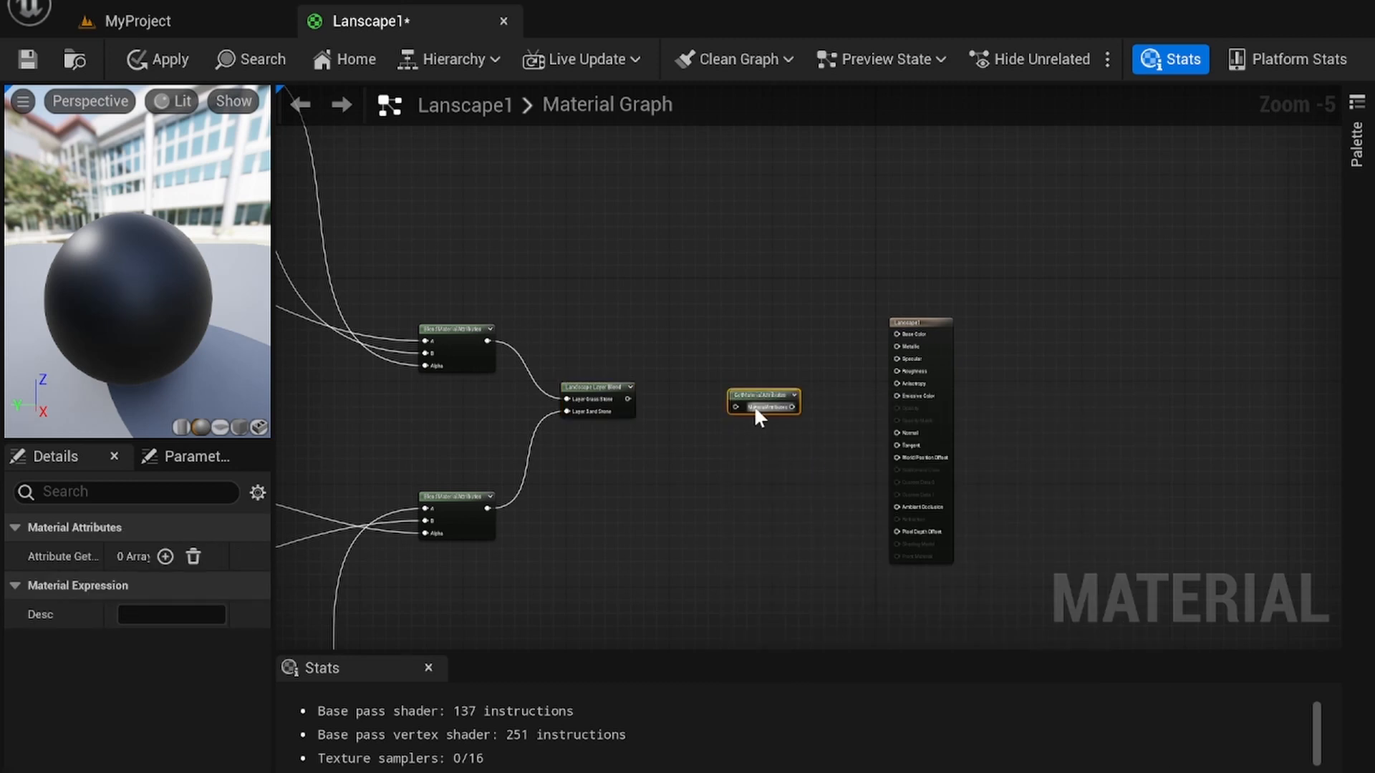
Add five attributes to the GetMaterialAttributes node: BaseColor, Metallic, Specular, Roughness and, in place of Anisotropy, Normal
click(164, 556)
click(165, 556)
click(165, 557)
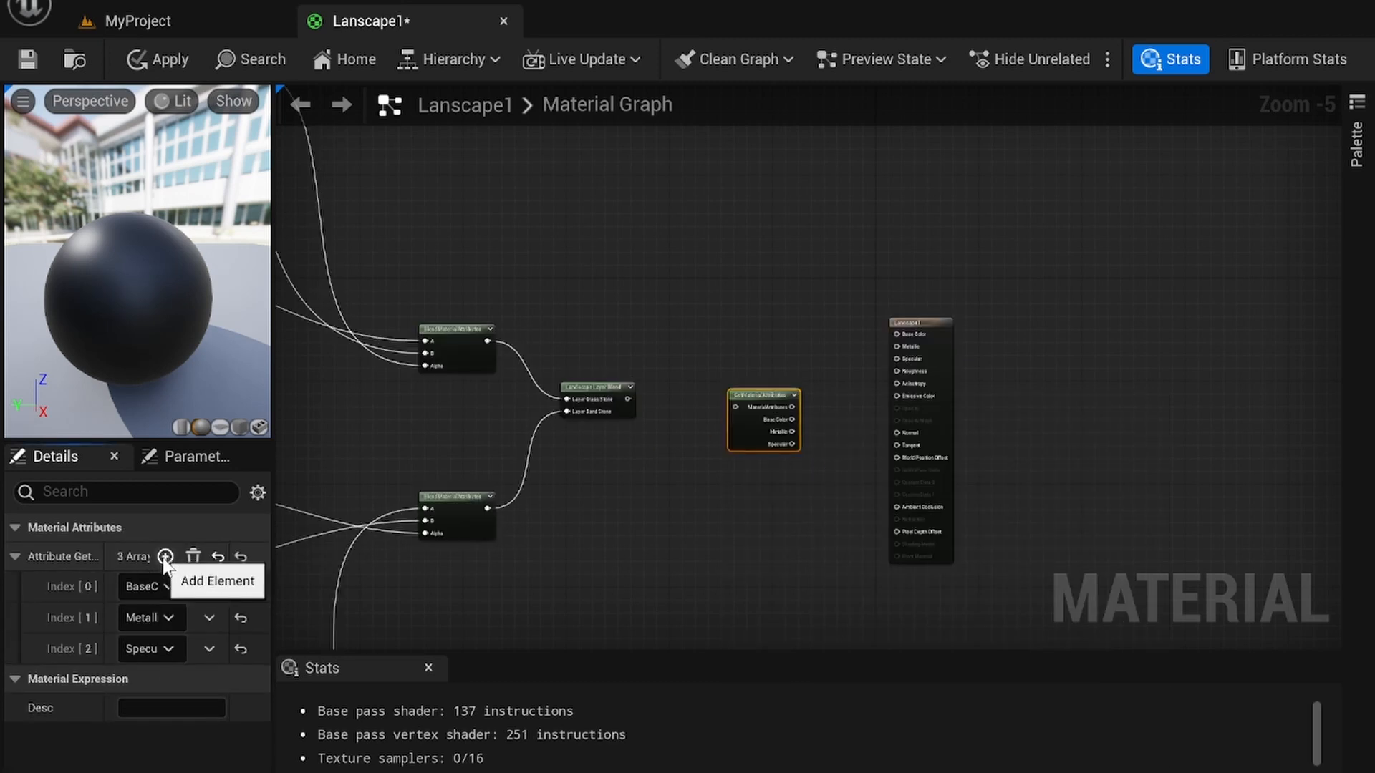
click(164, 556)
click(164, 556)
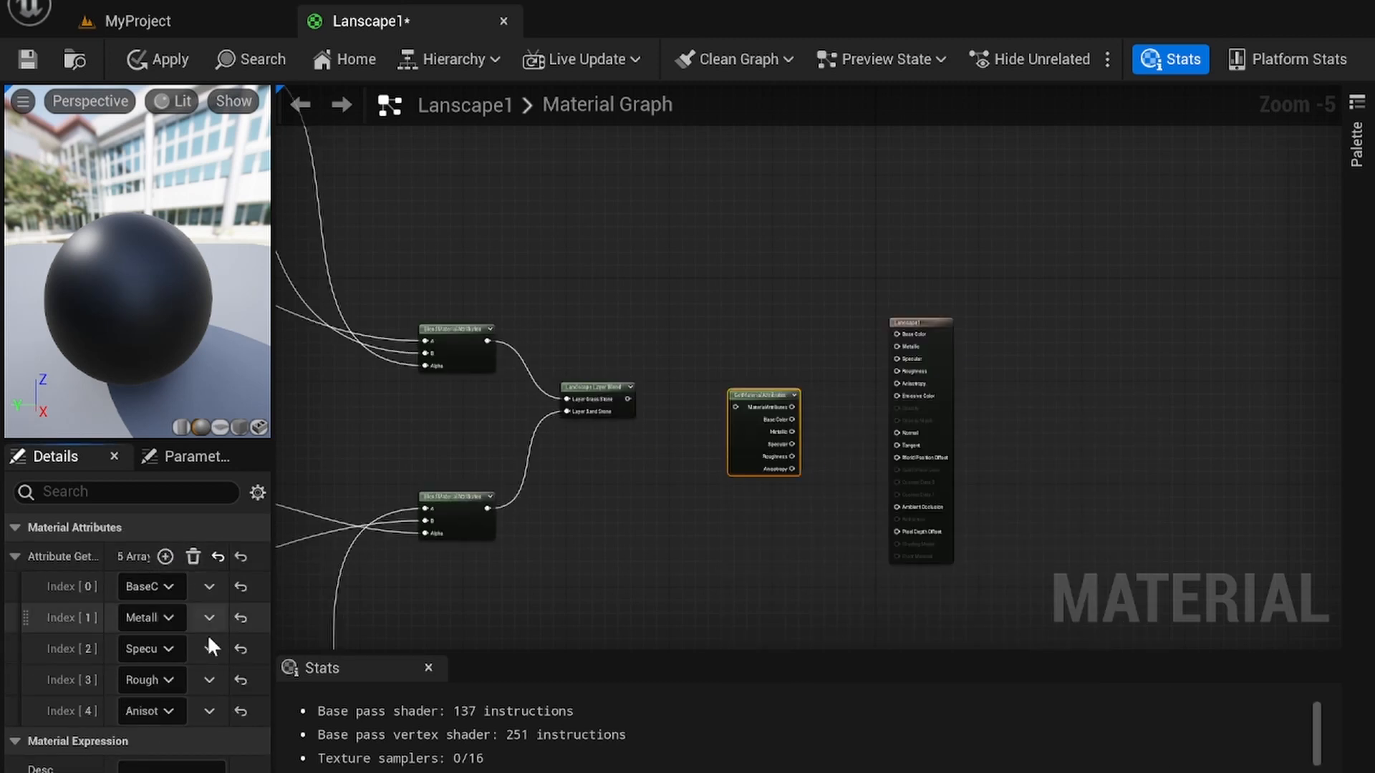
click(140, 710)
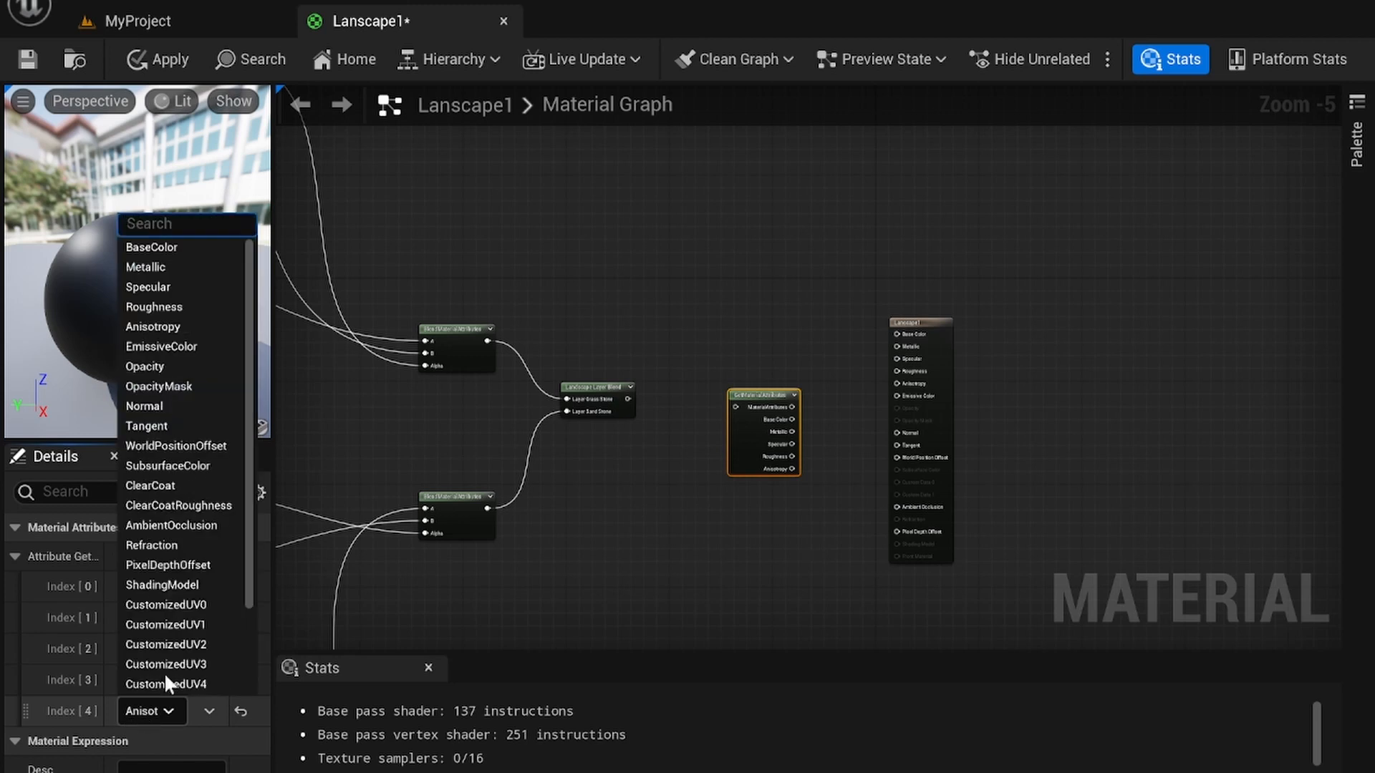
click(180, 408)
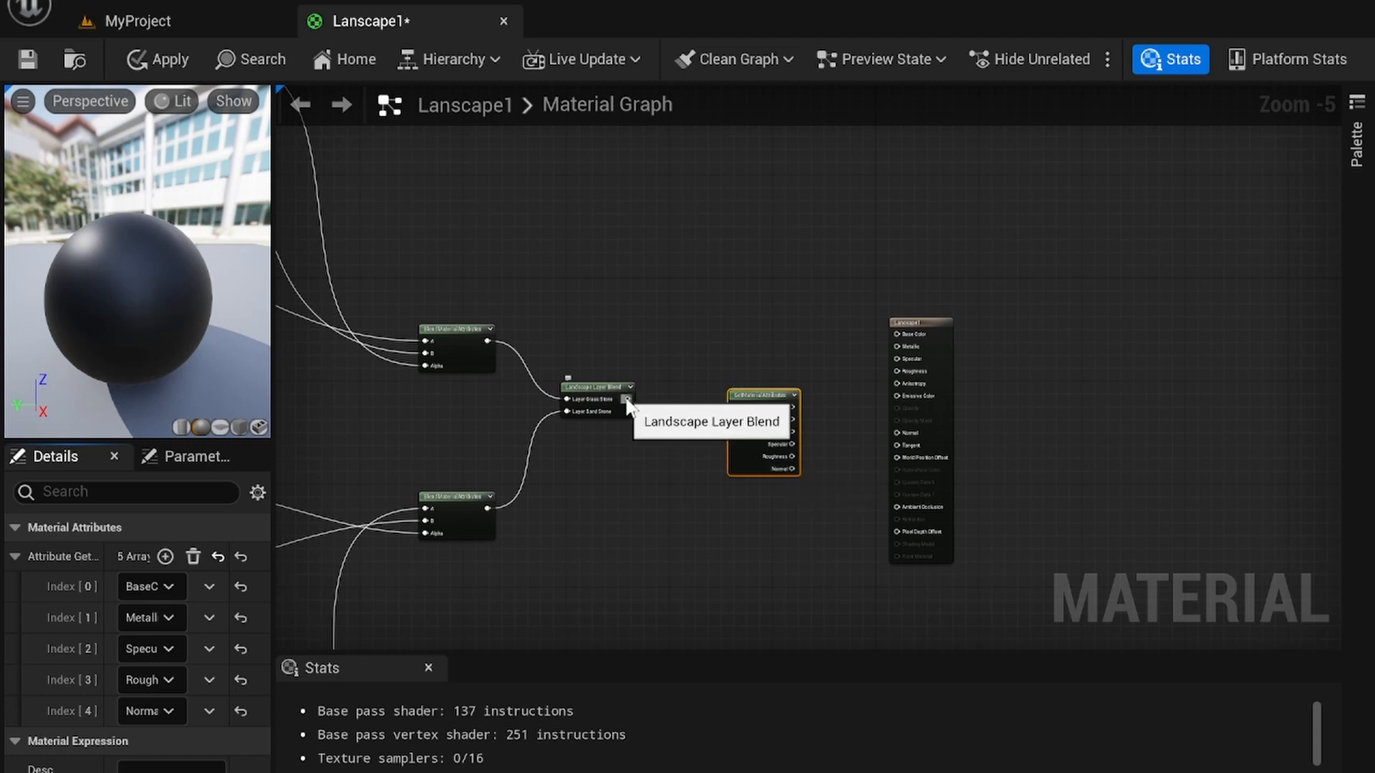
Wire the Landscape Layer Blend through GetMaterialAttributes into the material's Base Color, Metallic, Specular, Roughness and Normal inputs
drag(627, 399, 736, 406)
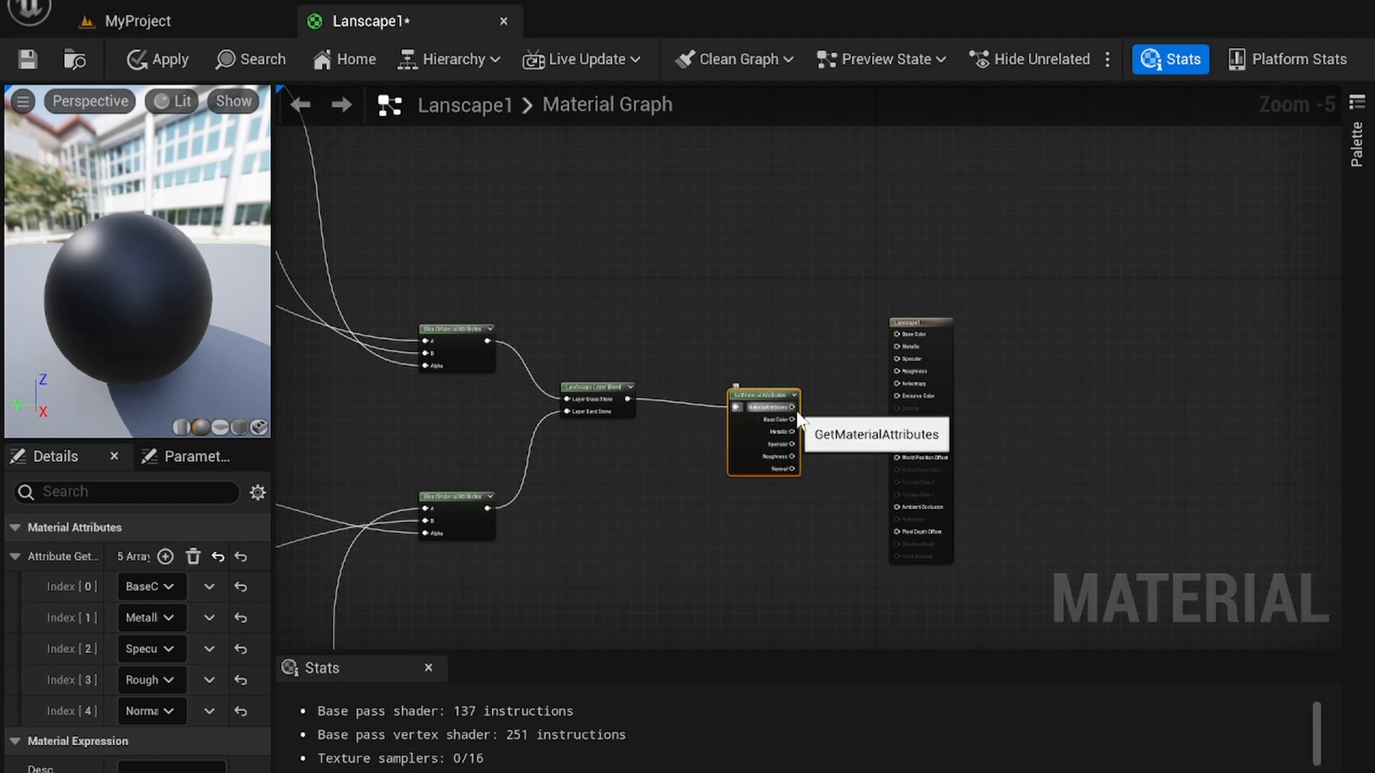
scroll(797, 422, up, 2)
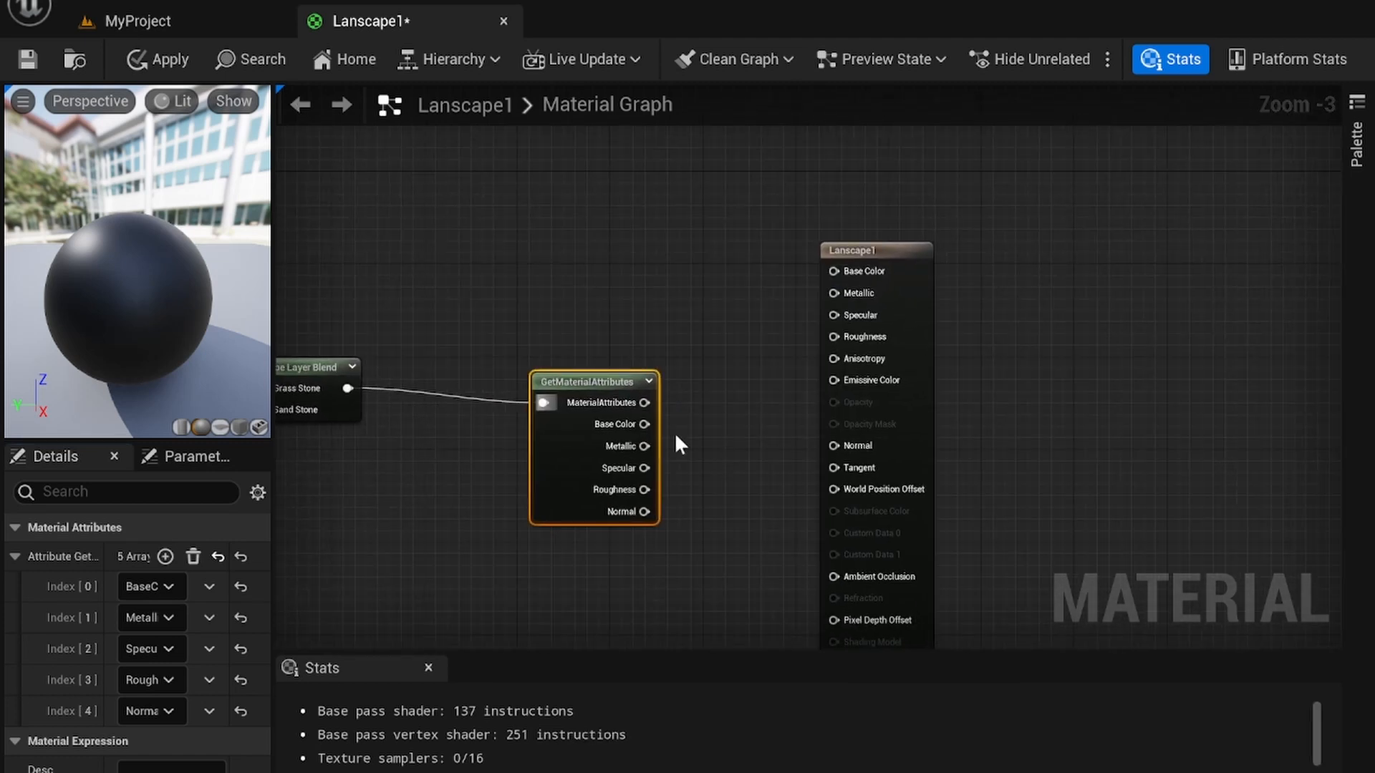
drag(646, 425, 833, 270)
drag(644, 446, 833, 293)
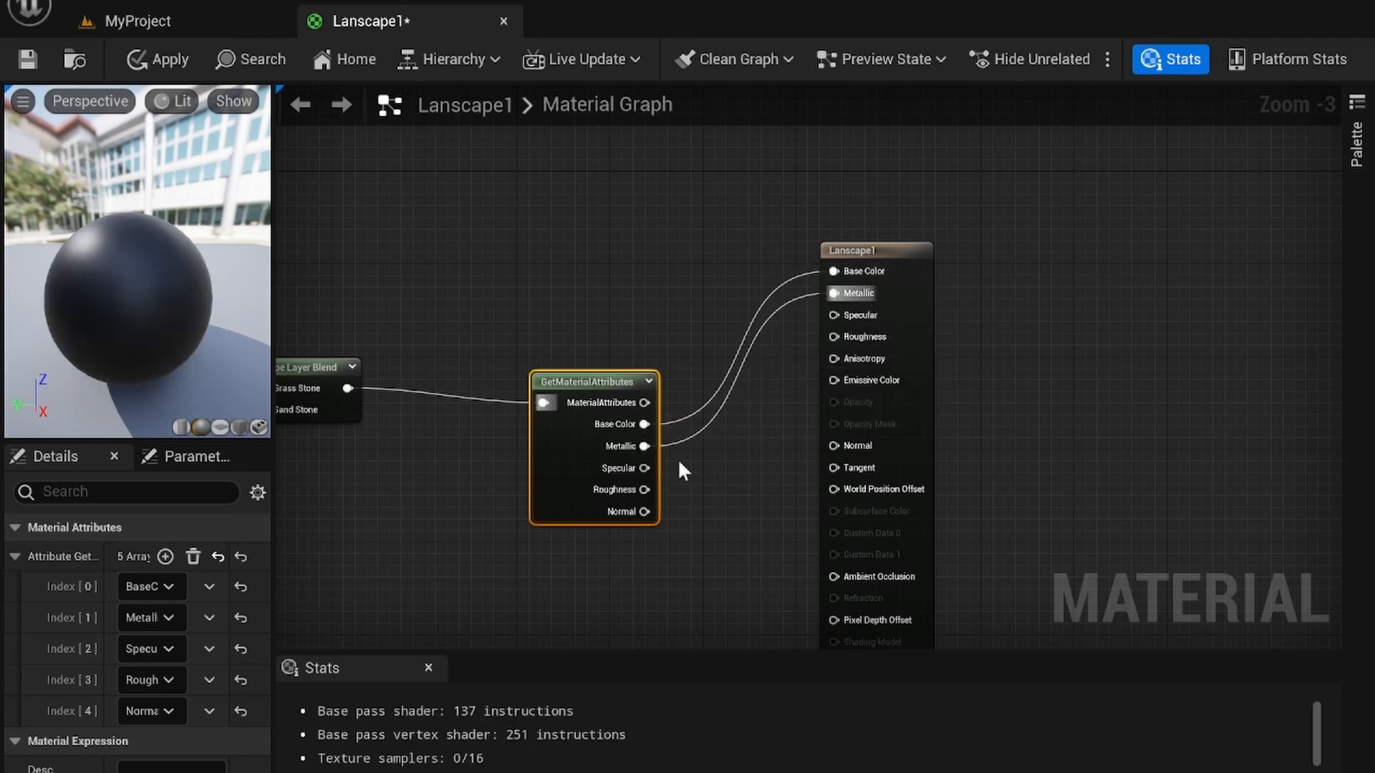
drag(642, 468, 833, 315)
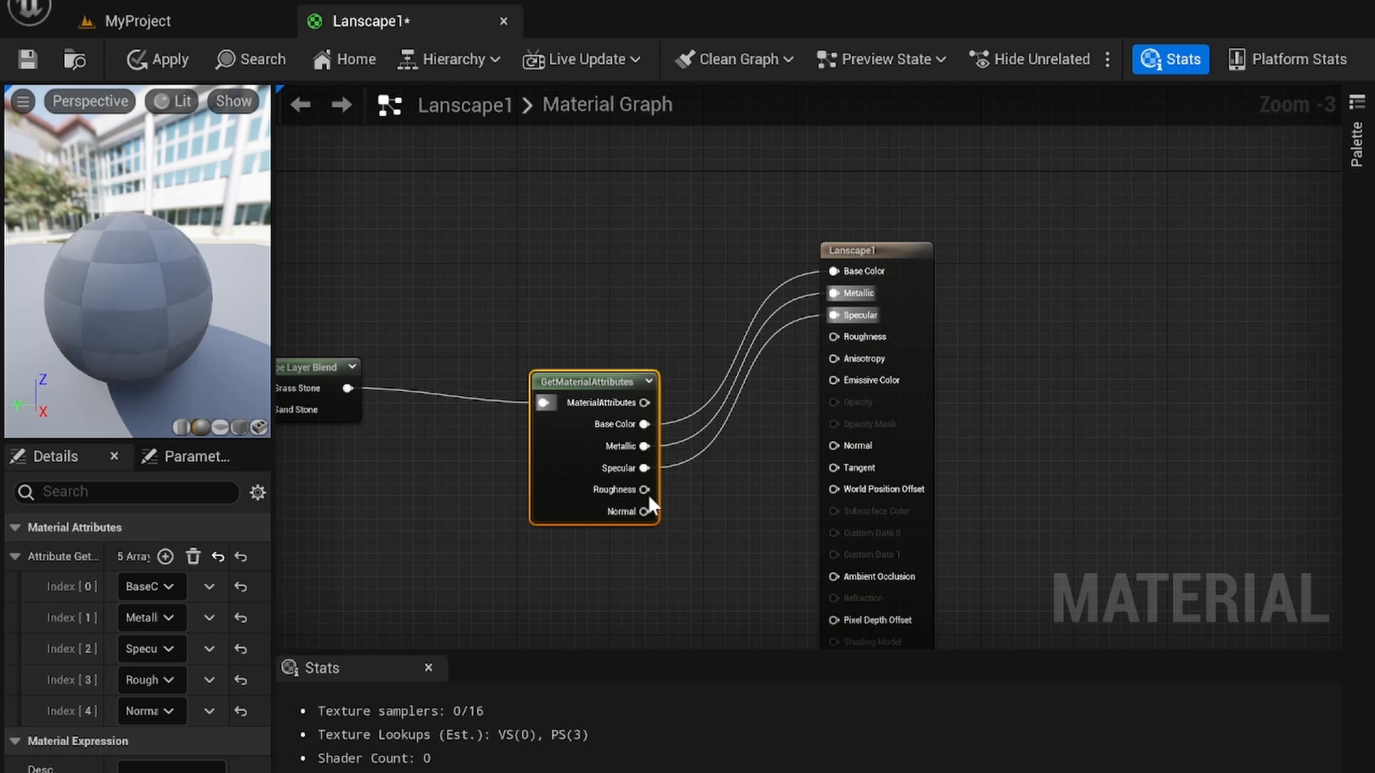
drag(645, 489, 834, 336)
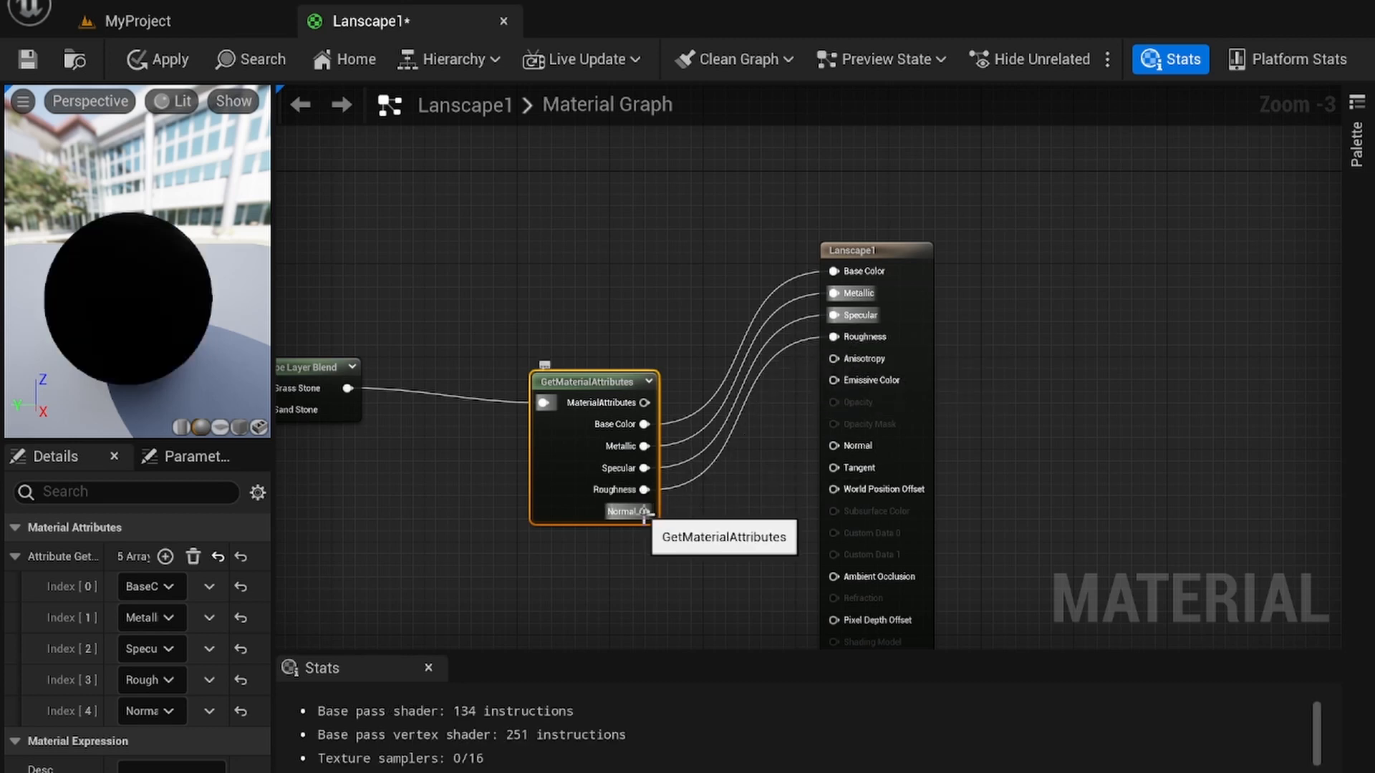
drag(644, 511, 833, 446)
right_drag(737, 544, 840, 466)
scroll(841, 466, down, 2)
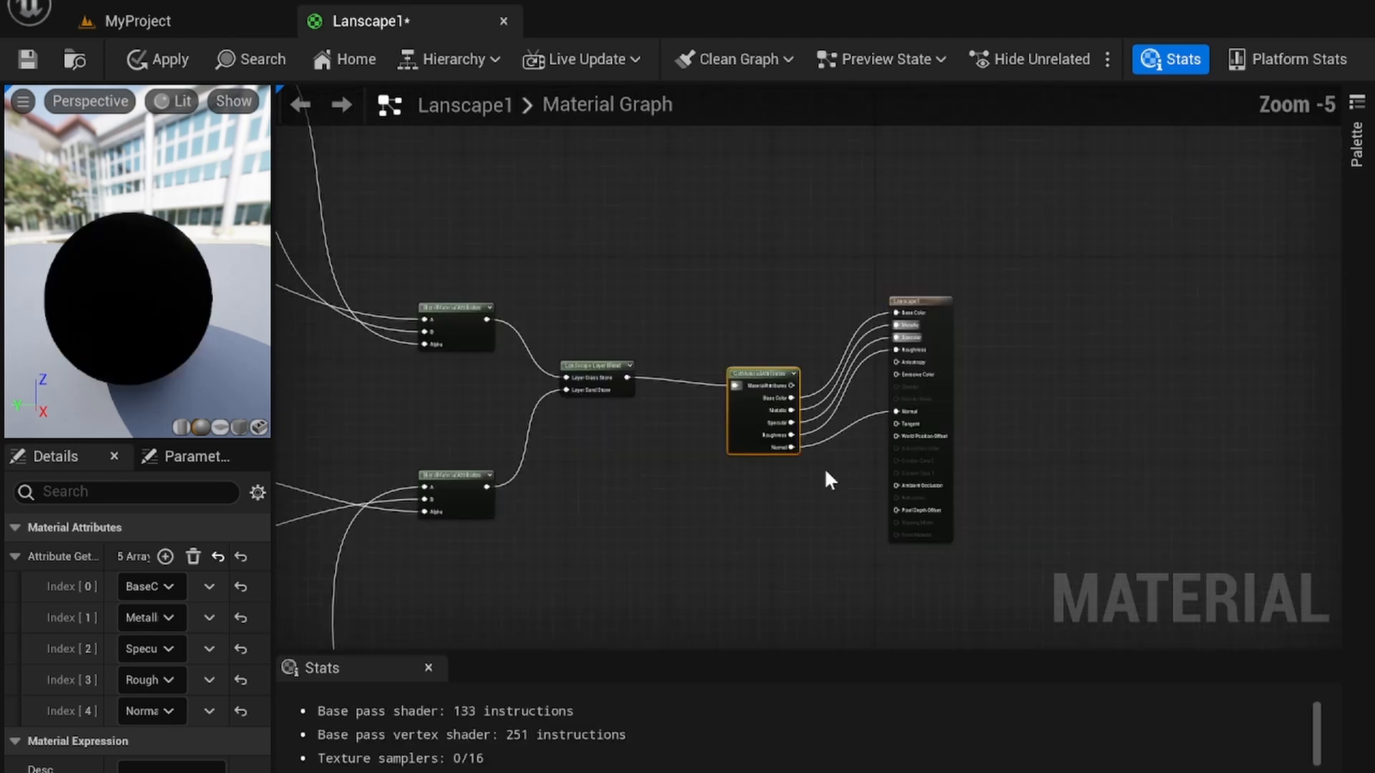
Apply the material changes and bring up the landscape Paint tools in the MyProject level
right_drag(719, 593, 780, 555)
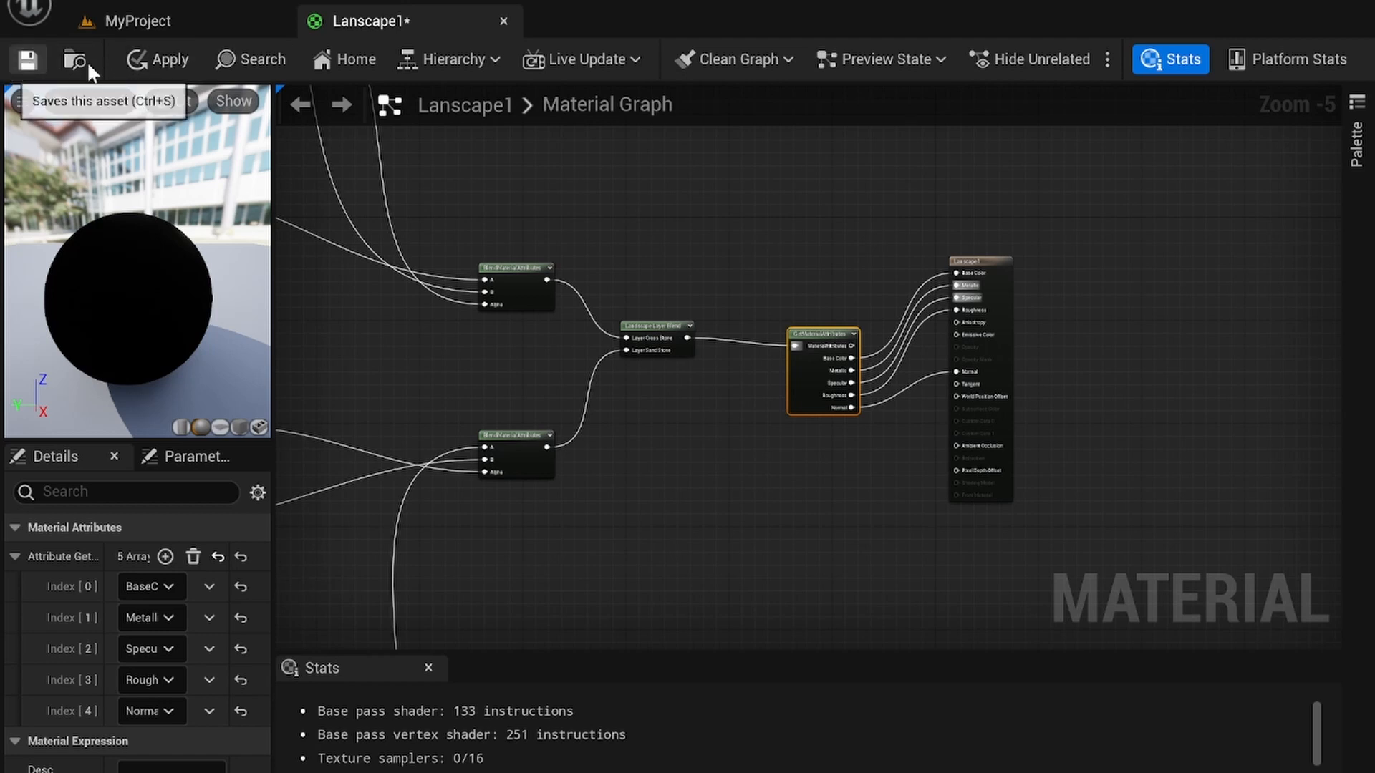
click(157, 61)
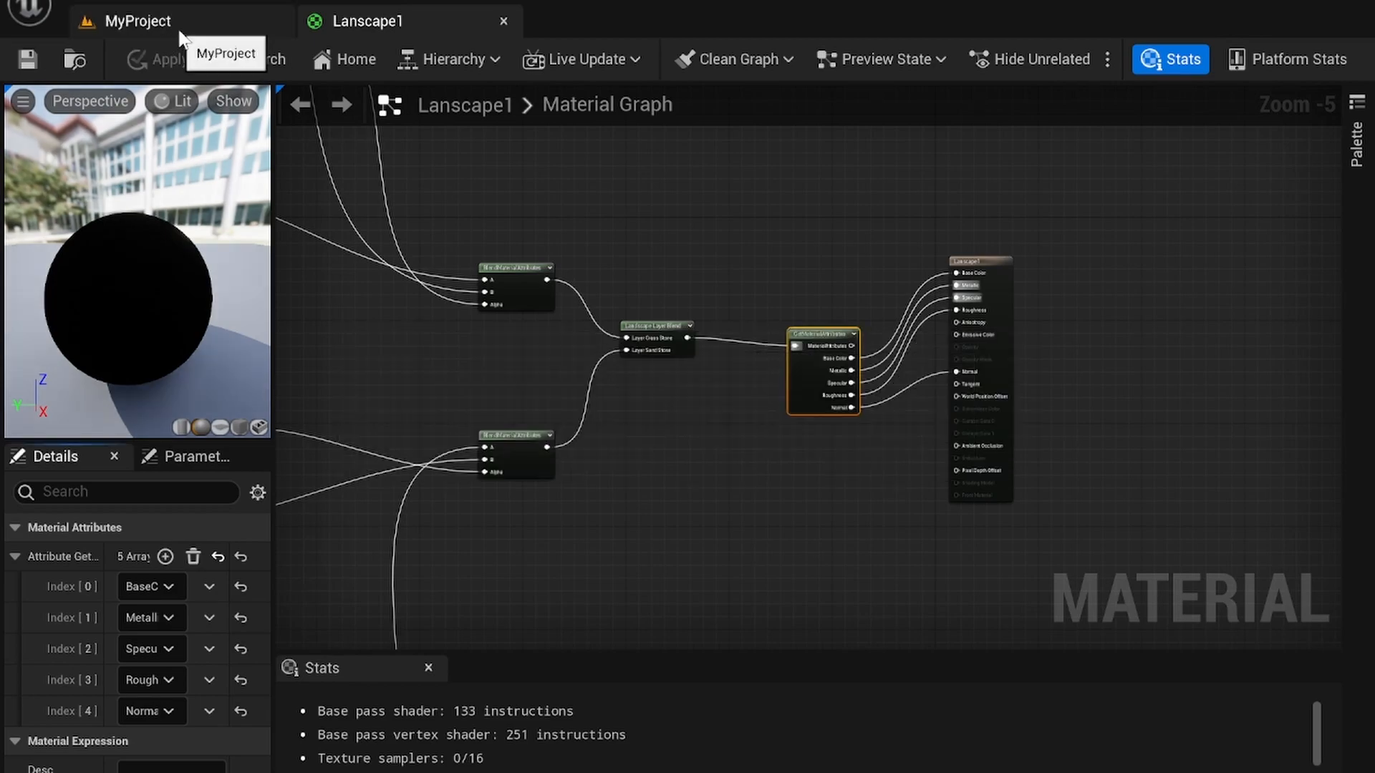
click(175, 28)
mouse_move(718, 451)
right_down()
mouse_move(720, 630)
mouse_move(770, 472)
mouse_move(762, 401)
mouse_move(794, 472)
mouse_move(831, 508)
mouse_move(909, 487)
mouse_move(988, 490)
mouse_move(1024, 544)
mouse_move(744, 437)
mouse_move(719, 451)
right_up()
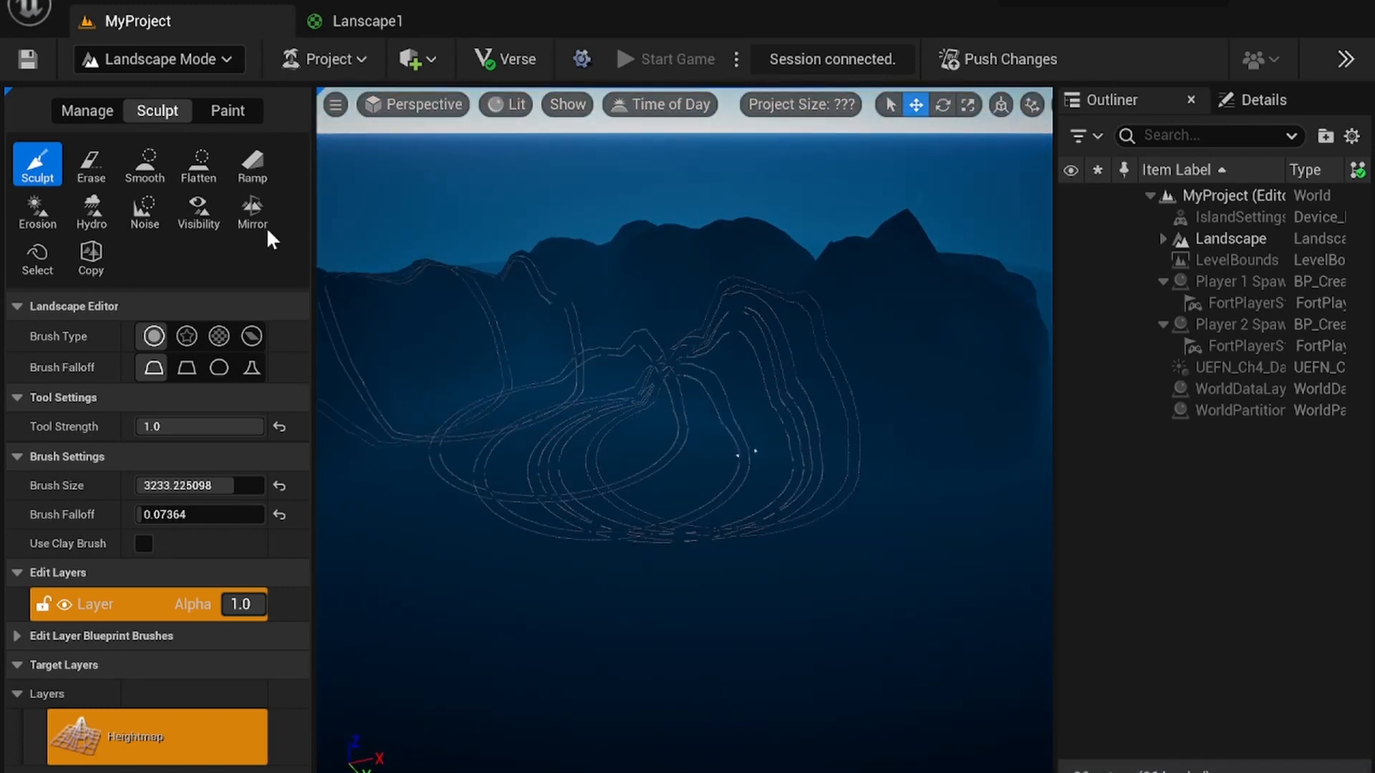
click(234, 112)
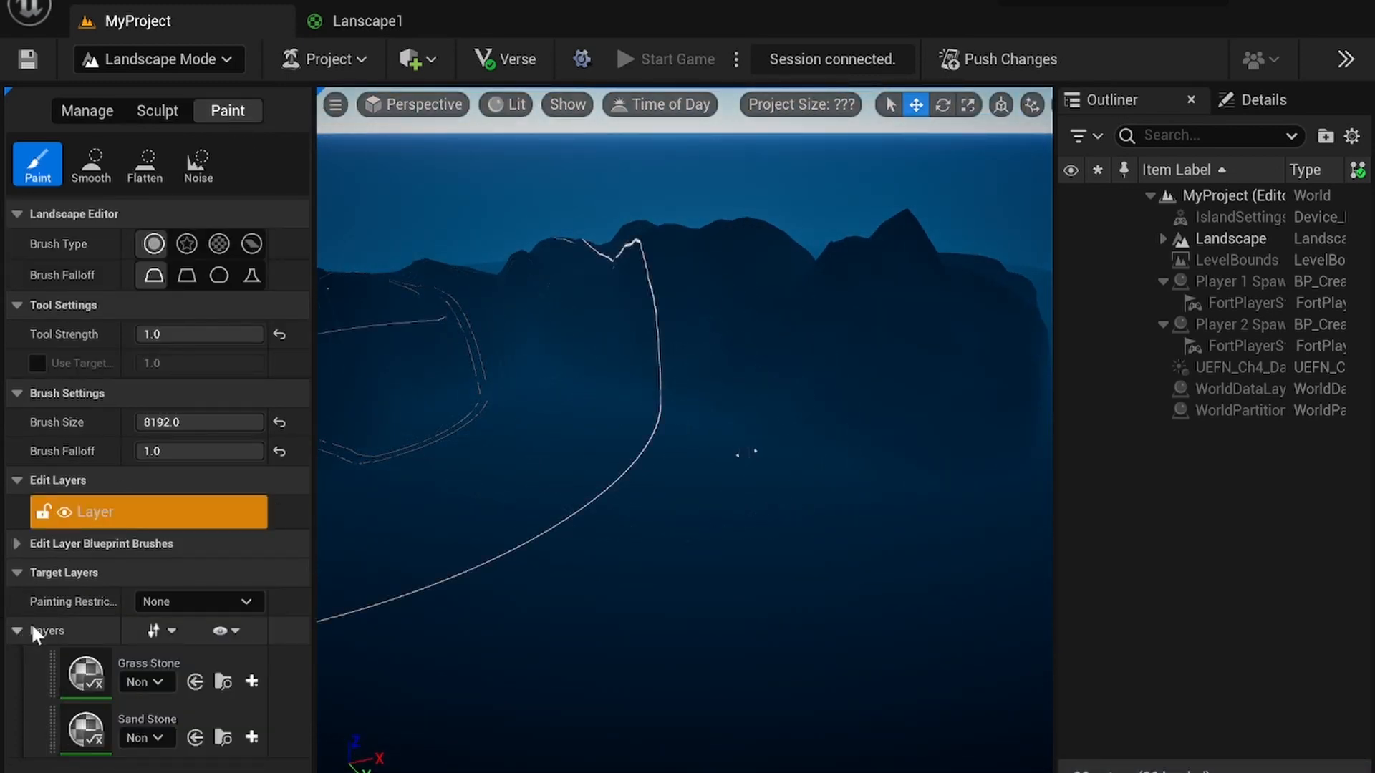
Try to paint the Grass Stone layer onto the landscape and dismiss the resulting message
click(97, 724)
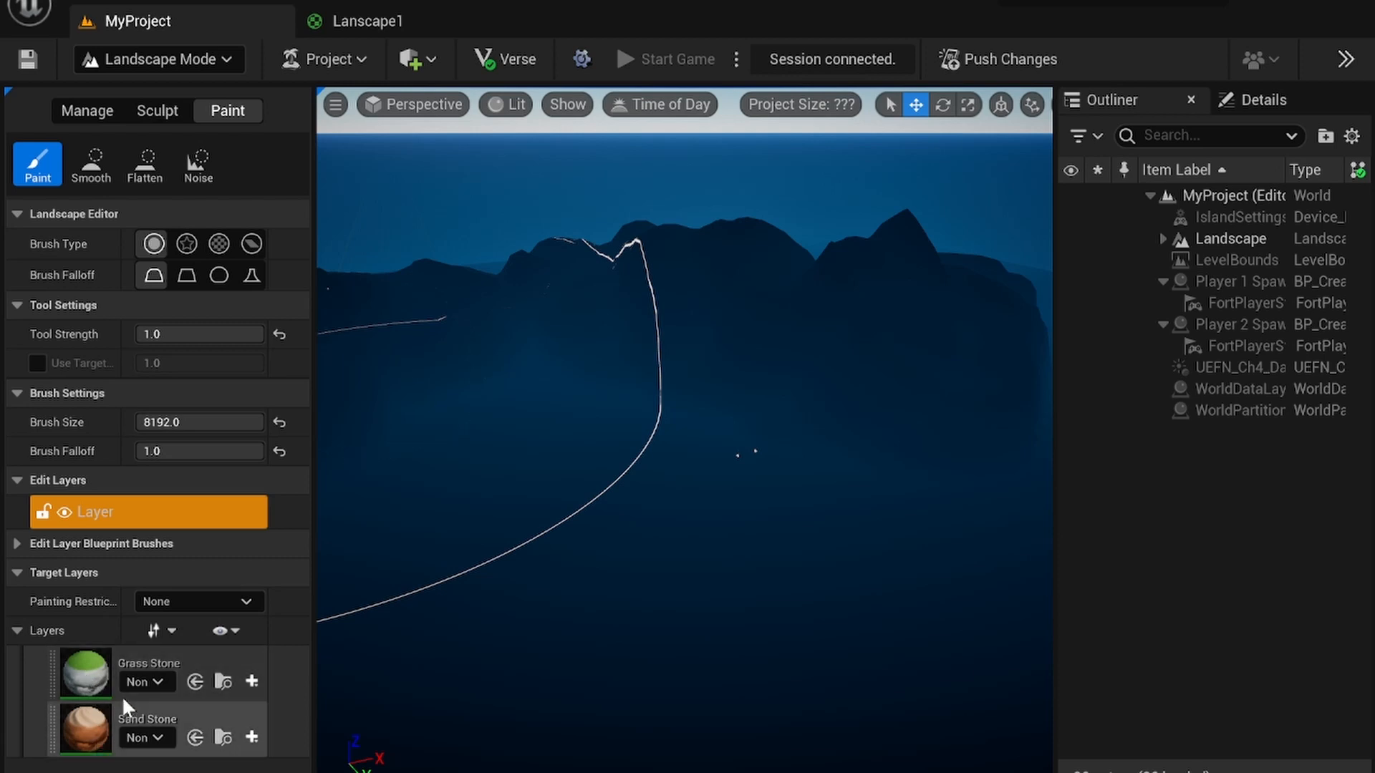
click(220, 659)
click(733, 419)
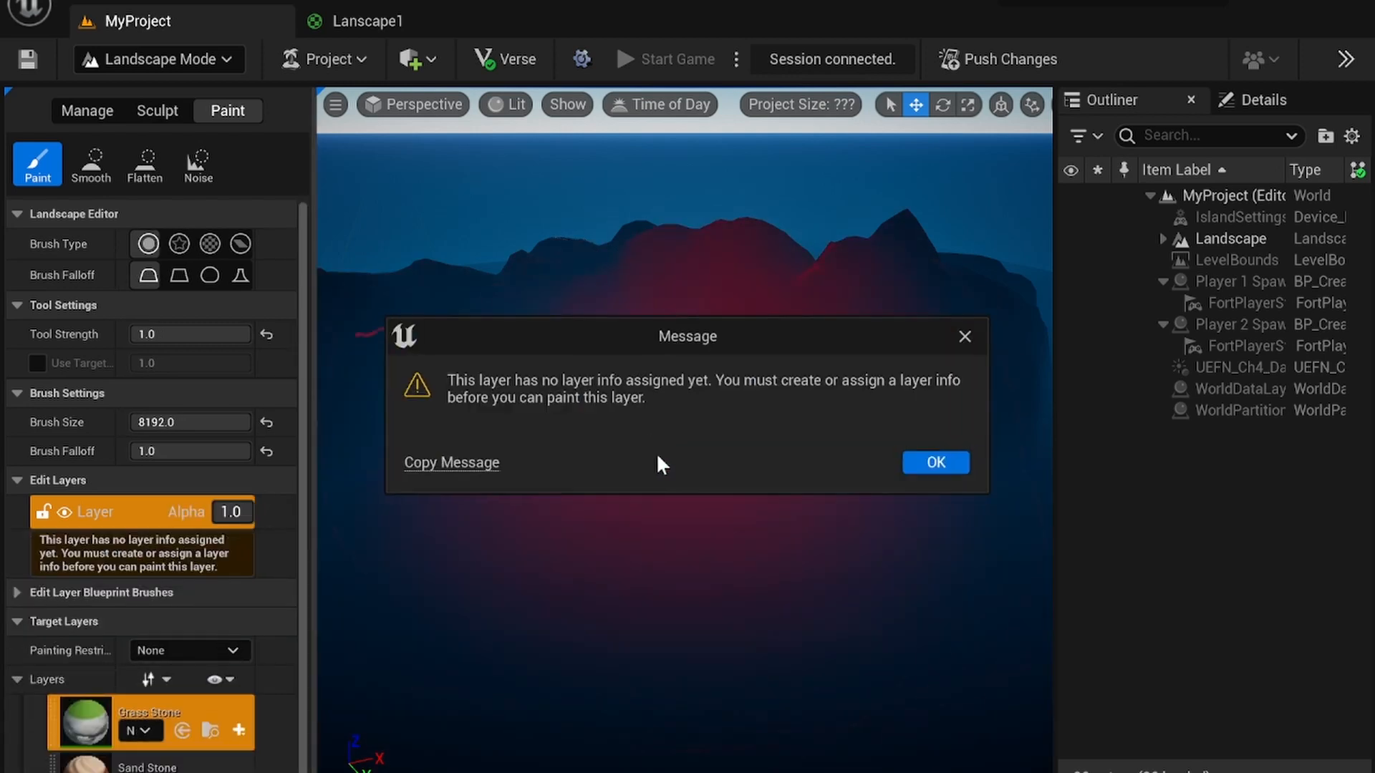
click(965, 339)
Create a Weight-Blended Layer (normal) info object for Grass Stone, saved as Grass_Stone_LayerInfo in MyProject_sharedassets
scroll(214, 723, down, 1)
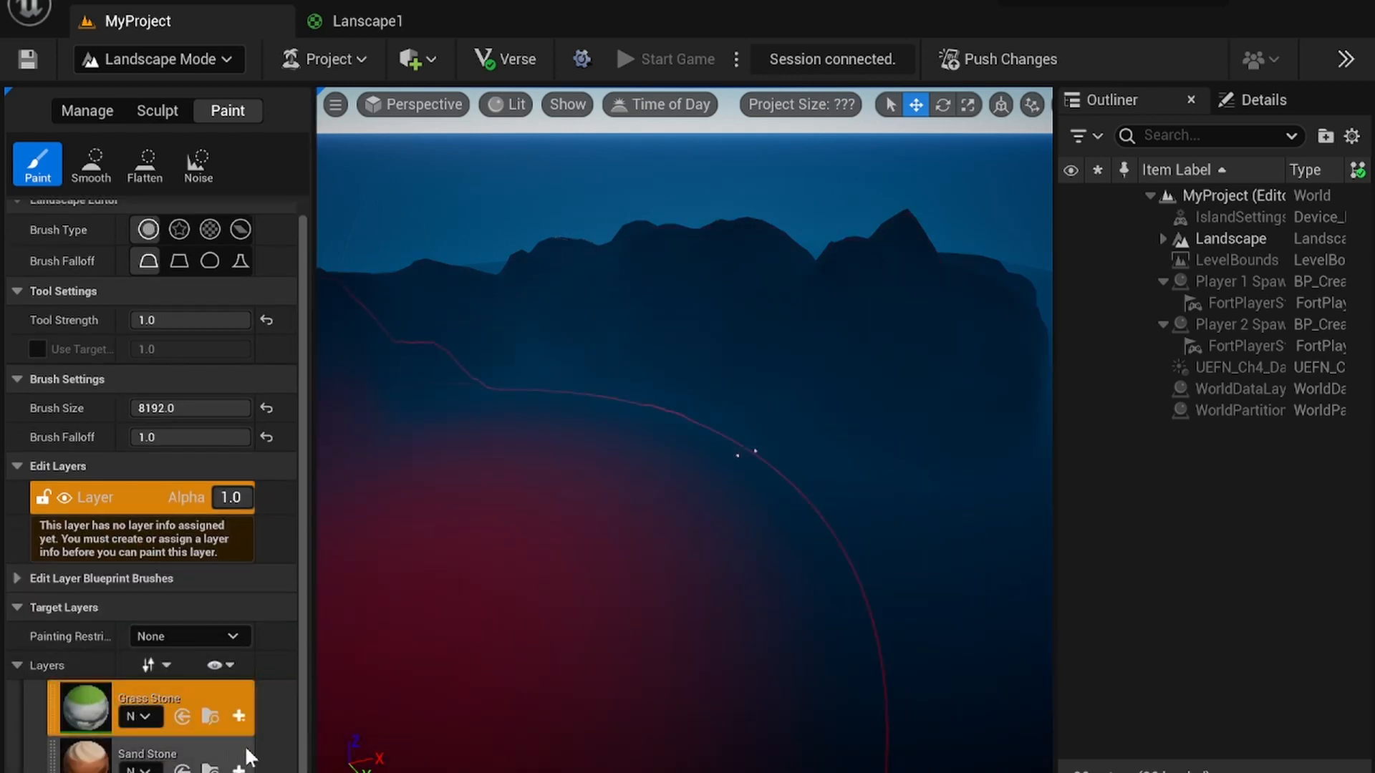
click(242, 718)
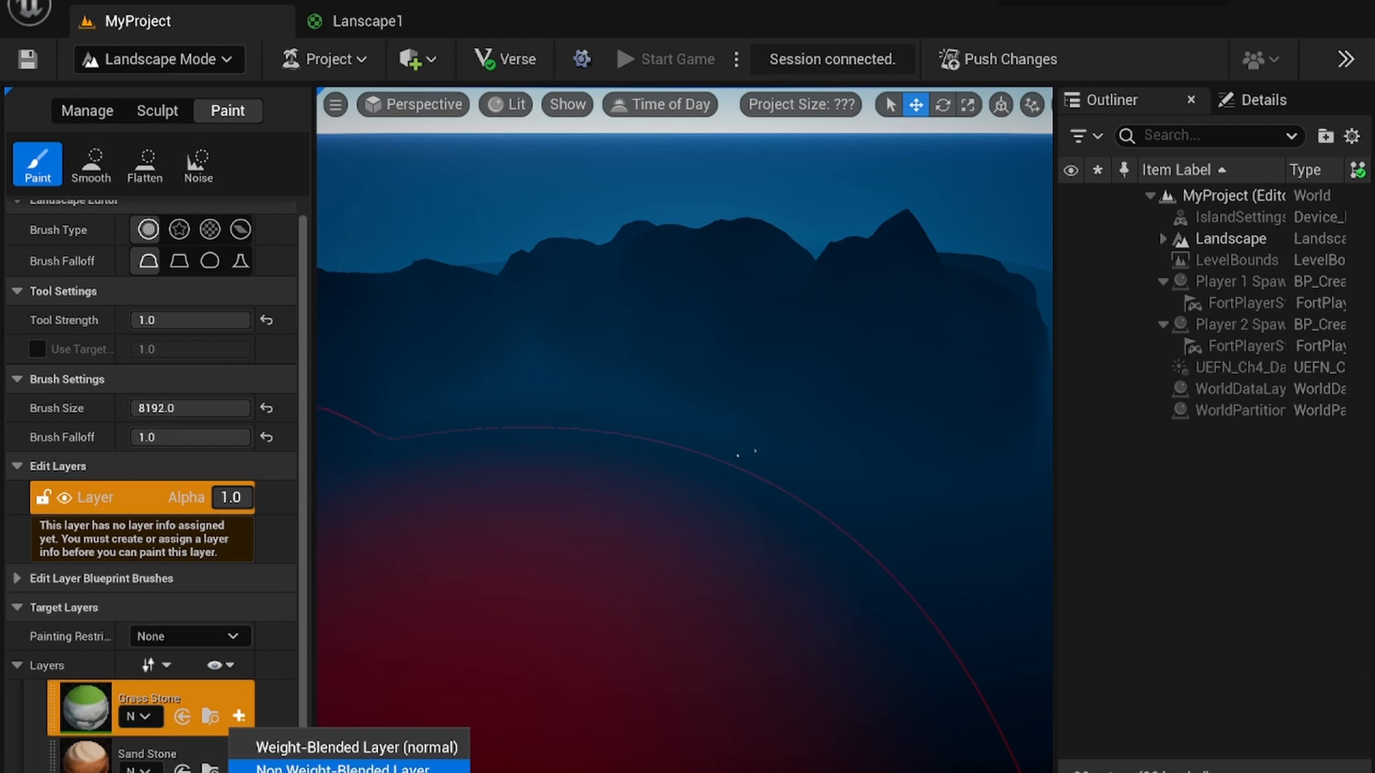
click(321, 749)
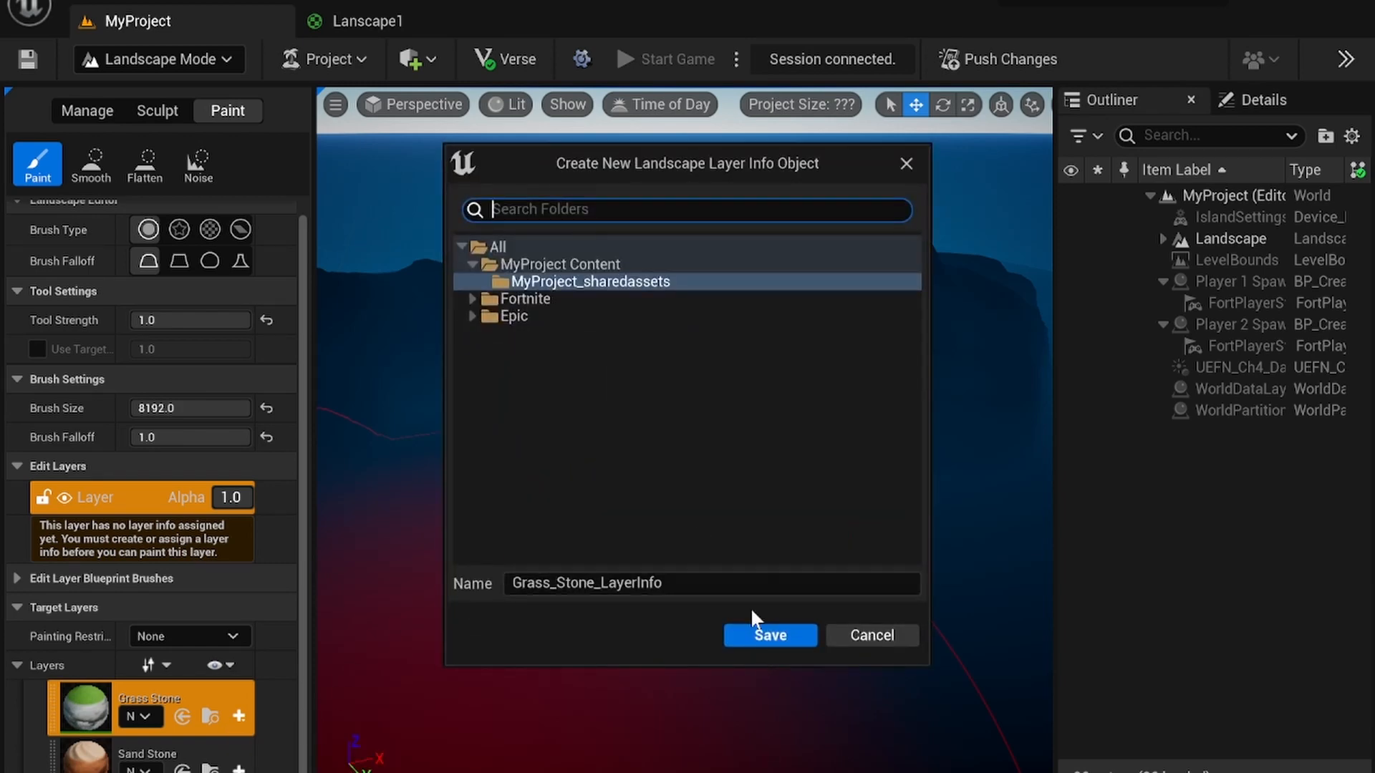
click(771, 636)
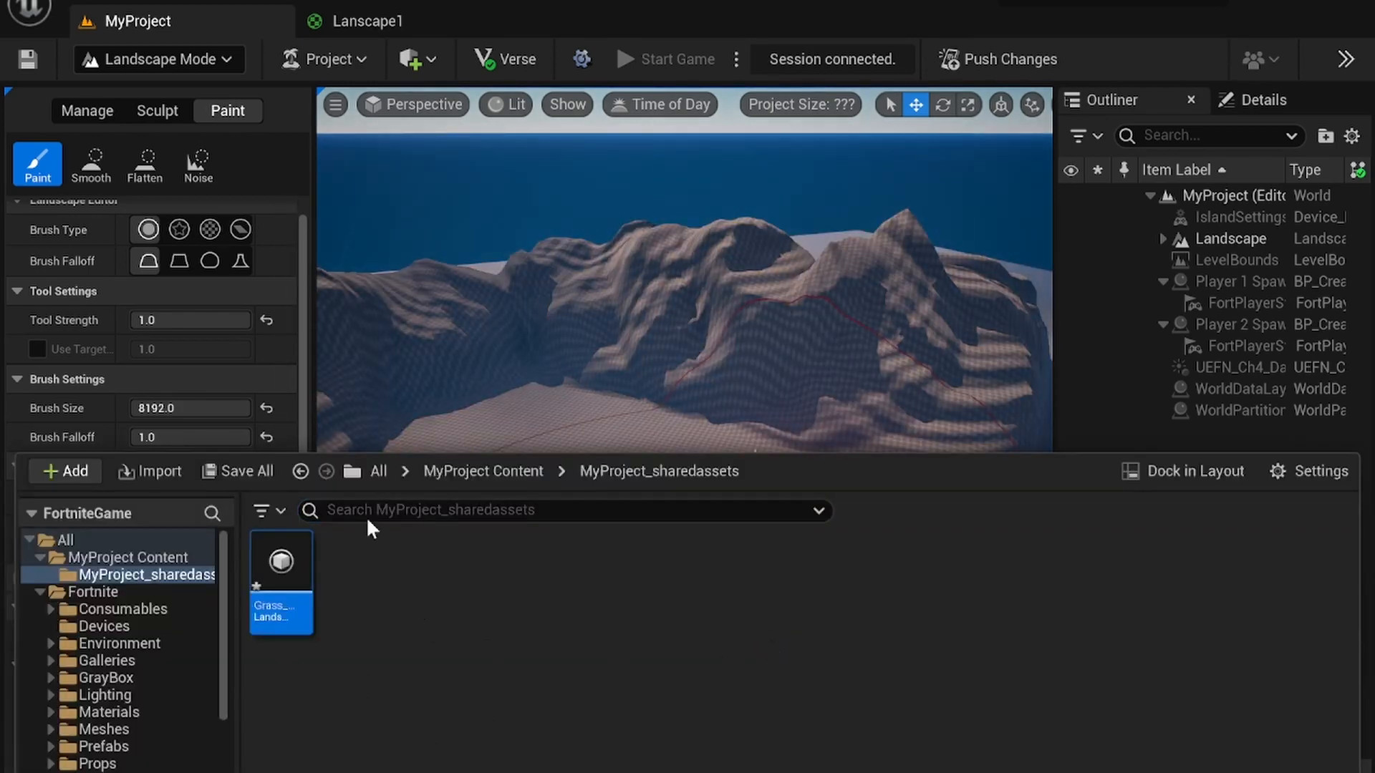
click(273, 383)
Create a Weight-Blended Layer (normal) info object for Sand Stone, saved as Sand_Stone_LayerInfo in MyProject_sharedassets
mouse_move(549, 322)
right_down()
mouse_move(616, 322)
mouse_move(558, 326)
mouse_move(602, 337)
mouse_move(578, 522)
right_up()
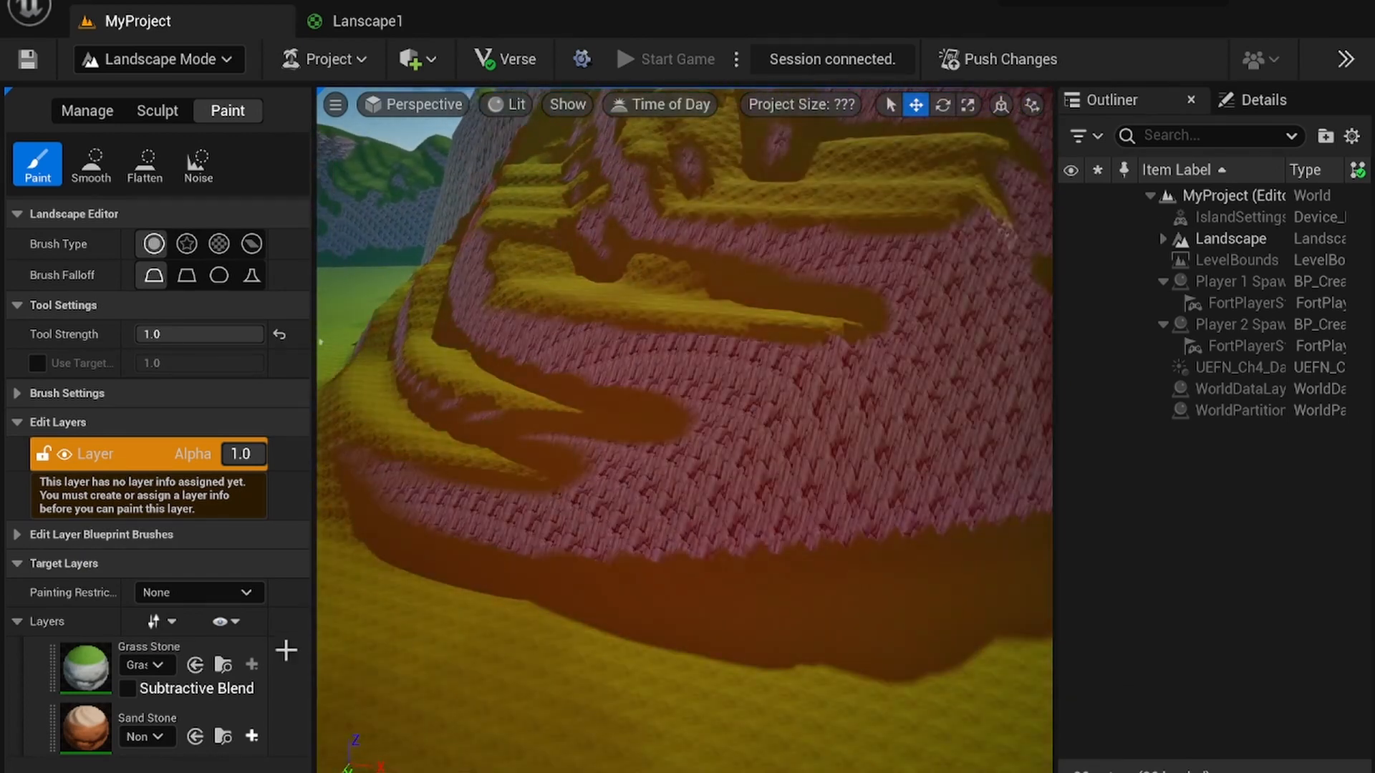
click(243, 741)
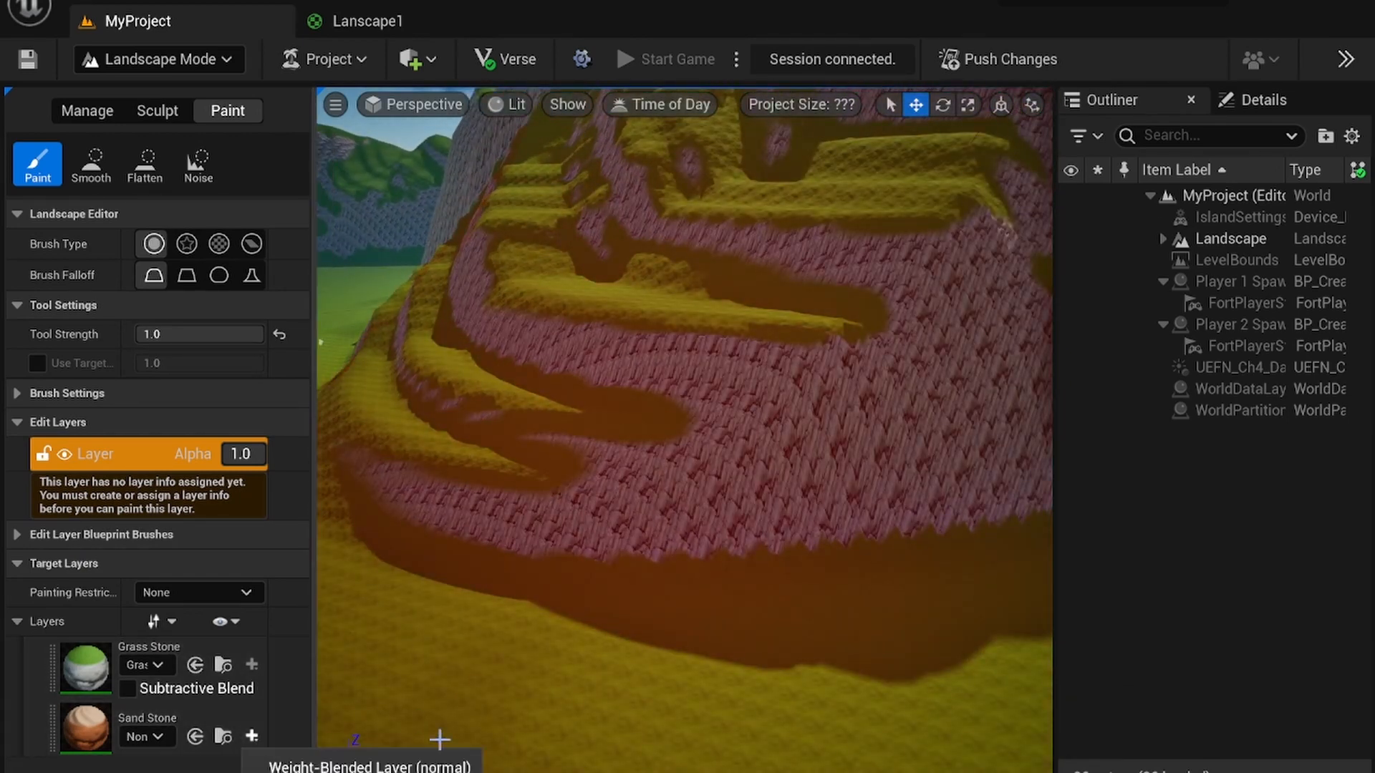
click(361, 766)
click(777, 634)
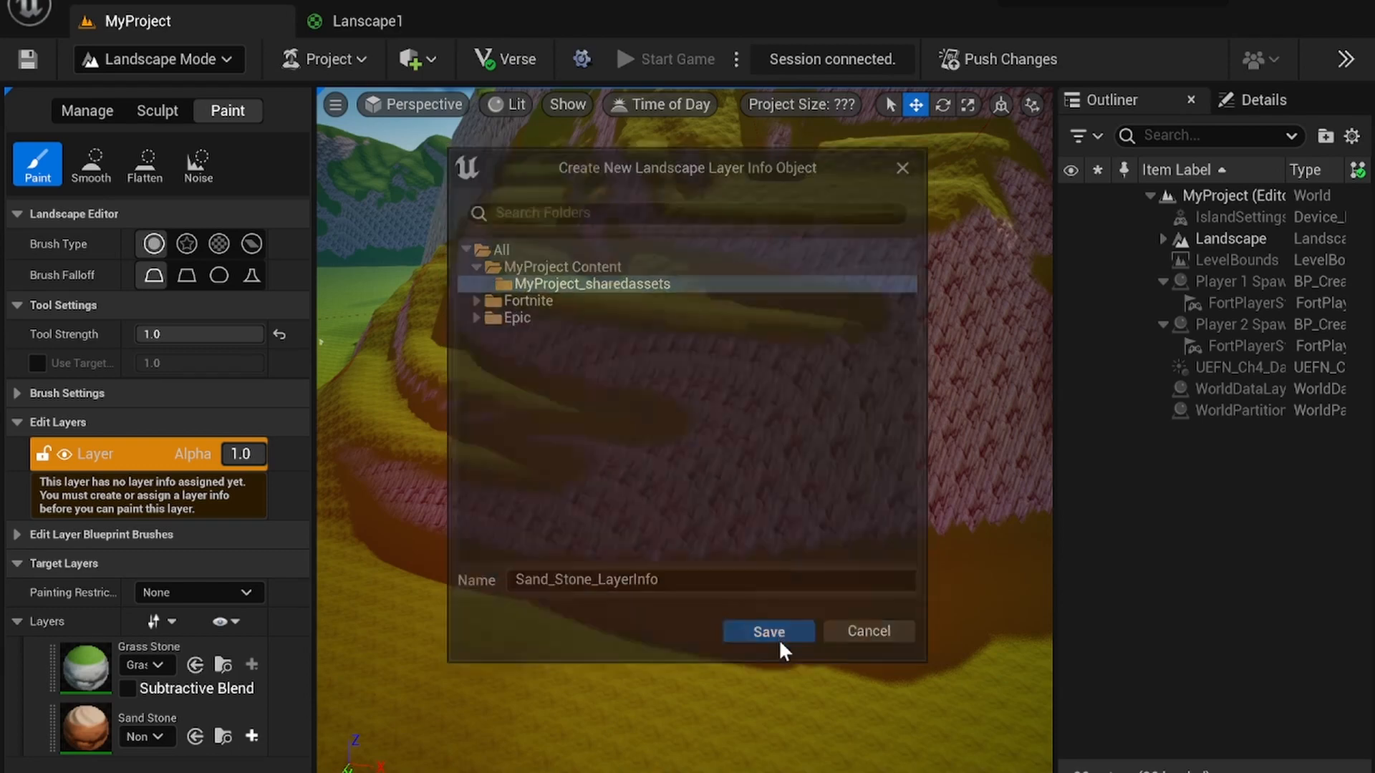
click(280, 421)
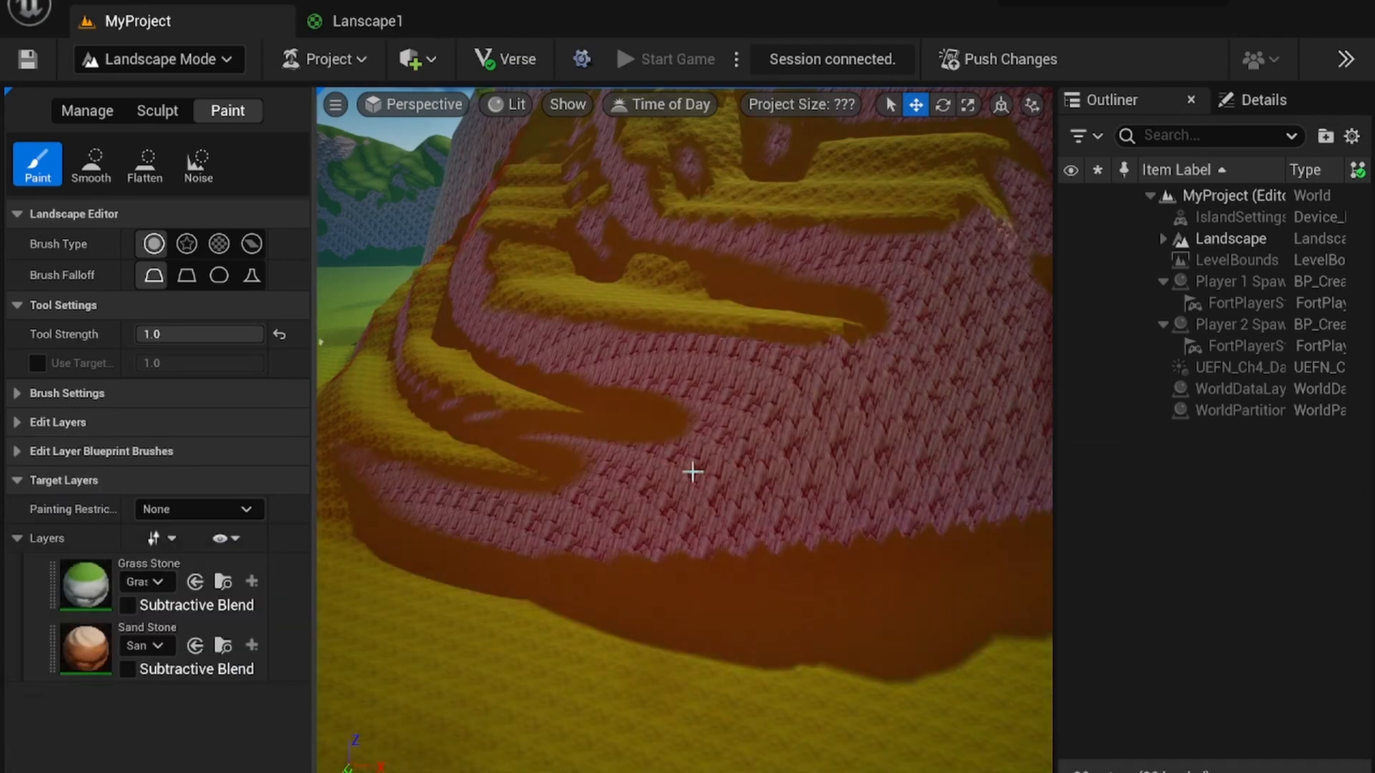
Paint the Sand Stone layer over the mountain and the ground around its base
mouse_move(691, 469)
right_down()
mouse_move(601, 400)
mouse_move(644, 480)
mouse_move(517, 509)
right_up()
click(247, 622)
click(632, 479)
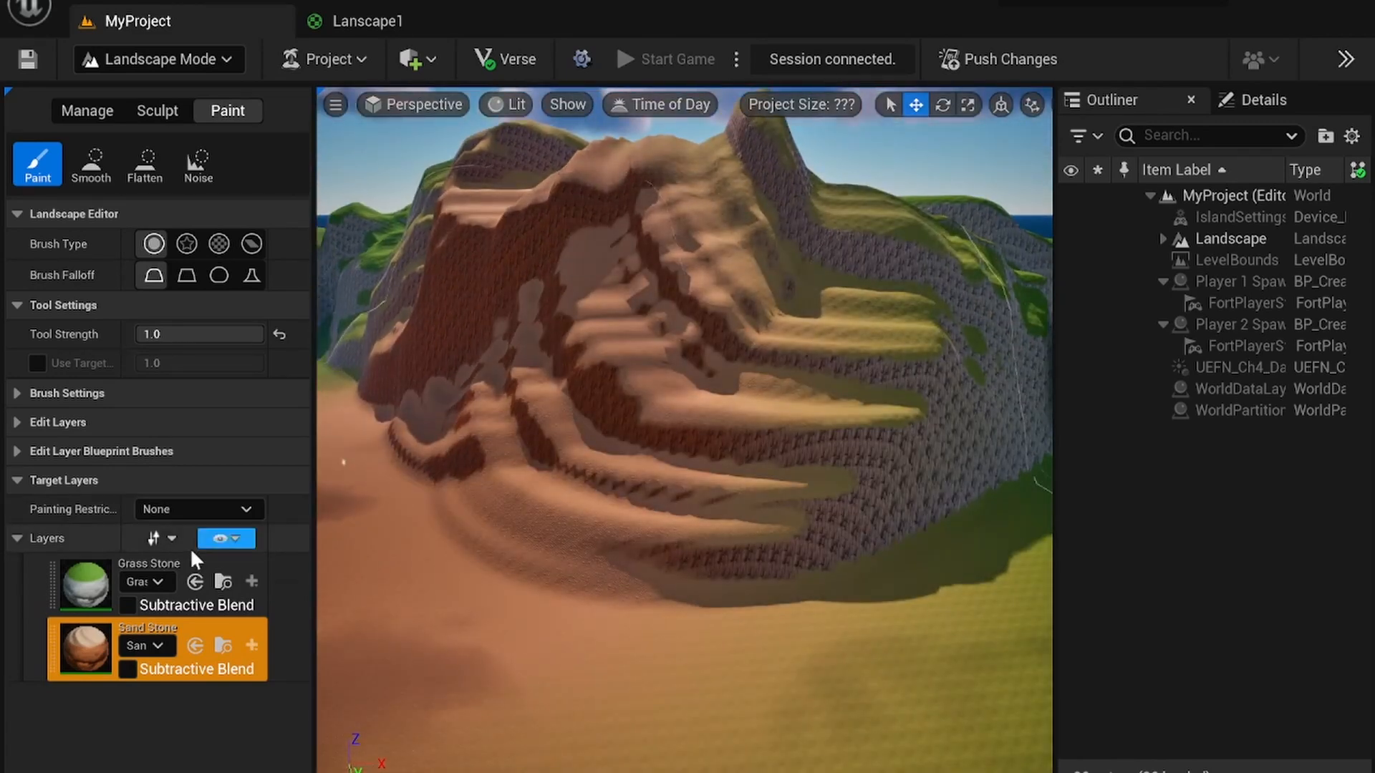
Paint the Grass Stone layer back over part of the sand-painted terrain and look over the blended surface
click(243, 562)
click(874, 491)
mouse_move(914, 594)
right_down()
mouse_move(1002, 594)
mouse_move(902, 608)
mouse_move(923, 587)
mouse_move(913, 594)
right_up()
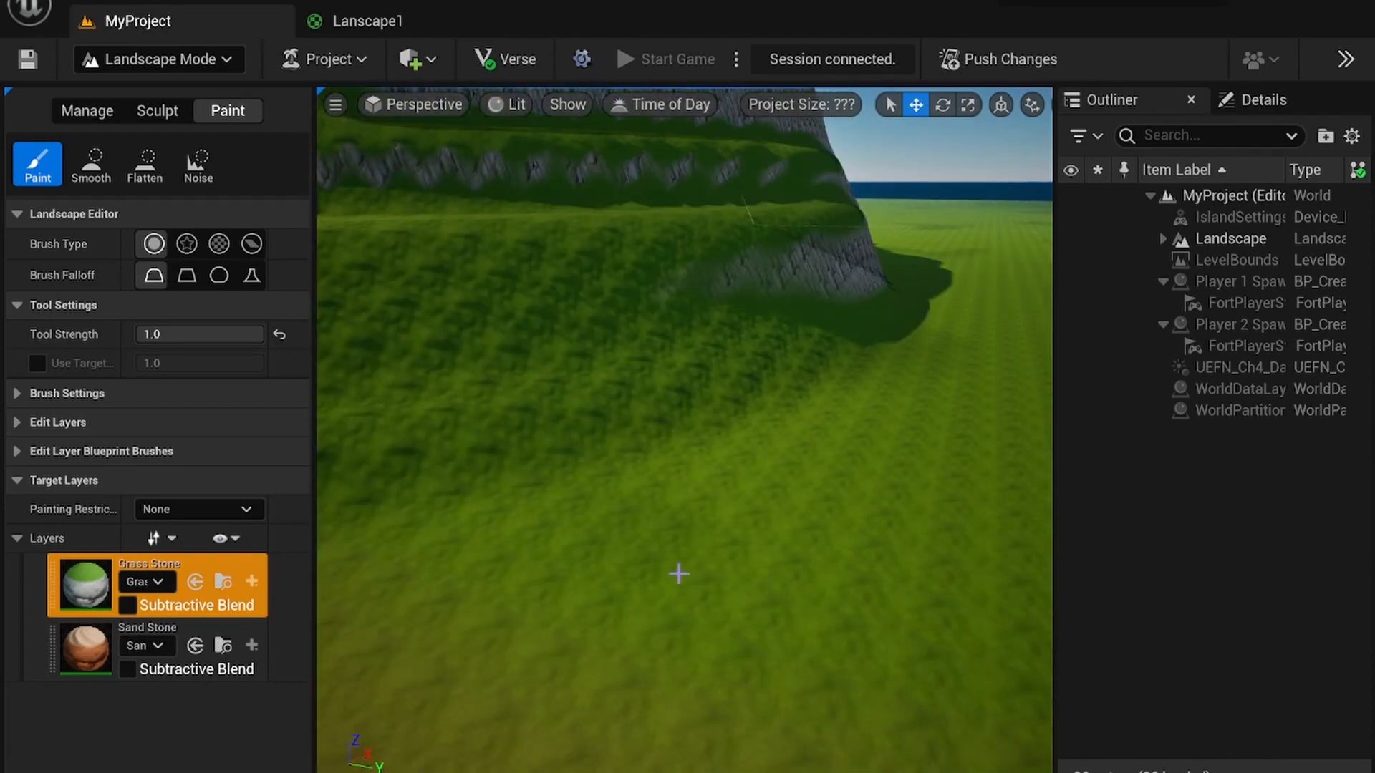
right_drag(790, 436, 630, 408)
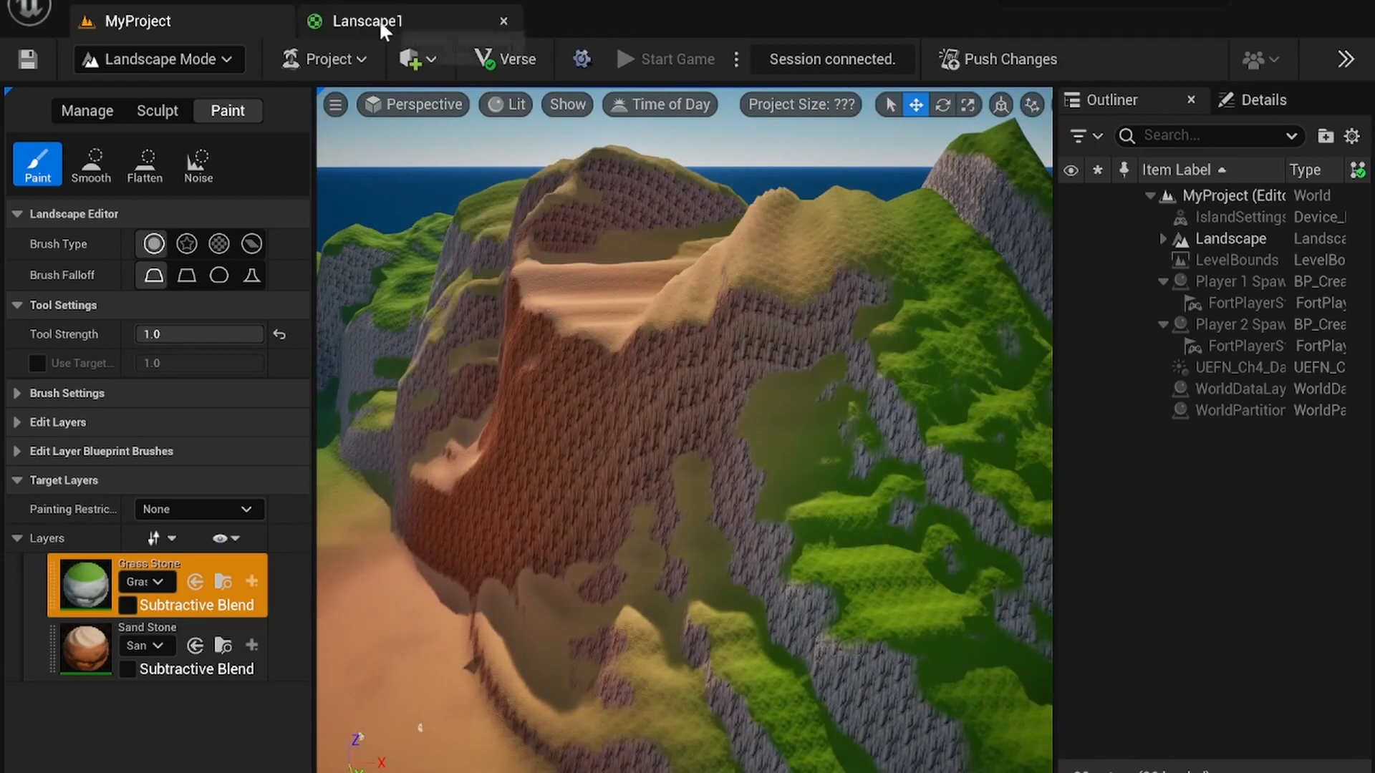
In the Lanscape1 material, set the Mapping Scale of the grass textures' Landscape Coords node to about 10.15
click(379, 19)
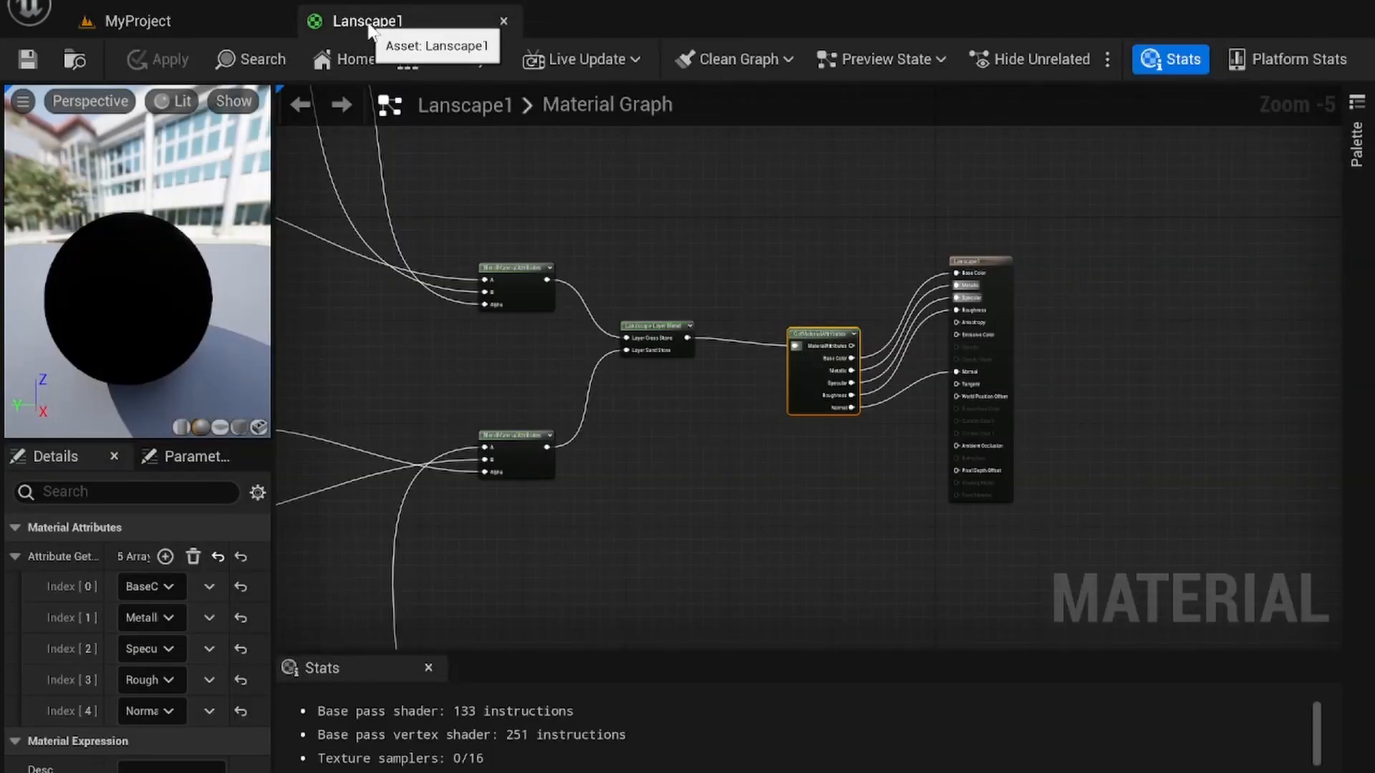
scroll(914, 409, down, 1)
right_drag(657, 356, 885, 526)
scroll(530, 269, up, 2)
click(563, 324)
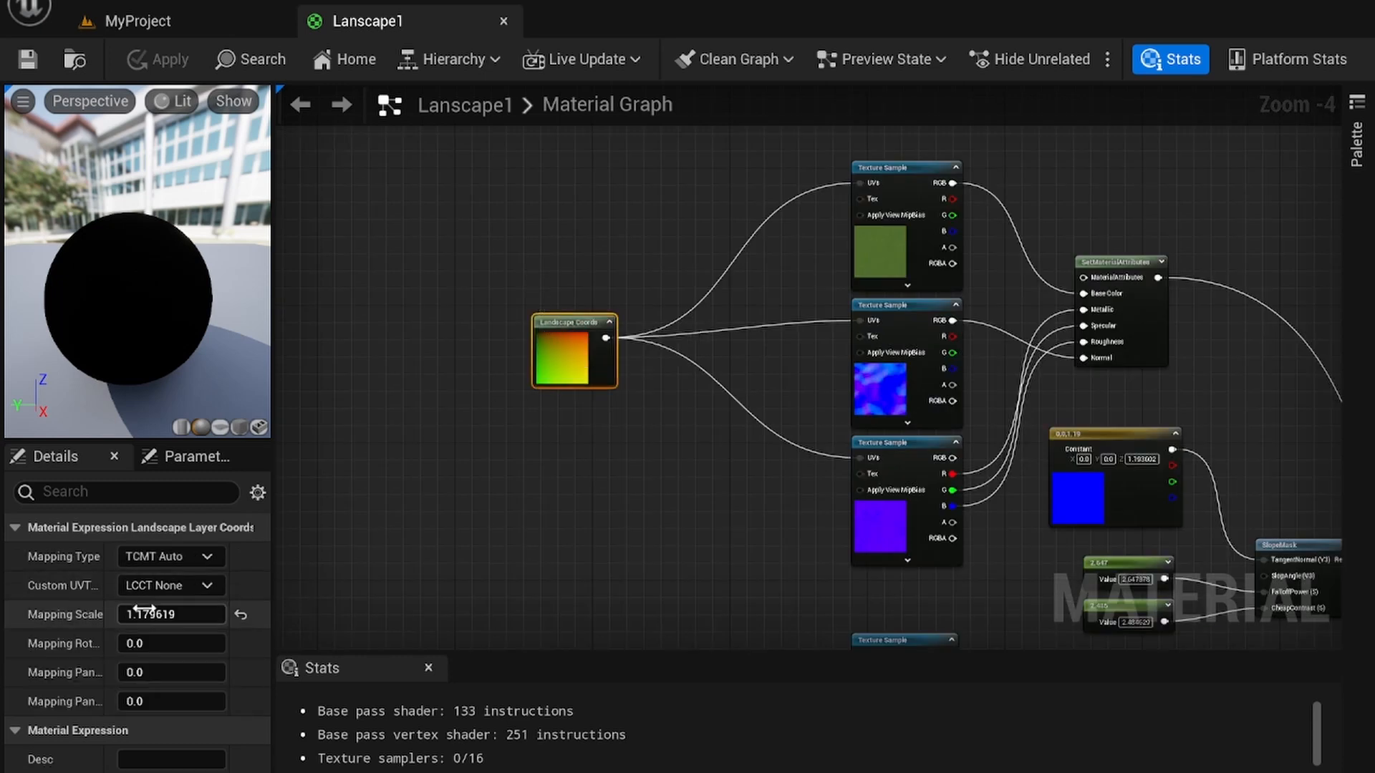
drag(143, 609, 186, 609)
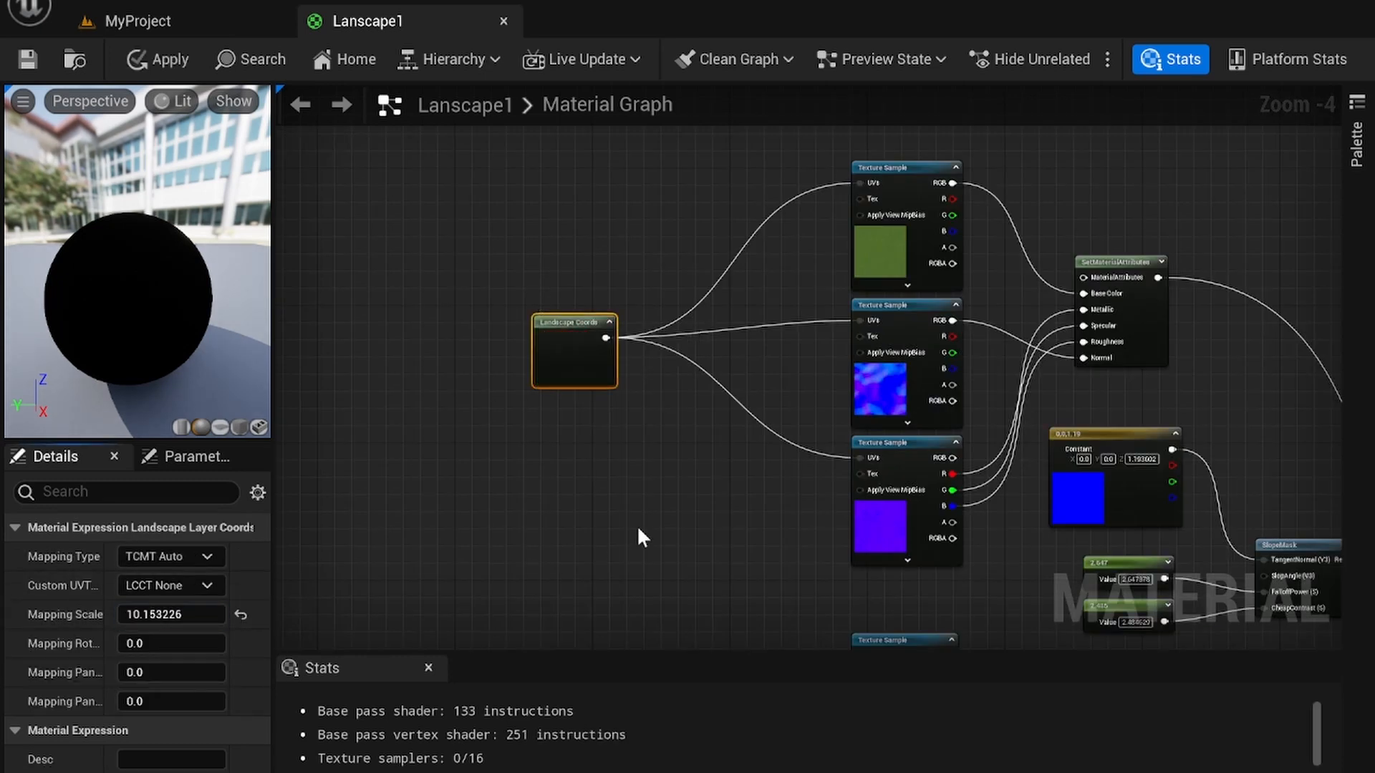
Set the Mapping Scale of the grey stone textures' Landscape Coords node to about 20.29
right_drag(638, 537, 664, 218)
click(666, 551)
drag(152, 608, 215, 614)
Set the Landscape Coords Mapping Scale to about 7.66 for the sand textures and about 12.84 for the orange-tinted stone textures
right_drag(411, 503, 282, 221)
scroll(326, 248, down, 2)
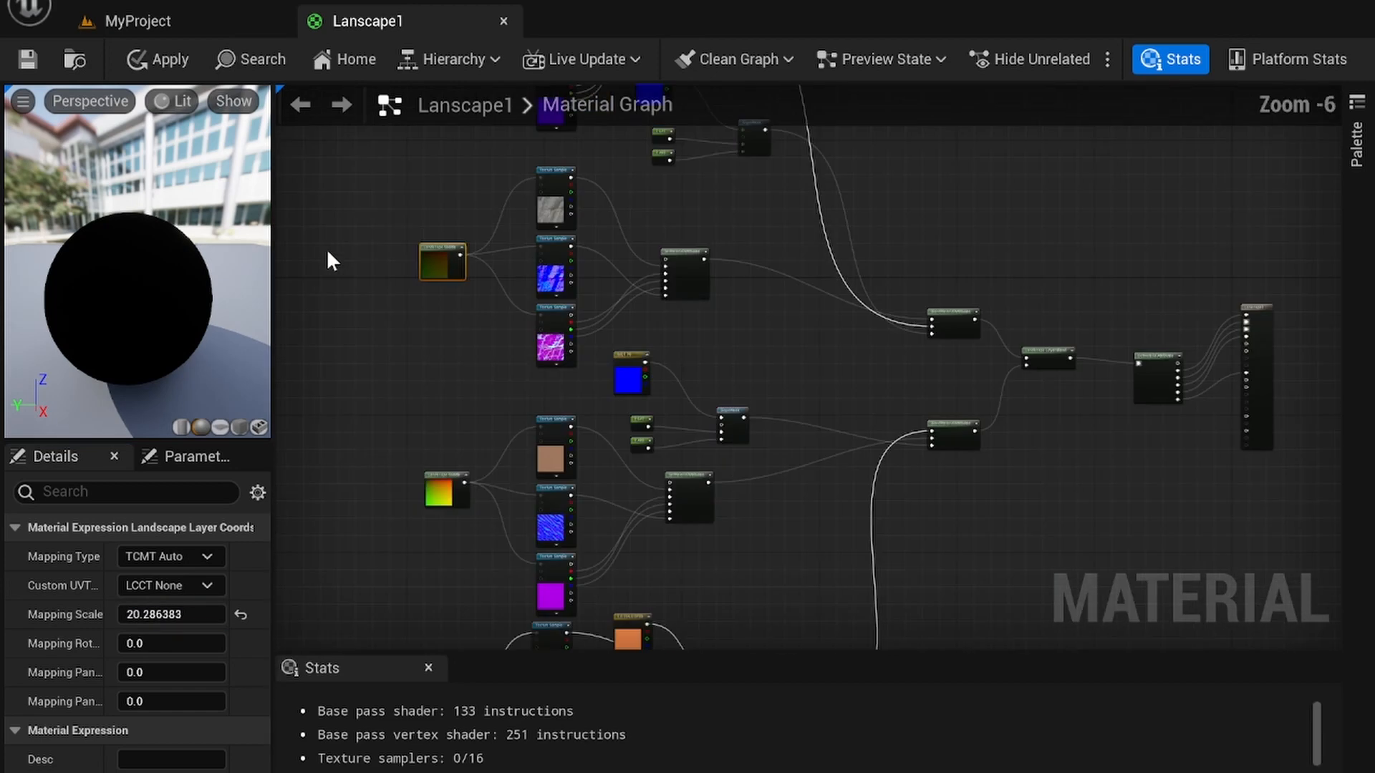
right_drag(360, 307, 474, 212)
scroll(536, 366, up, 1)
click(548, 402)
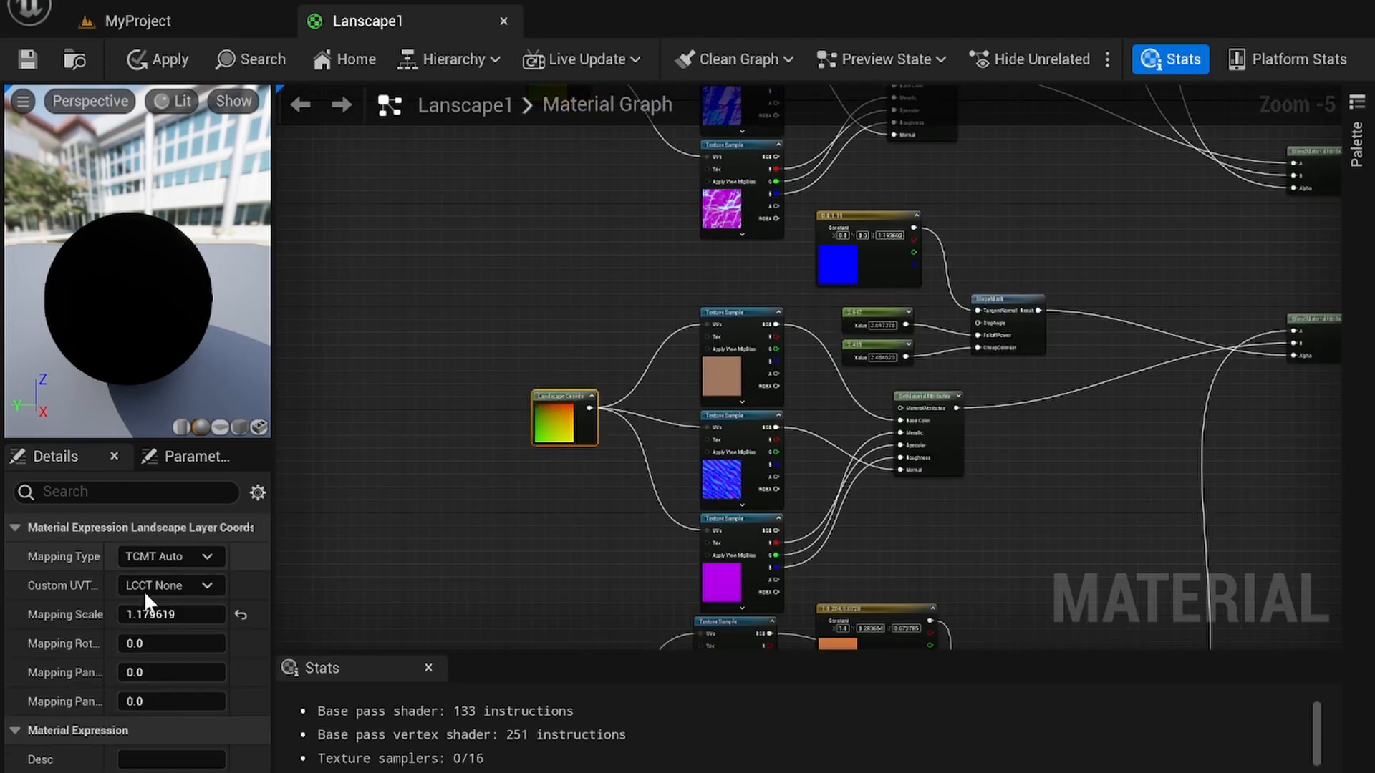
drag(136, 615, 172, 614)
drag(171, 615, 188, 614)
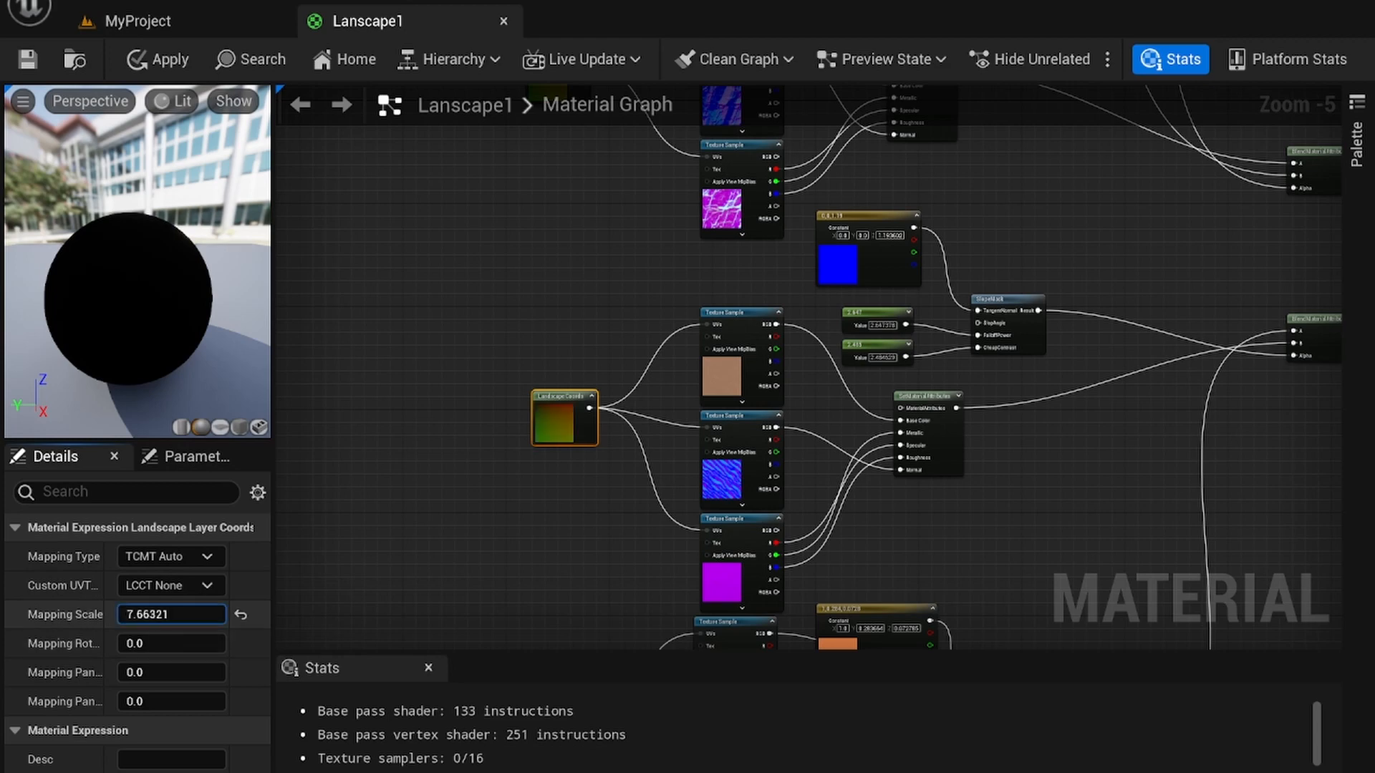
right_drag(565, 482, 560, 272)
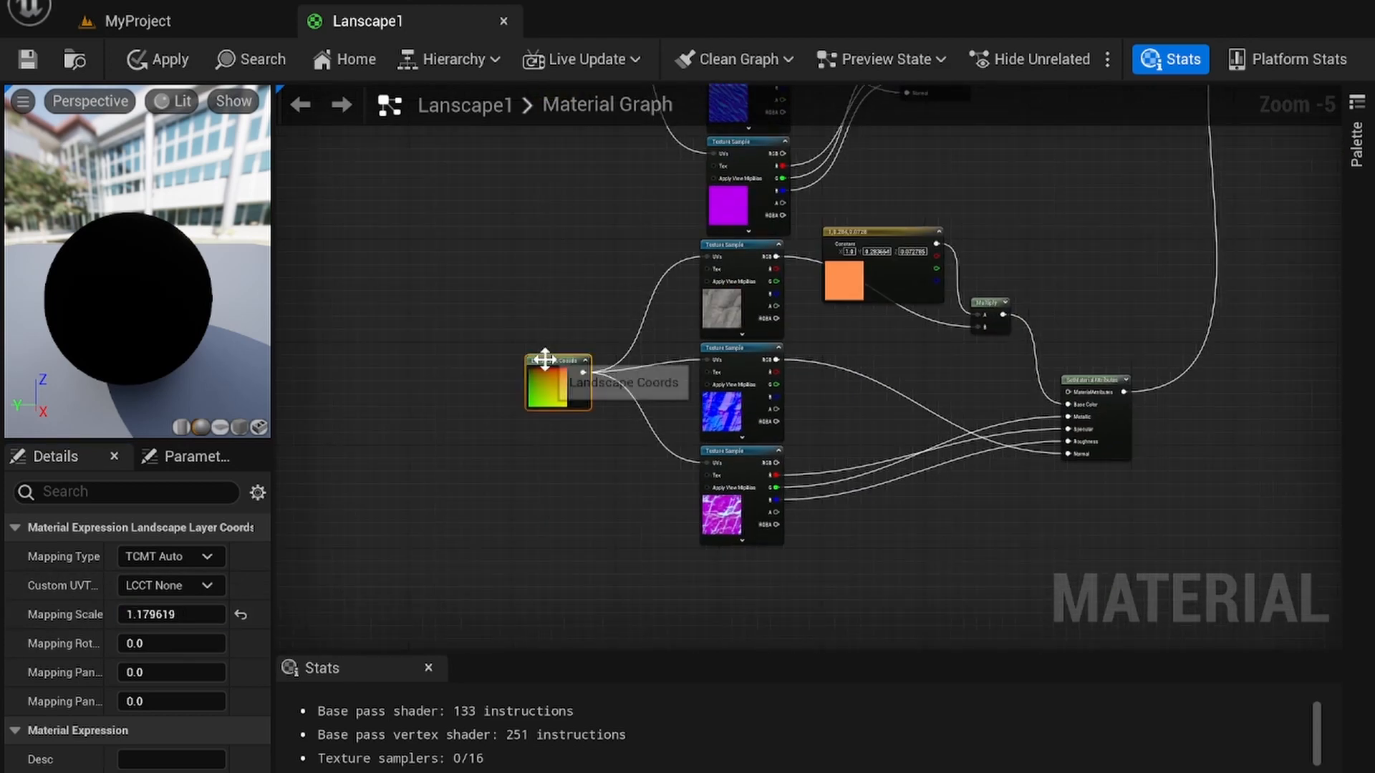
drag(169, 614, 188, 614)
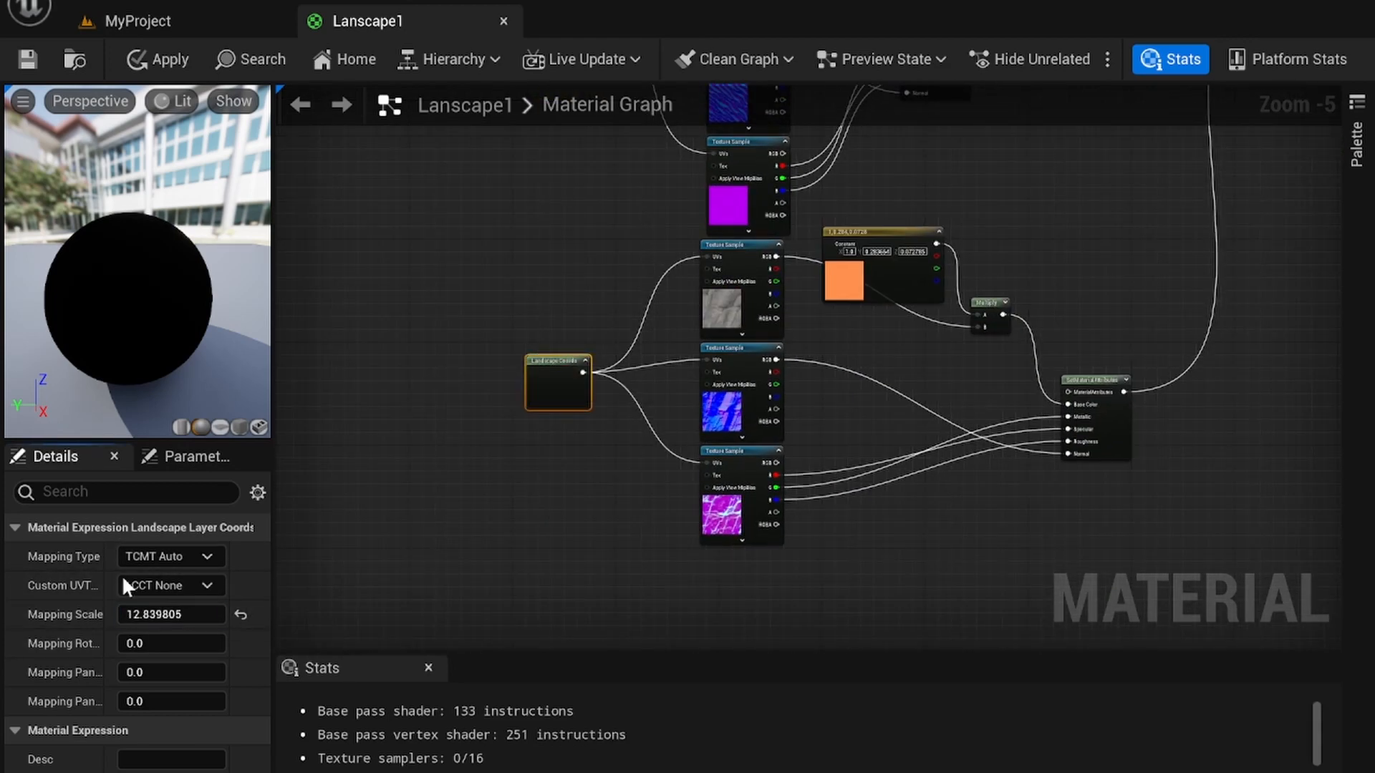
Apply the material changes and inspect the texture tiling on the landscape in the MyProject level
click(168, 57)
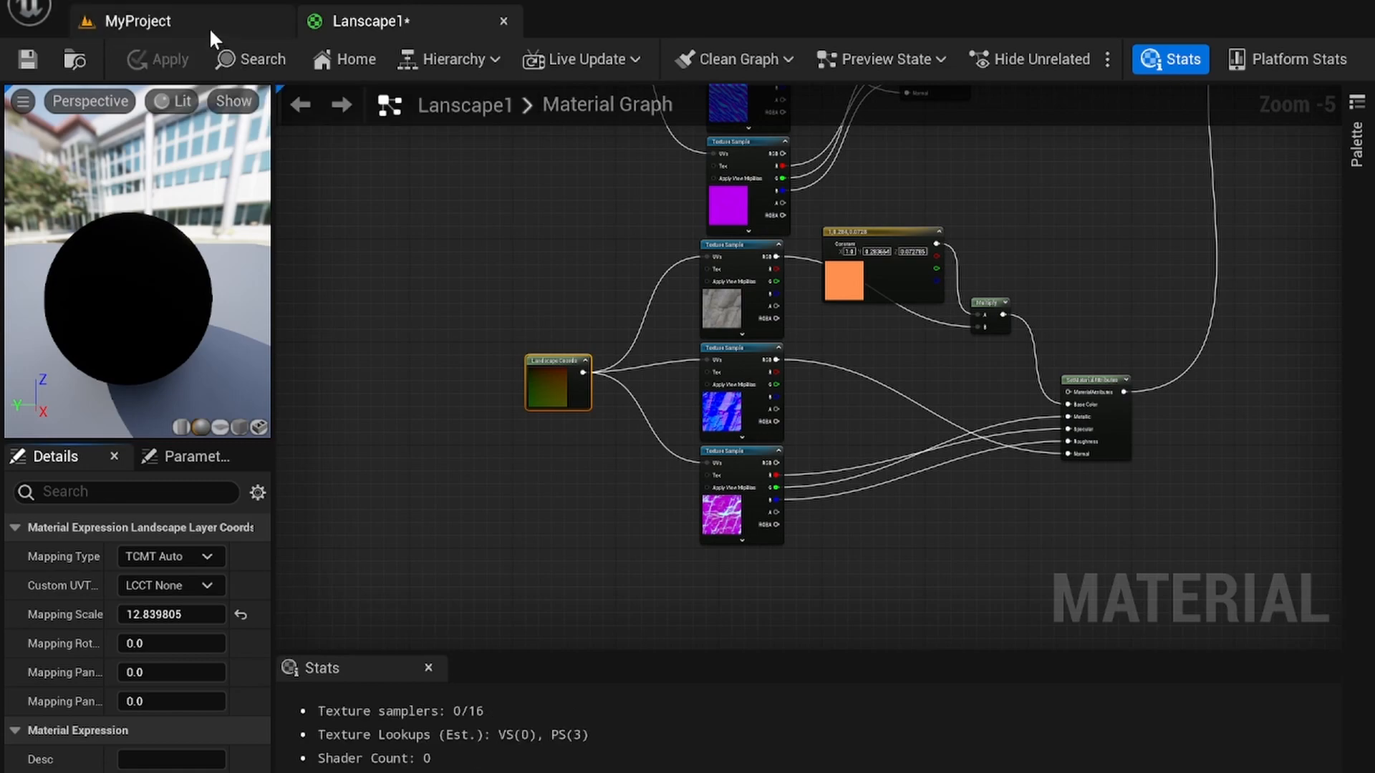
click(209, 28)
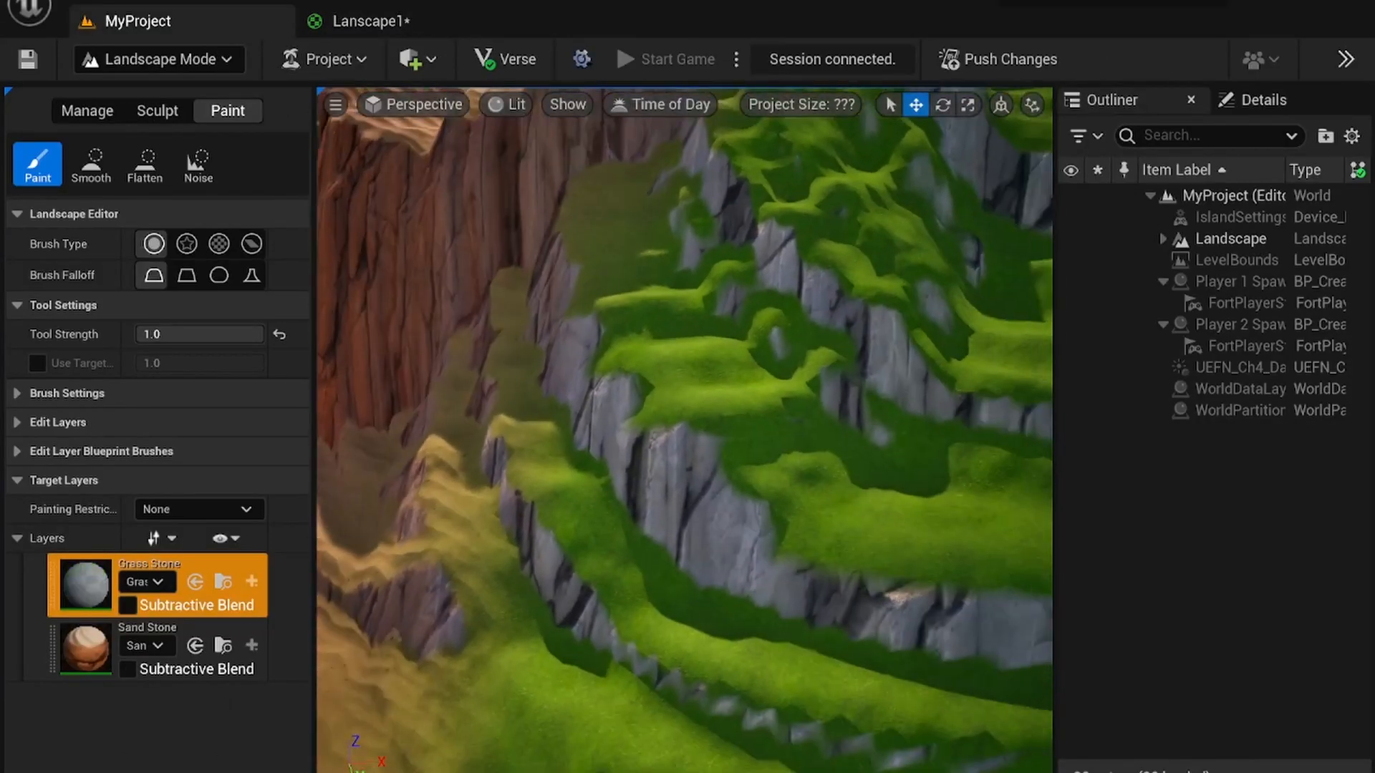
mouse_move(684, 430)
right_down()
mouse_move(759, 444)
mouse_move(758, 422)
mouse_move(708, 394)
mouse_move(673, 343)
mouse_move(615, 365)
mouse_move(566, 408)
mouse_move(687, 336)
mouse_move(594, 351)
mouse_move(580, 473)
mouse_move(587, 380)
mouse_move(515, 408)
mouse_move(515, 544)
mouse_move(523, 516)
mouse_move(609, 430)
mouse_move(673, 415)
mouse_move(766, 486)
mouse_move(773, 386)
mouse_move(687, 365)
mouse_move(802, 422)
mouse_move(716, 408)
mouse_move(752, 365)
mouse_move(723, 301)
mouse_move(845, 344)
mouse_move(608, 351)
right_up()
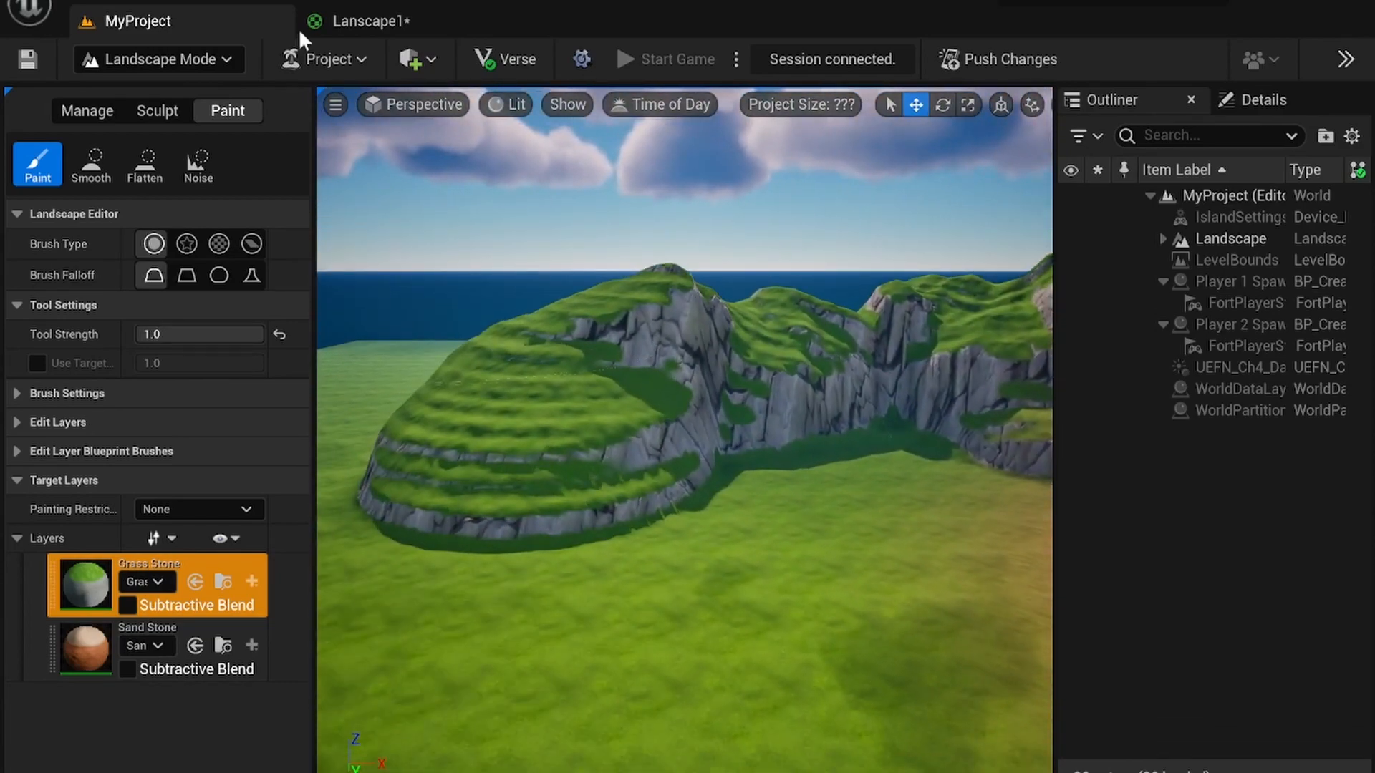
Return to the Lanscape1 material graph and move the material output node farther from the GetMaterialAttributes node
click(397, 14)
right_drag(899, 432, 572, 386)
scroll(939, 297, down, 1)
right_drag(939, 297, 810, 519)
right_drag(880, 458, 637, 499)
scroll(796, 439, up, 2)
right_drag(848, 405, 645, 648)
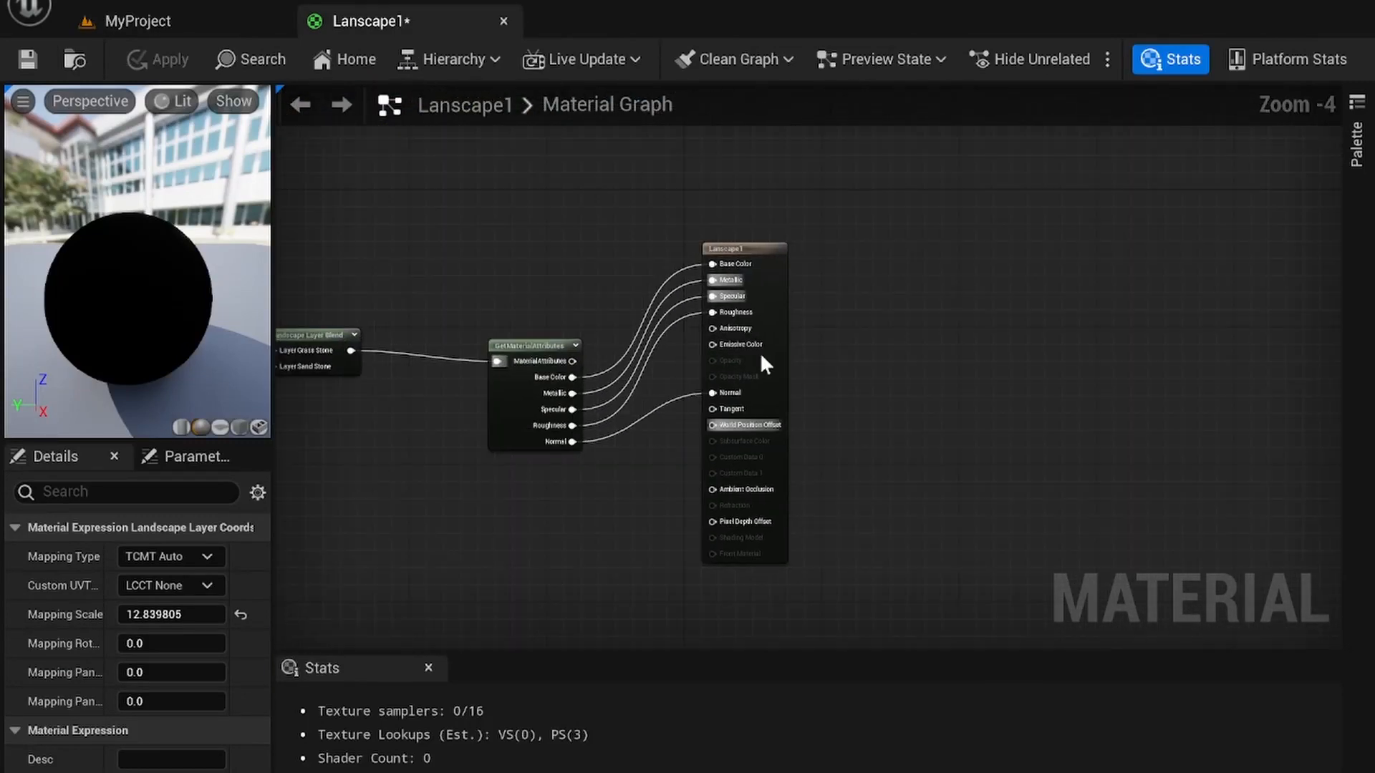
drag(761, 259, 845, 251)
Add a LandscapeLayerSample node below the Landscape Layer Blend and set its parameter name to Grass Stone
right_drag(657, 464, 911, 265)
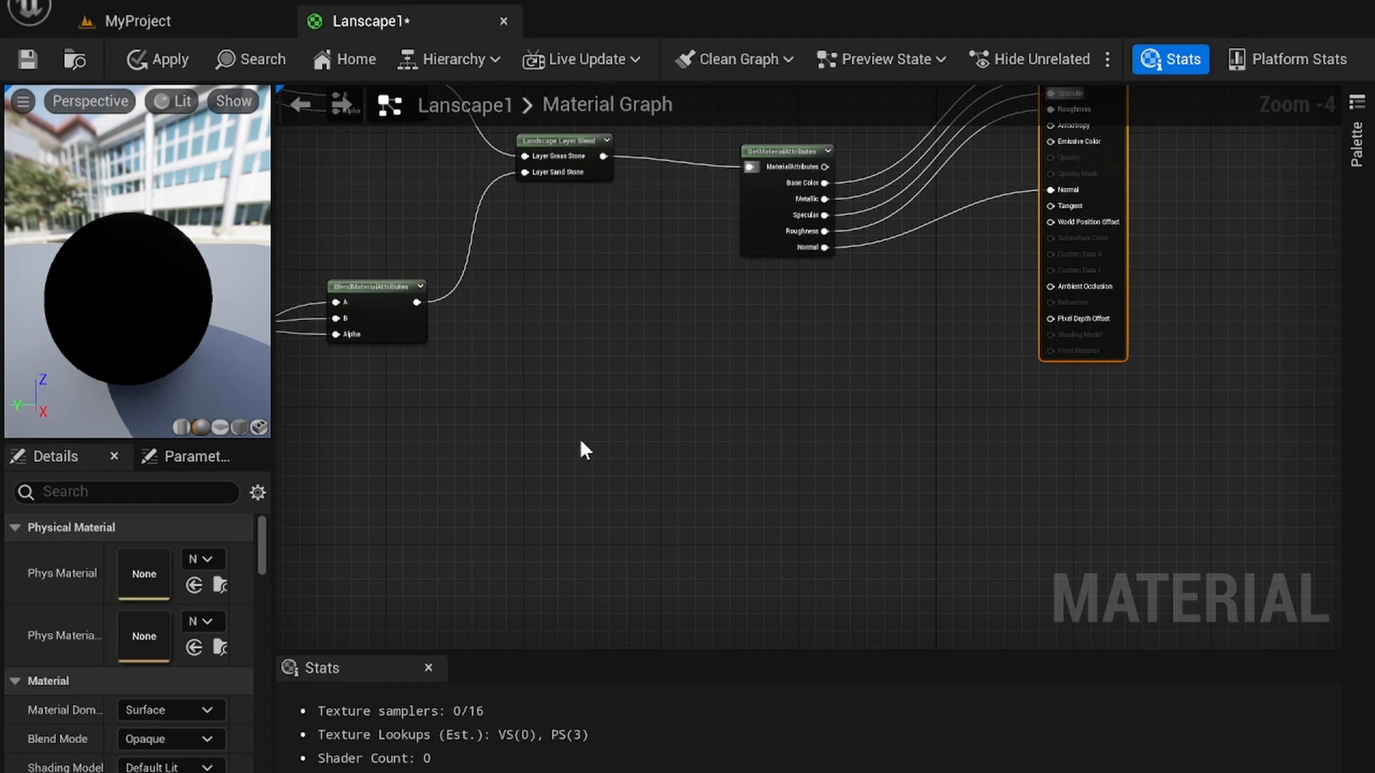
right_click(579, 410)
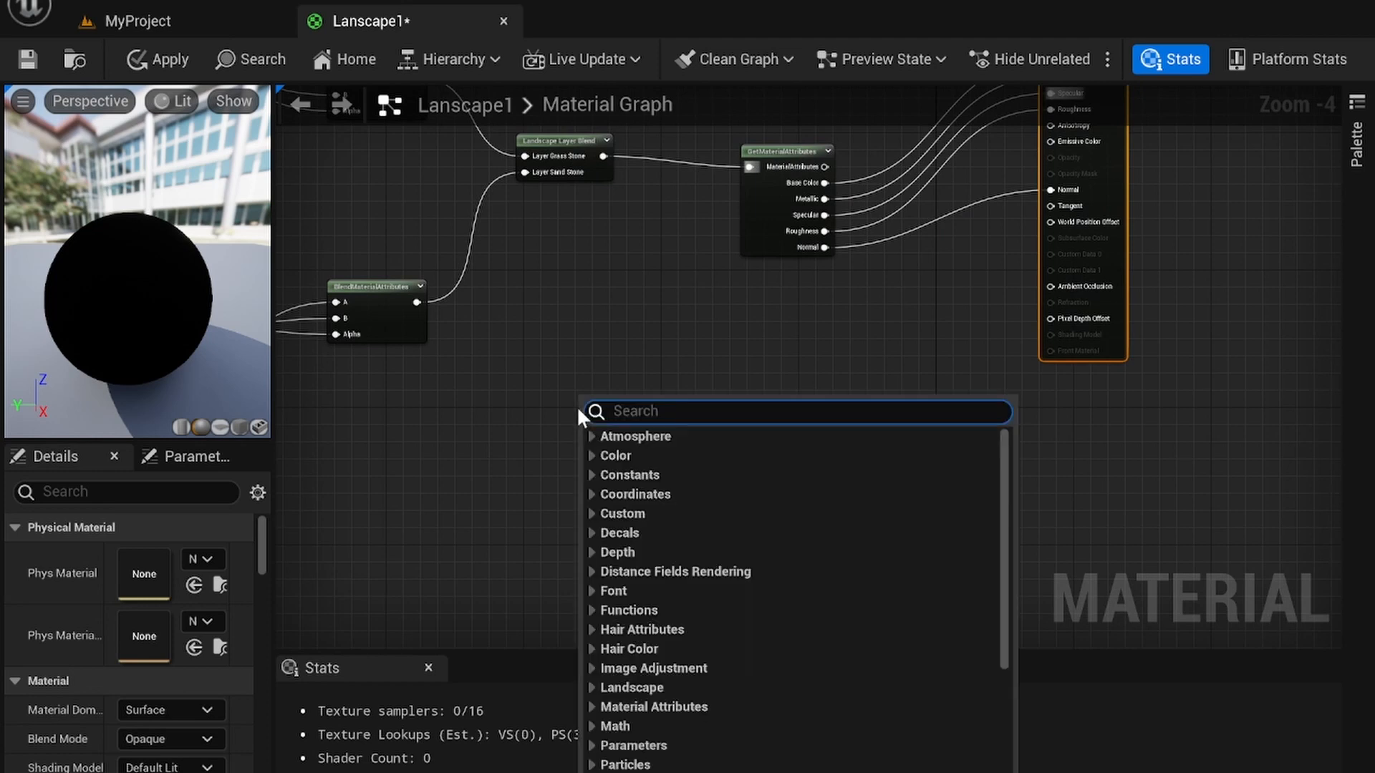
text(land)
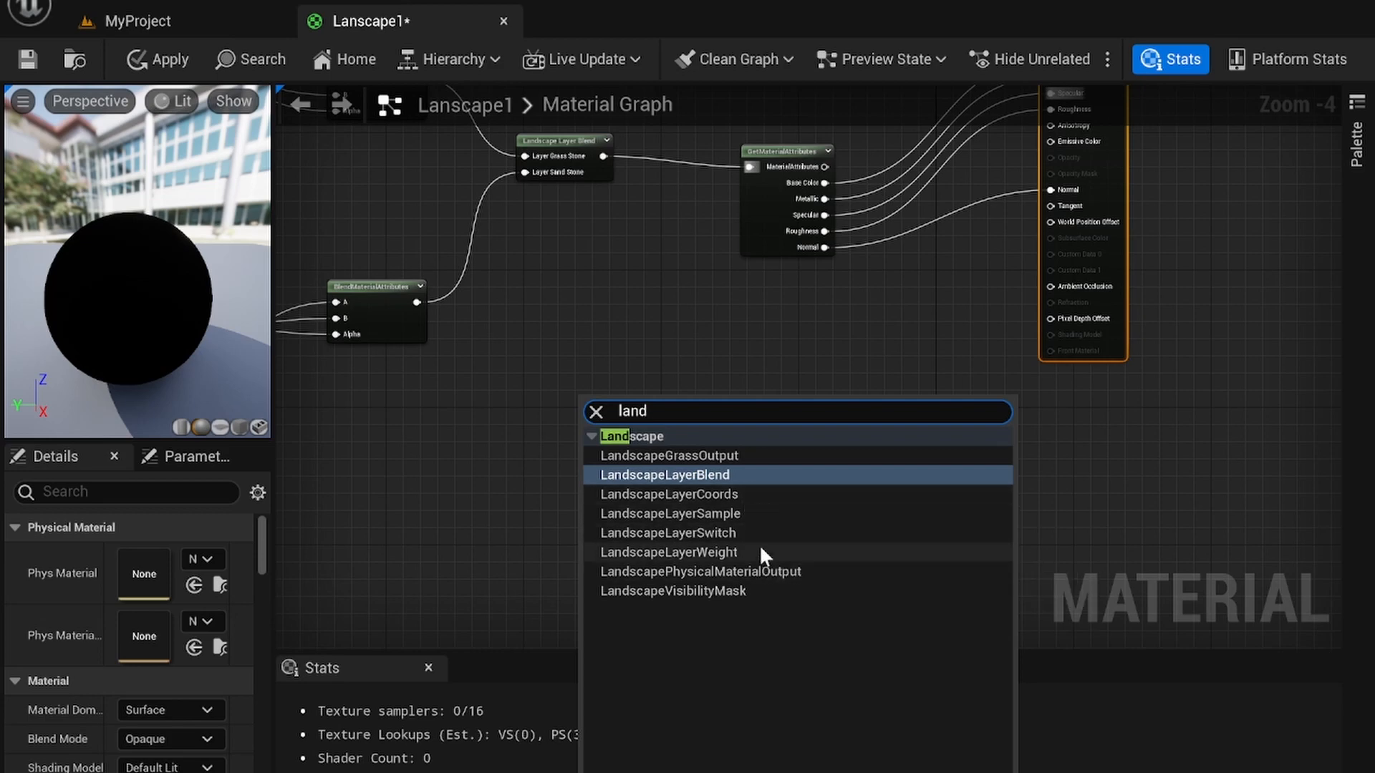
click(755, 514)
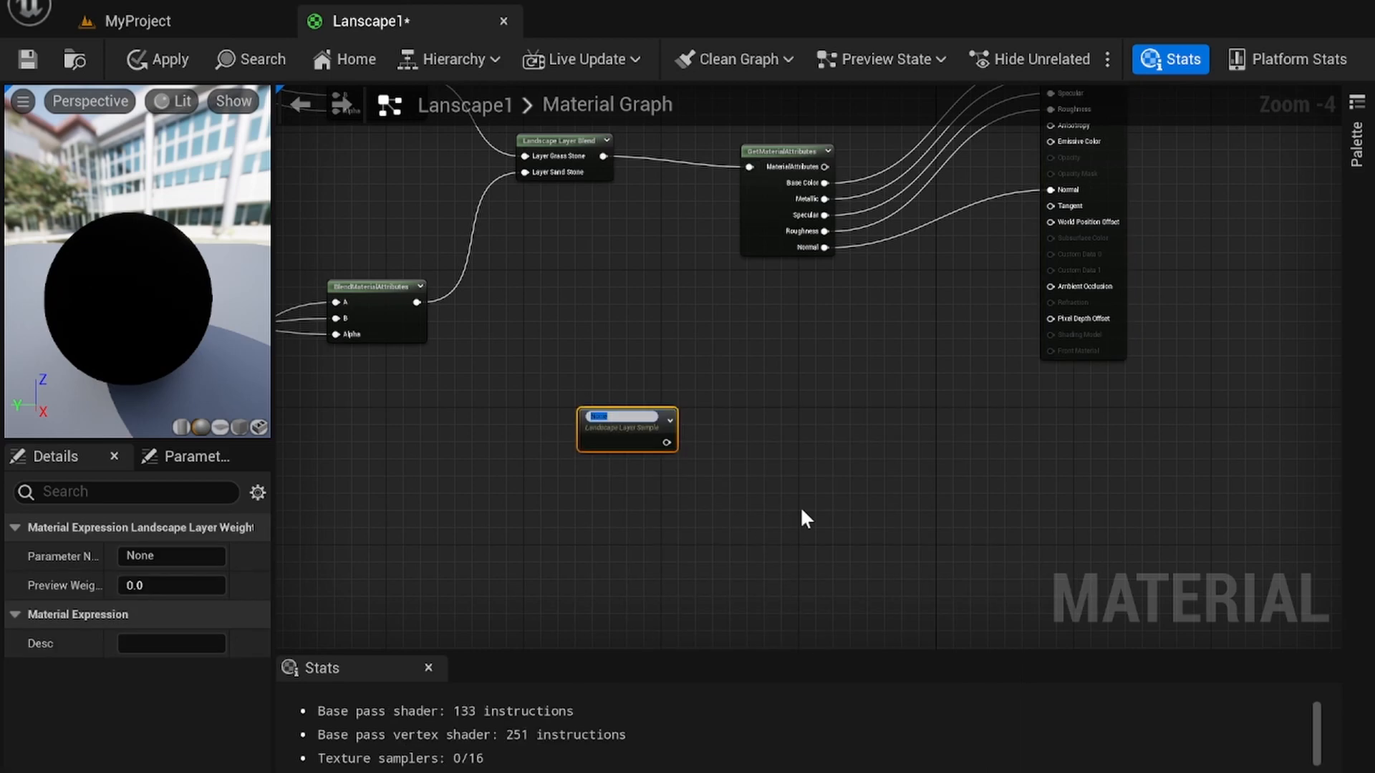
right_drag(726, 398, 736, 499)
drag(620, 531, 574, 539)
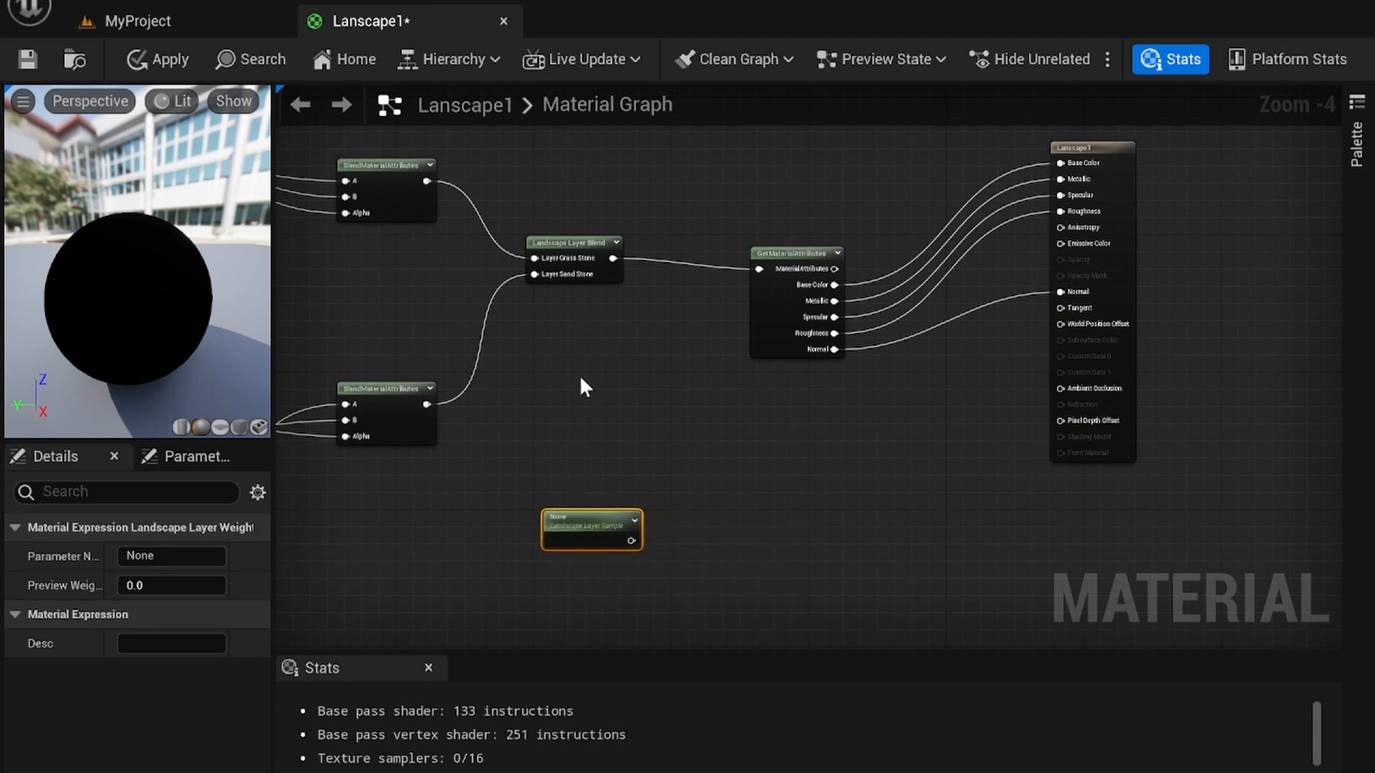
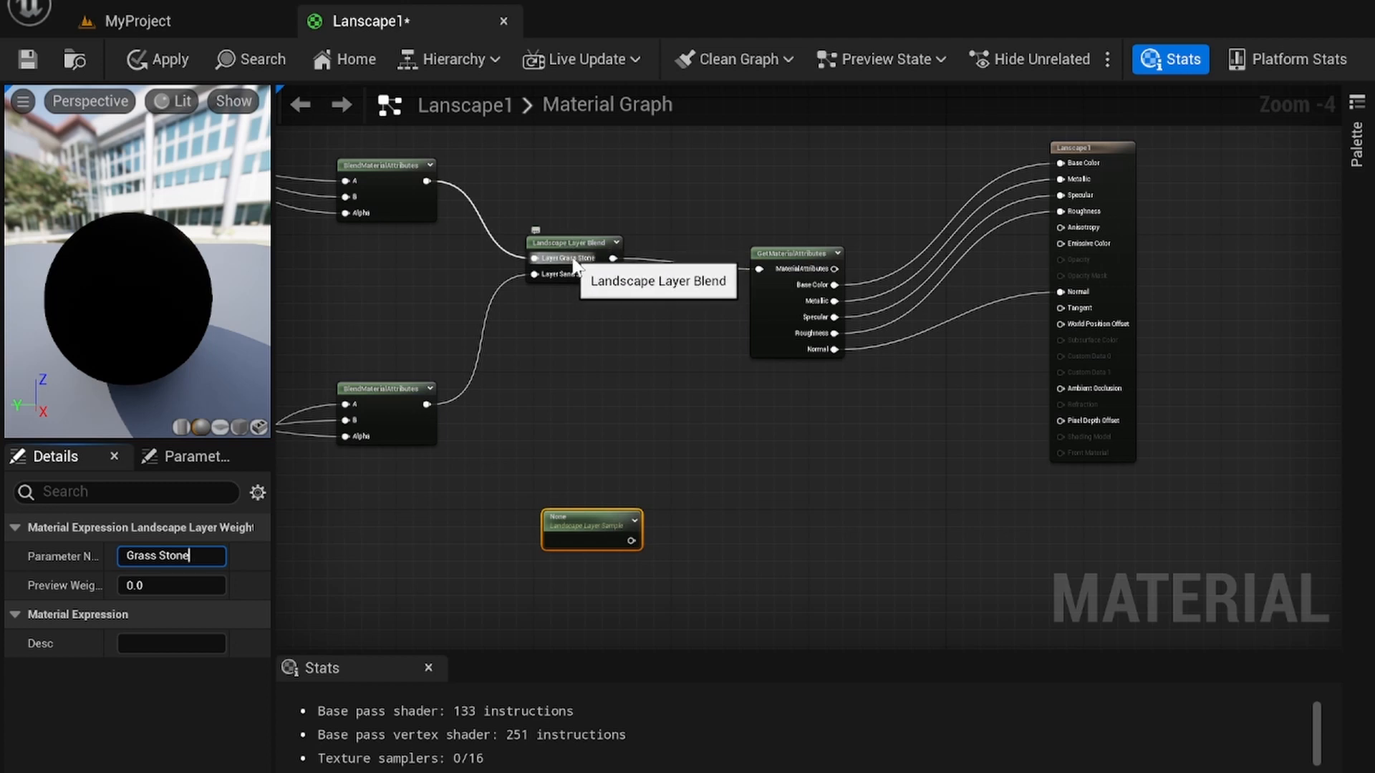
click(665, 512)
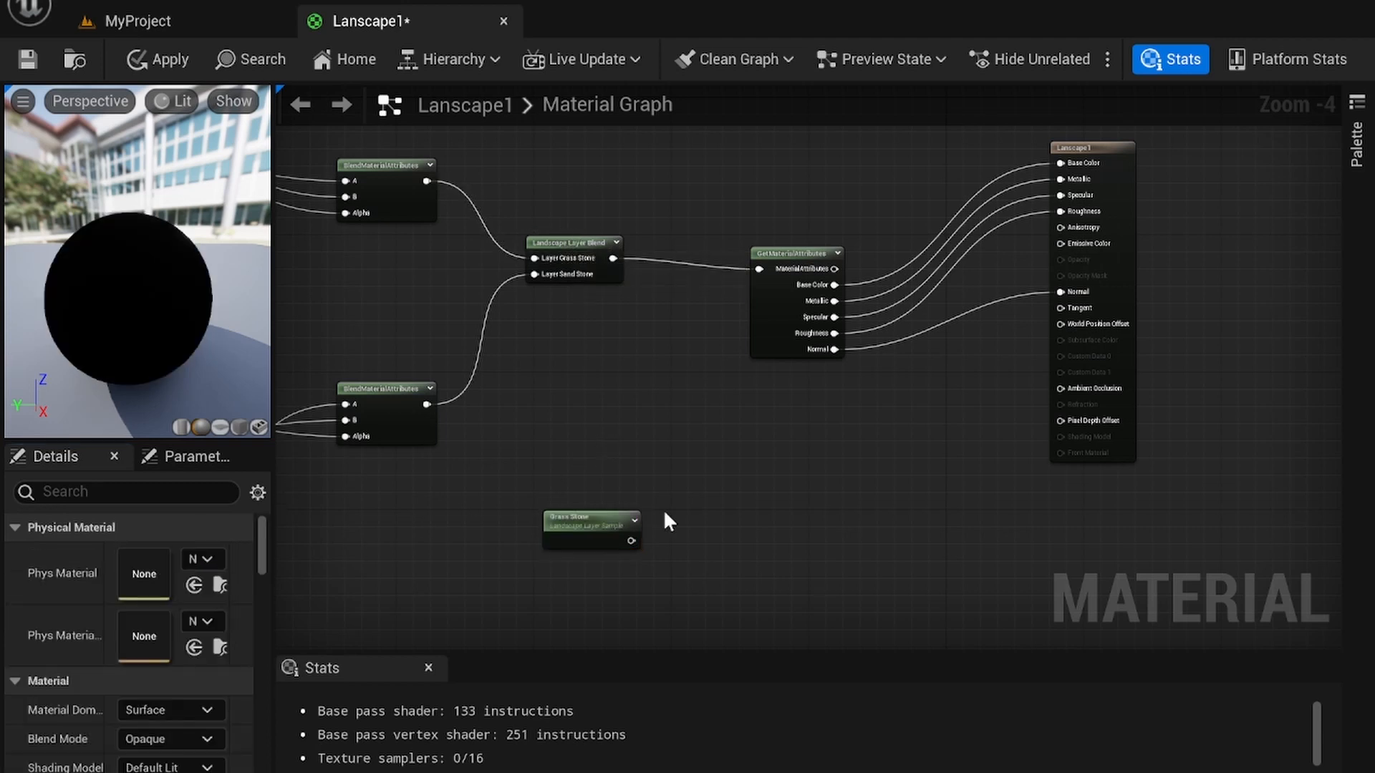
Add a LandscapeGrassOutput node beside the Grass Stone layer sample and connect the sample's output to its Grass input
right_drag(678, 534, 606, 520)
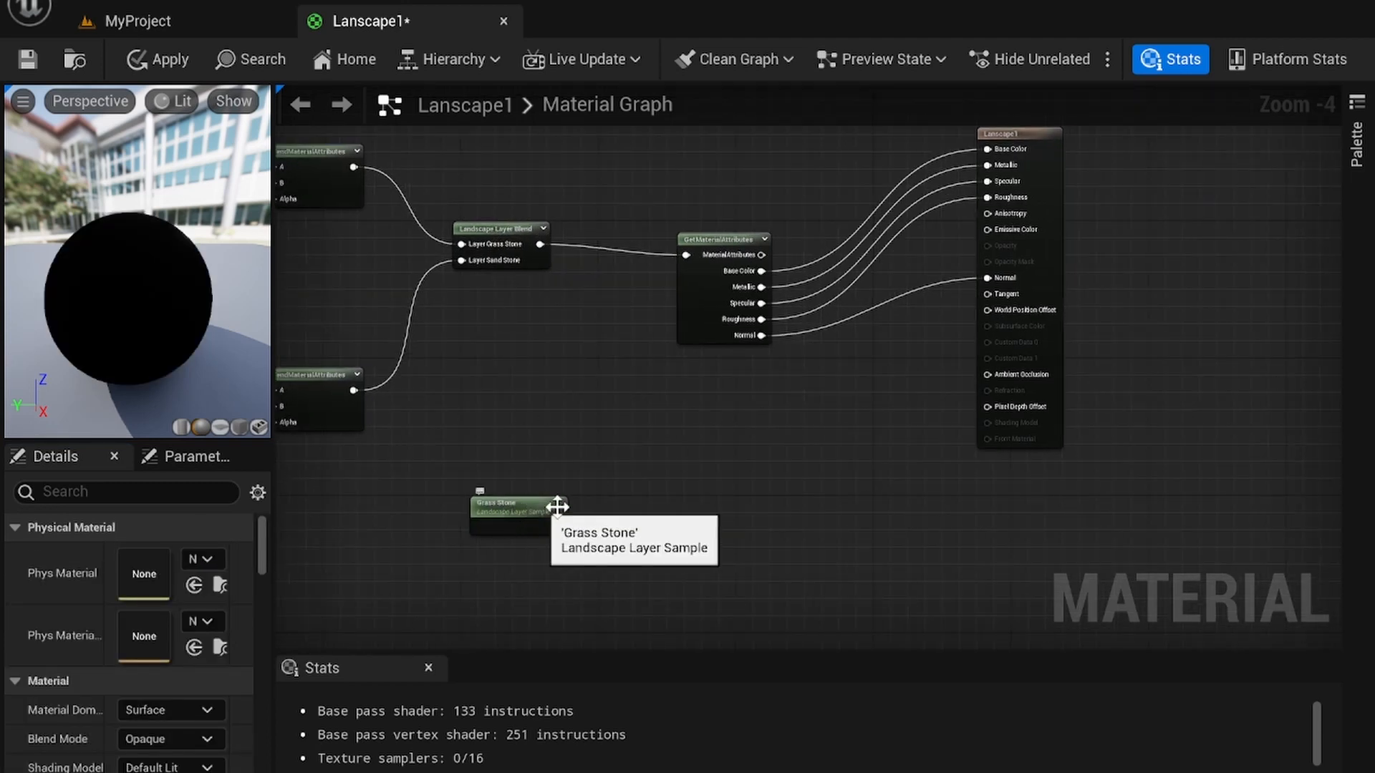
right_drag(716, 541, 594, 534)
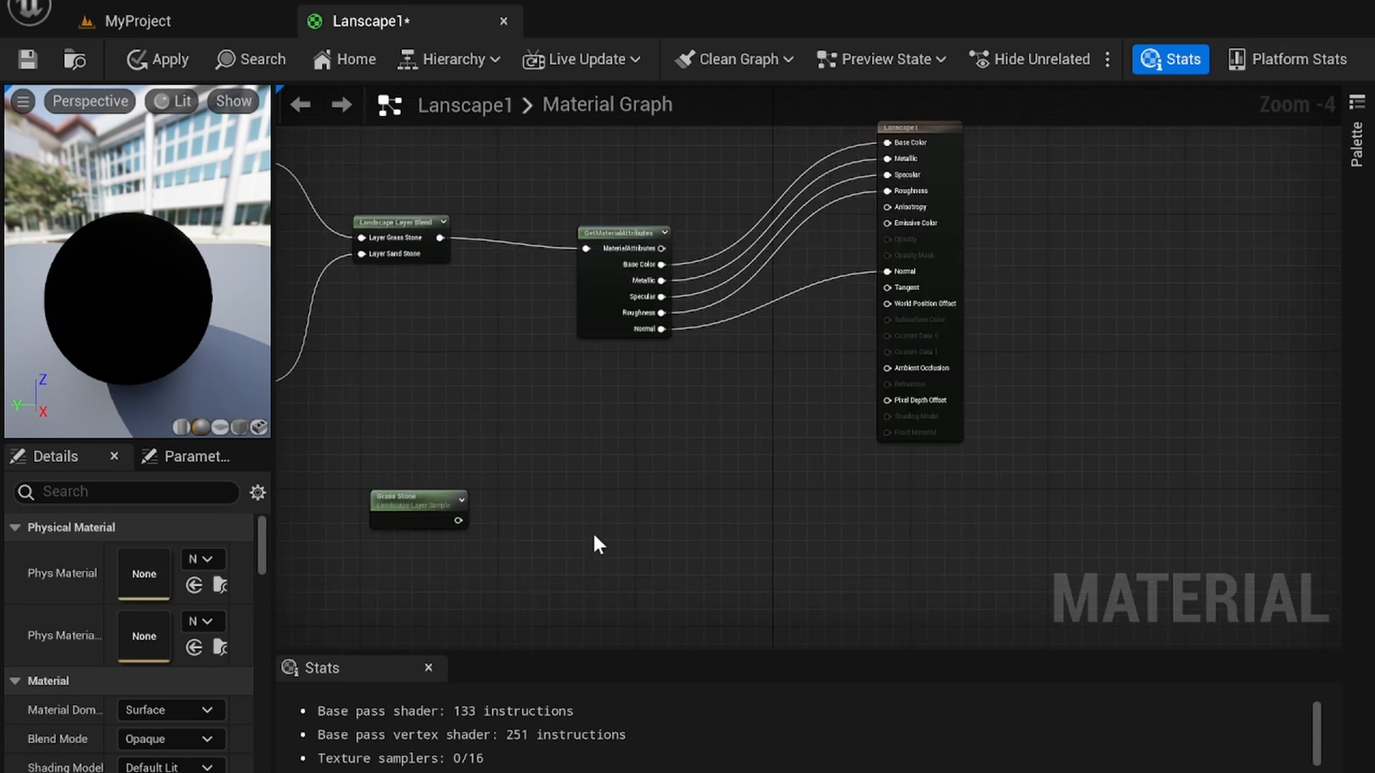
right_click(539, 507)
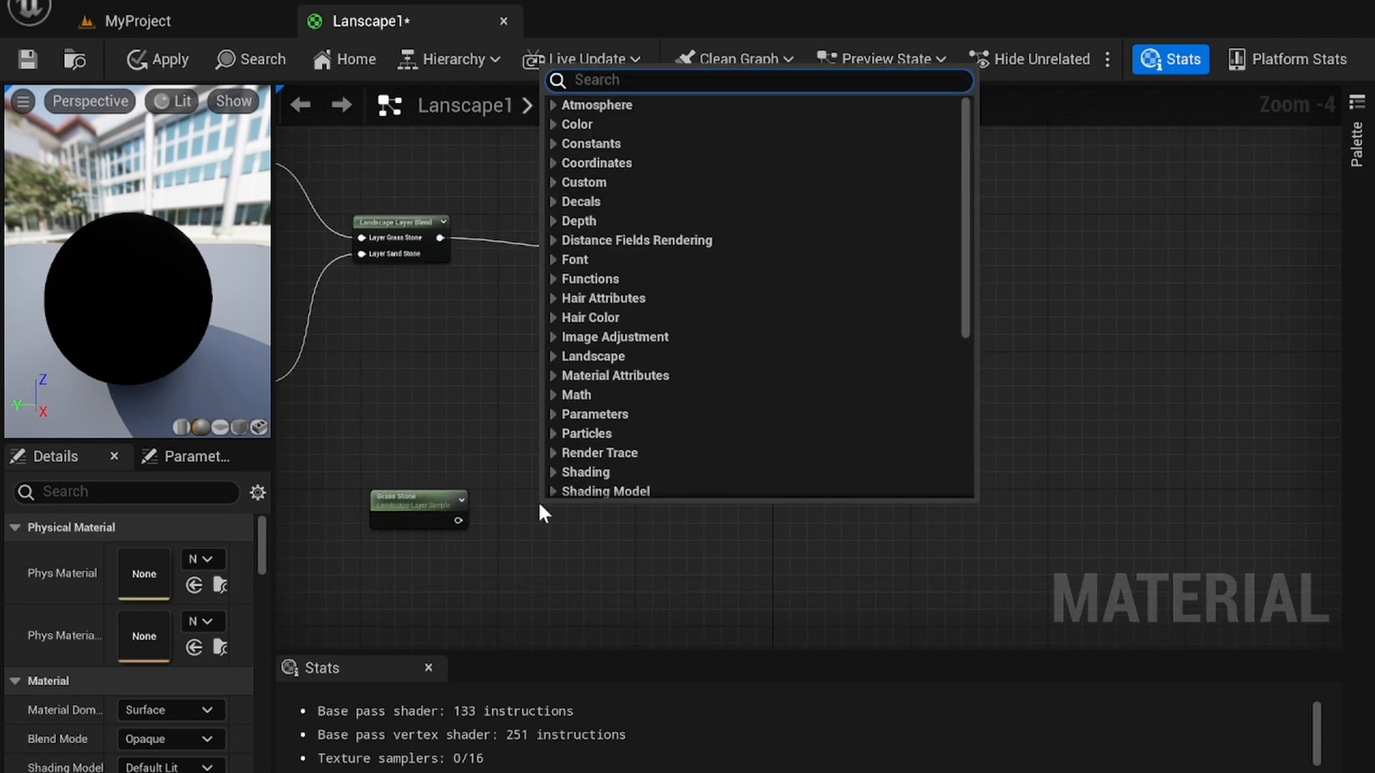
text(grass)
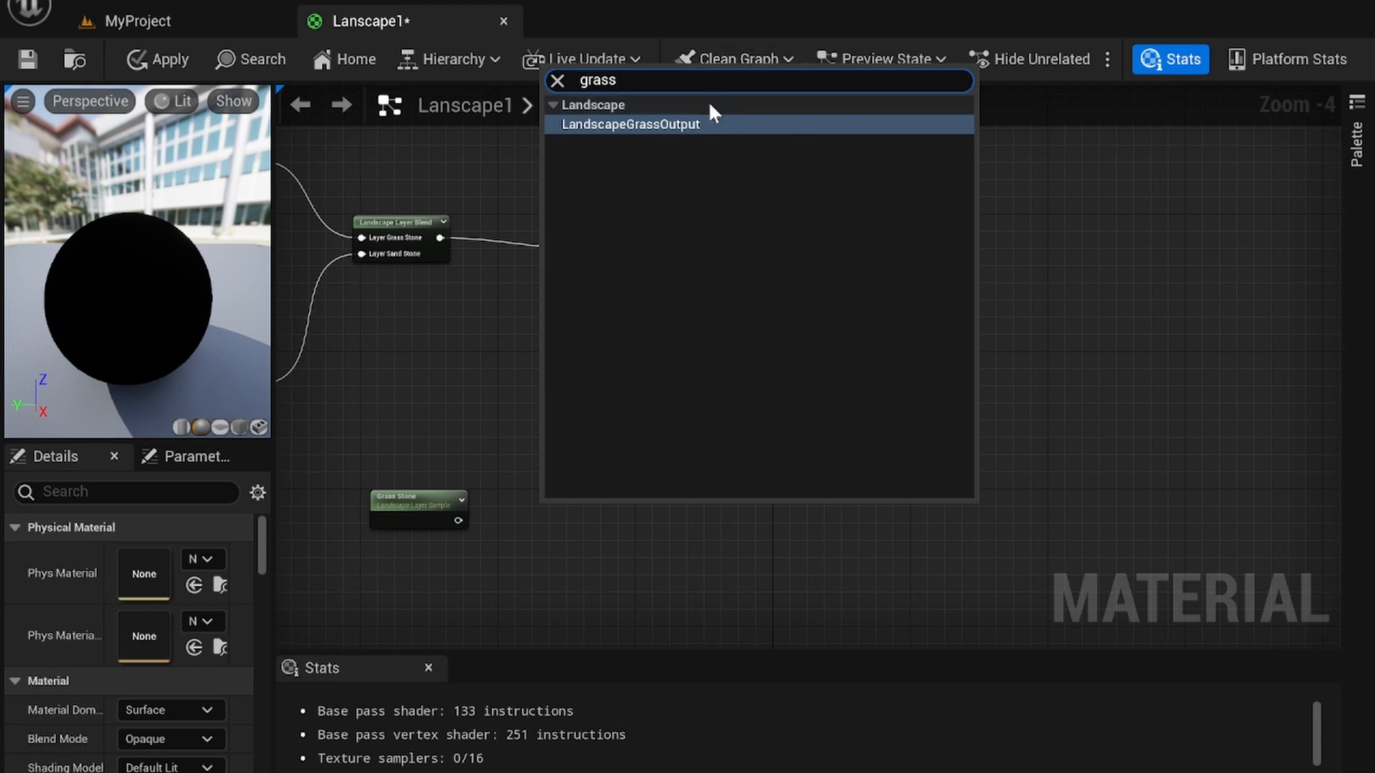
click(706, 123)
drag(457, 520, 574, 504)
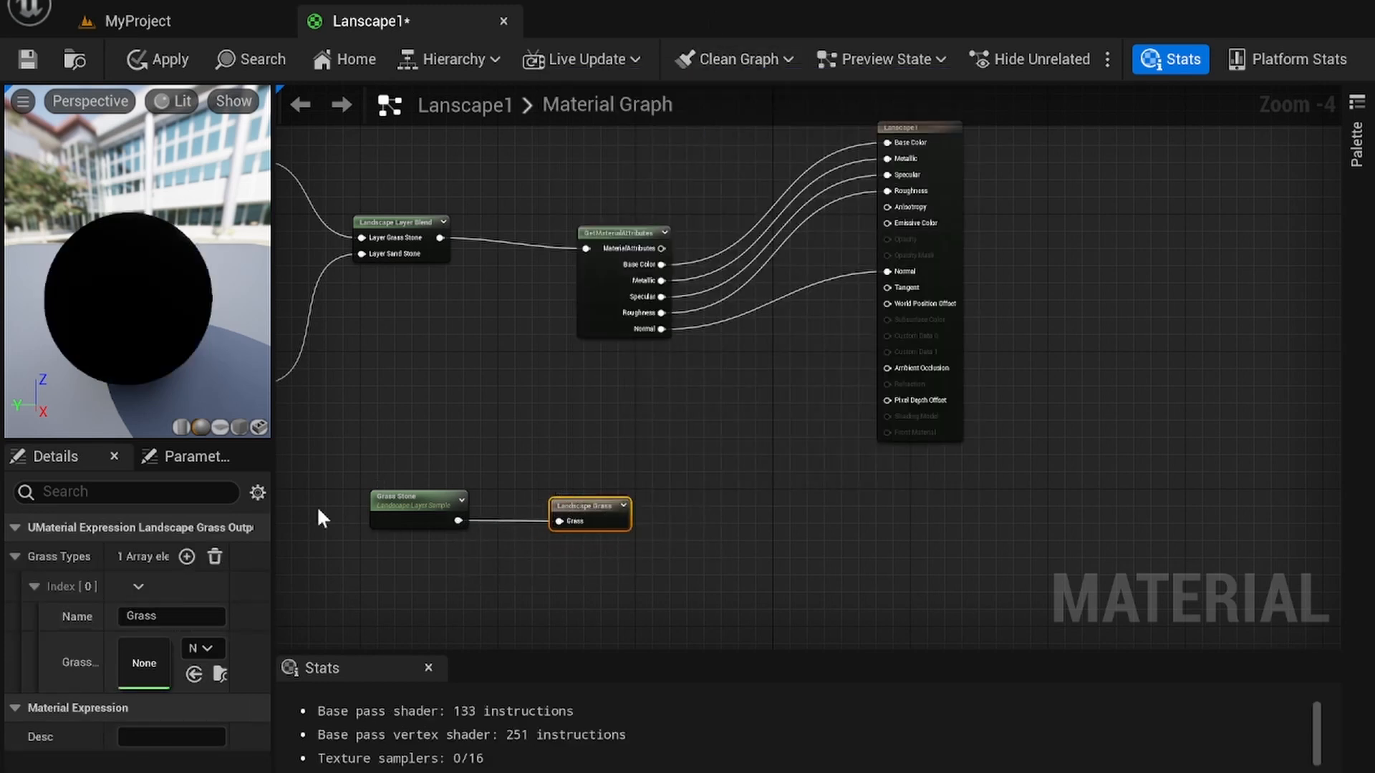
Create a Landscape Grass Type asset named NewLandscapeGrassType in MyProject Content and assign it to the grass output node
click(204, 649)
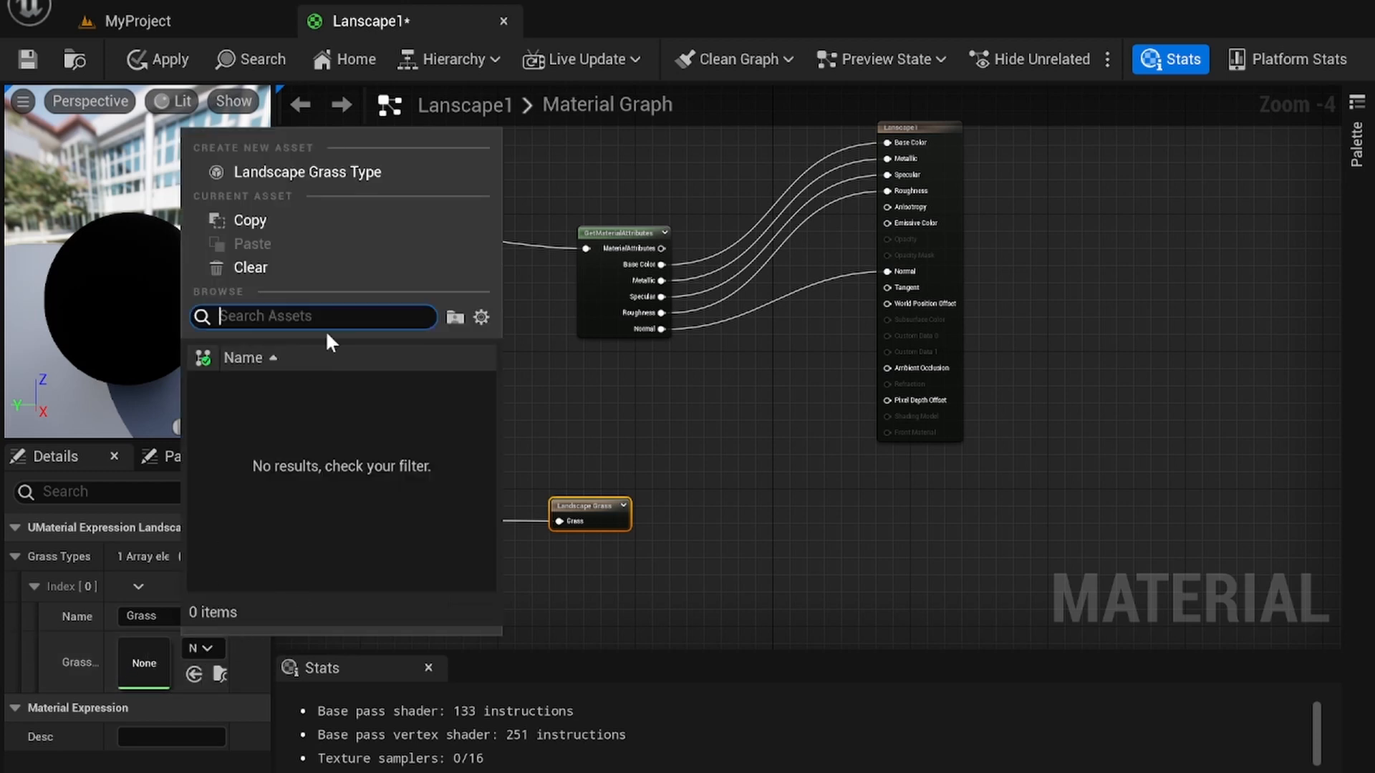
click(317, 170)
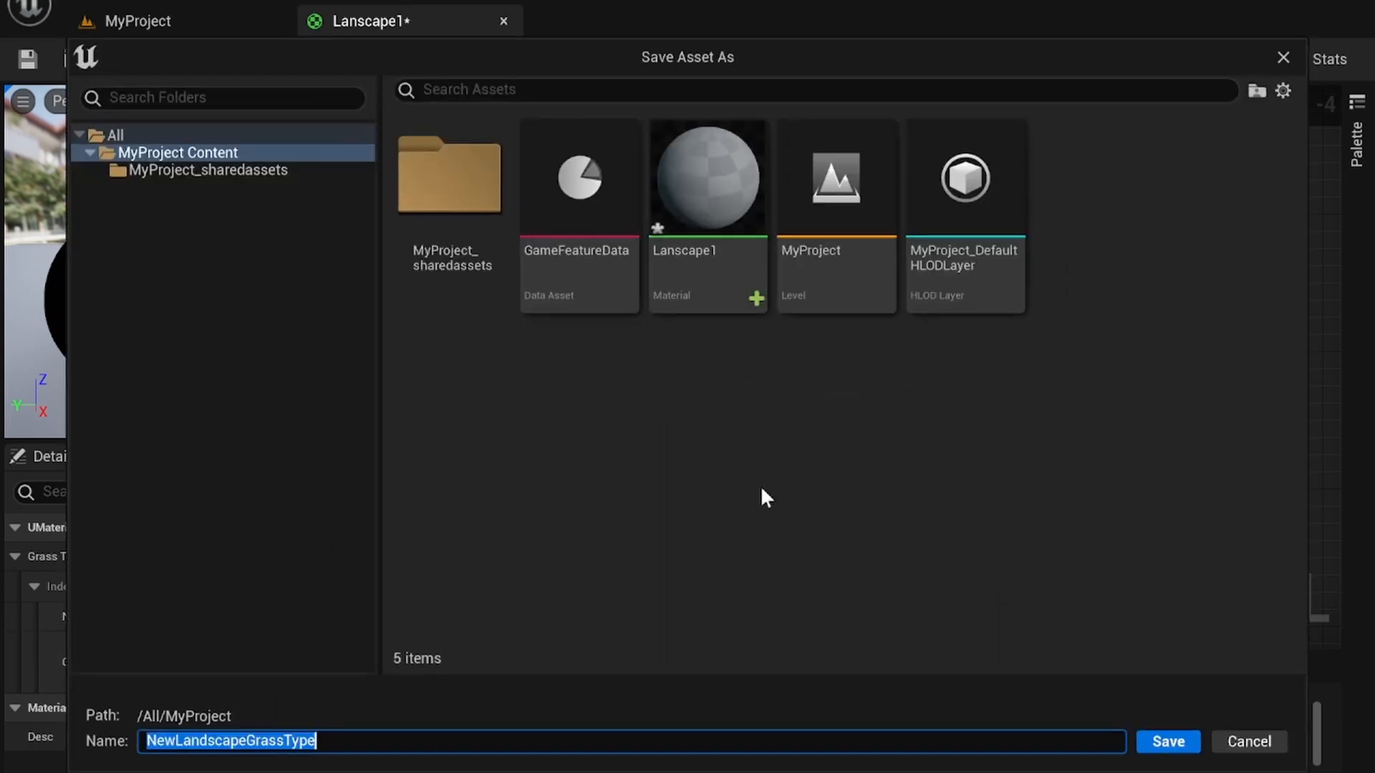
click(1142, 745)
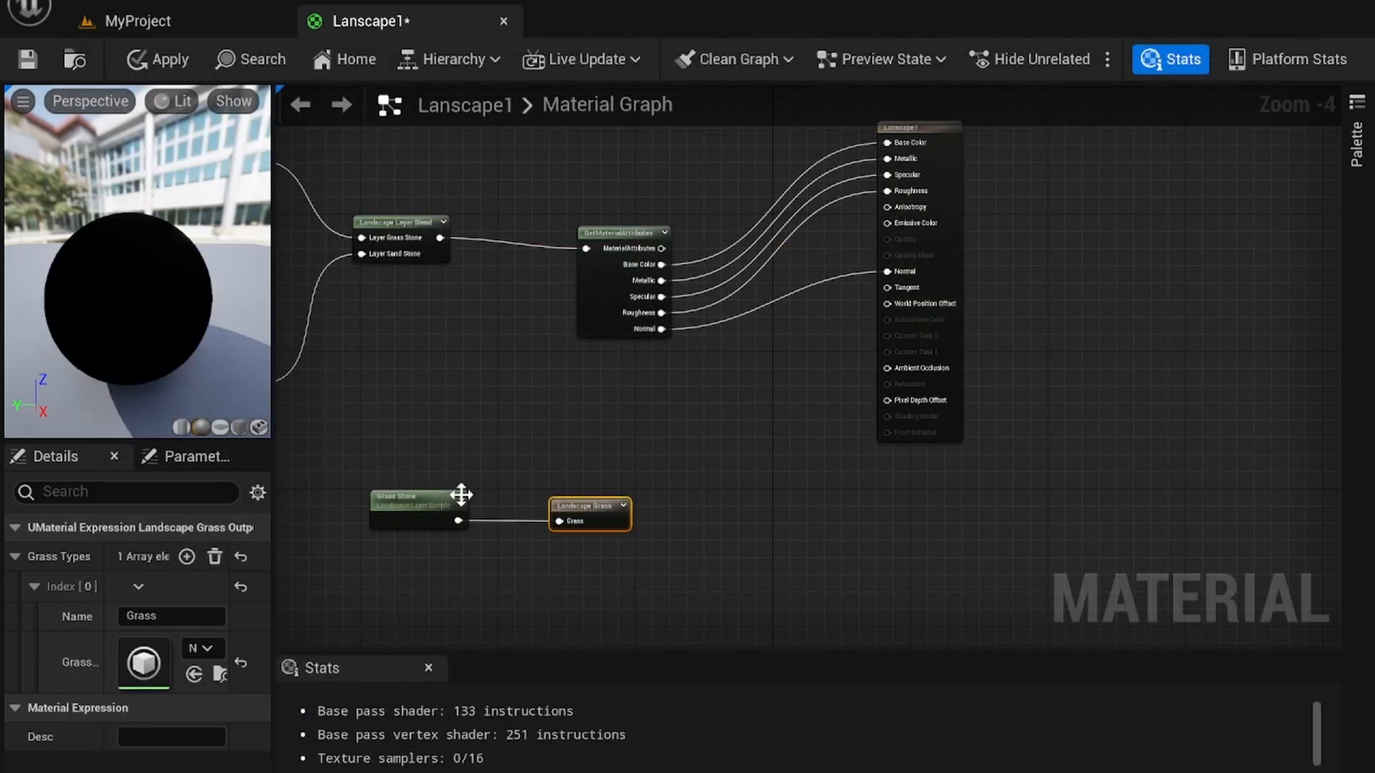
Open the new grass type asset, add one grass variety with Cone as its Grass Mesh, and save the asset
double_click(136, 658)
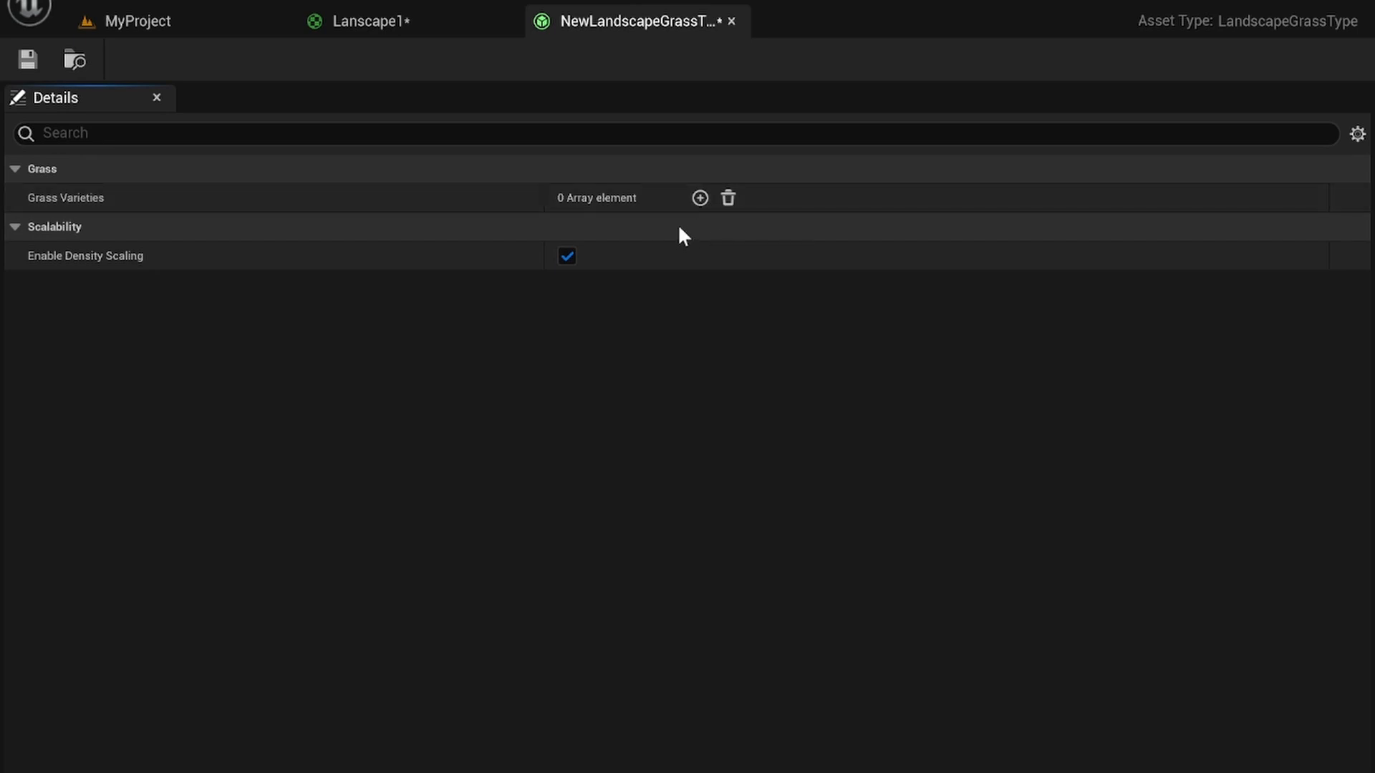
click(700, 199)
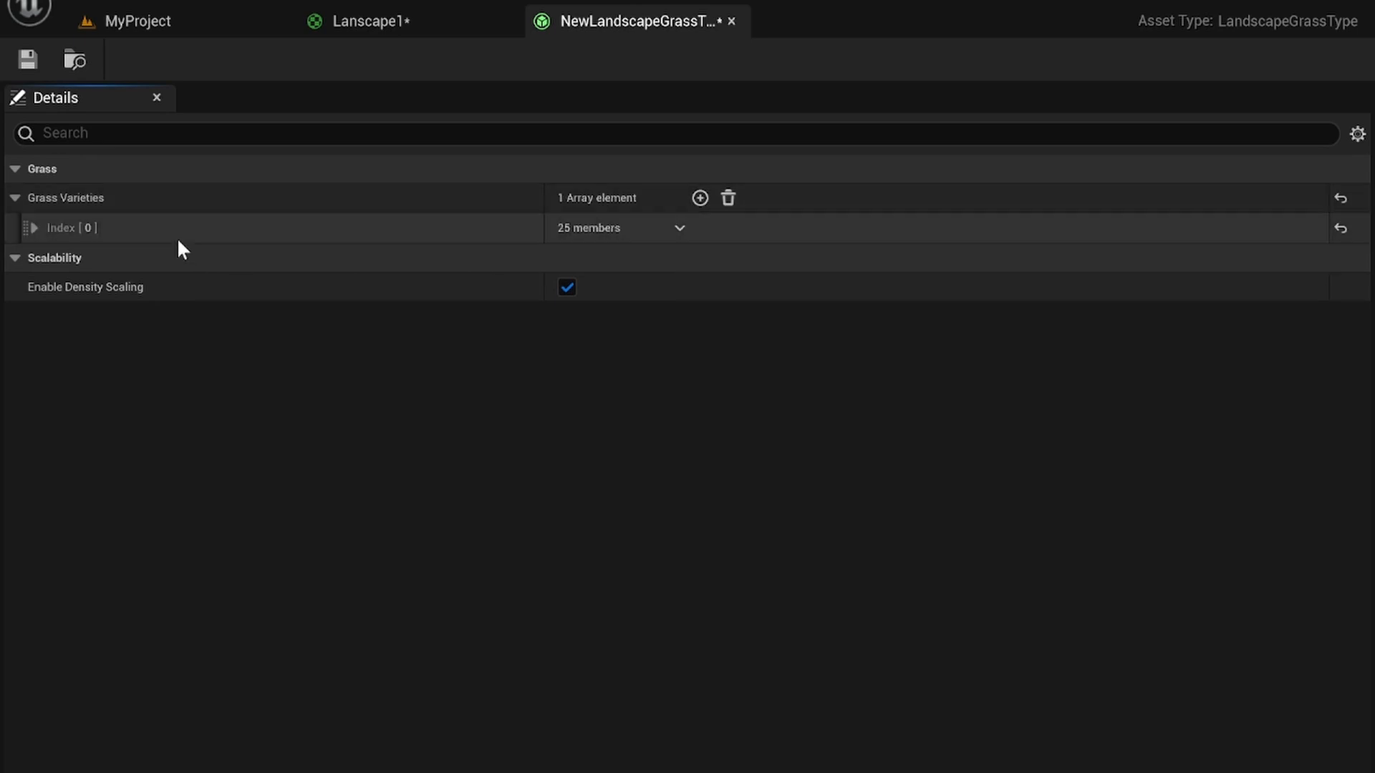
click(53, 228)
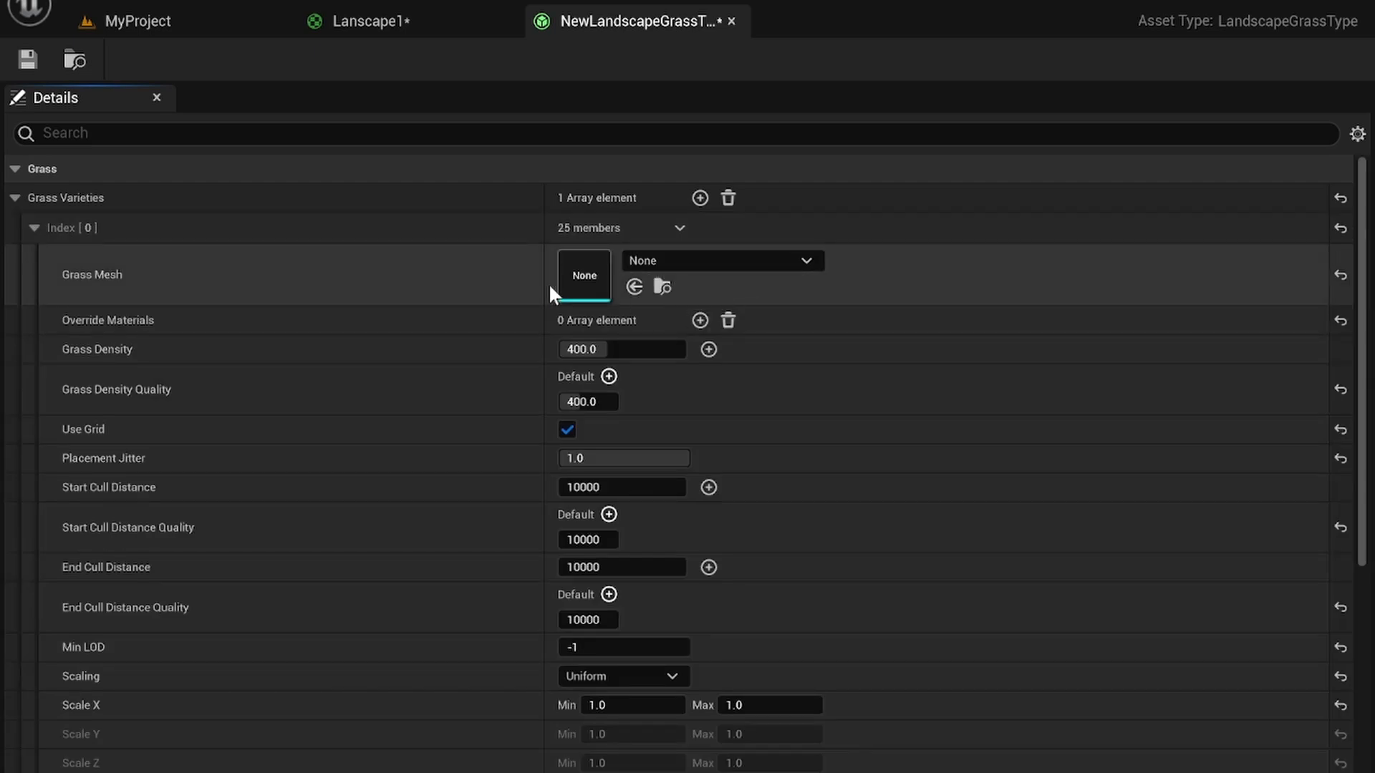
click(702, 265)
click(792, 540)
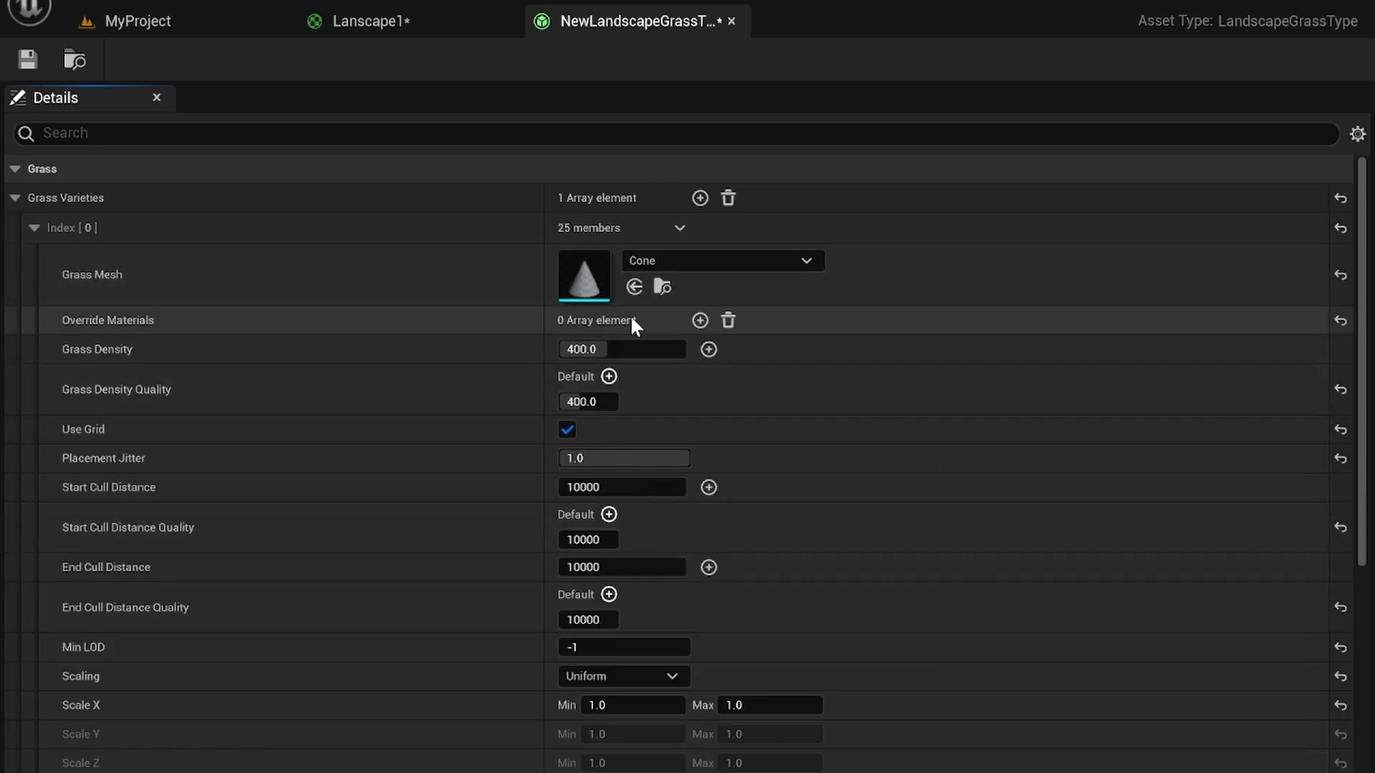
click(27, 61)
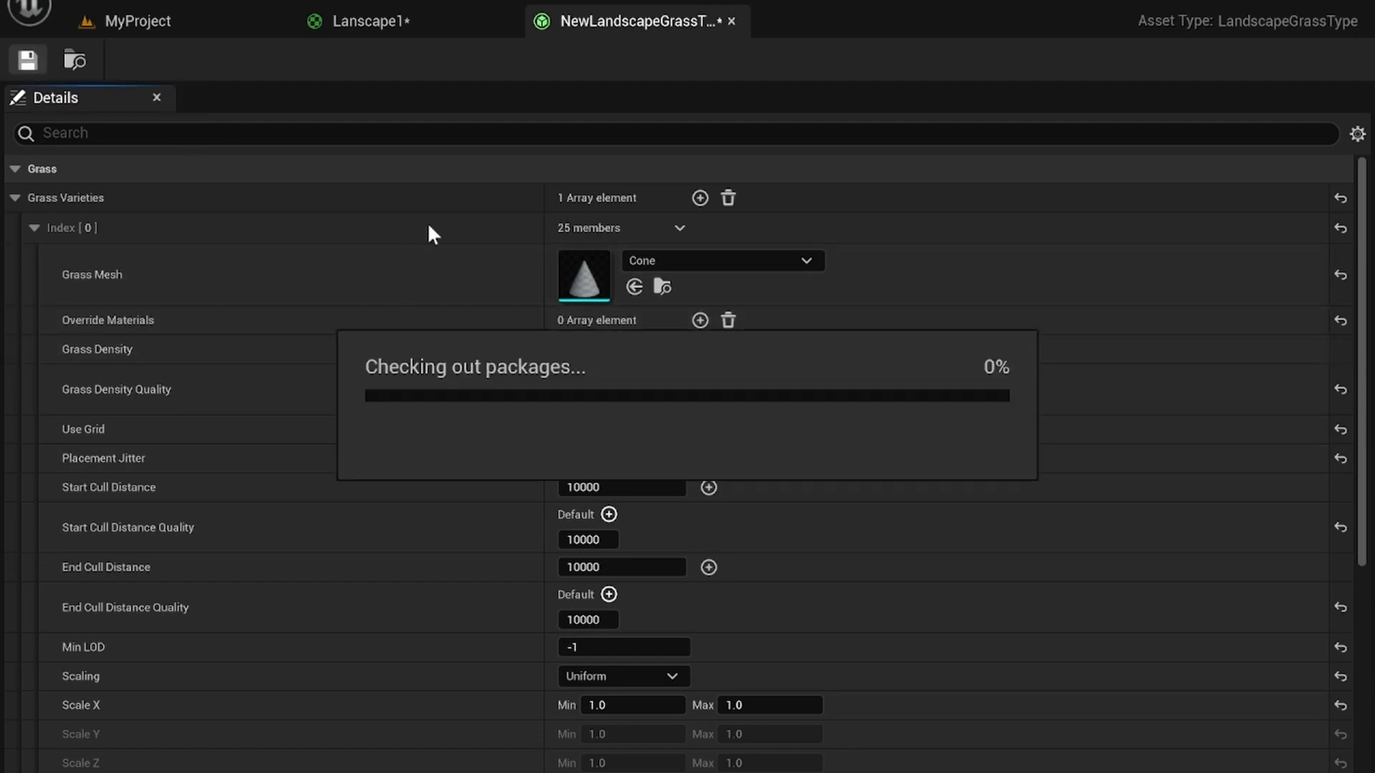
View the landscape in the MyProject level, return to the Lanscape1 material and save it
click(367, 21)
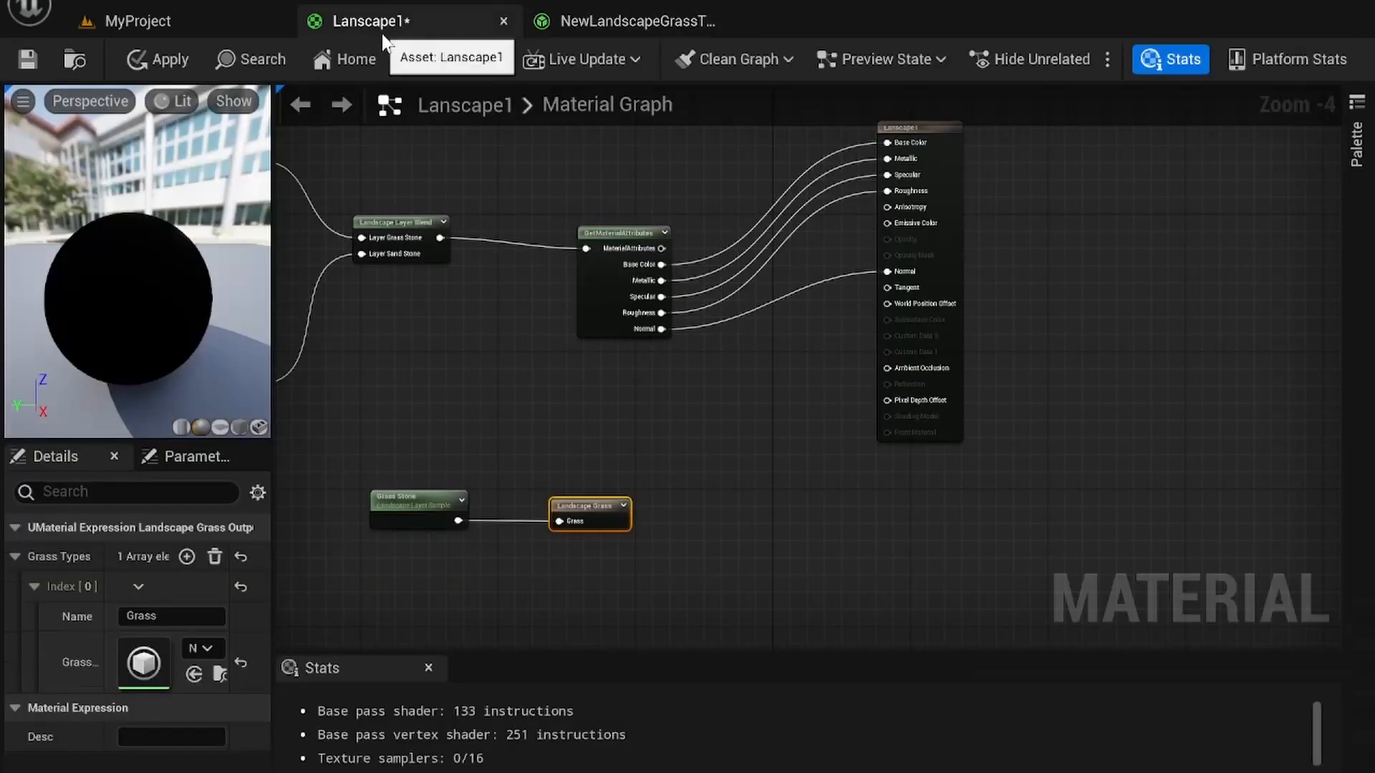
click(145, 30)
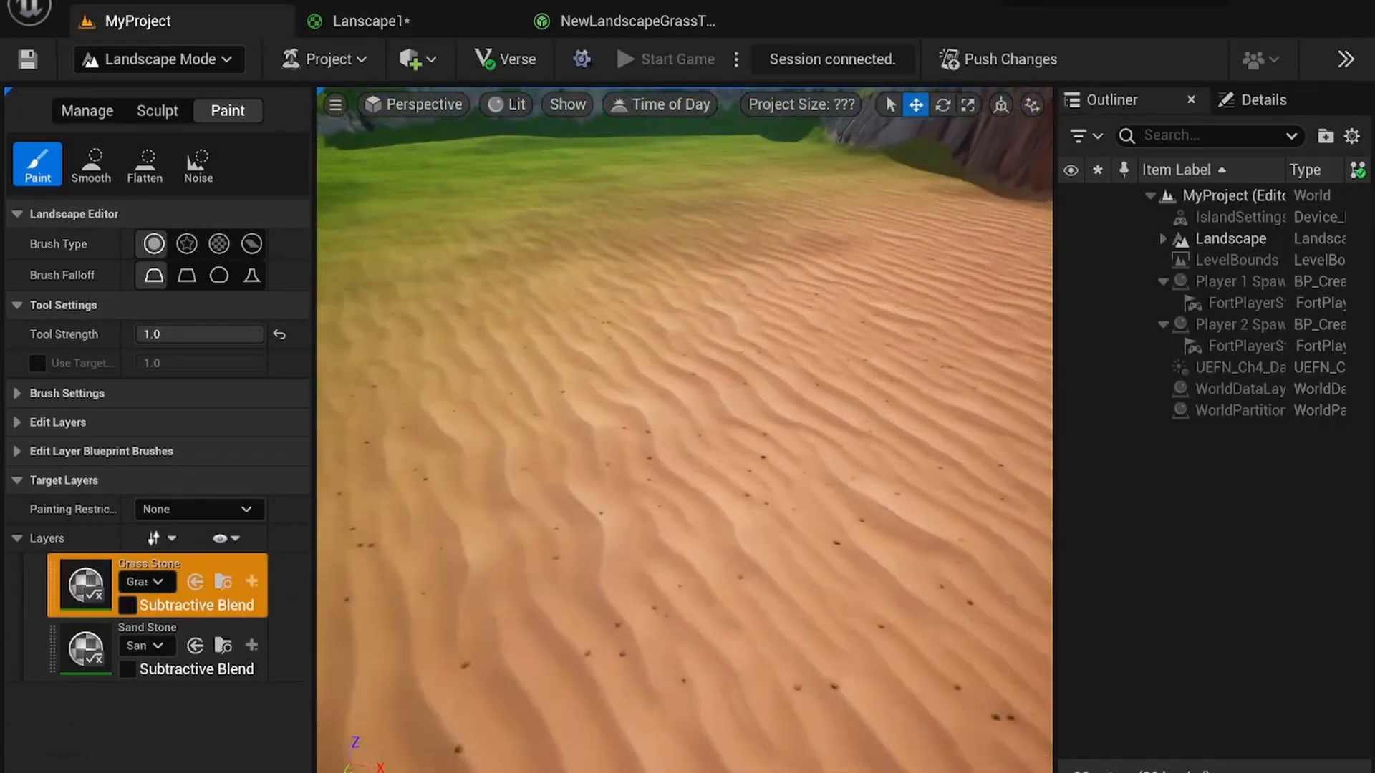
right_drag(683, 430, 683, 315)
click(366, 22)
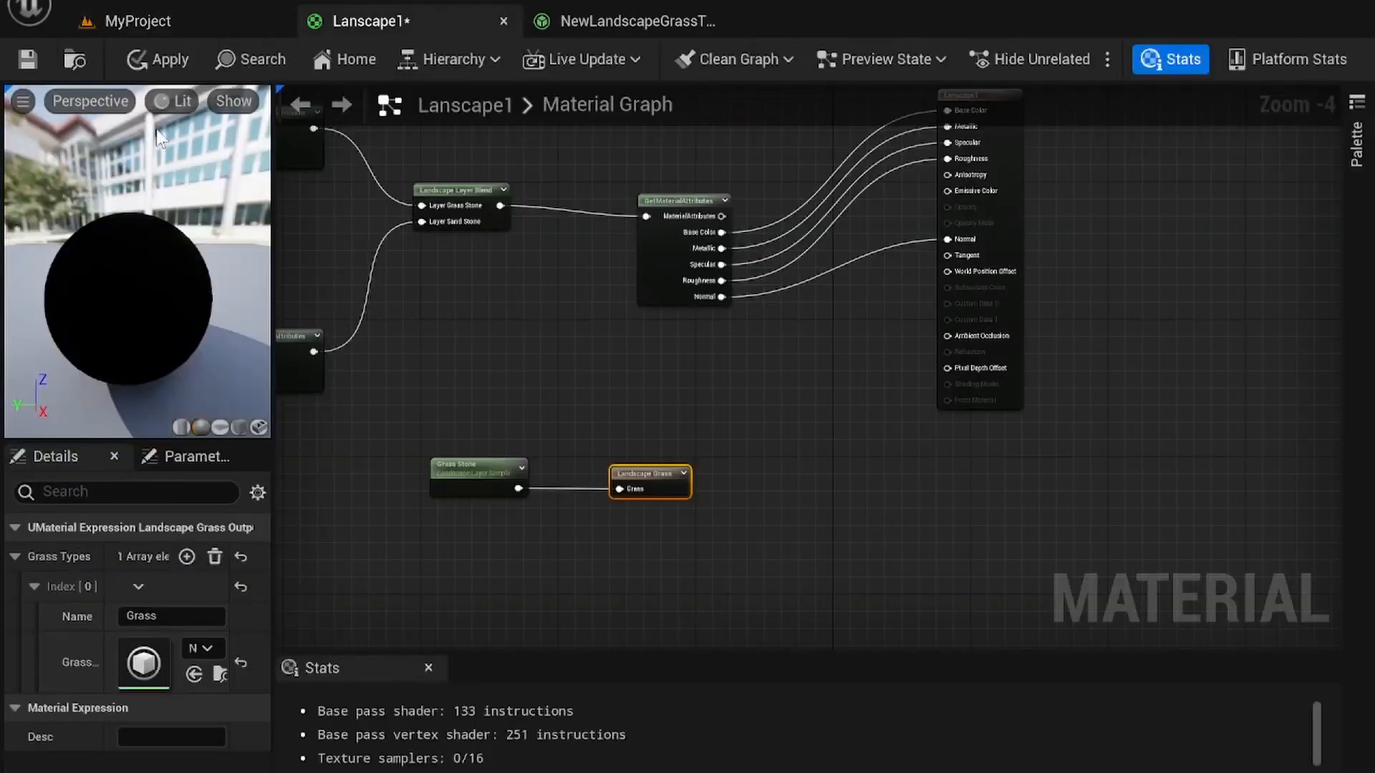
click(23, 63)
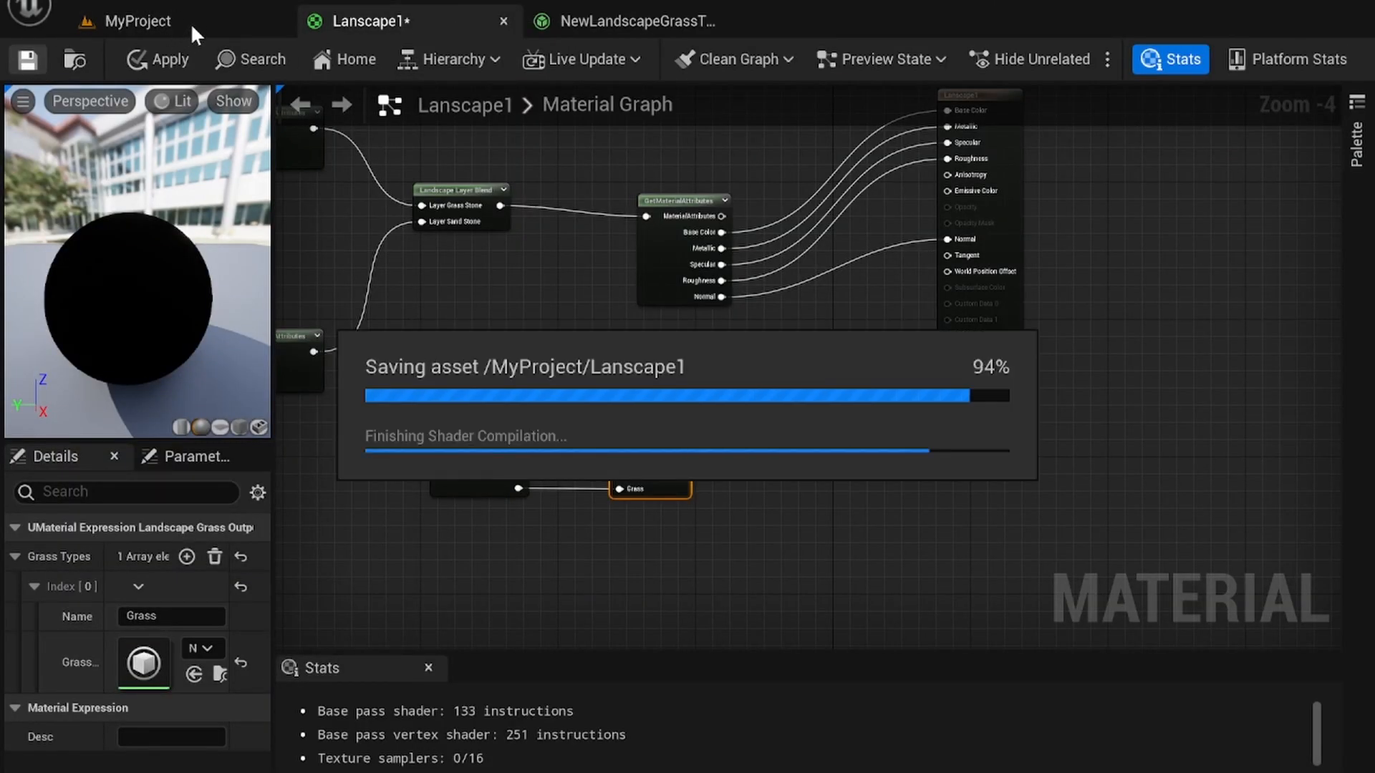
Paint the Sand Stone layer over the ground at the foot of the red cliff in the MyProject level
click(190, 23)
right_drag(573, 275, 695, 304)
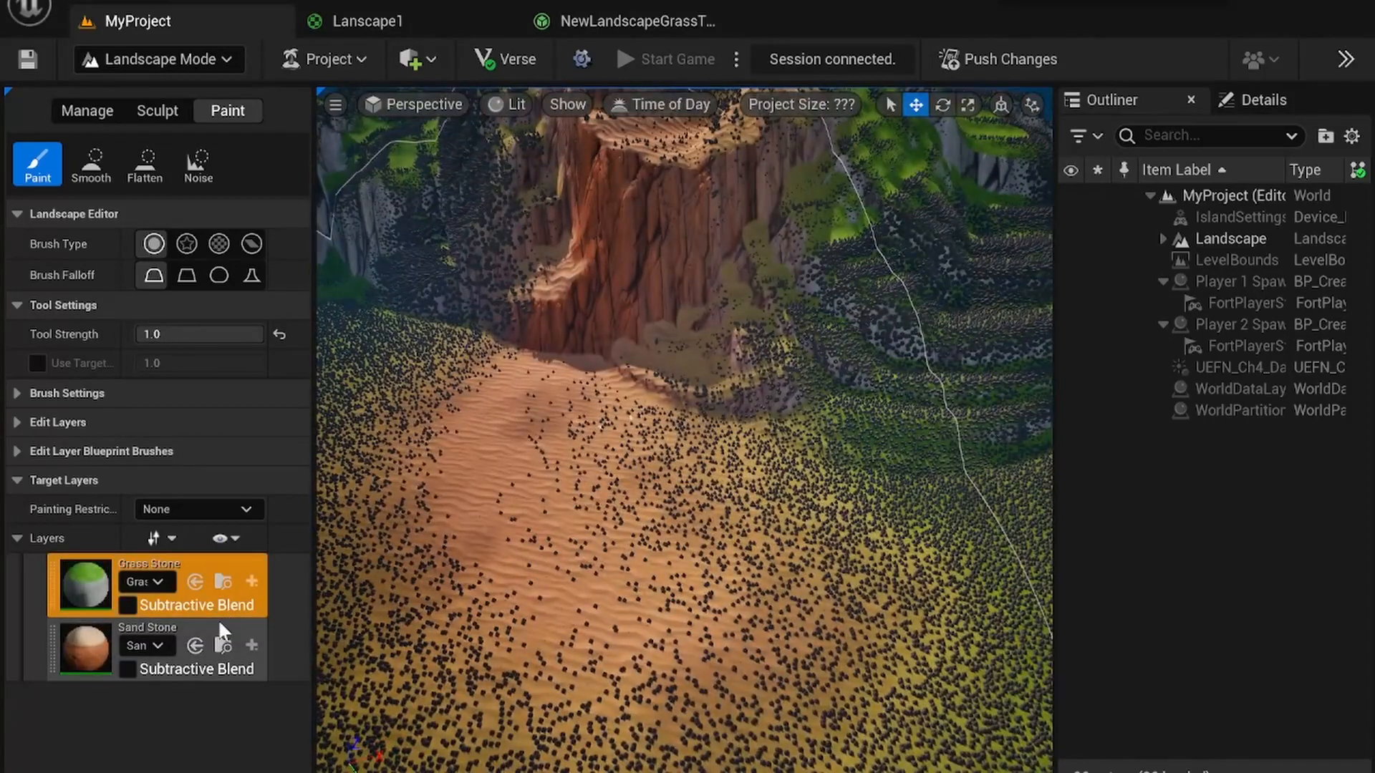
click(218, 623)
mouse_move(738, 472)
mouse_down()
mouse_move(614, 448)
mouse_move(601, 422)
mouse_up()
right_drag(771, 434, 670, 484)
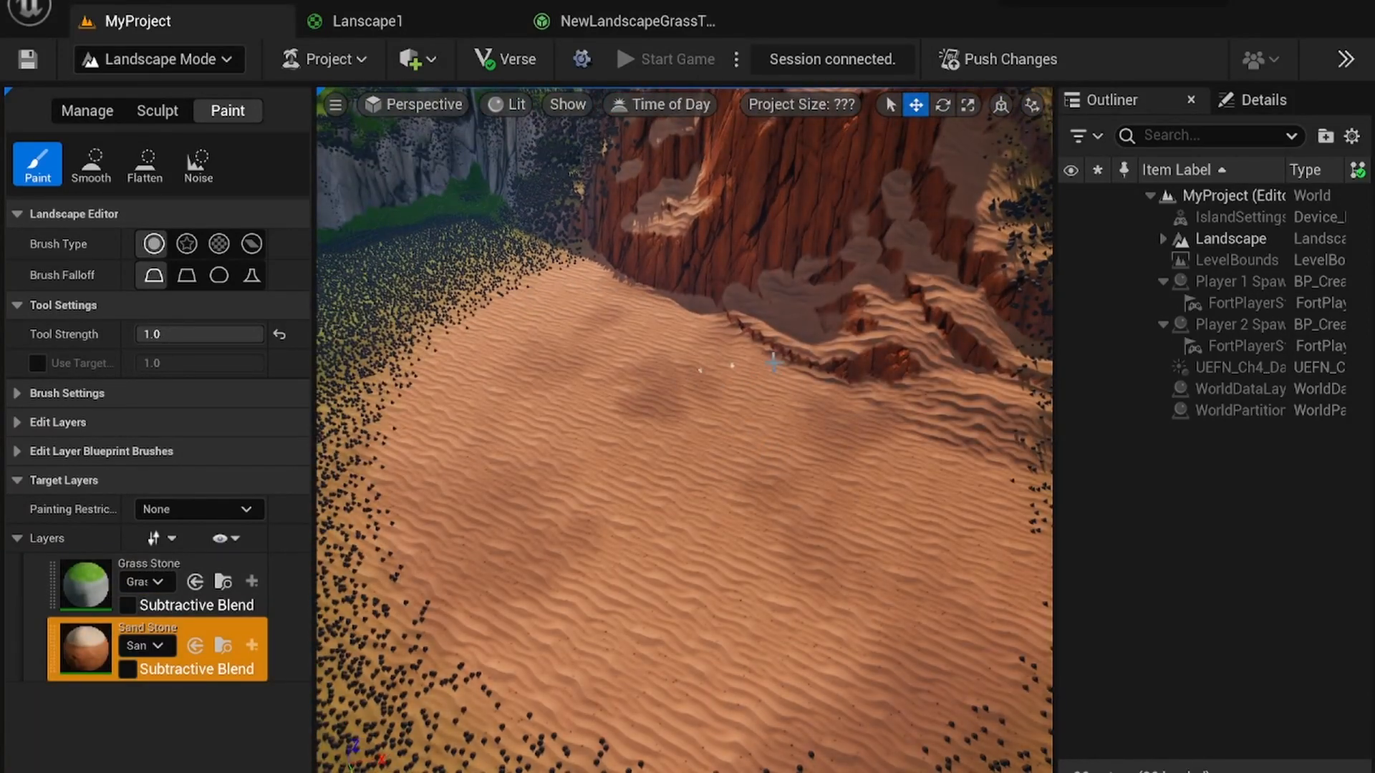
Examine how the cone meshes are distributed along the sand and grass border and on the steep rock slopes
right_drag(758, 434, 960, 423)
right_drag(655, 429, 759, 429)
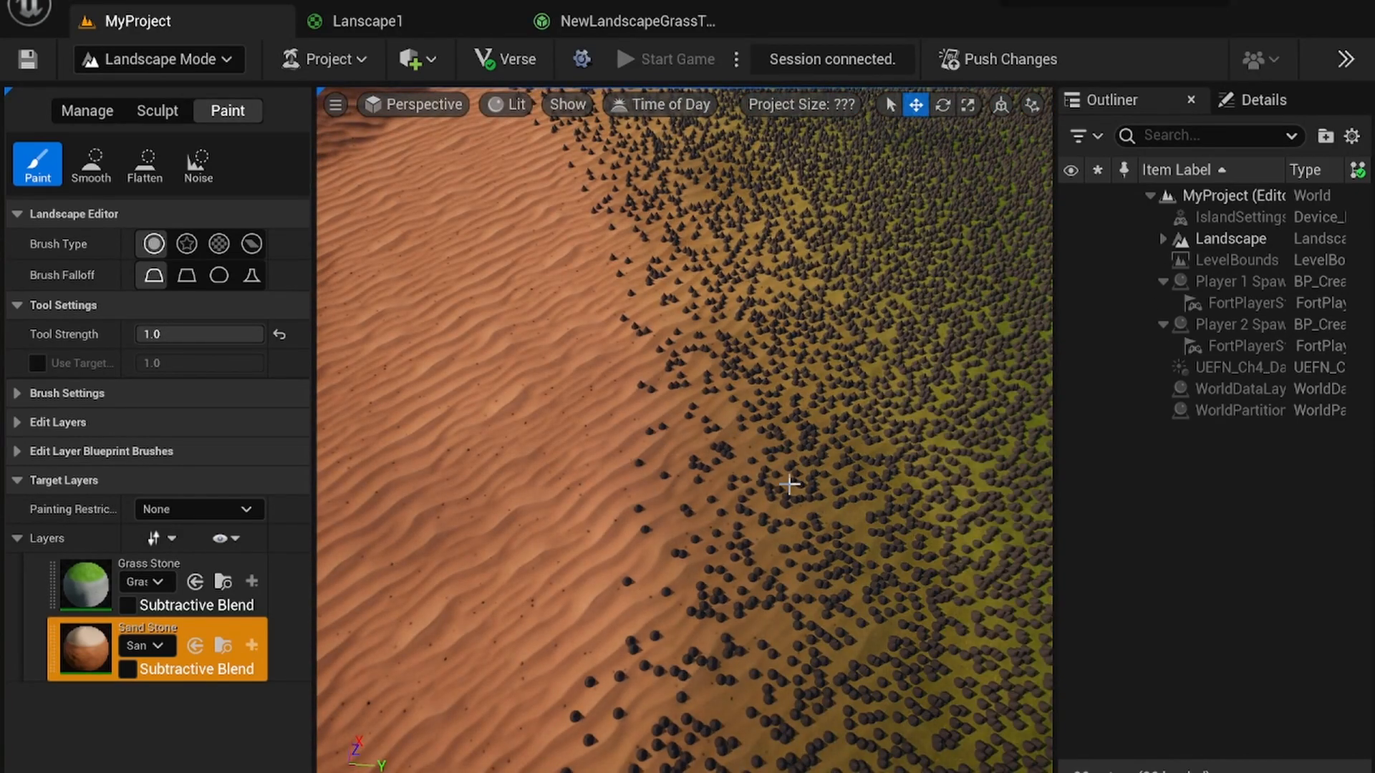
click(18, 393)
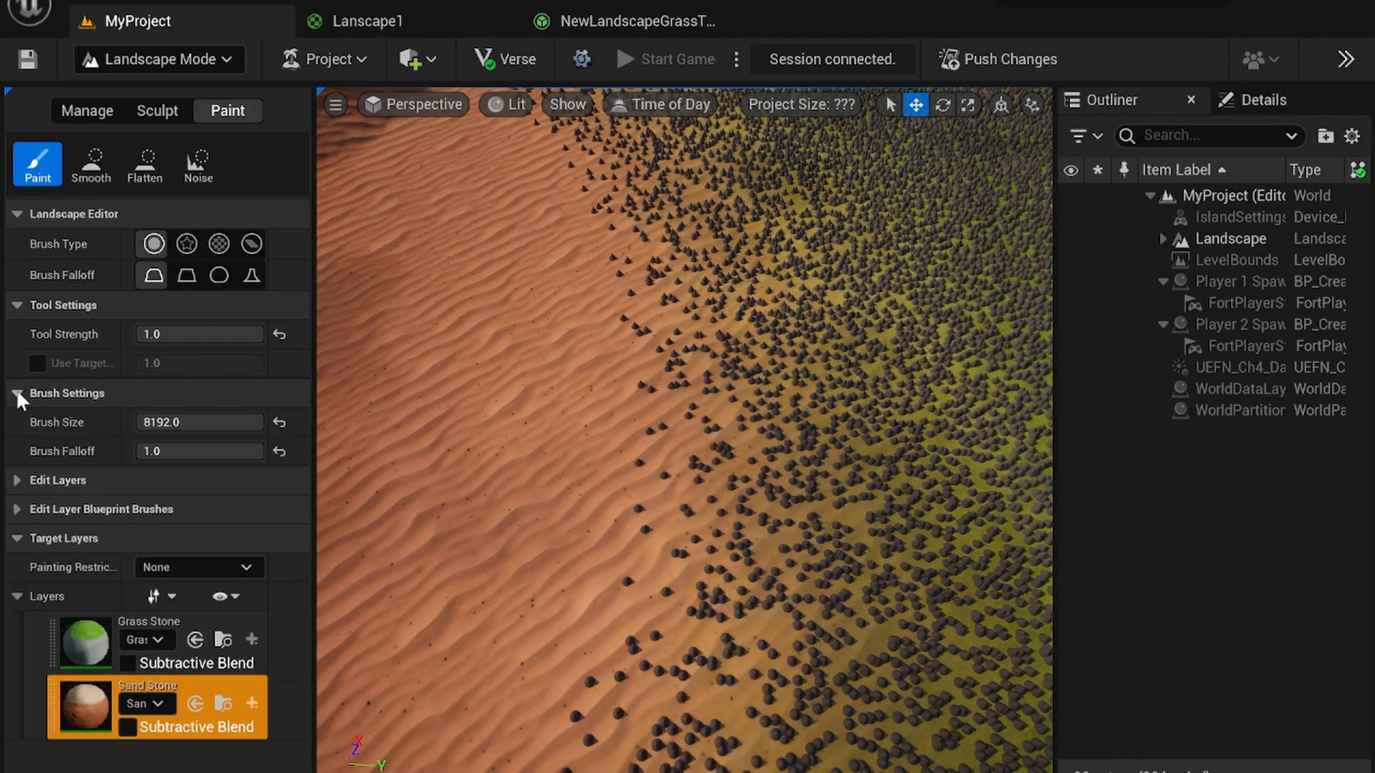
right_drag(481, 448, 403, 401)
click(16, 393)
scroll(440, 257, up, 10)
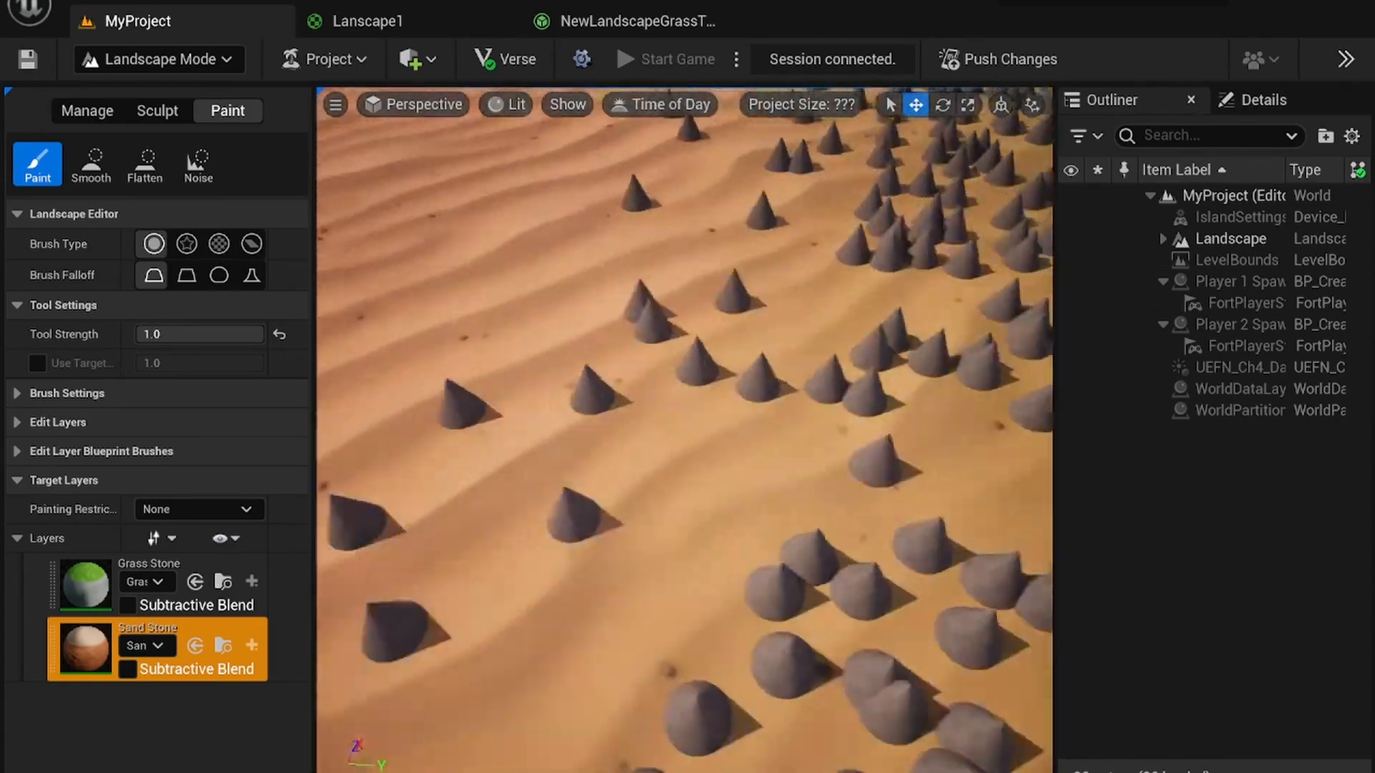
right_drag(440, 256, 818, 497)
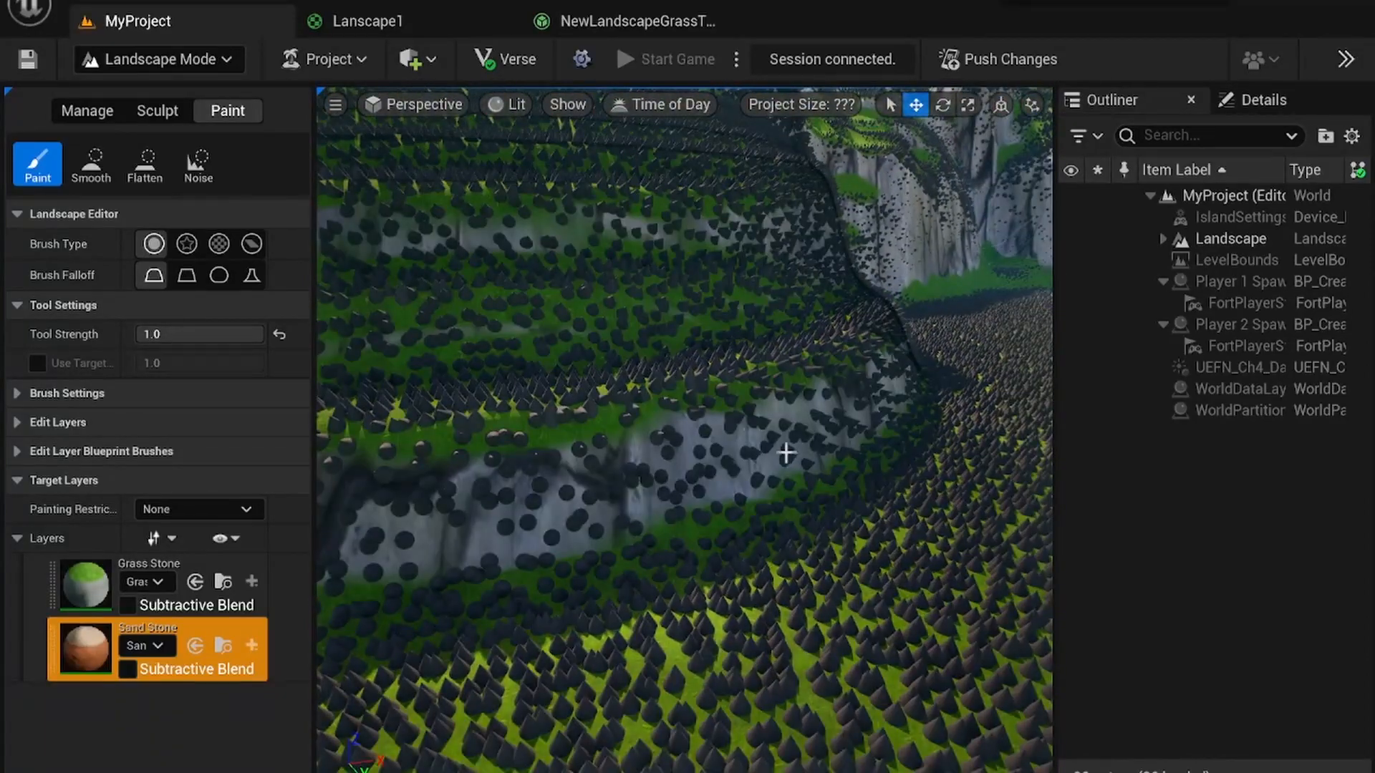
right_drag(786, 452, 816, 408)
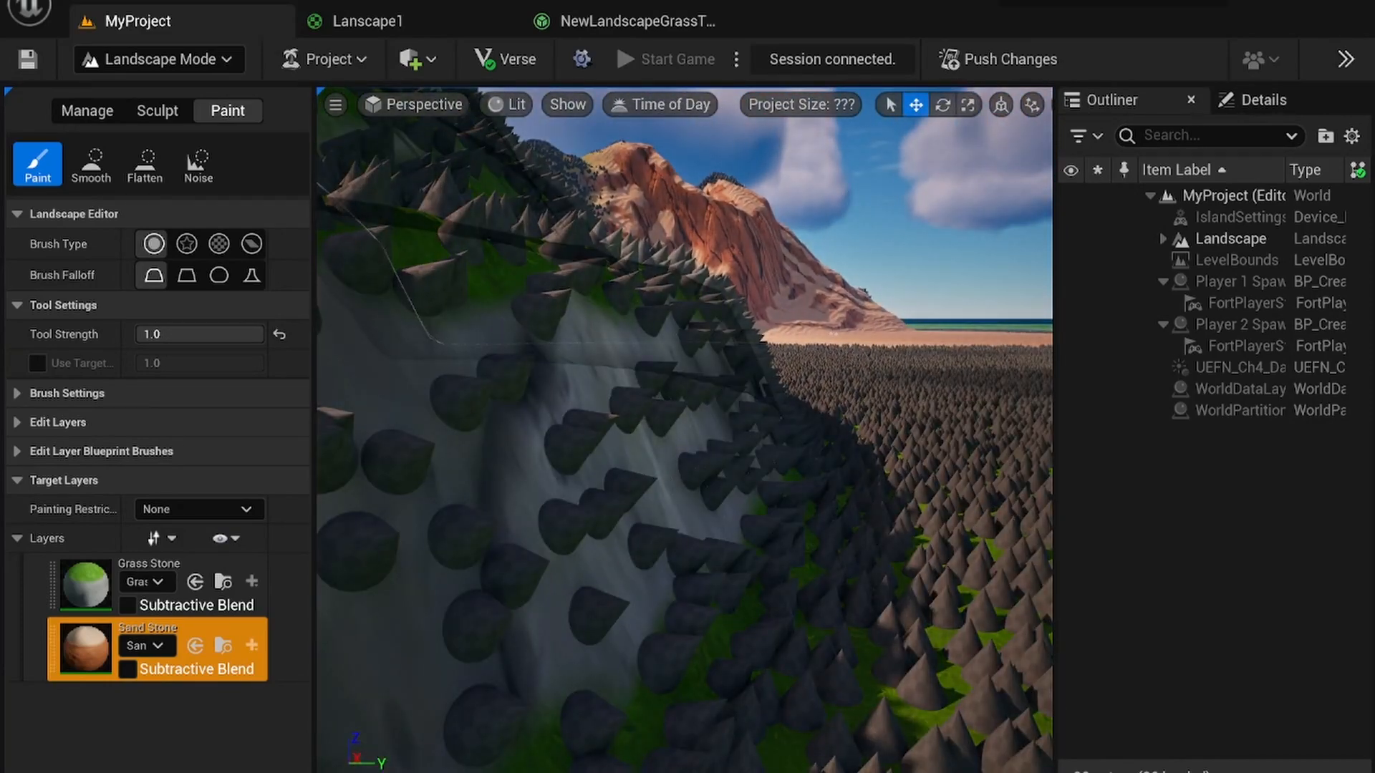
right_drag(833, 333, 659, 214)
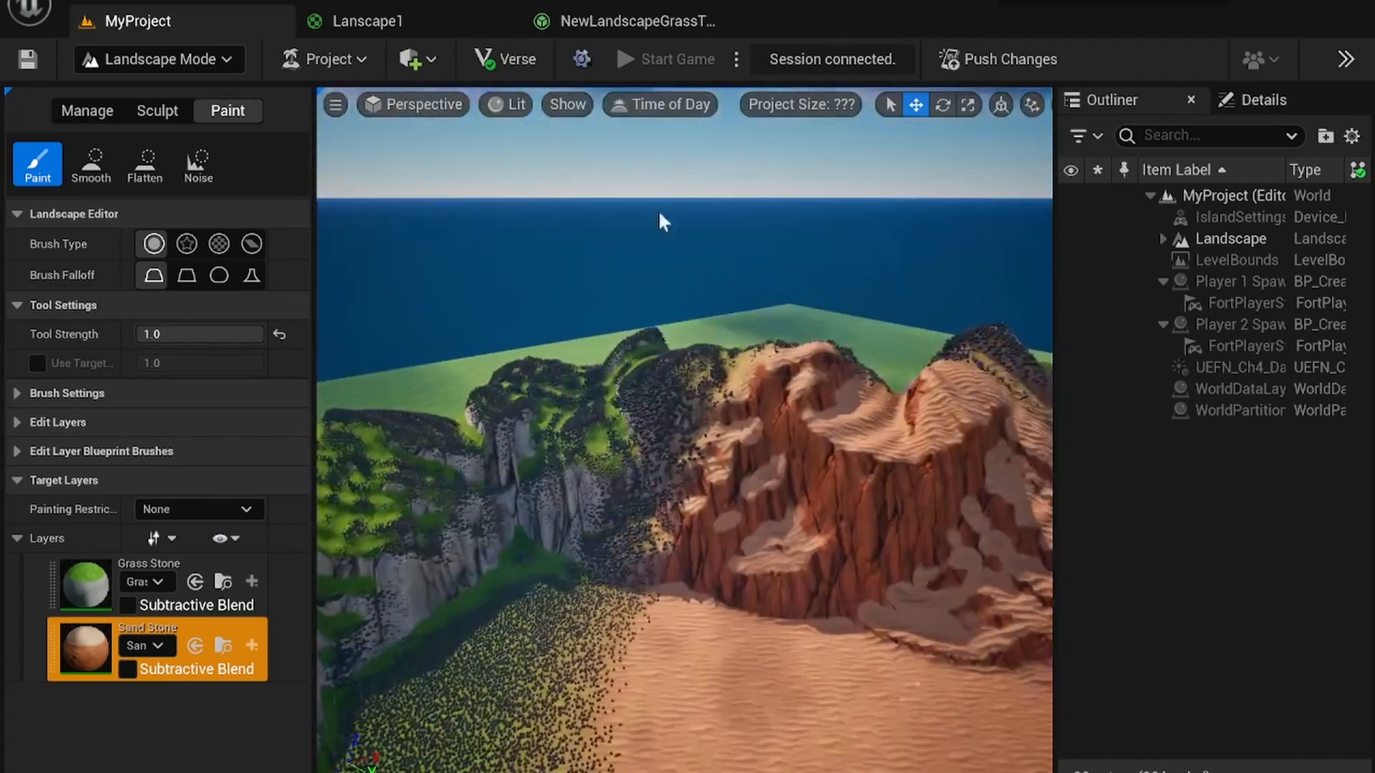
In the Lanscape1 material graph, move the Landscape Grass and Grass Stone sample nodes farther apart
click(401, 21)
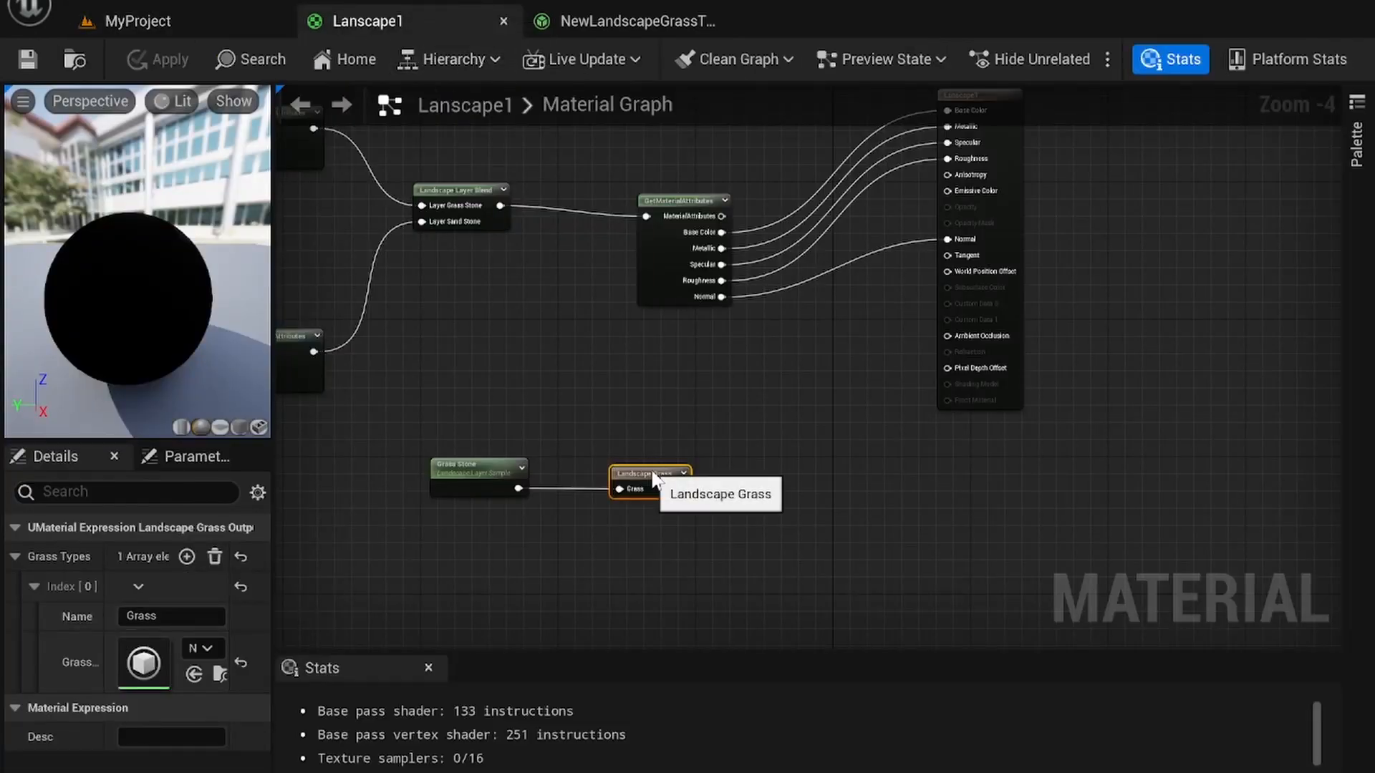
drag(655, 478, 868, 476)
drag(466, 470, 389, 470)
Duplicate the SlopeMask node with its blue vector and two value constants, and place the copies below the Grass Stone sample
right_drag(523, 400, 813, 519)
scroll(561, 393, down, 1)
right_drag(562, 393, 886, 370)
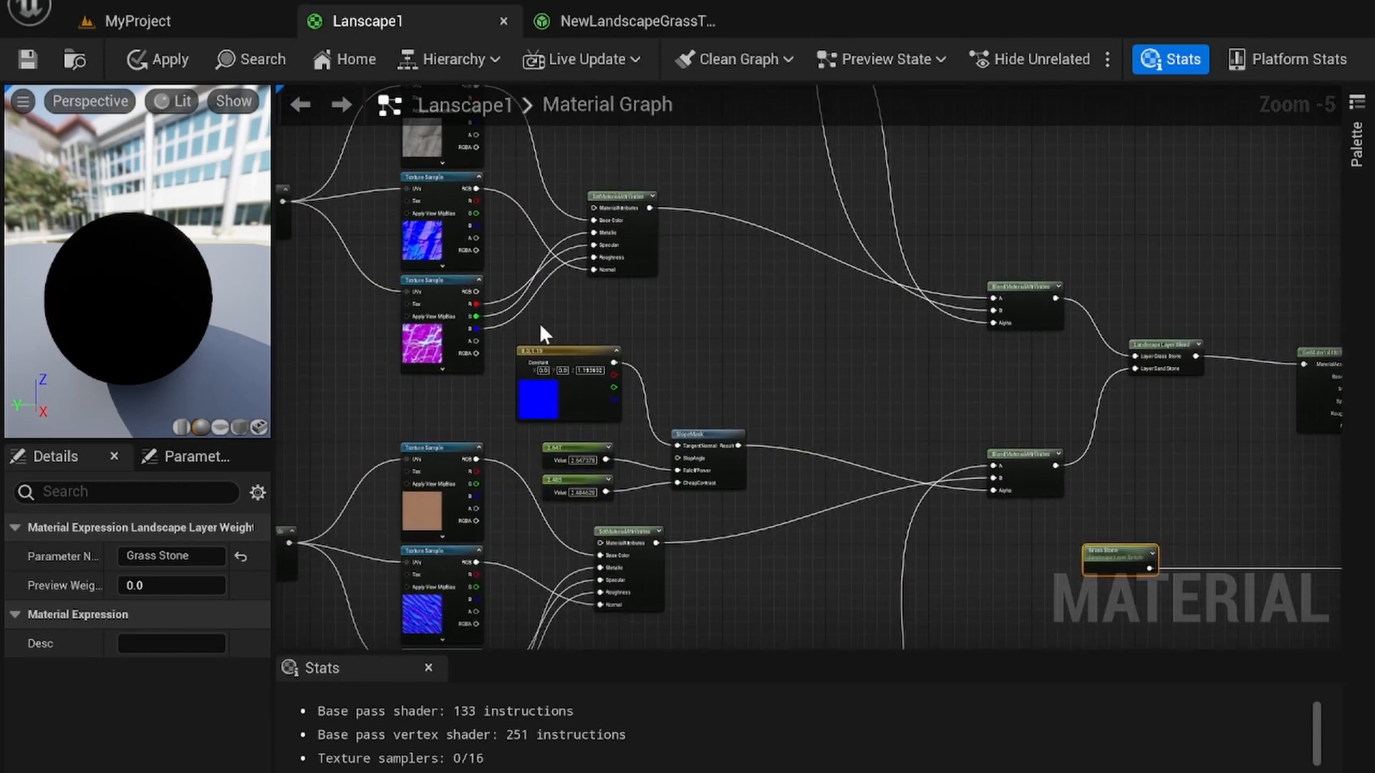
drag(745, 489, 746, 498)
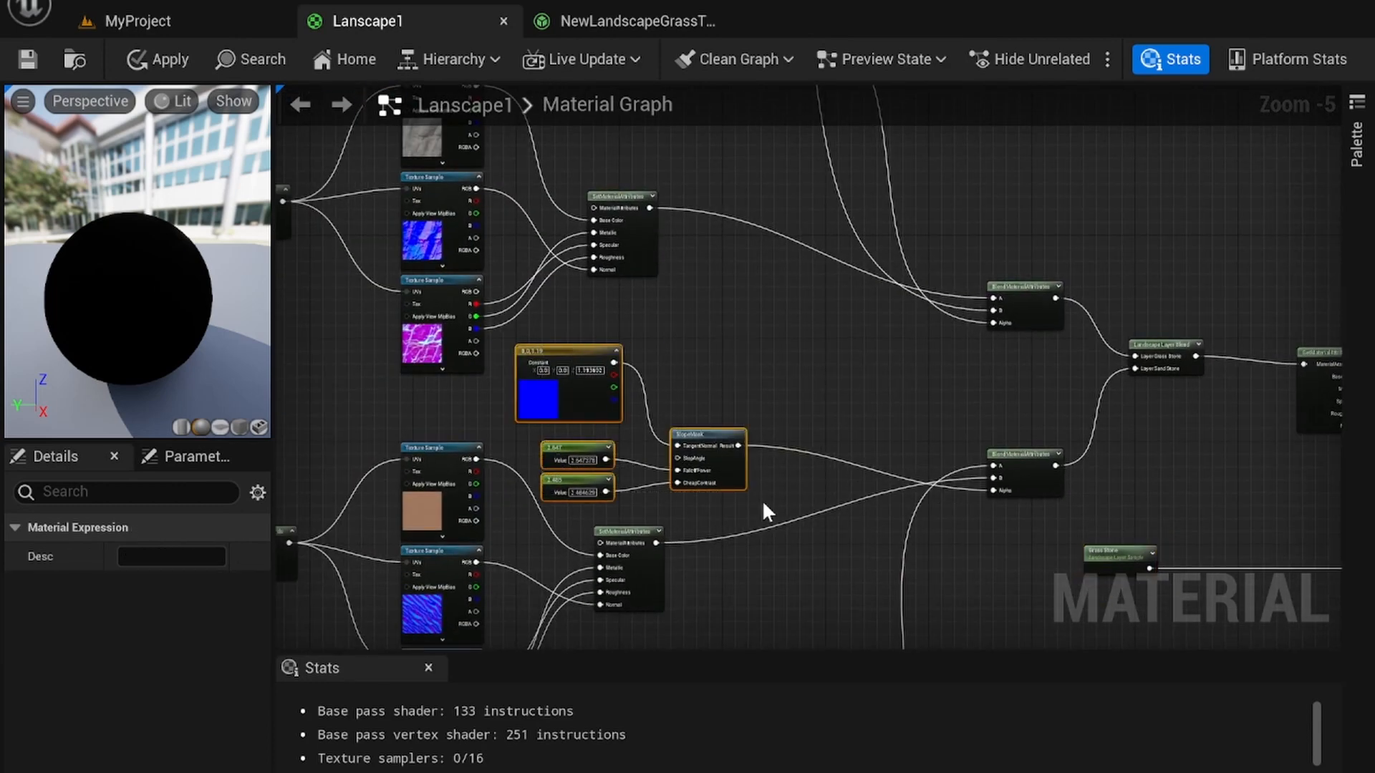
right_drag(985, 501, 727, 274)
right_drag(987, 381, 814, 446)
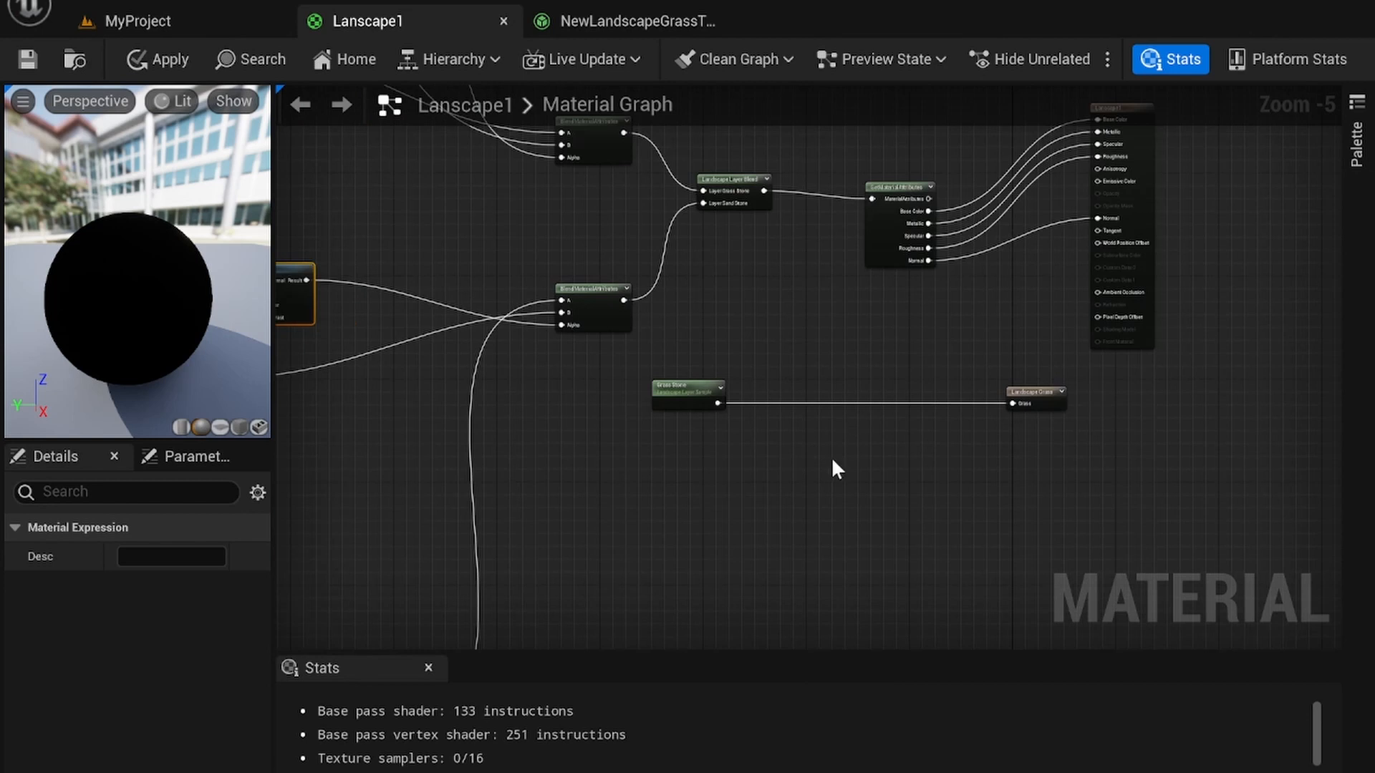
key(ctrl+v)
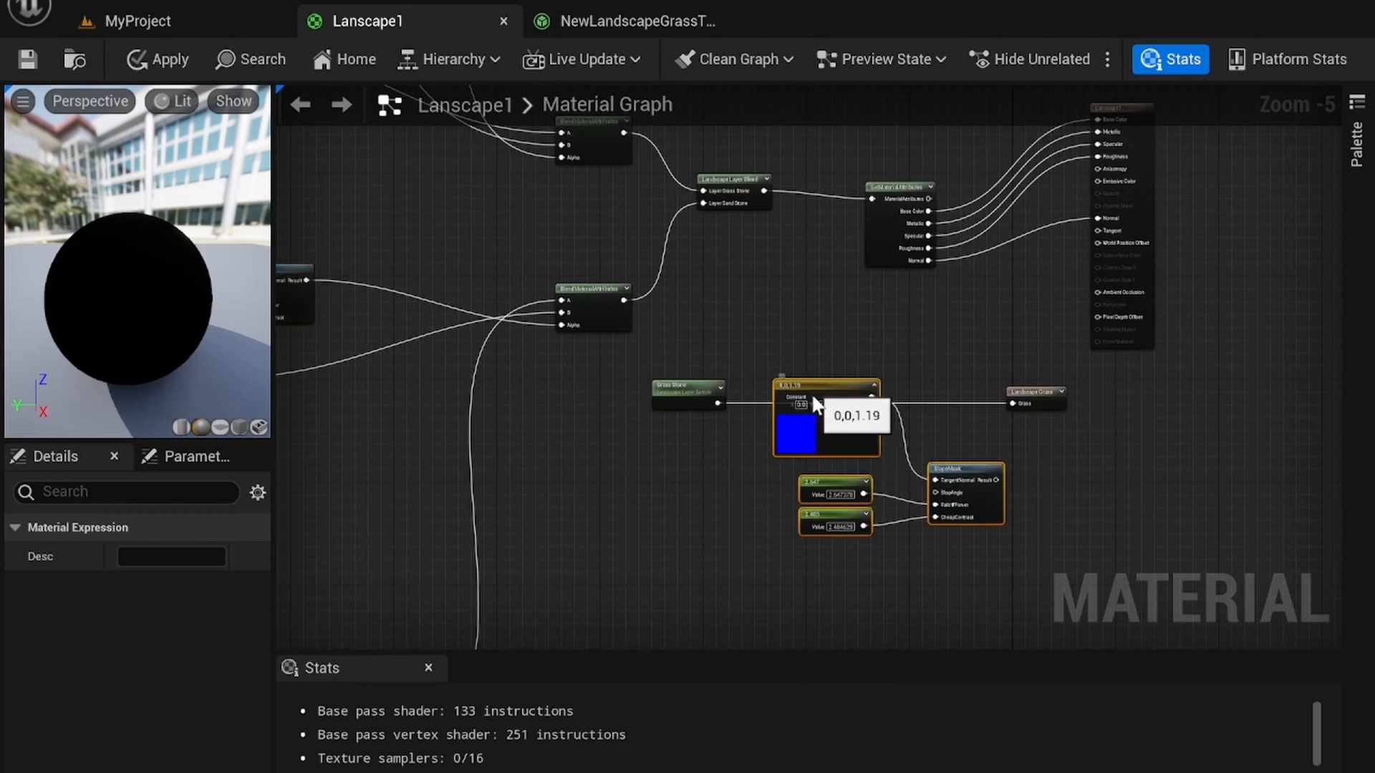
drag(815, 406, 674, 484)
click(860, 421)
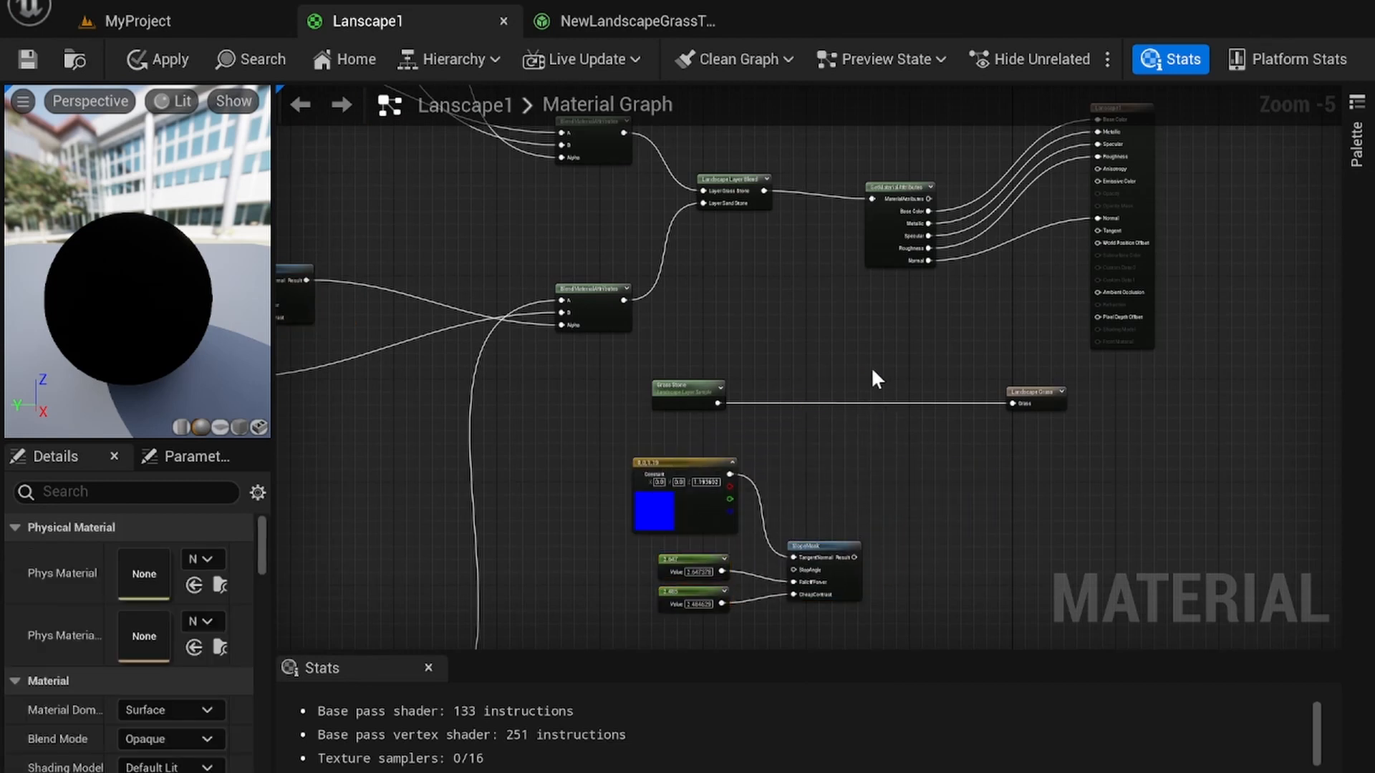
Add a Lerp node before Landscape Grass, with Grass Stone feeding B, the SlopeMask result feeding Alpha, and its output feeding Grass
click(894, 388)
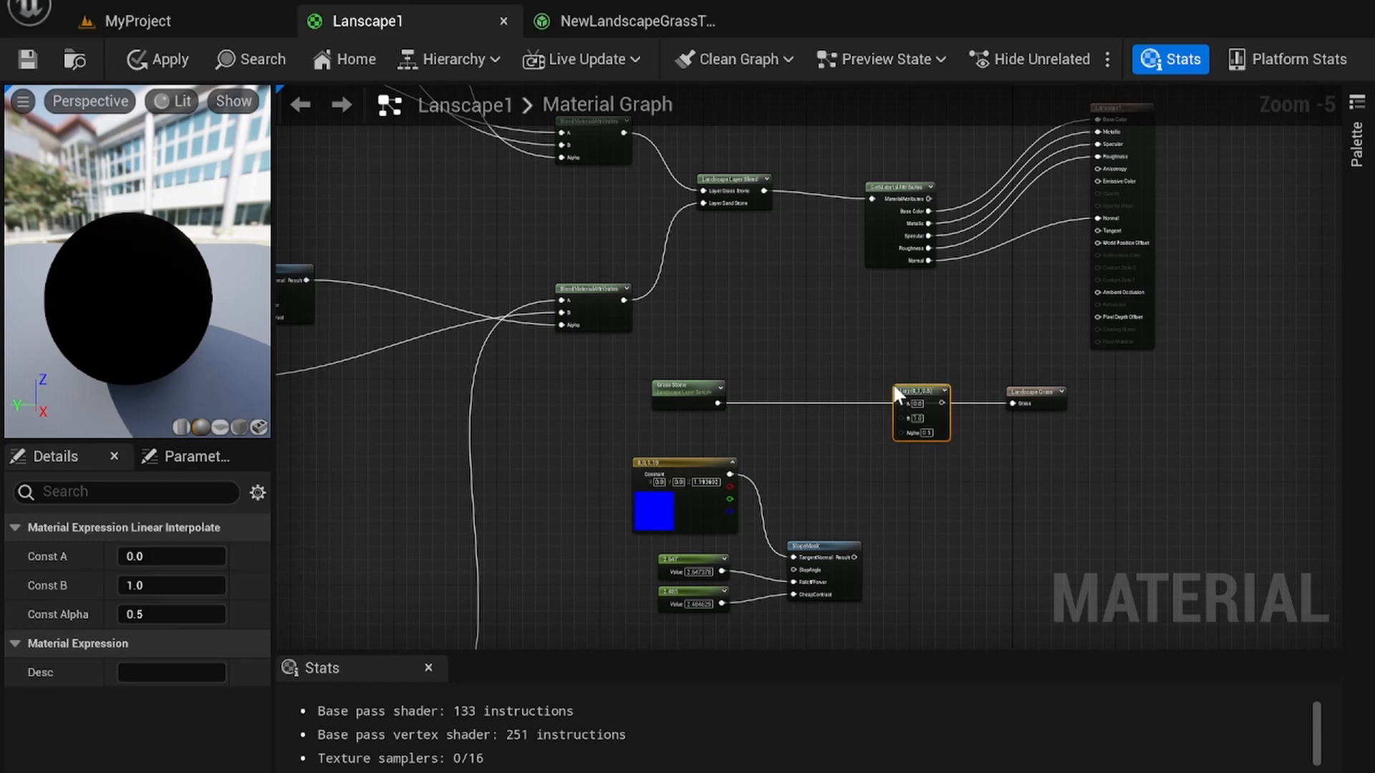
right_drag(853, 365, 821, 364)
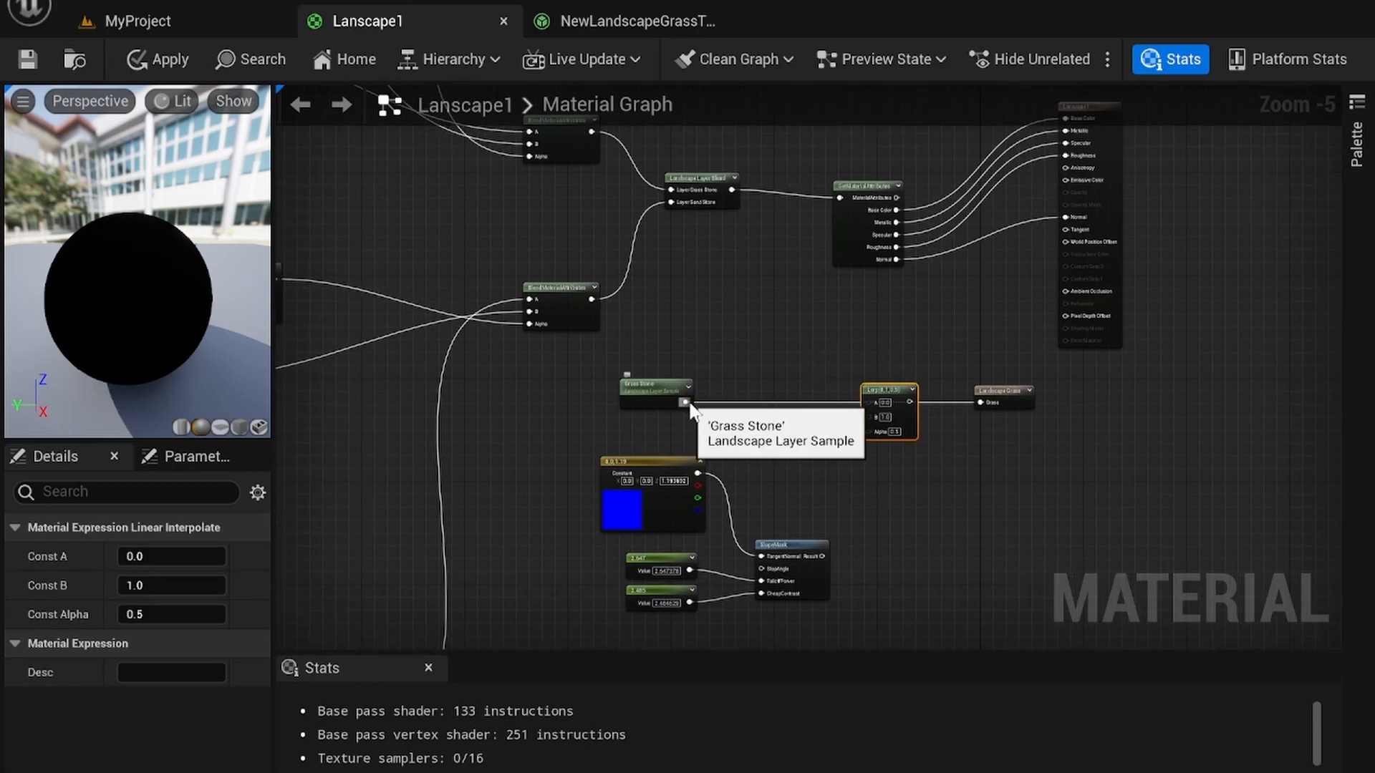
drag(685, 401, 869, 415)
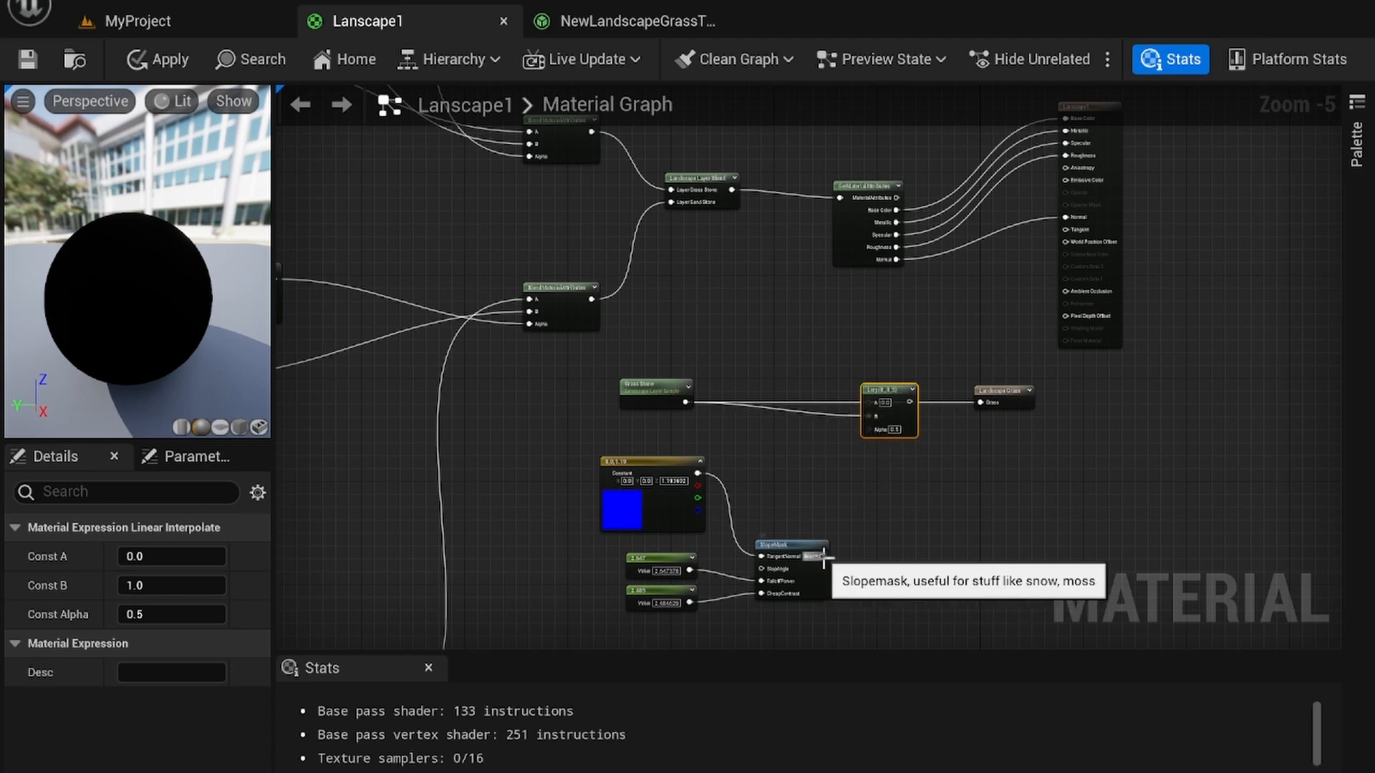
drag(823, 557, 982, 403)
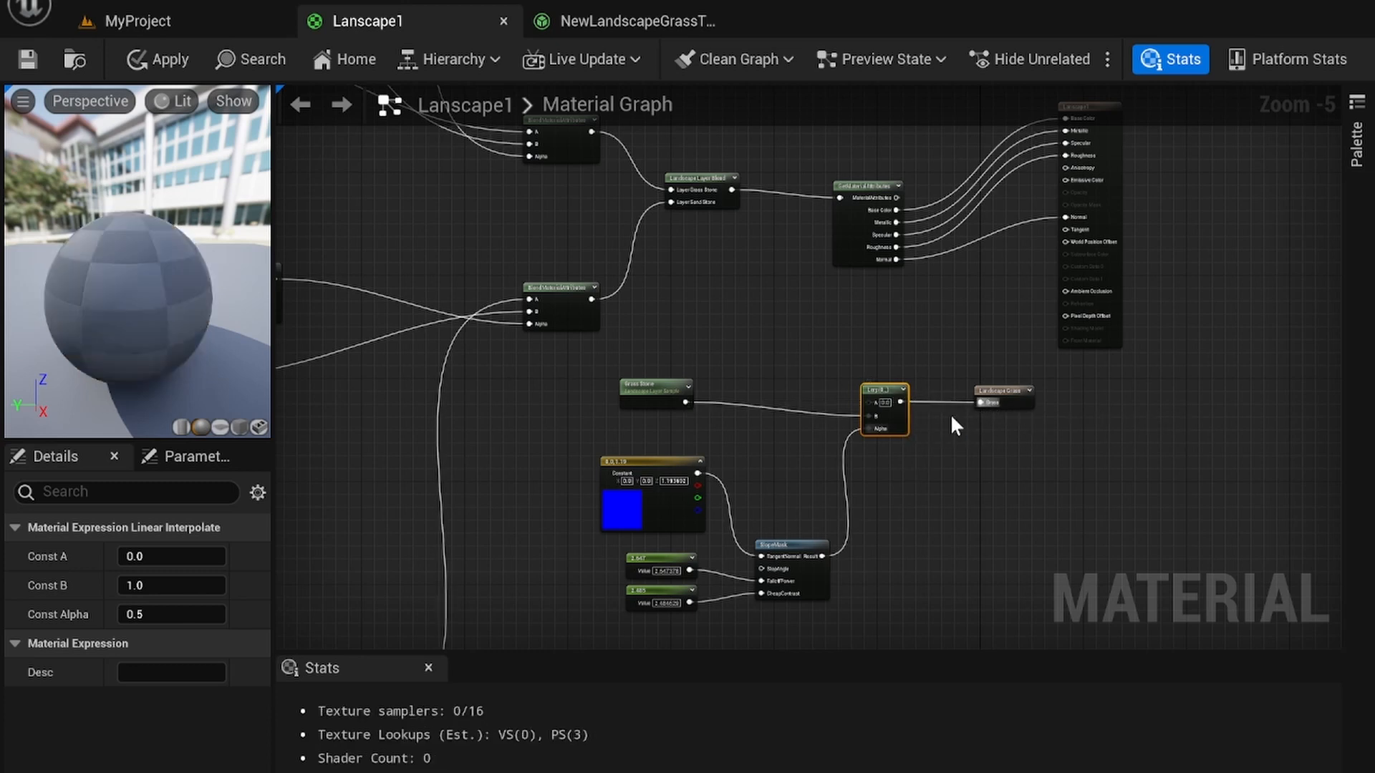
Apply the Lanscape1 material changes, check the cones on the landscape, and open the landscape grass type settings
click(177, 62)
click(187, 23)
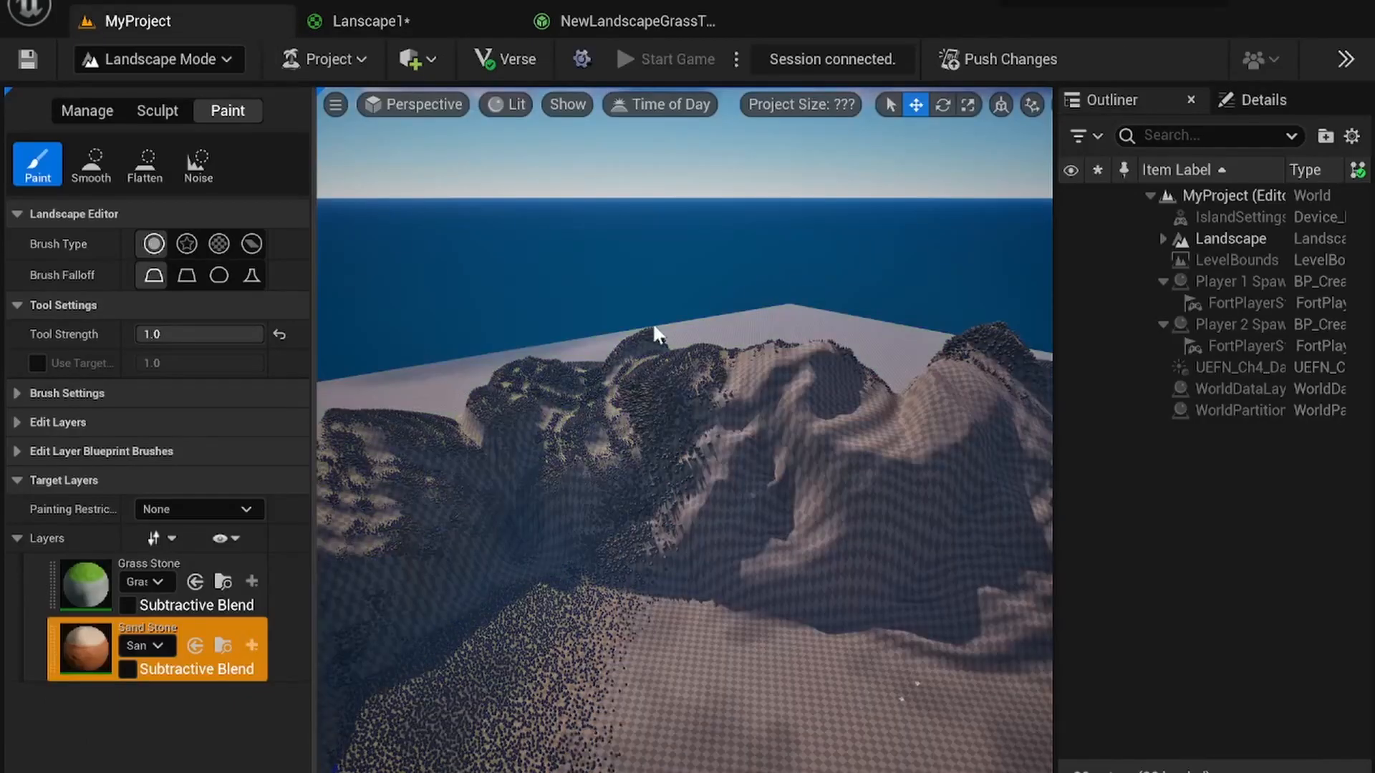
right_drag(684, 429, 733, 430)
click(601, 14)
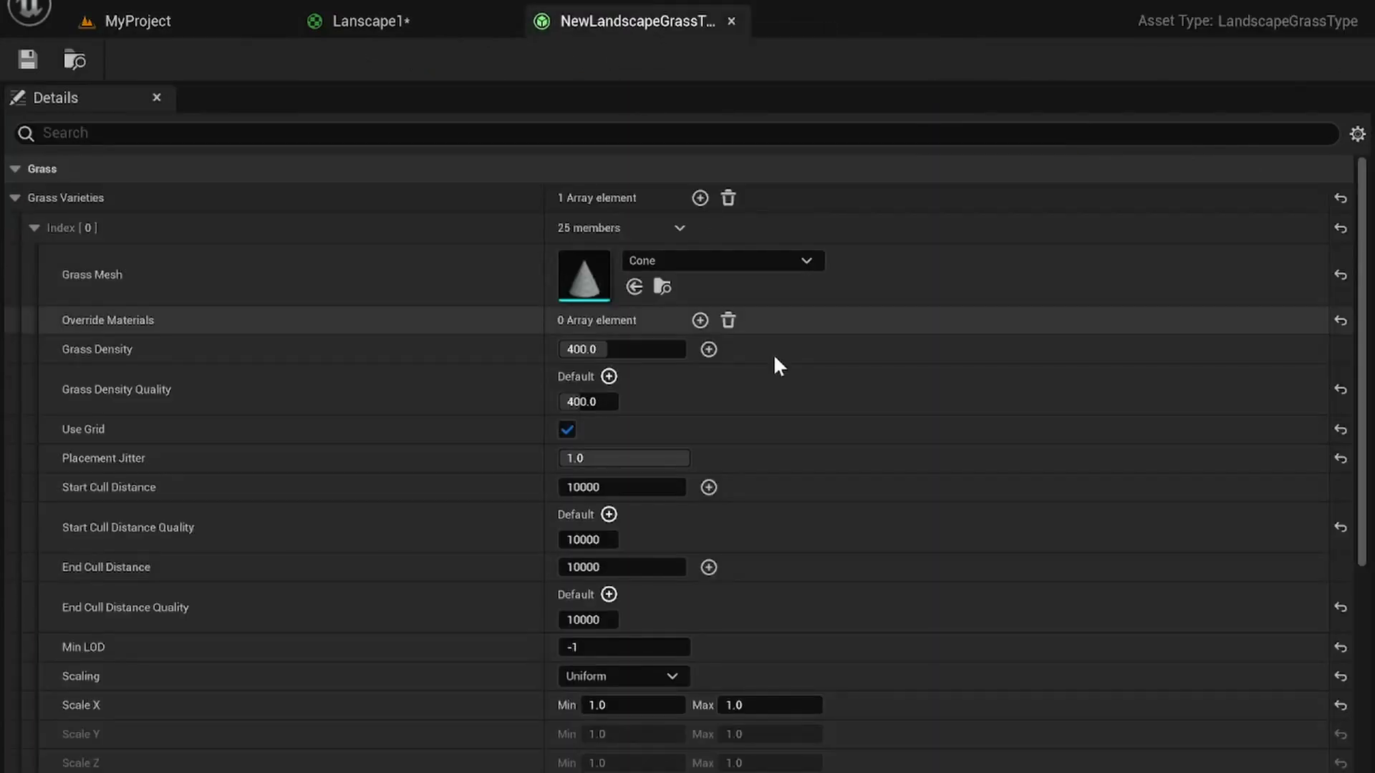
In the Lanscape1 graph, connect Grass Stone directly to Landscape Grass, apply it, and view the cones on the slopes for comparison
click(372, 21)
right_drag(863, 469, 847, 318)
scroll(790, 387, up, 1)
click(833, 375)
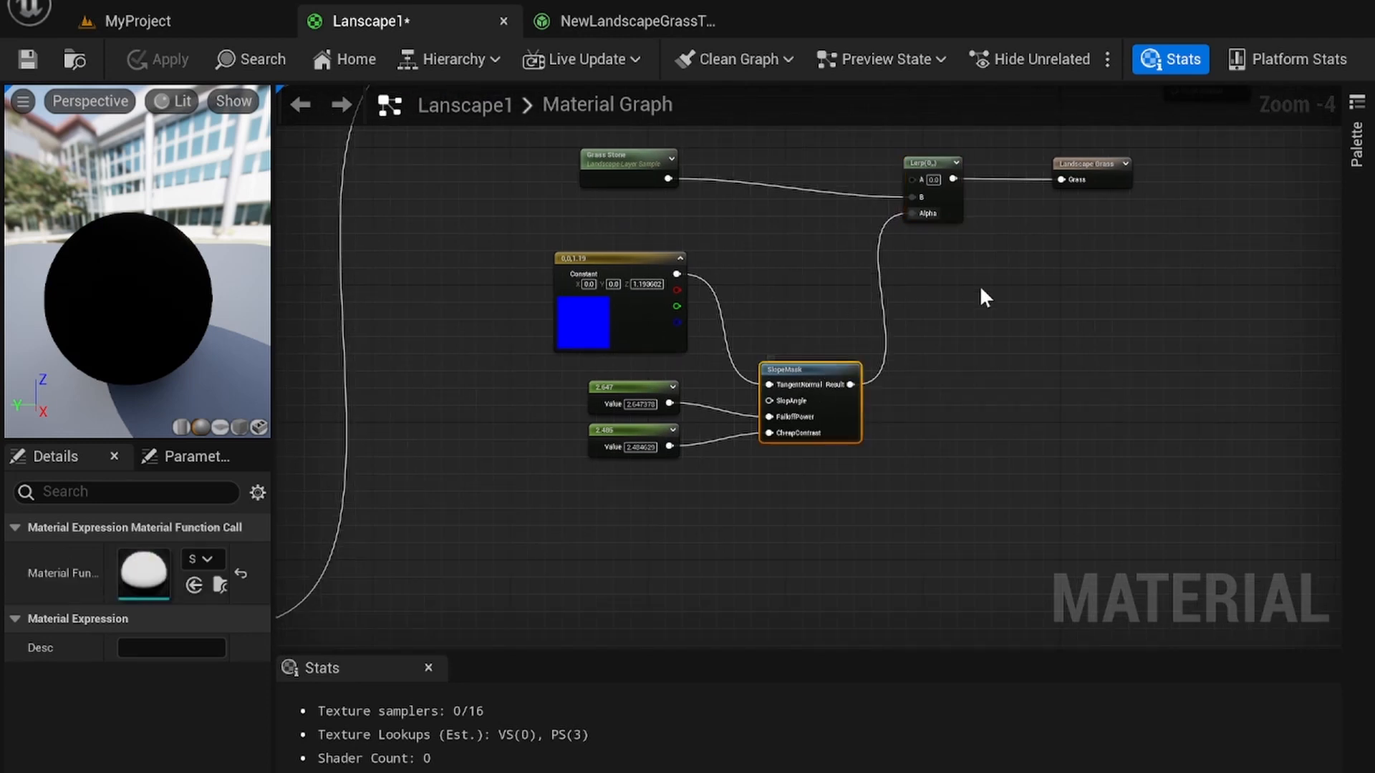
right_drag(1081, 211, 1056, 306)
drag(648, 272, 1038, 273)
click(161, 57)
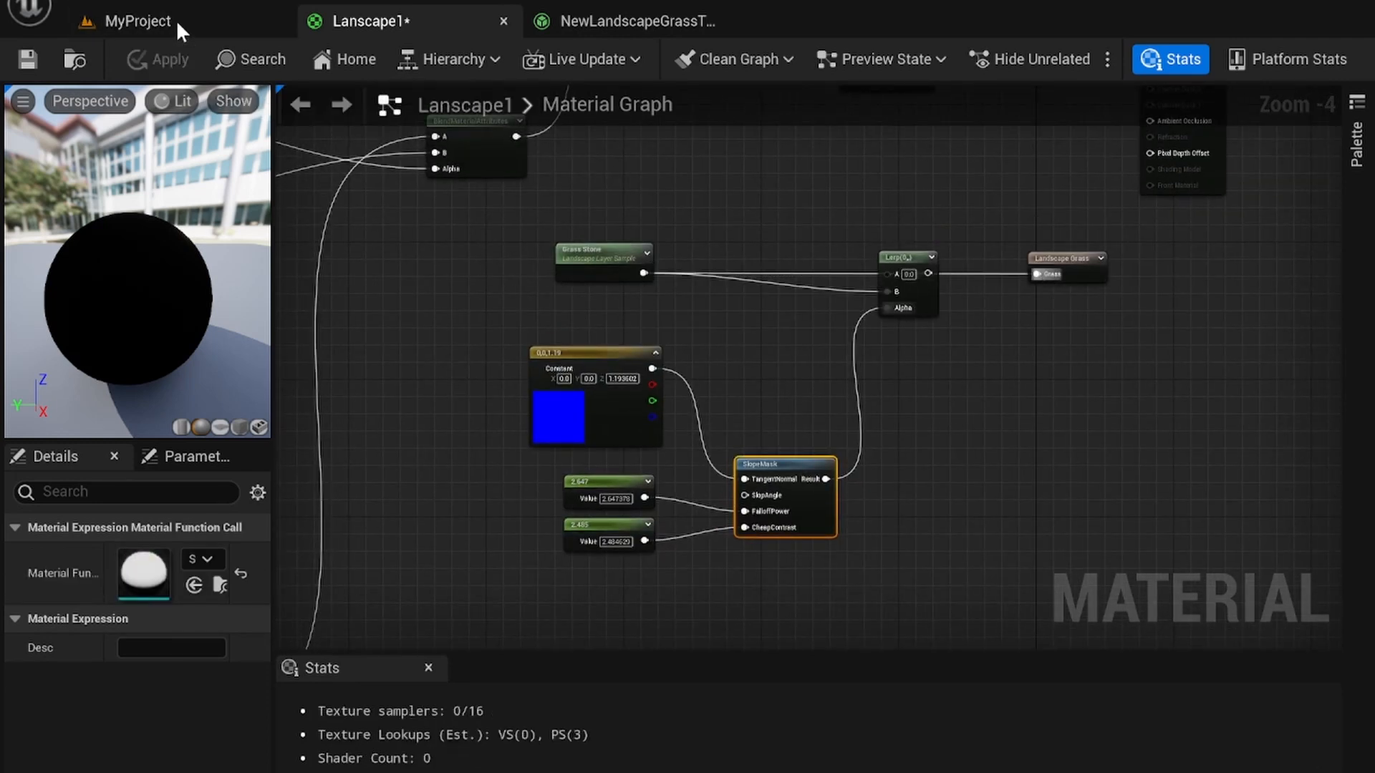
click(176, 19)
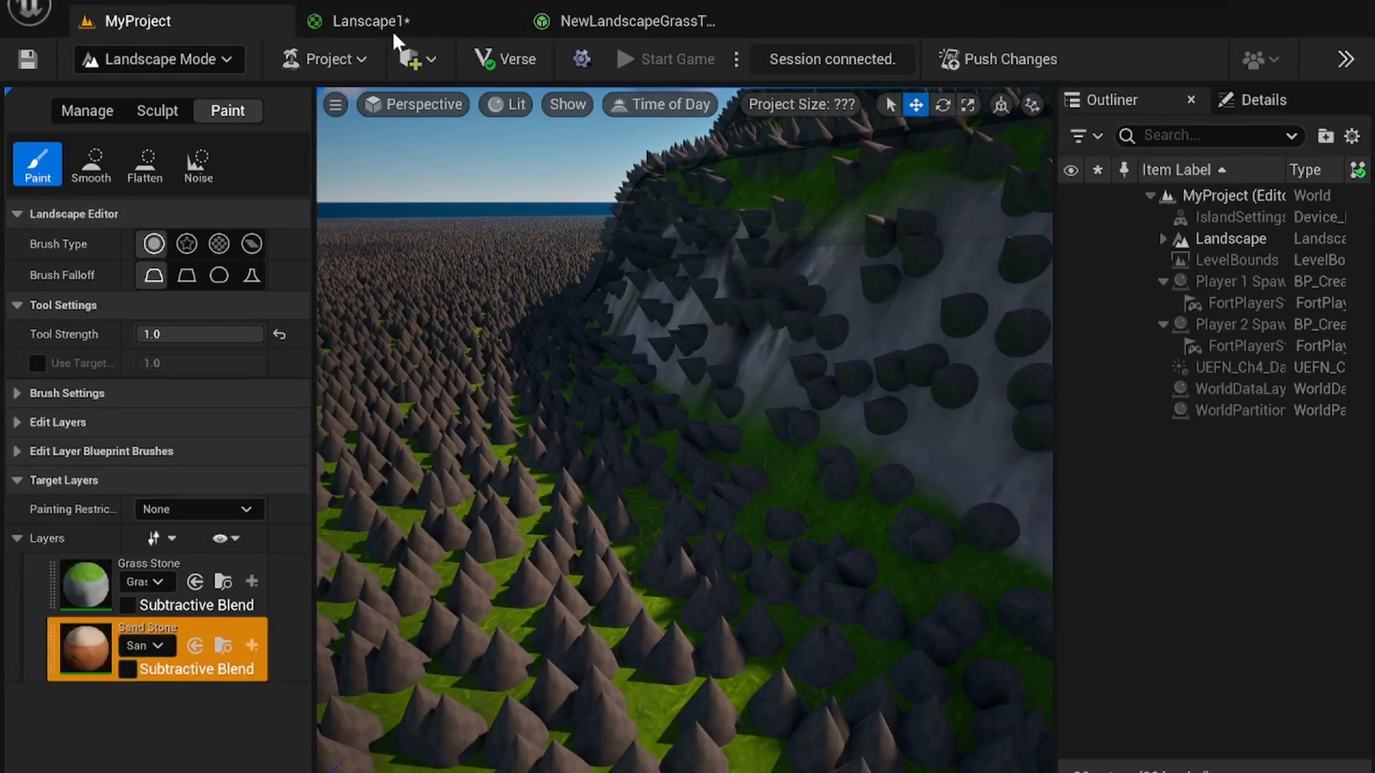
Reconnect the Lerp output to Landscape Grass, apply the material, and inspect the cones along the rocky cliff
click(392, 27)
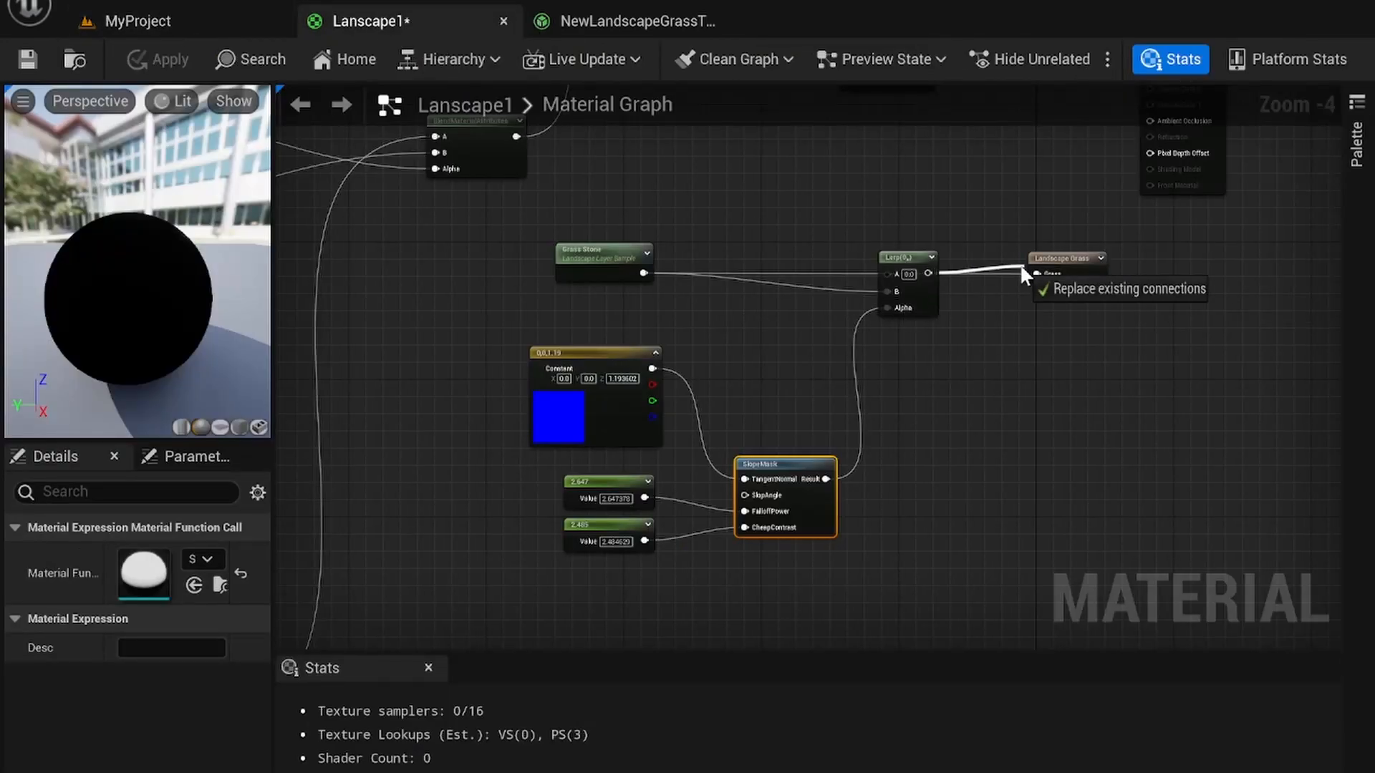
drag(1046, 272, 1045, 274)
click(144, 48)
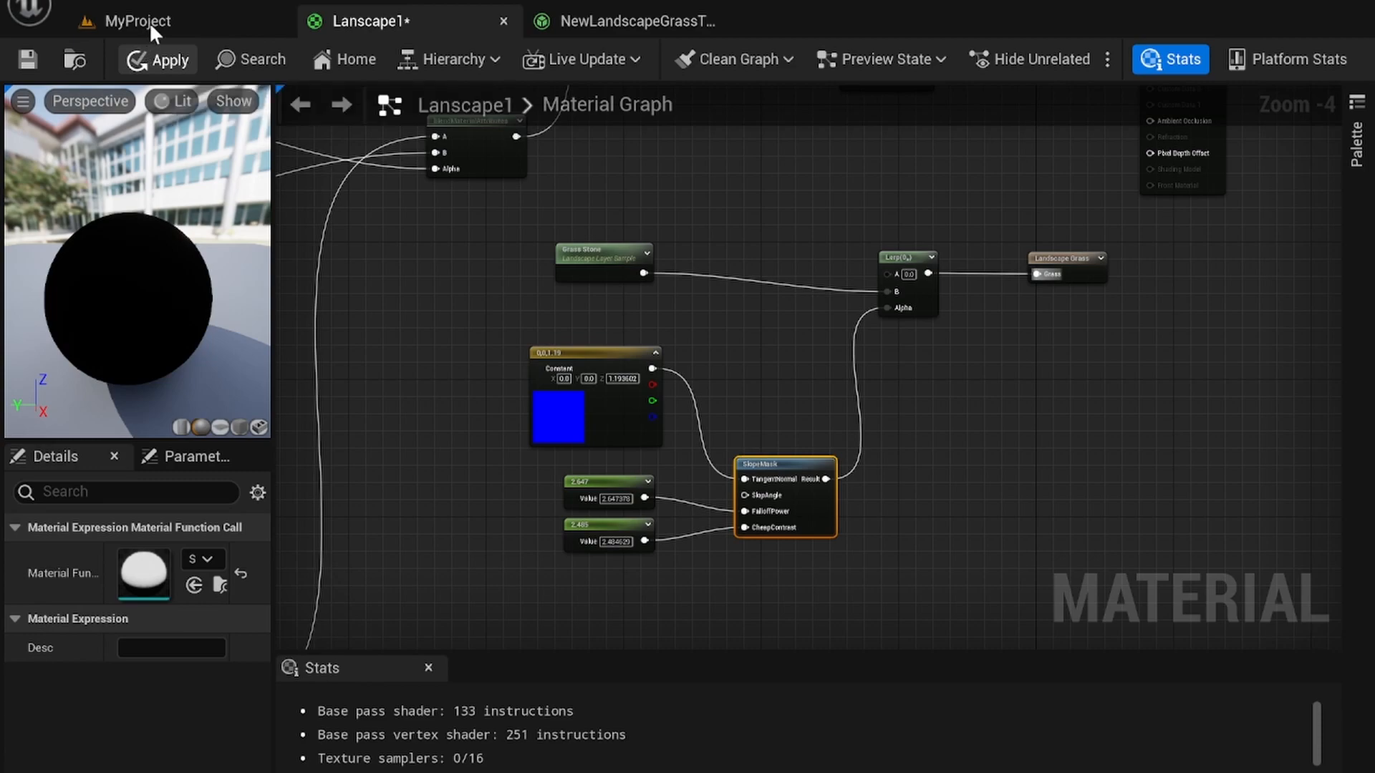
click(147, 22)
right_drag(684, 429, 859, 494)
right_drag(554, 185, 523, 186)
right_drag(664, 157, 703, 138)
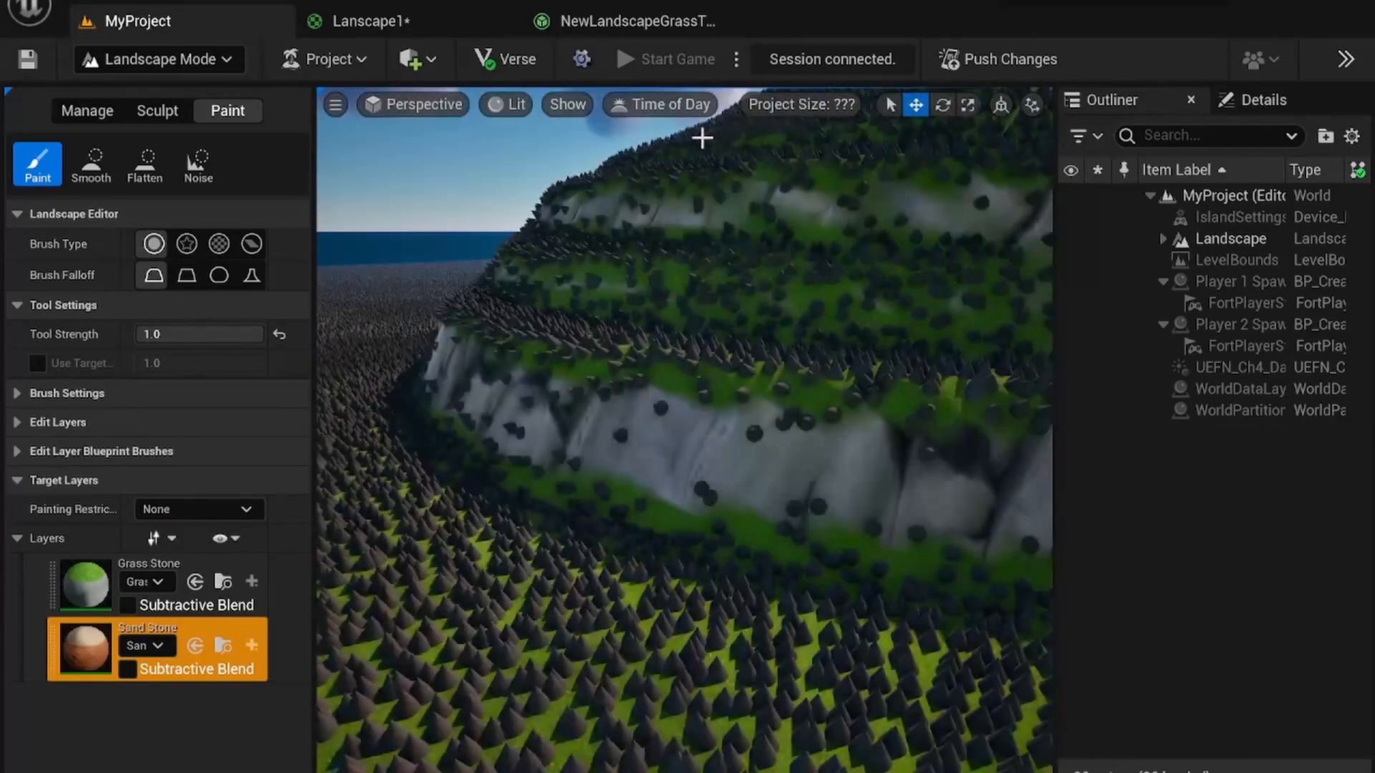
In the Lanscape1 graph, move the duplicated SlopeMask node slightly higher, level with its blue vector node
click(411, 28)
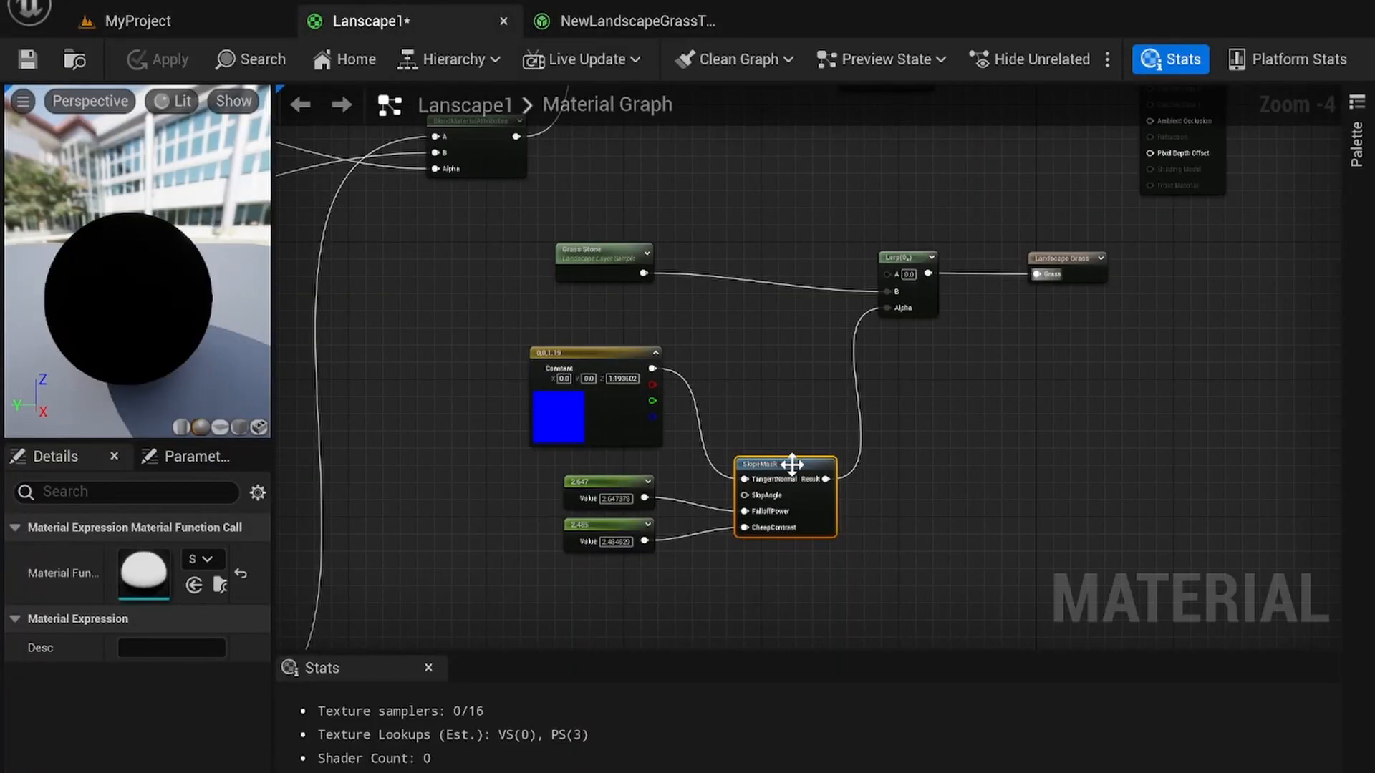
drag(792, 464, 784, 428)
click(847, 469)
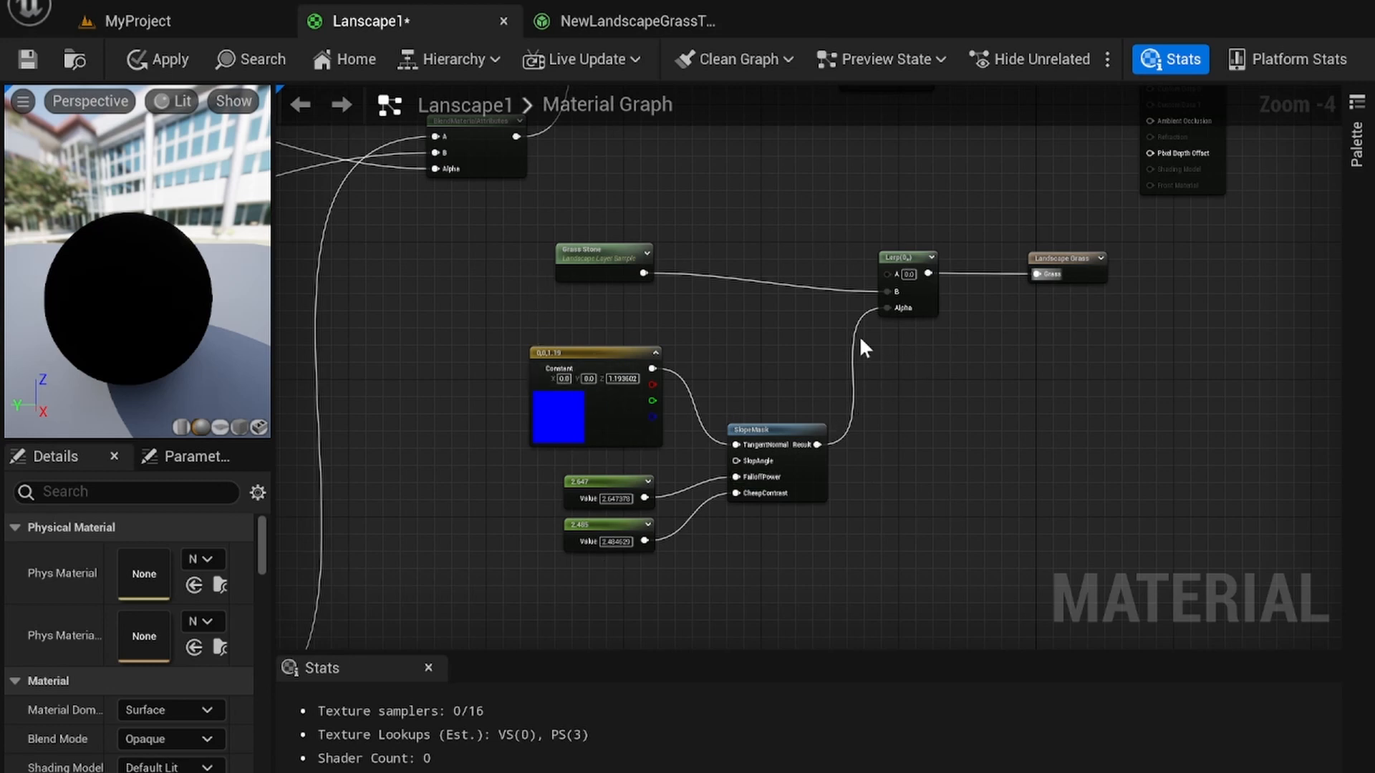
Add a second grass variety to the landscape grass type, collapse Index [0] and expand the settings of Index [1]
click(610, 7)
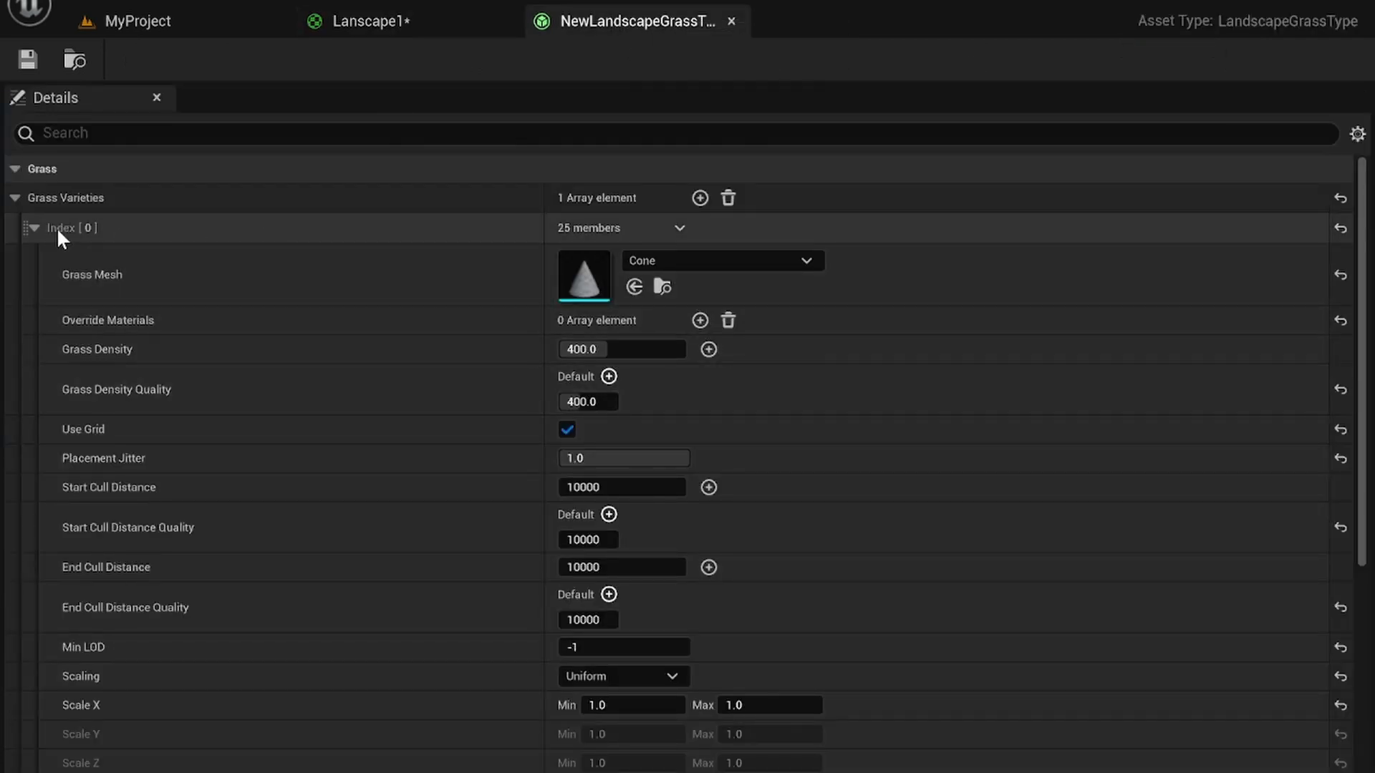
click(17, 199)
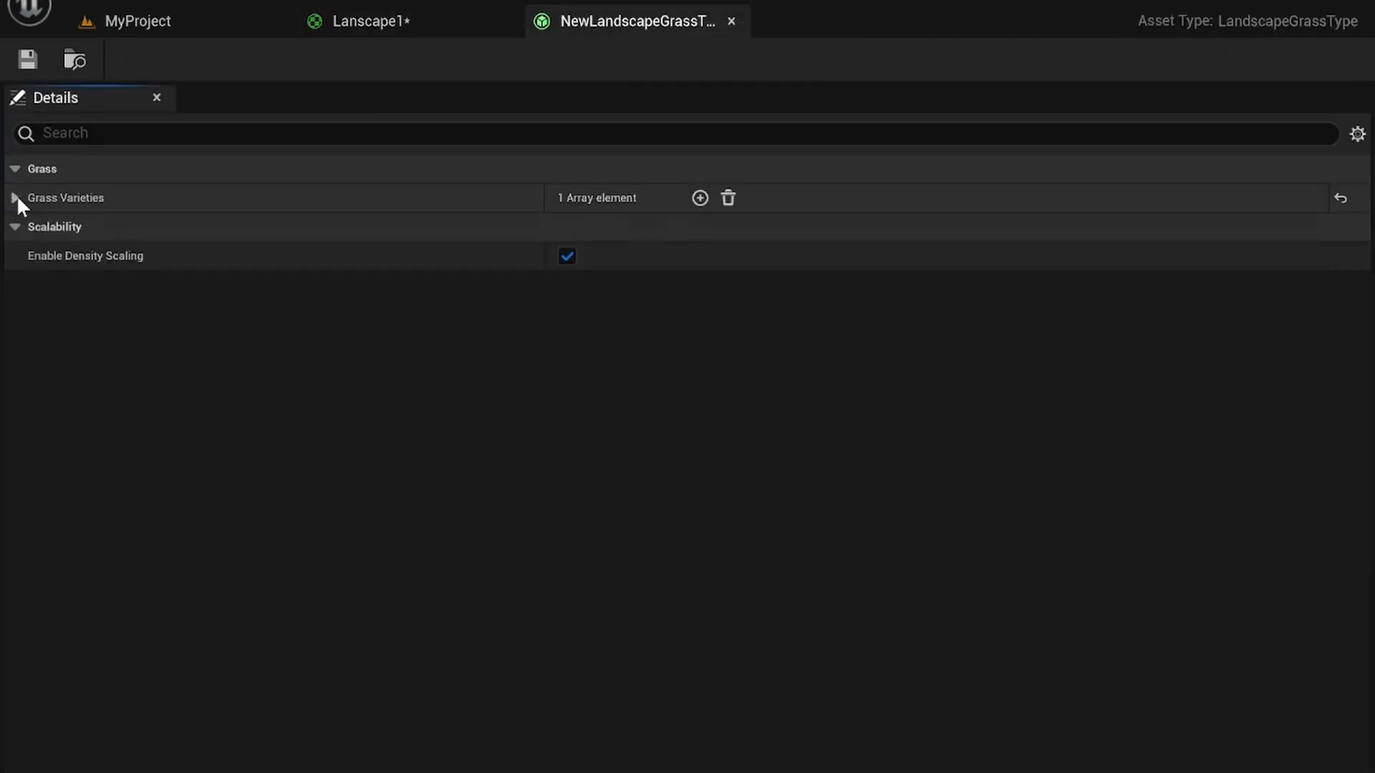
click(700, 199)
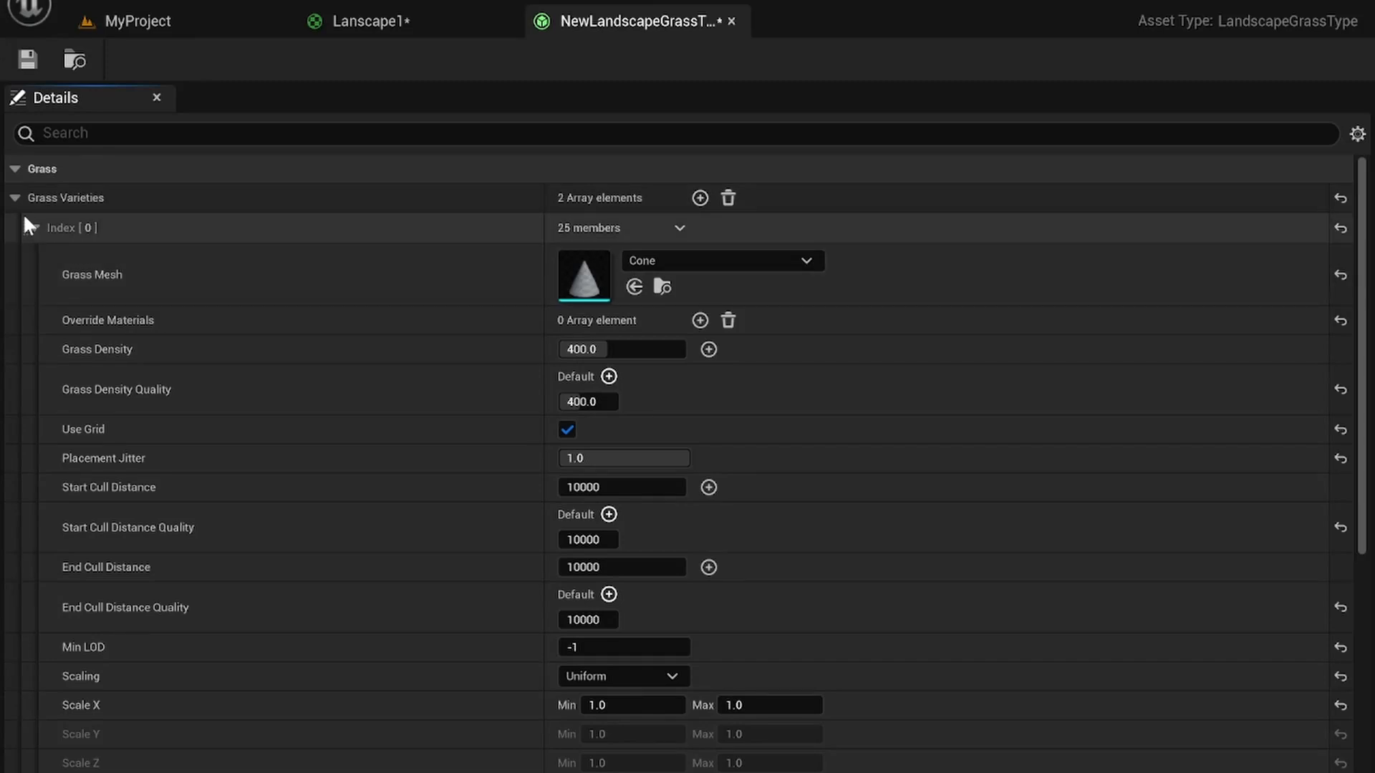
click(16, 198)
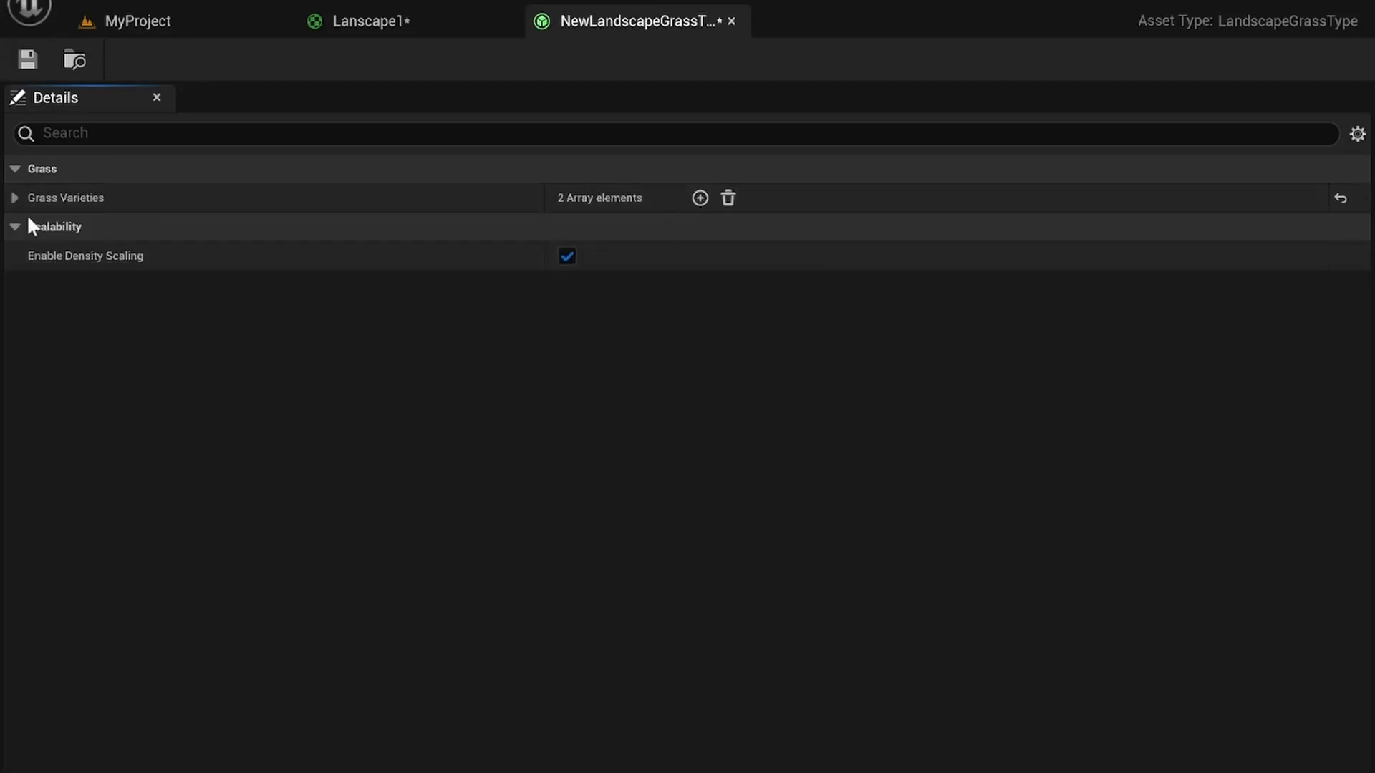
click(15, 198)
click(33, 228)
click(50, 260)
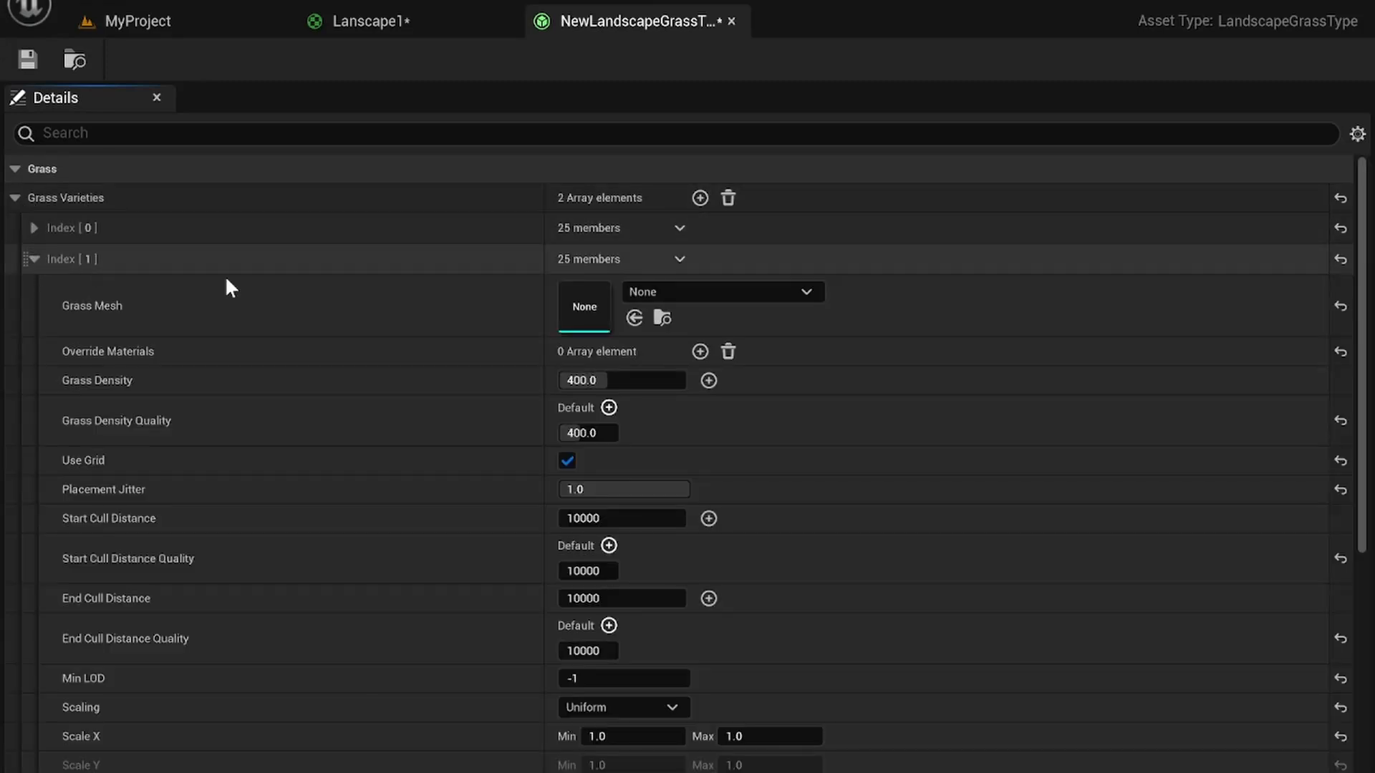
Set the grass mesh of Index [1] to Cube and inspect the cubes across the cliff, ground and sand border
click(714, 297)
scroll(796, 578, down, 5)
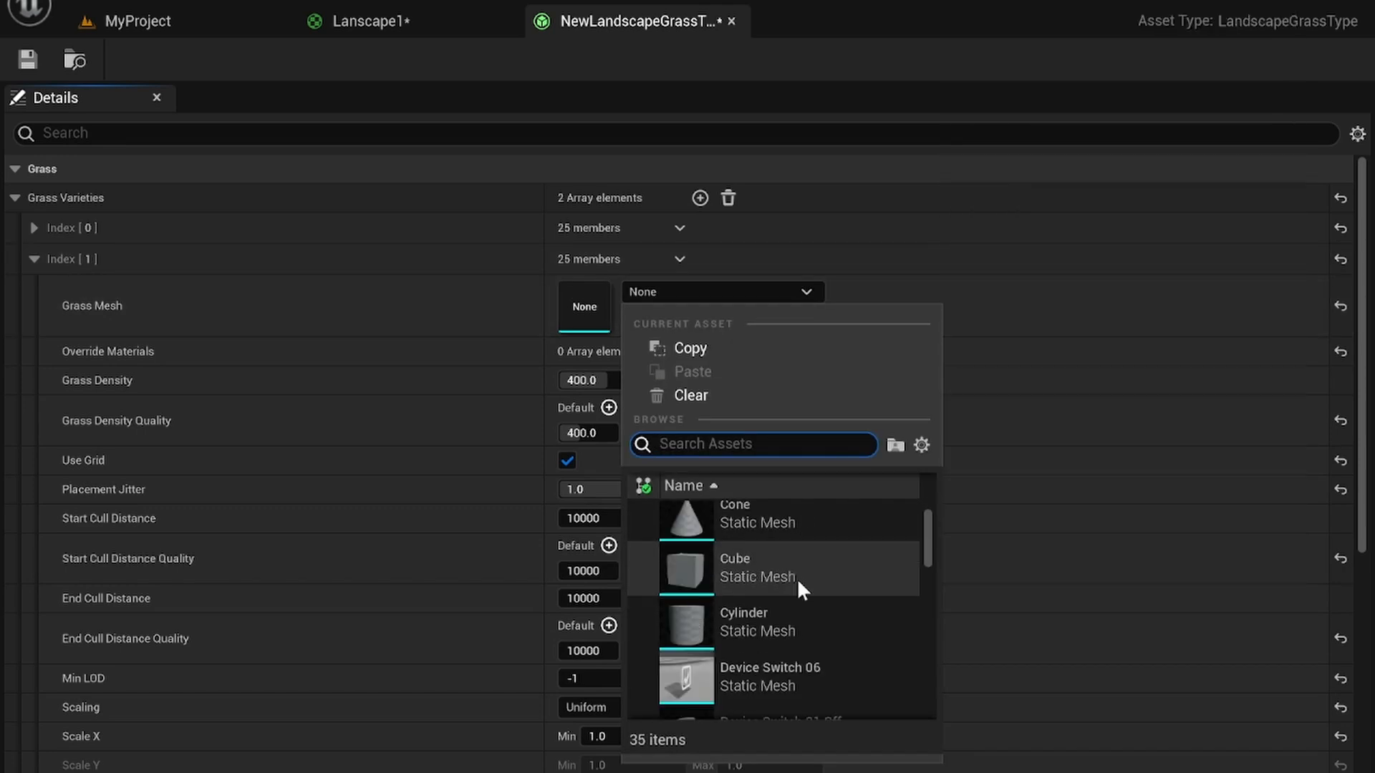
scroll(797, 590, down, 2)
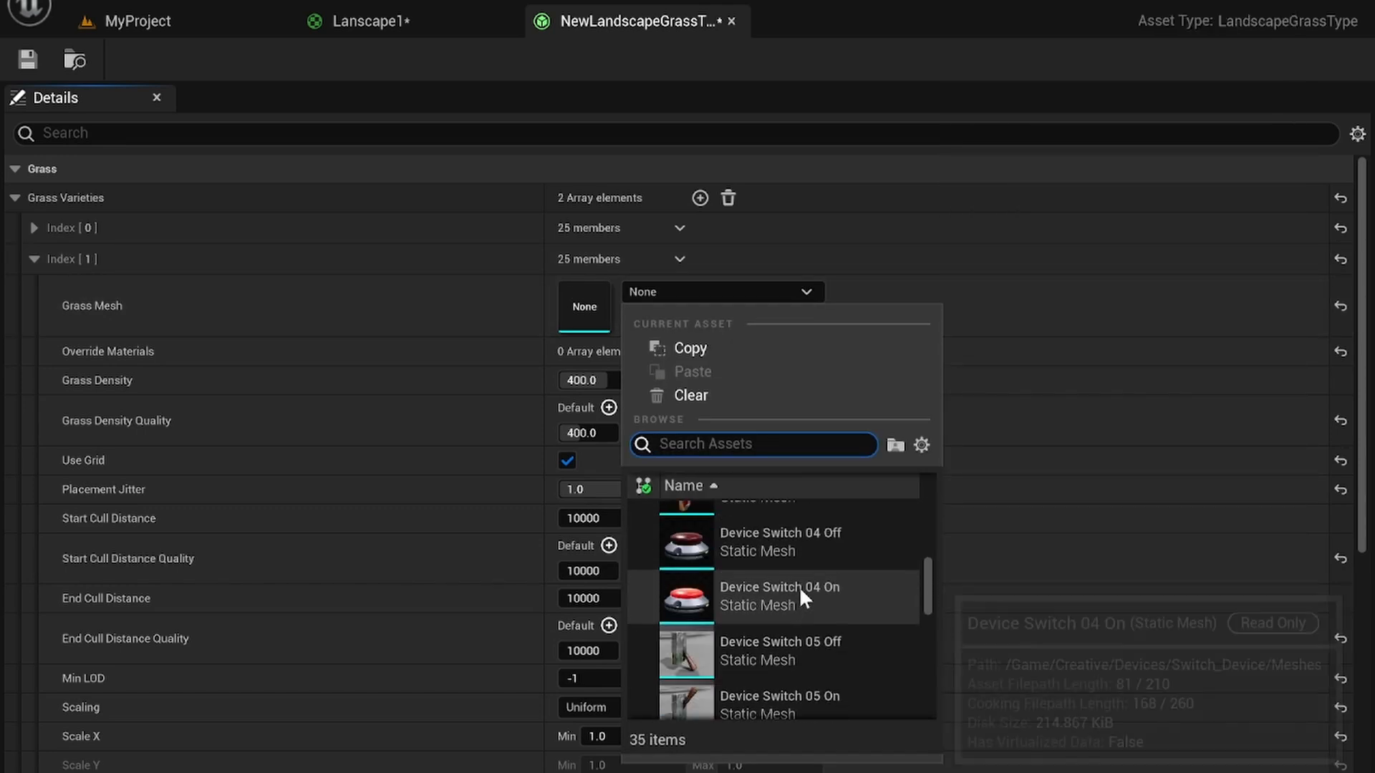
scroll(799, 586, up, 5)
click(777, 626)
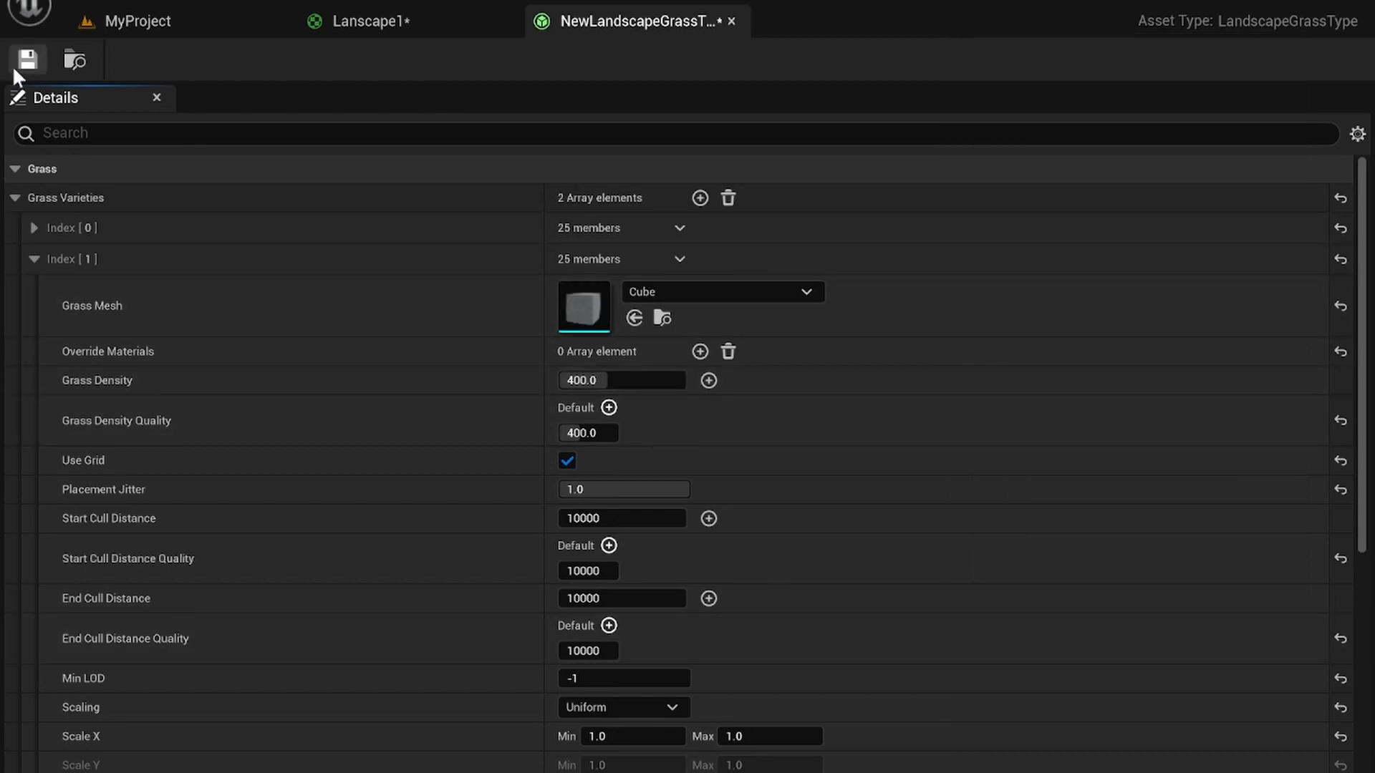
click(150, 21)
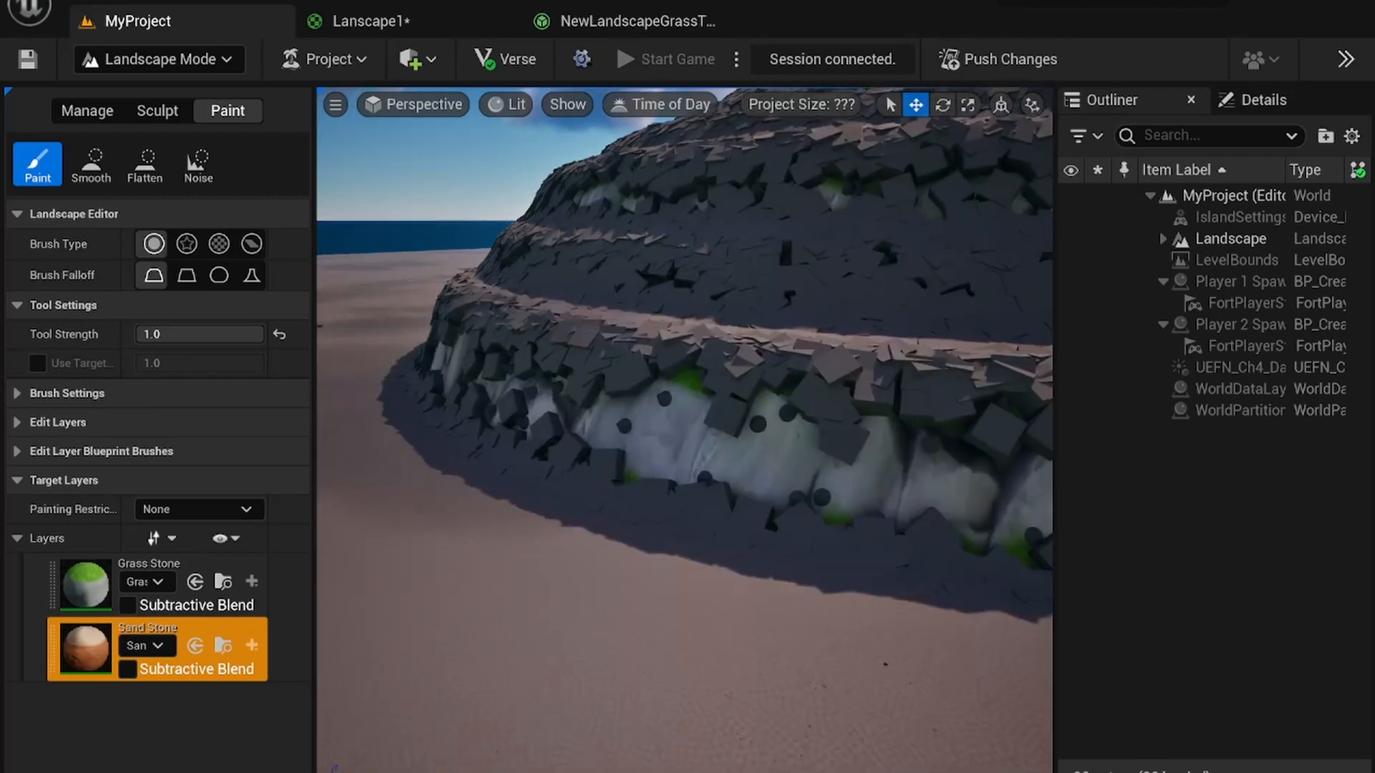
mouse_move(684, 430)
right_down()
mouse_move(669, 422)
mouse_move(924, 465)
mouse_move(967, 437)
mouse_move(737, 423)
mouse_move(937, 422)
mouse_move(698, 430)
right_up()
key(e)
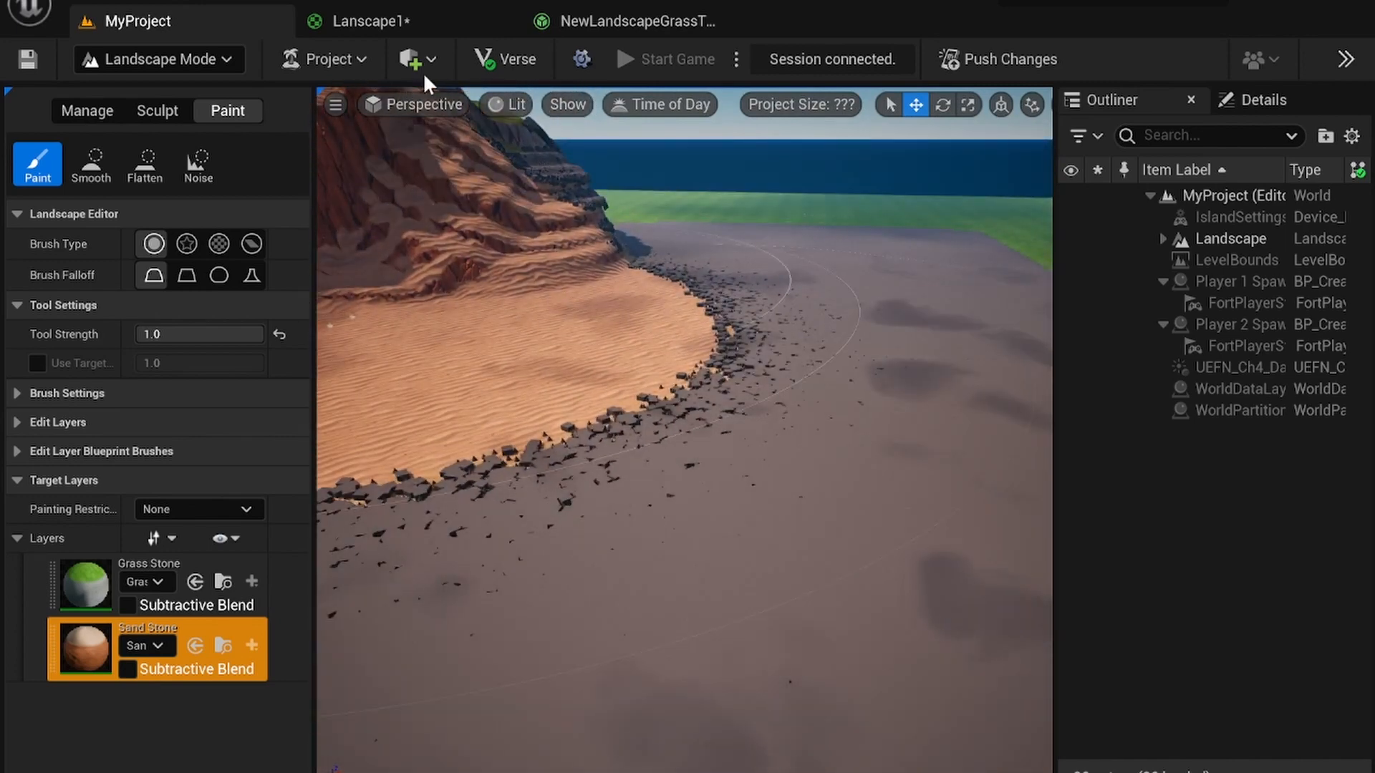
Lower the Cube variety's Grass Density to about 23.97, save the grass type, and check the cubes on the landscape
click(628, 26)
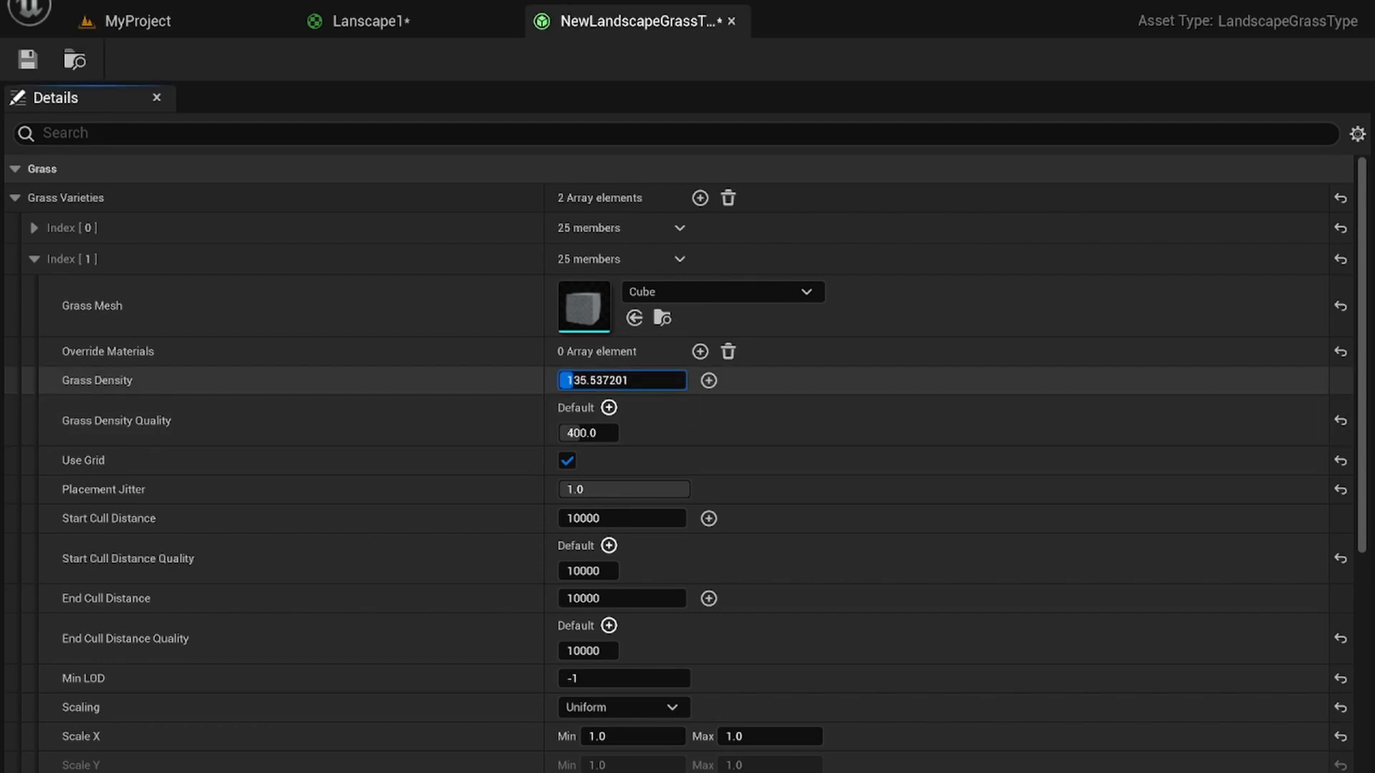
click(27, 62)
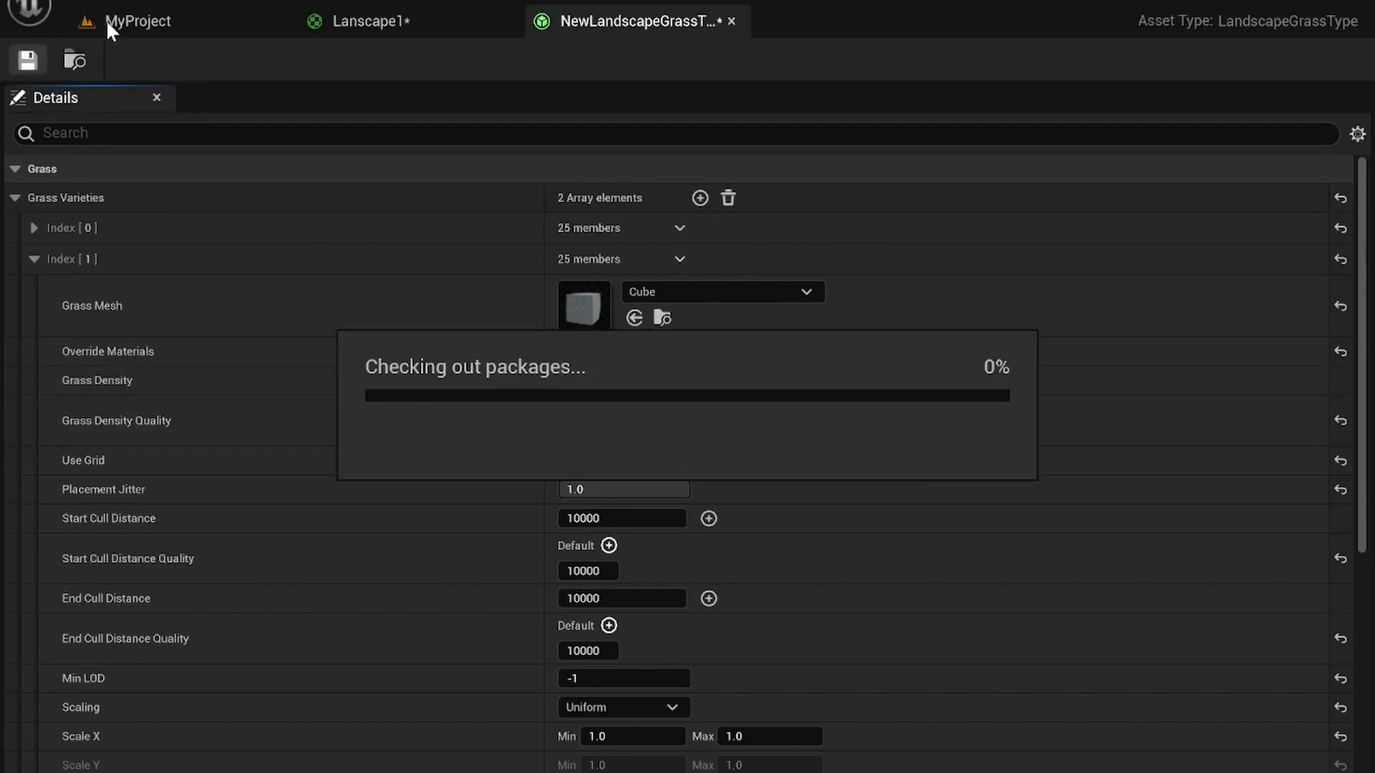
click(136, 20)
right_drag(684, 430, 773, 552)
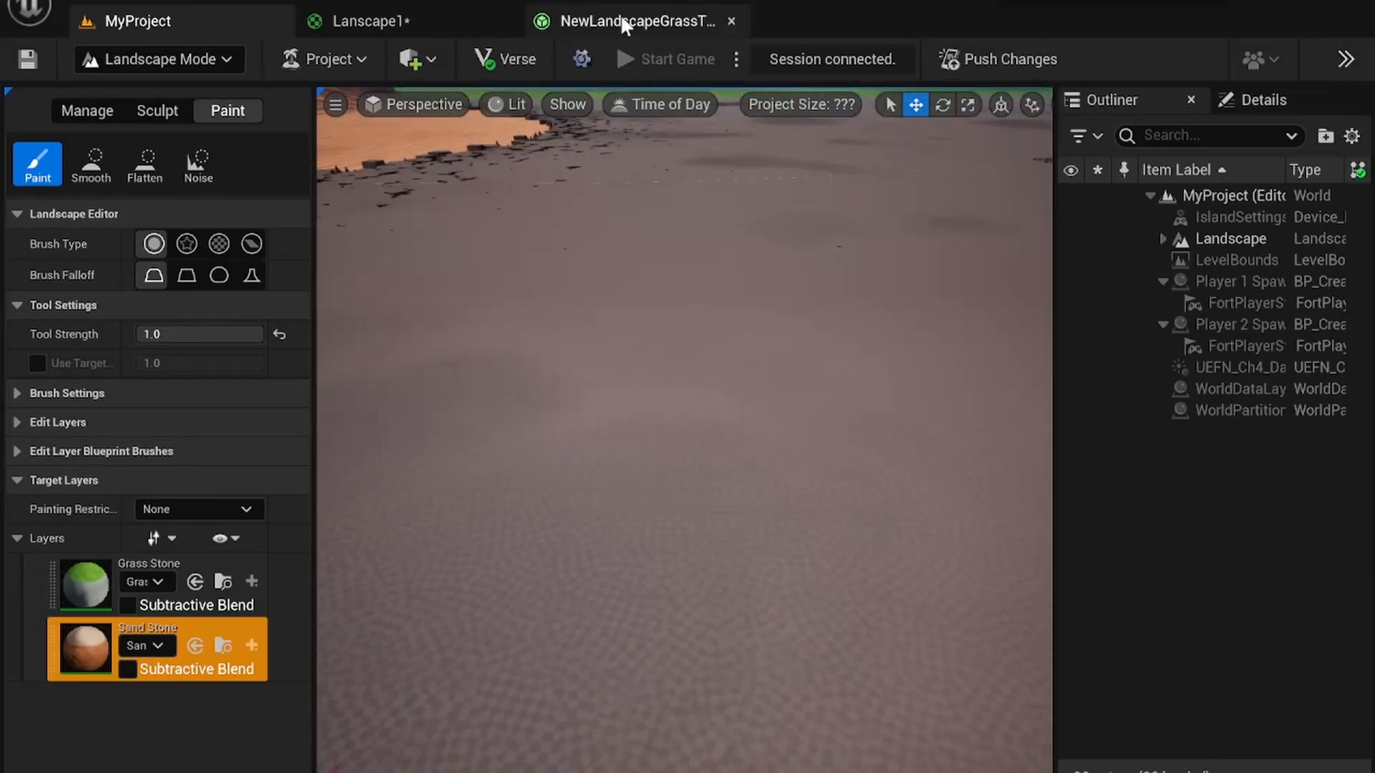
click(624, 23)
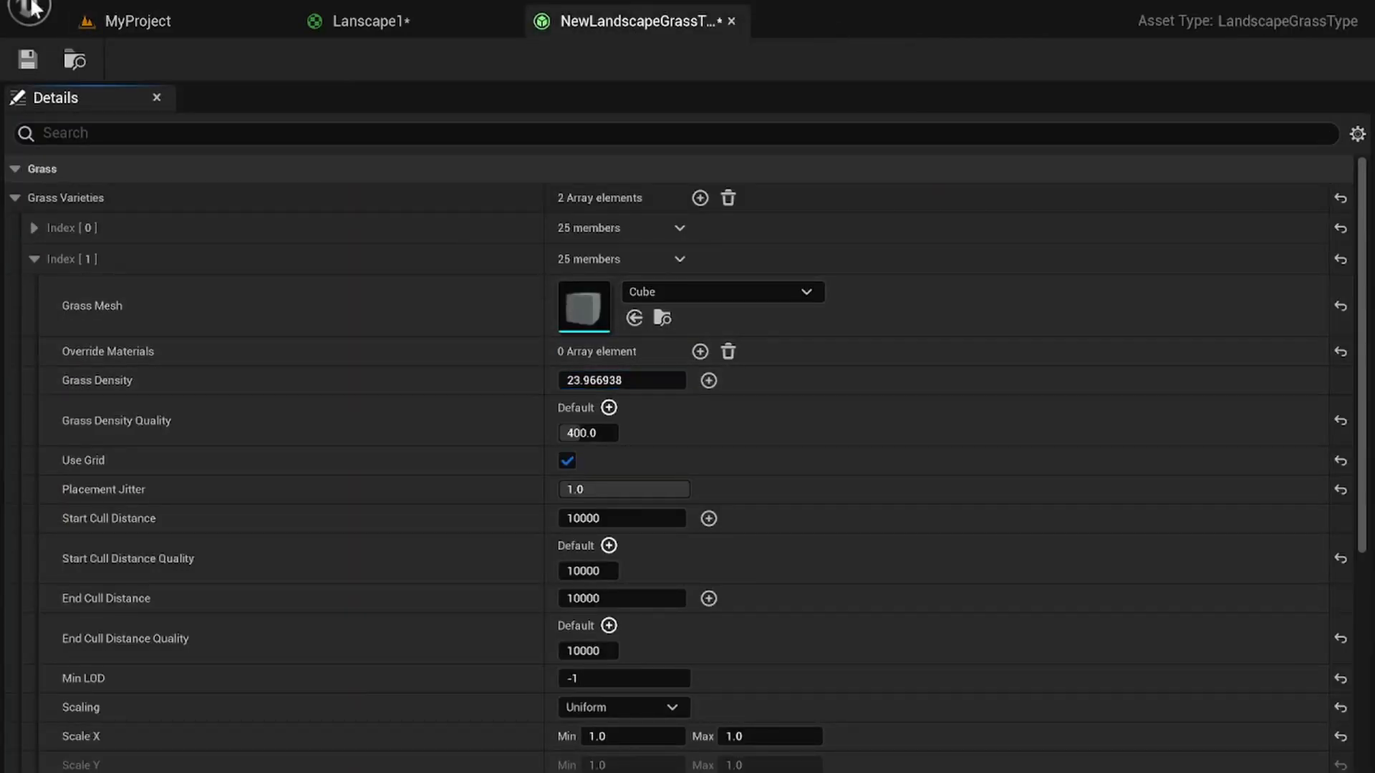
click(153, 15)
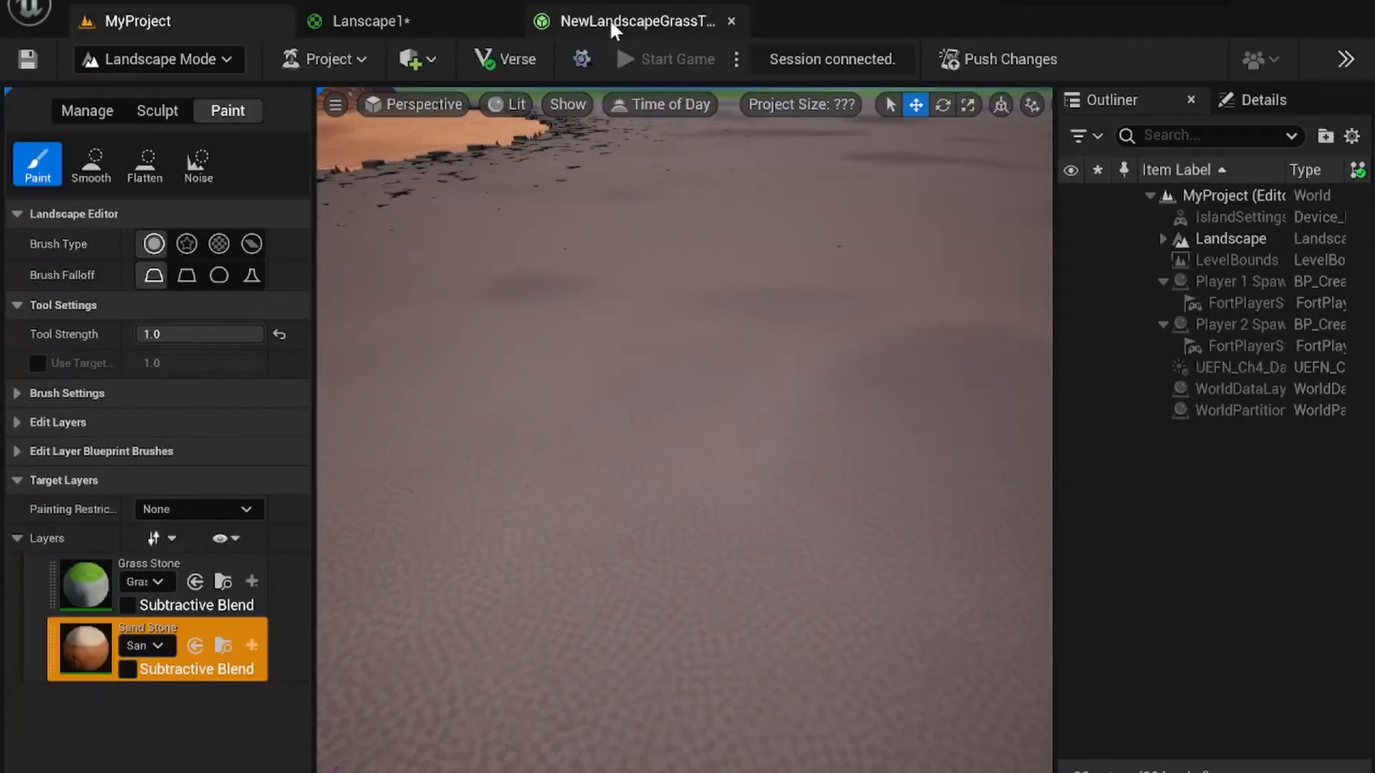
Set the Cube variety's Placement Jitter to 0.748
click(611, 21)
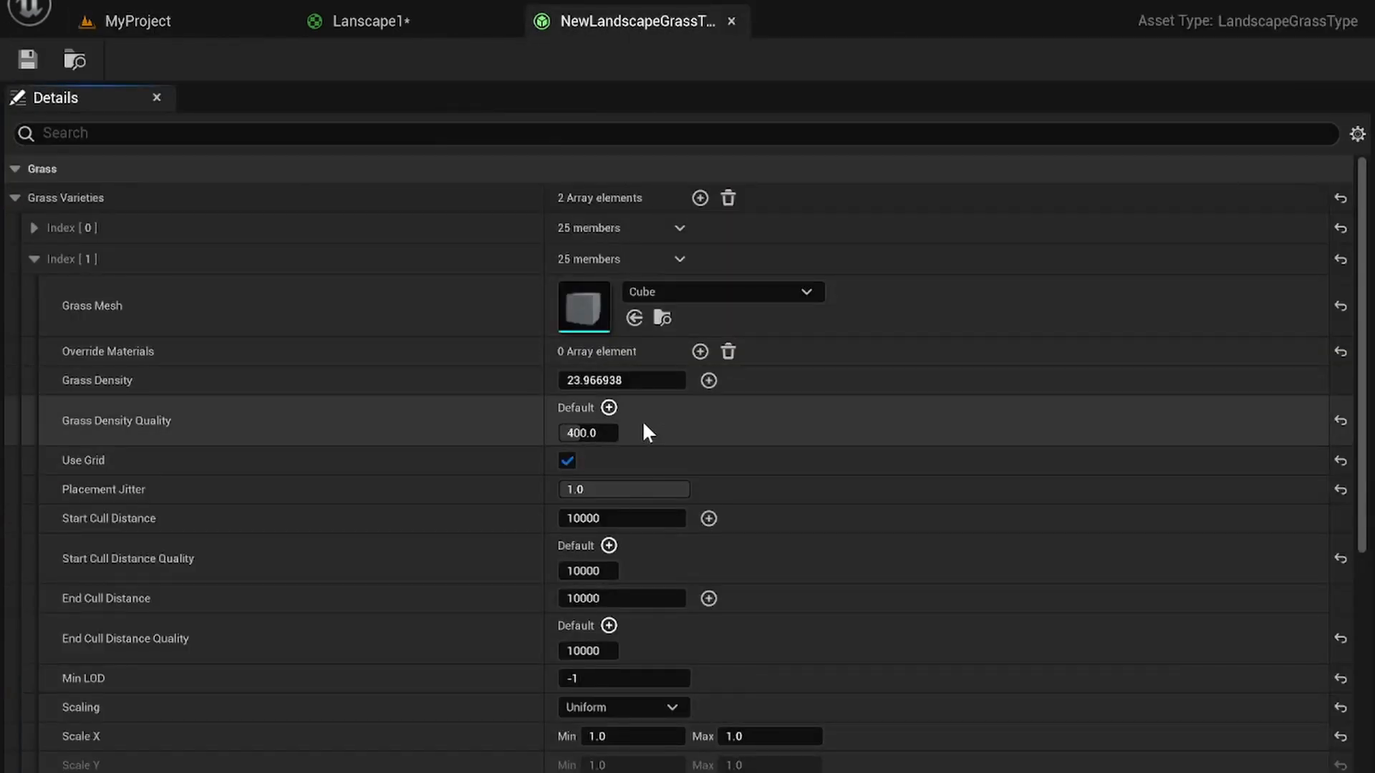
scroll(663, 425, down, 1)
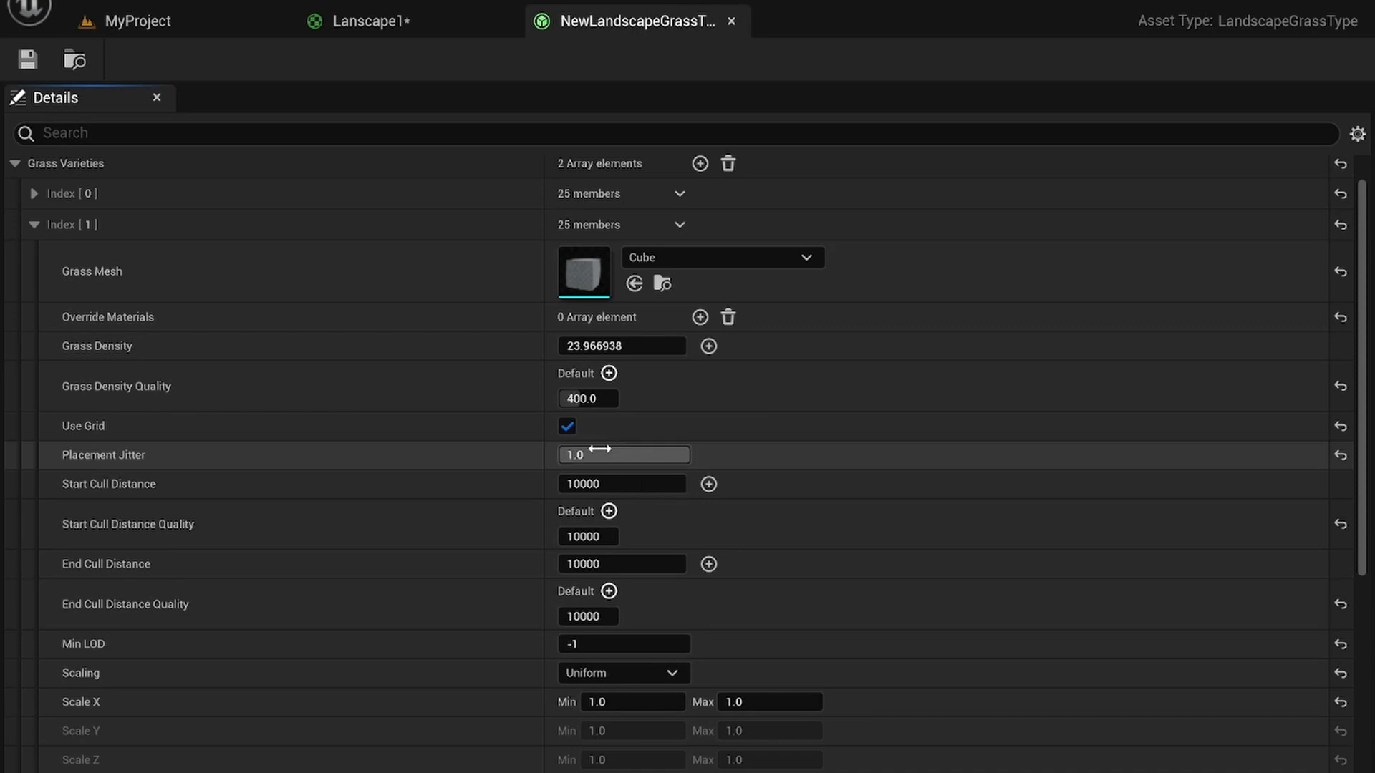
scroll(613, 458, down, 2)
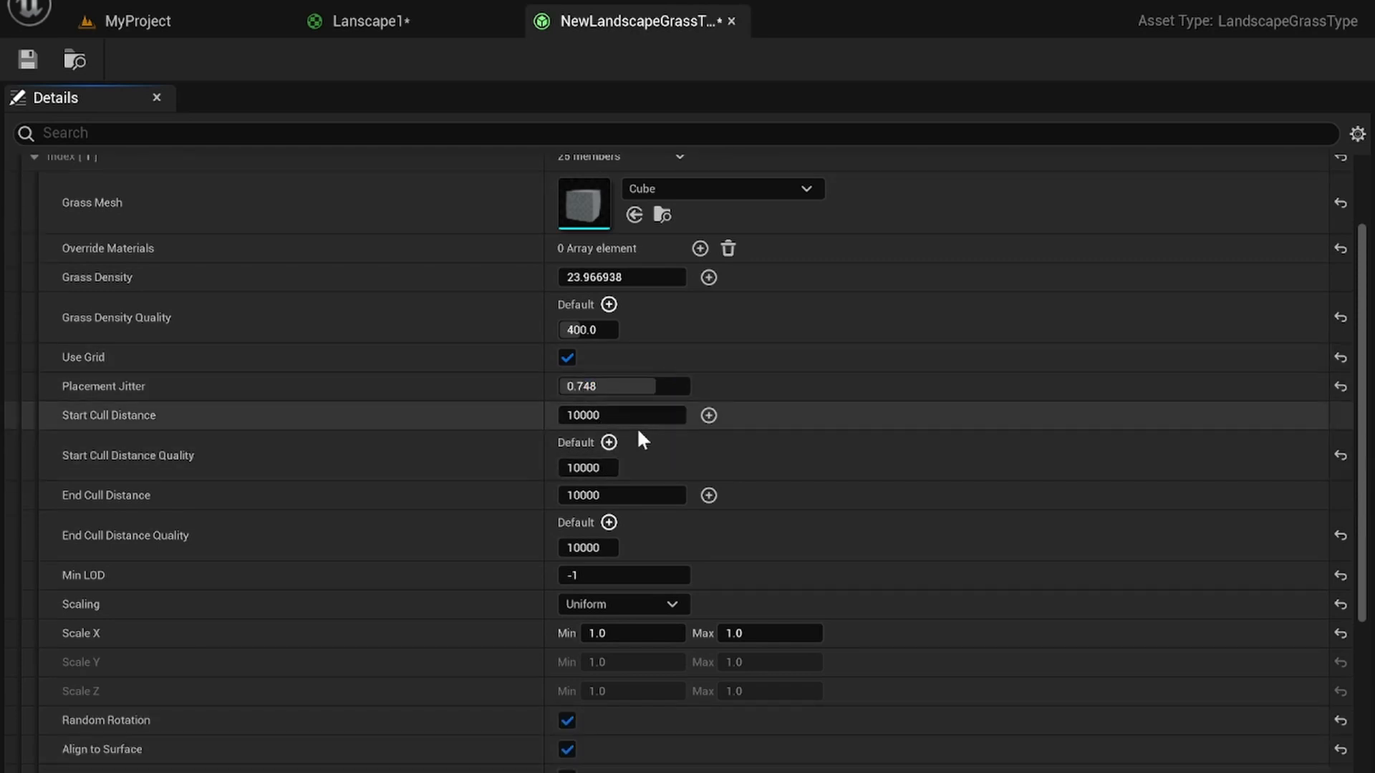
Set the Cube variety's Scaling to Free with ranges of X 0.505–2.704475, Y 0.056824–1.360043 and Z 0.785–1.698451
scroll(581, 468, down, 1)
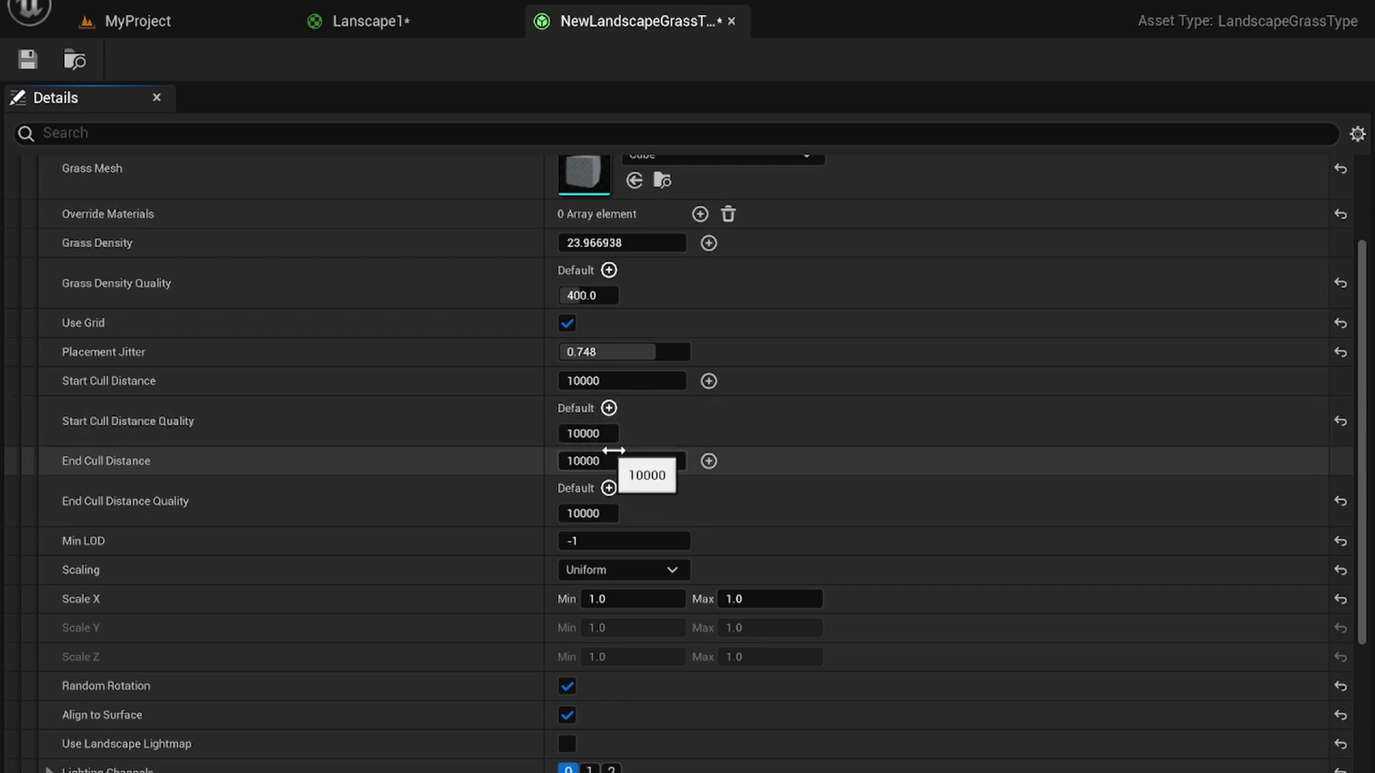
scroll(494, 458, down, 4)
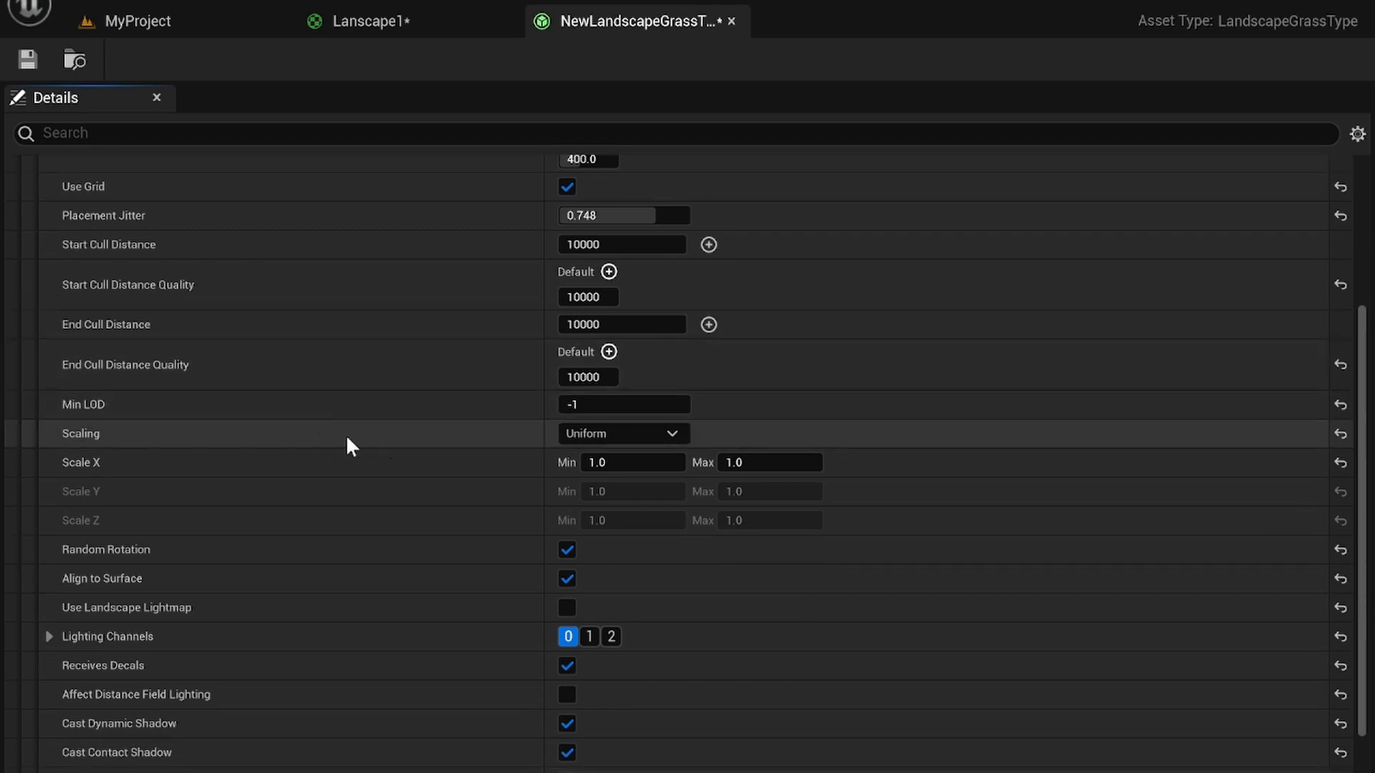
click(610, 436)
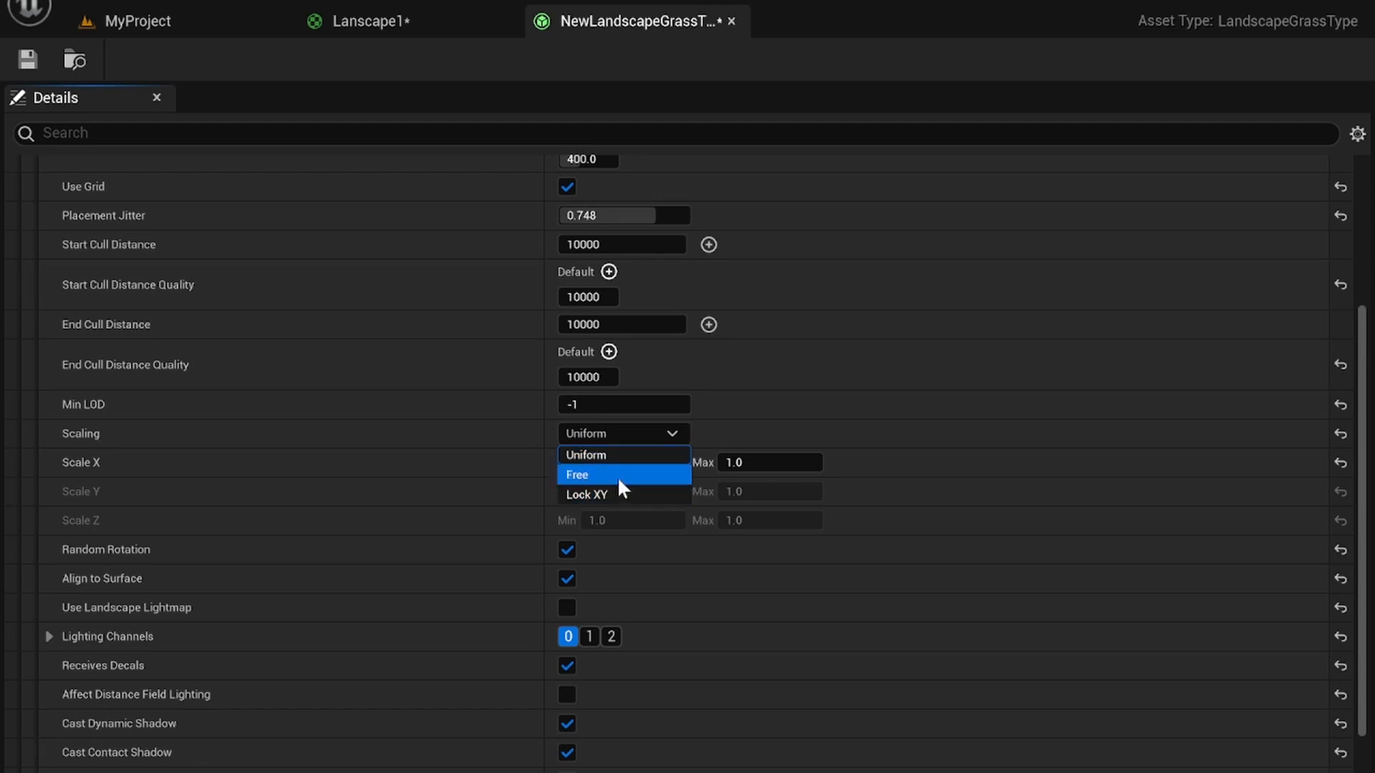
click(618, 477)
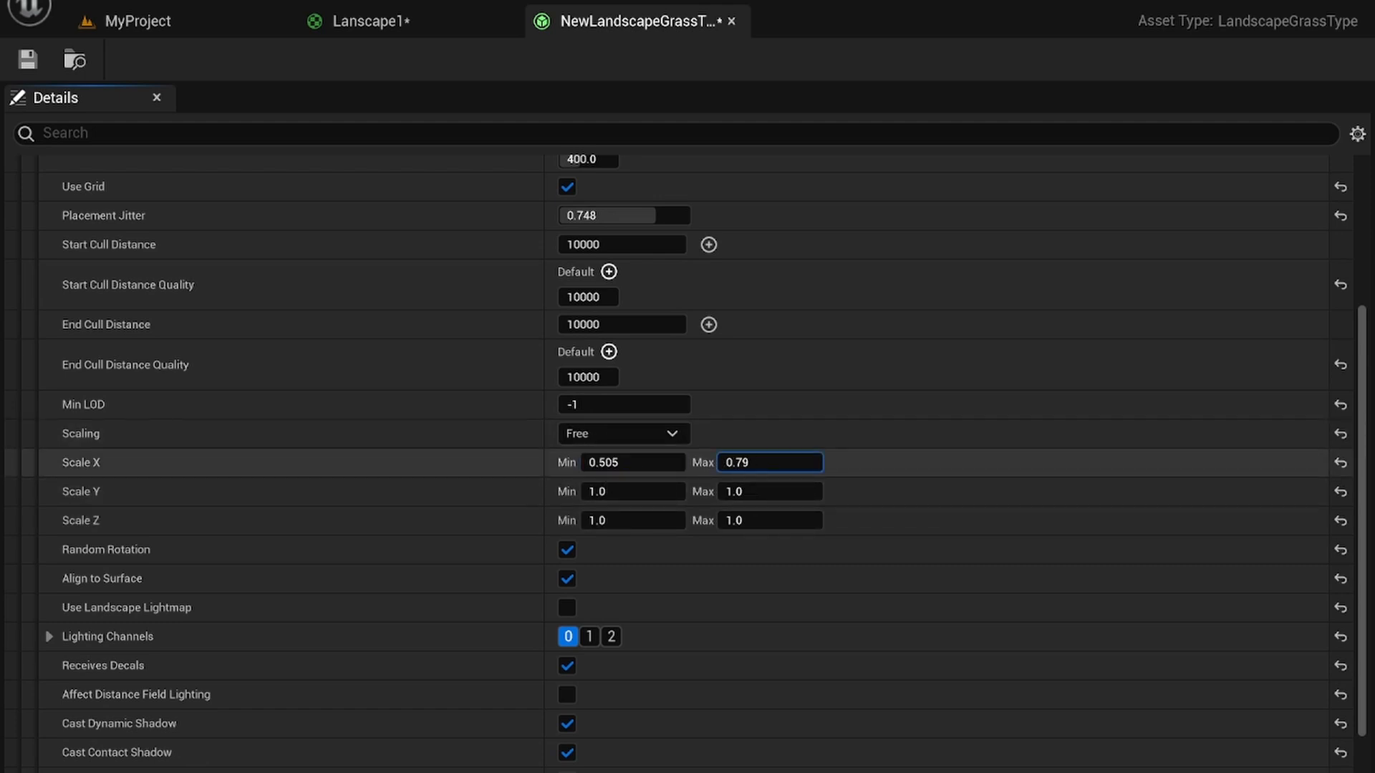
drag(769, 463, 745, 463)
drag(661, 492, 753, 491)
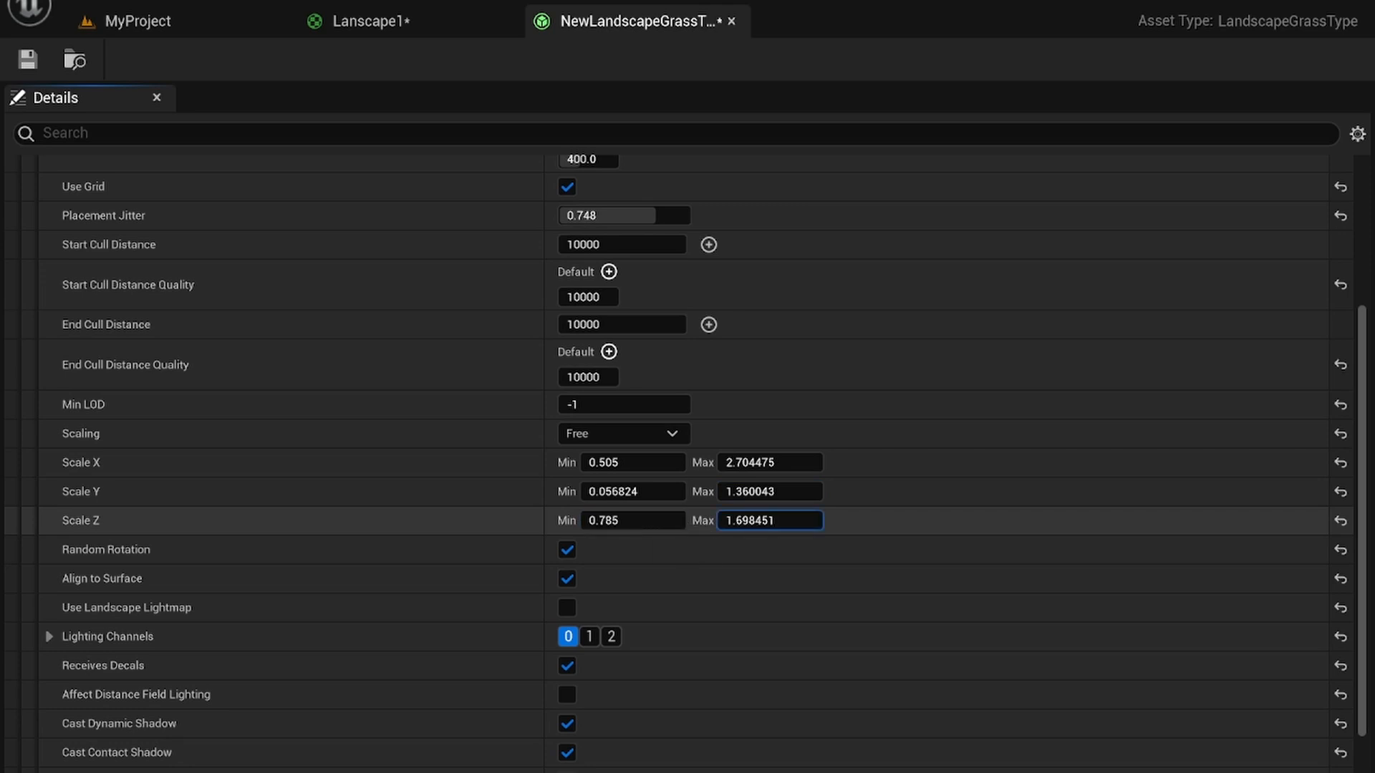
Turn off Cast Contact Shadow and Cast Dynamic Shadow for the Cube variety
scroll(499, 438, down, 3)
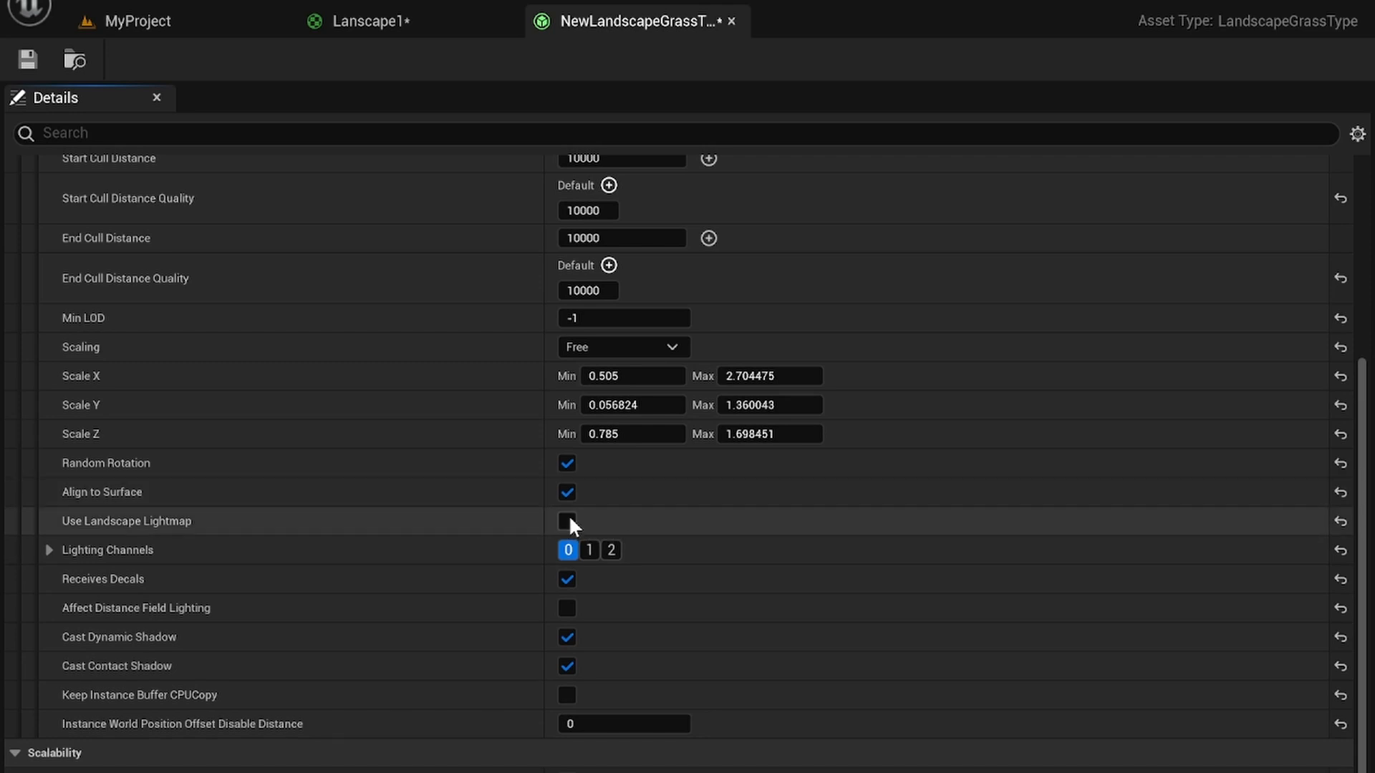
click(567, 667)
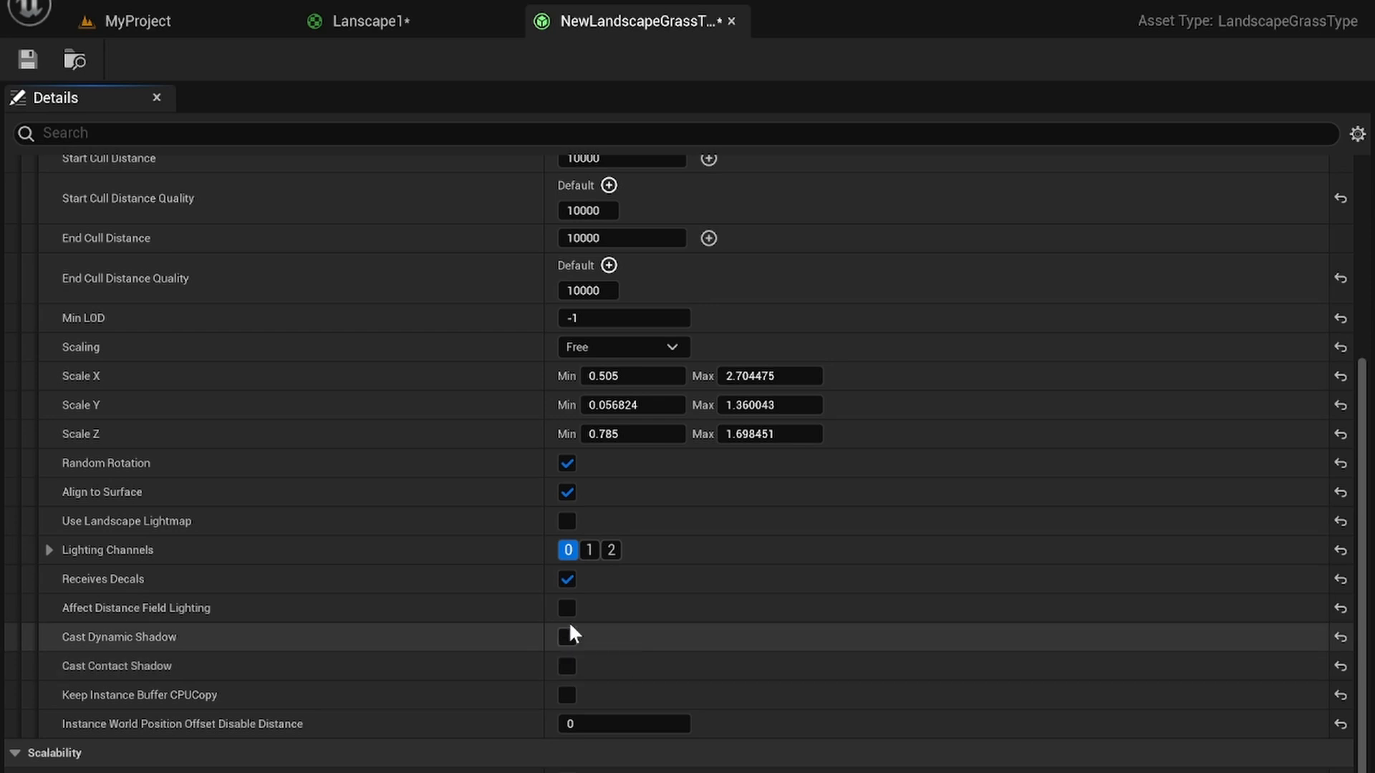
Set the Cube variety's default Grass Density Quality to about 122.18
scroll(433, 372, up, 3)
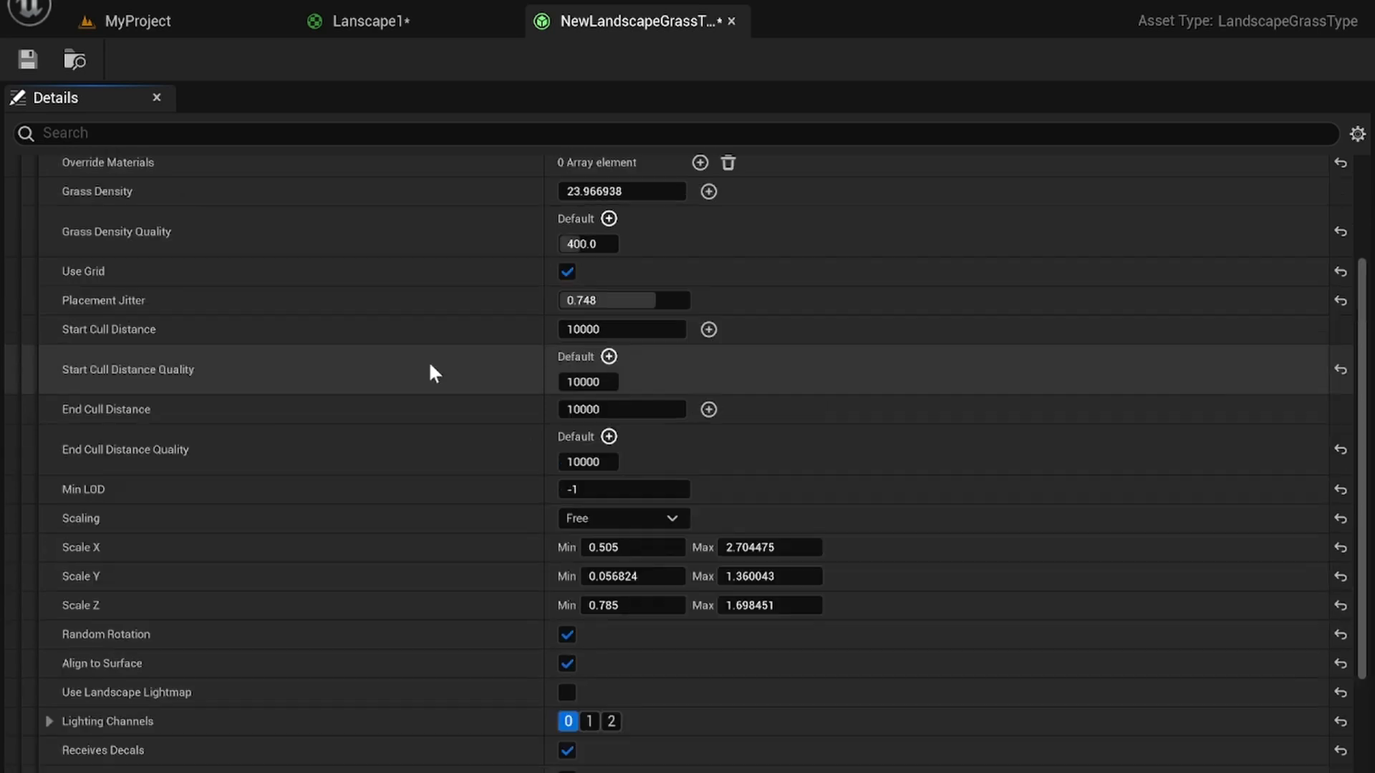
scroll(428, 359, up, 3)
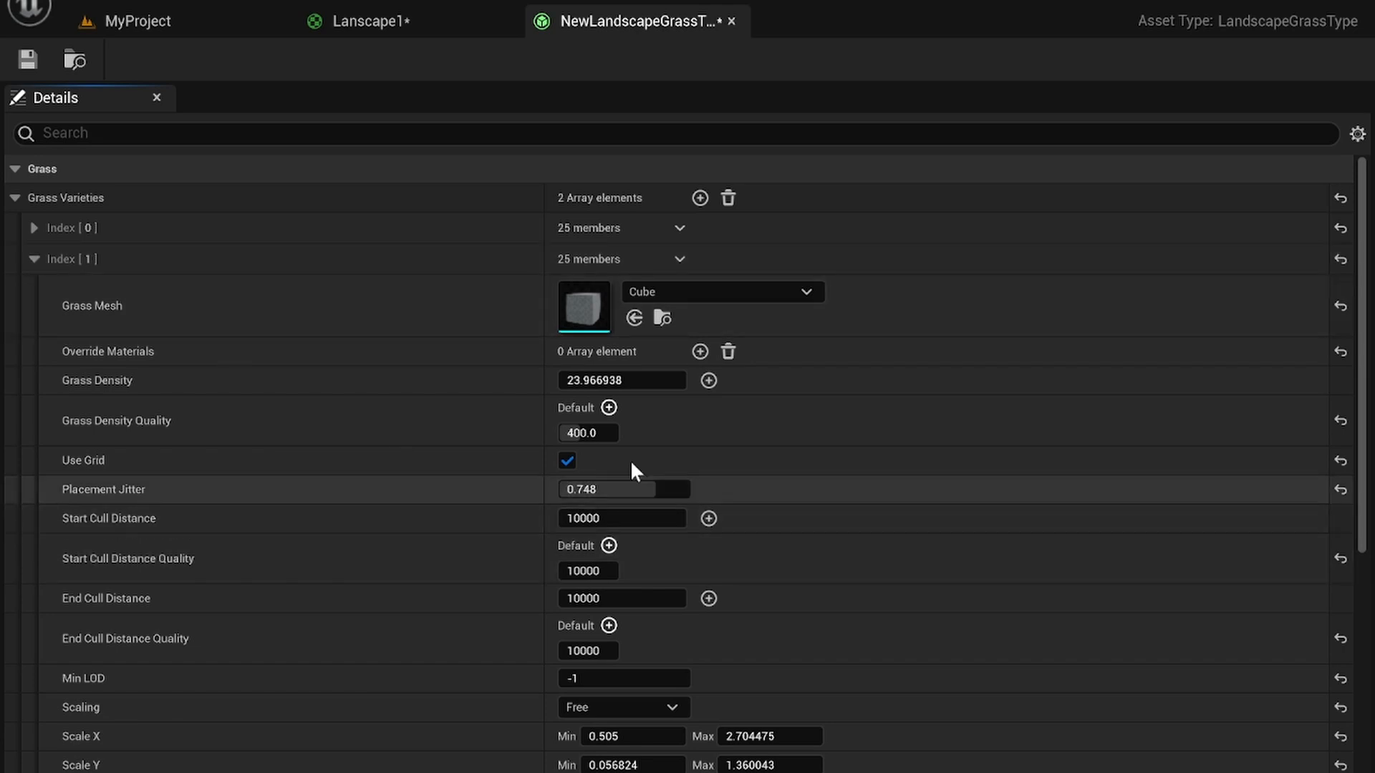
drag(597, 432, 565, 432)
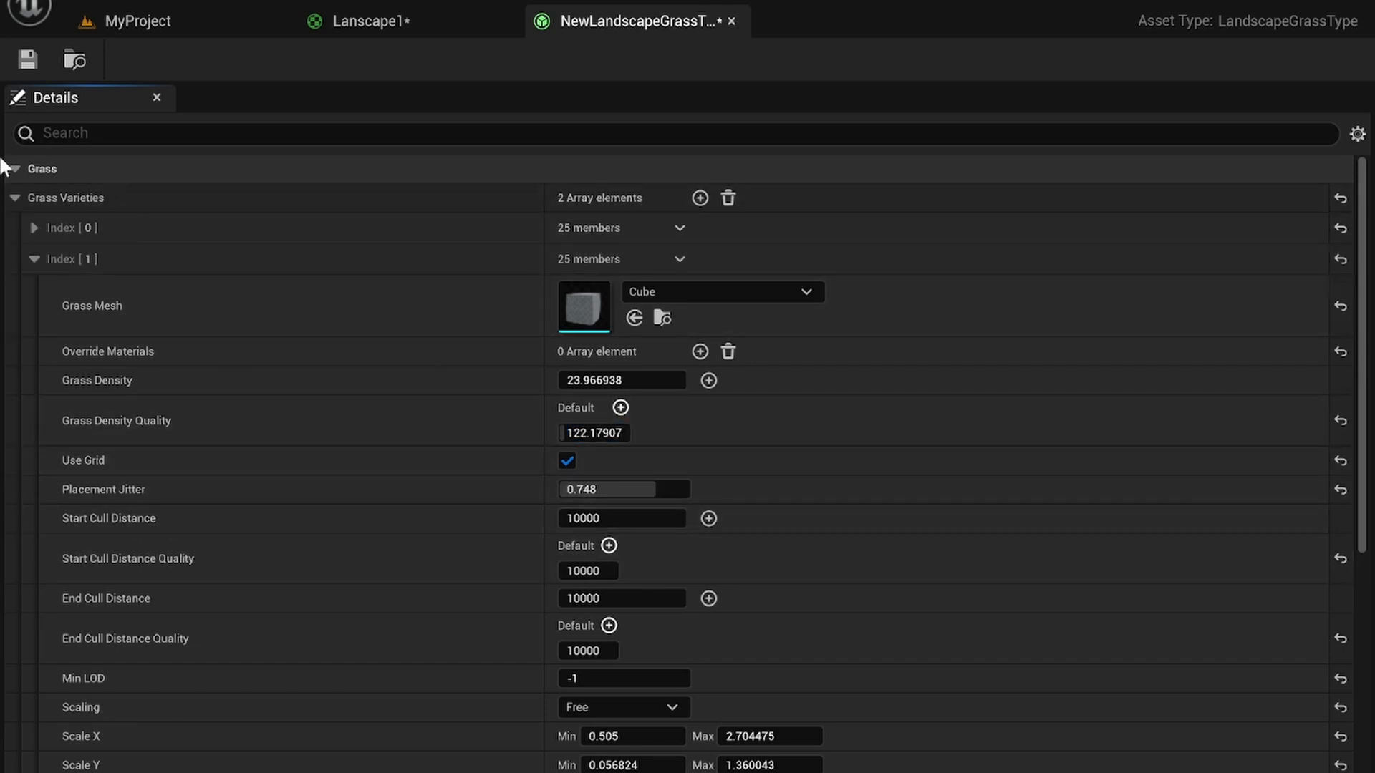
Set the Cone variety's Grass Density to about 123.14 and its default Grass Density Quality to about 122.18
click(33, 259)
click(34, 228)
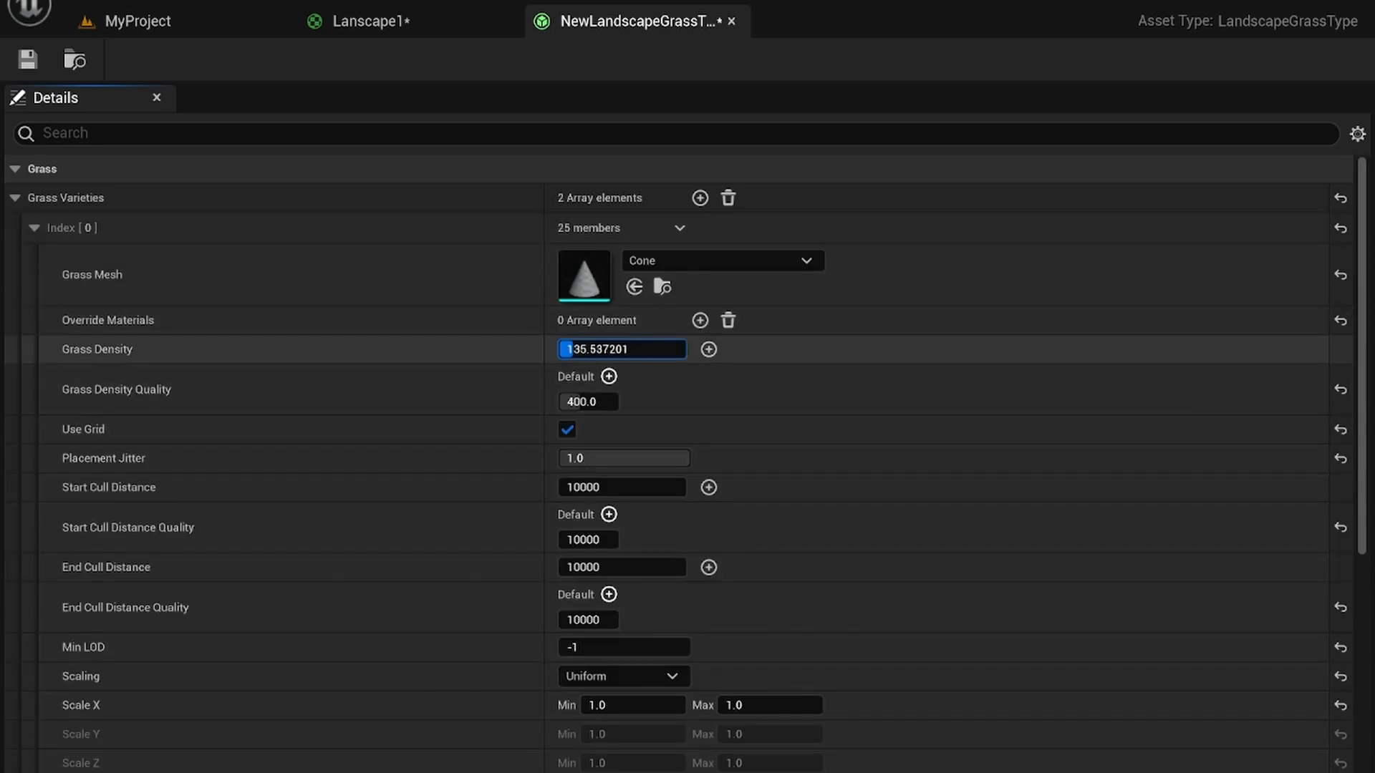
drag(569, 349, 630, 411)
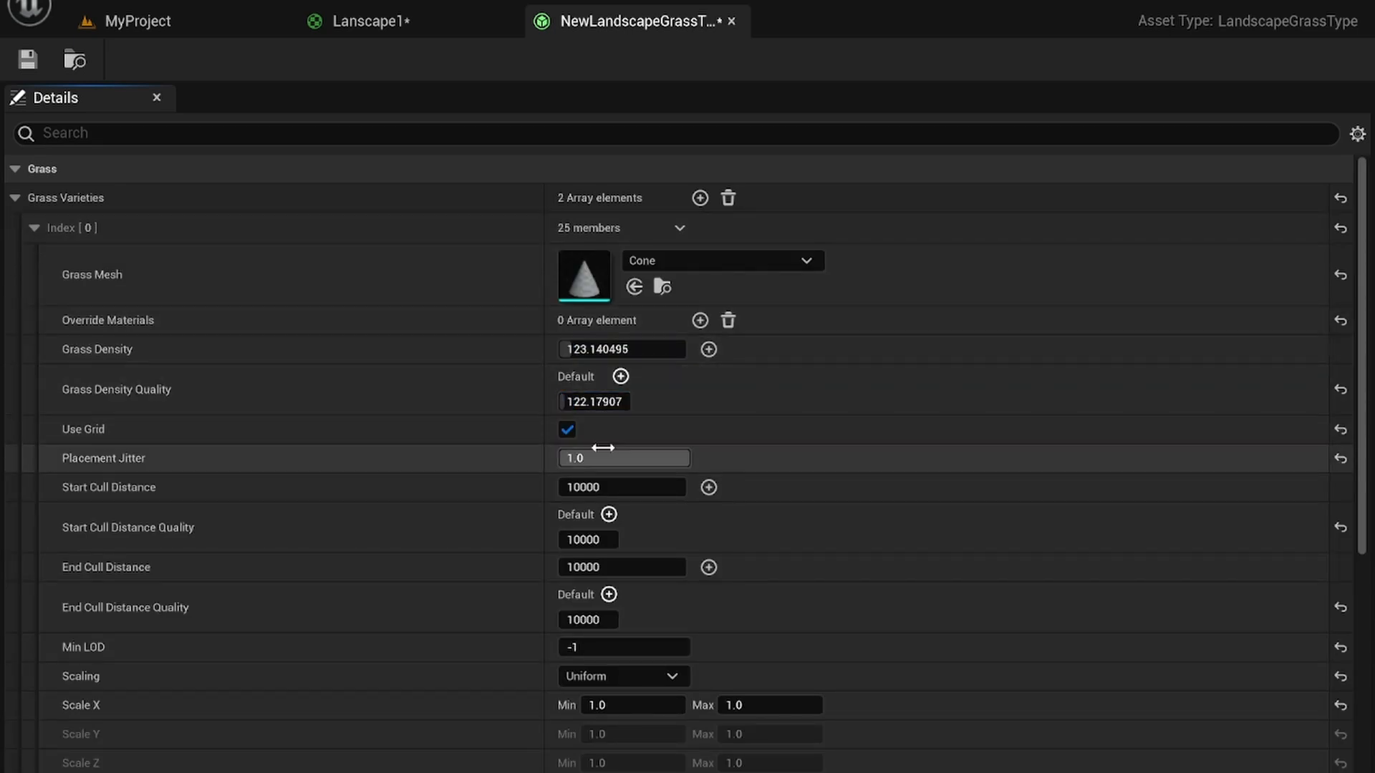
Turn off Cast Contact Shadow and Cast Dynamic Shadow for the Cone variety and save the grass type
scroll(604, 448, down, 4)
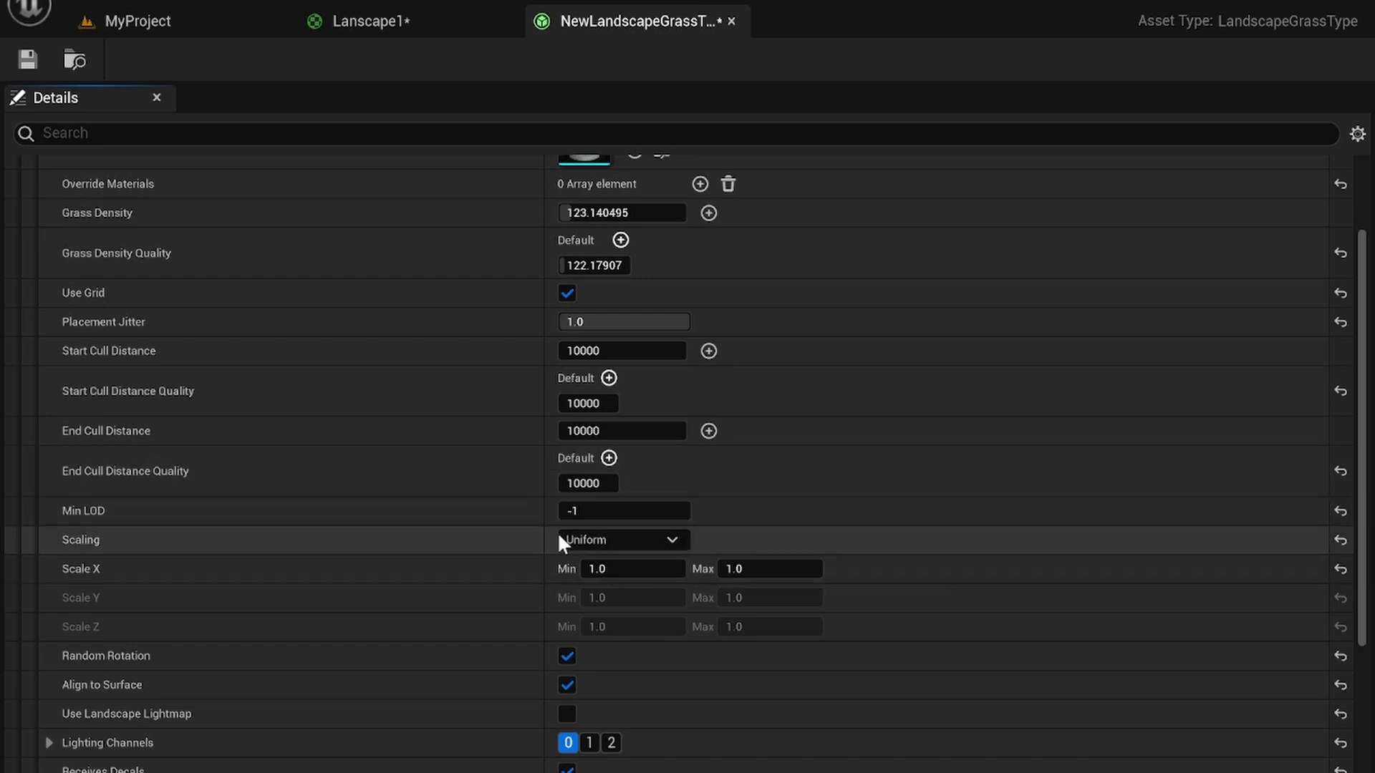
scroll(530, 501, down, 4)
scroll(566, 573, down, 3)
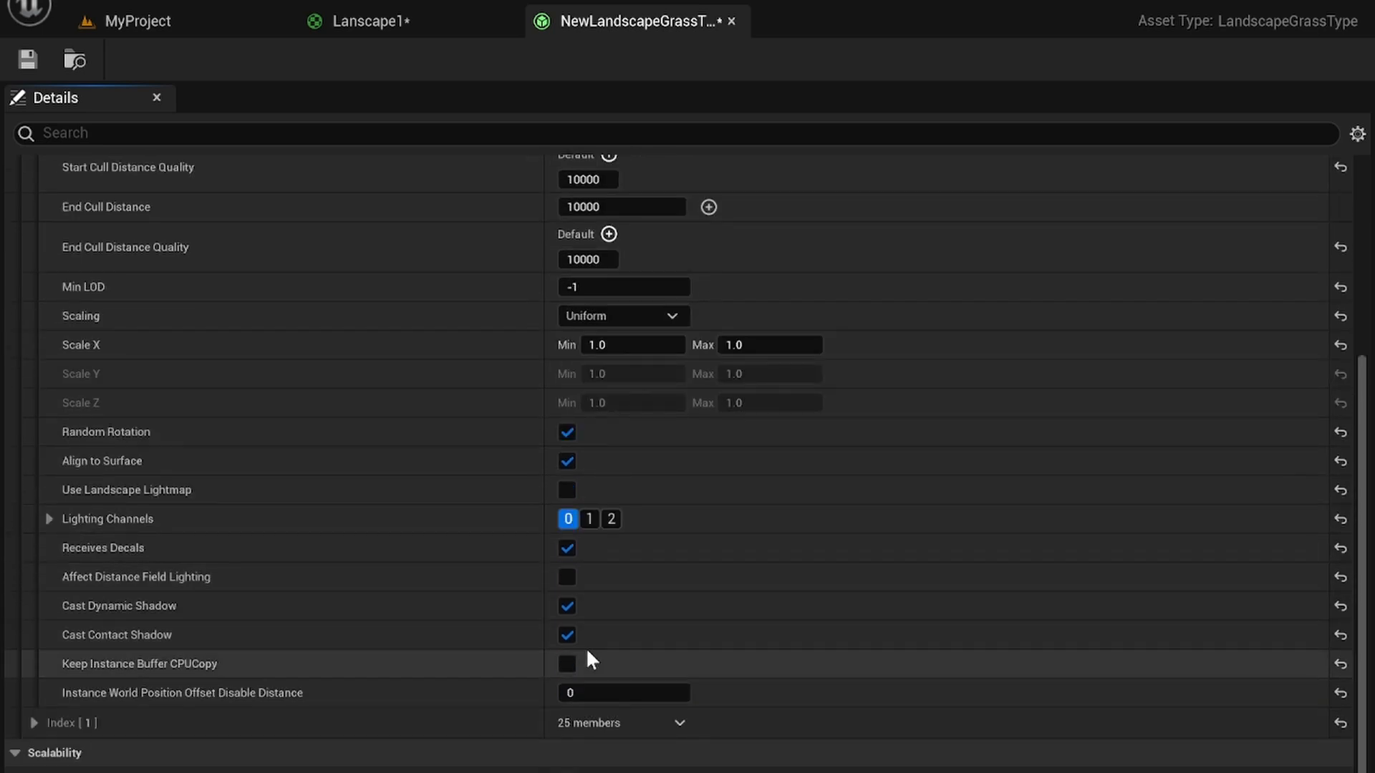
click(568, 630)
click(566, 606)
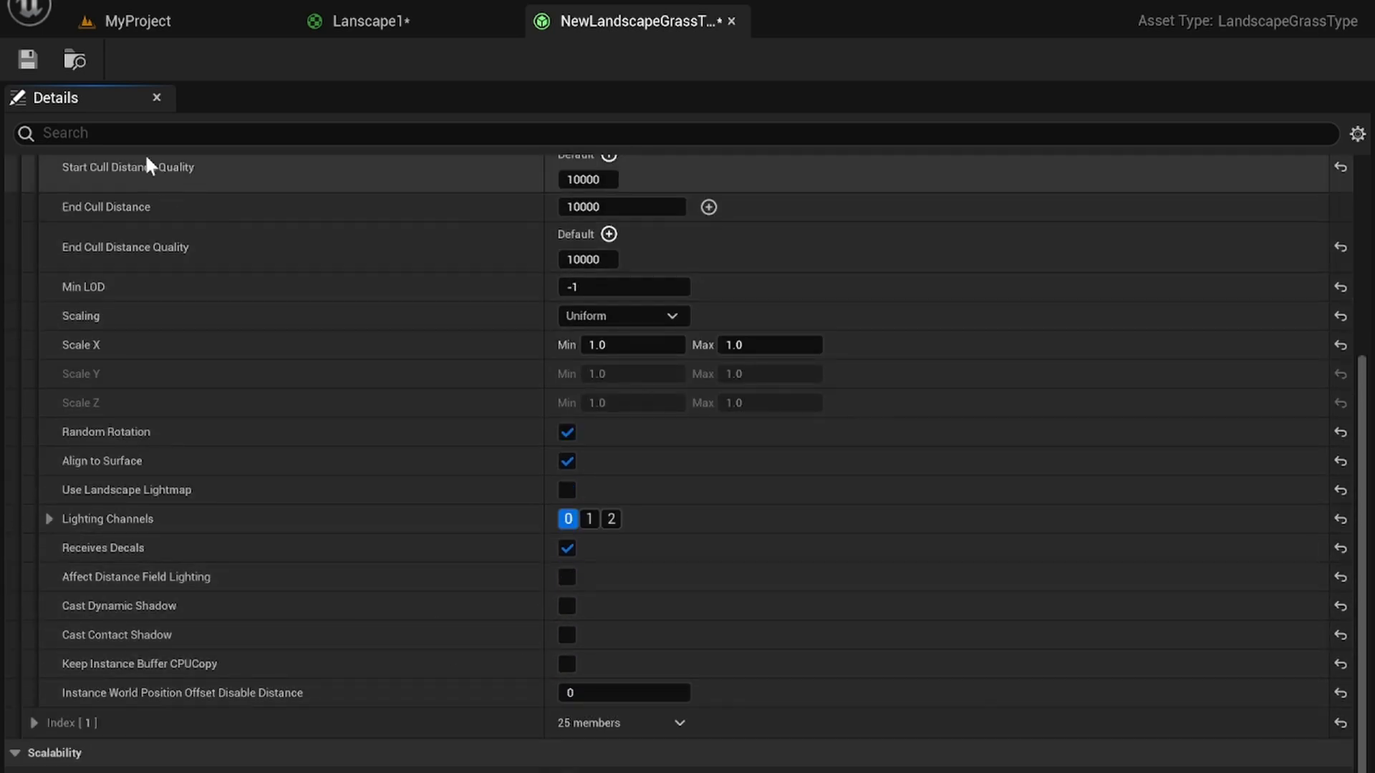
click(16, 63)
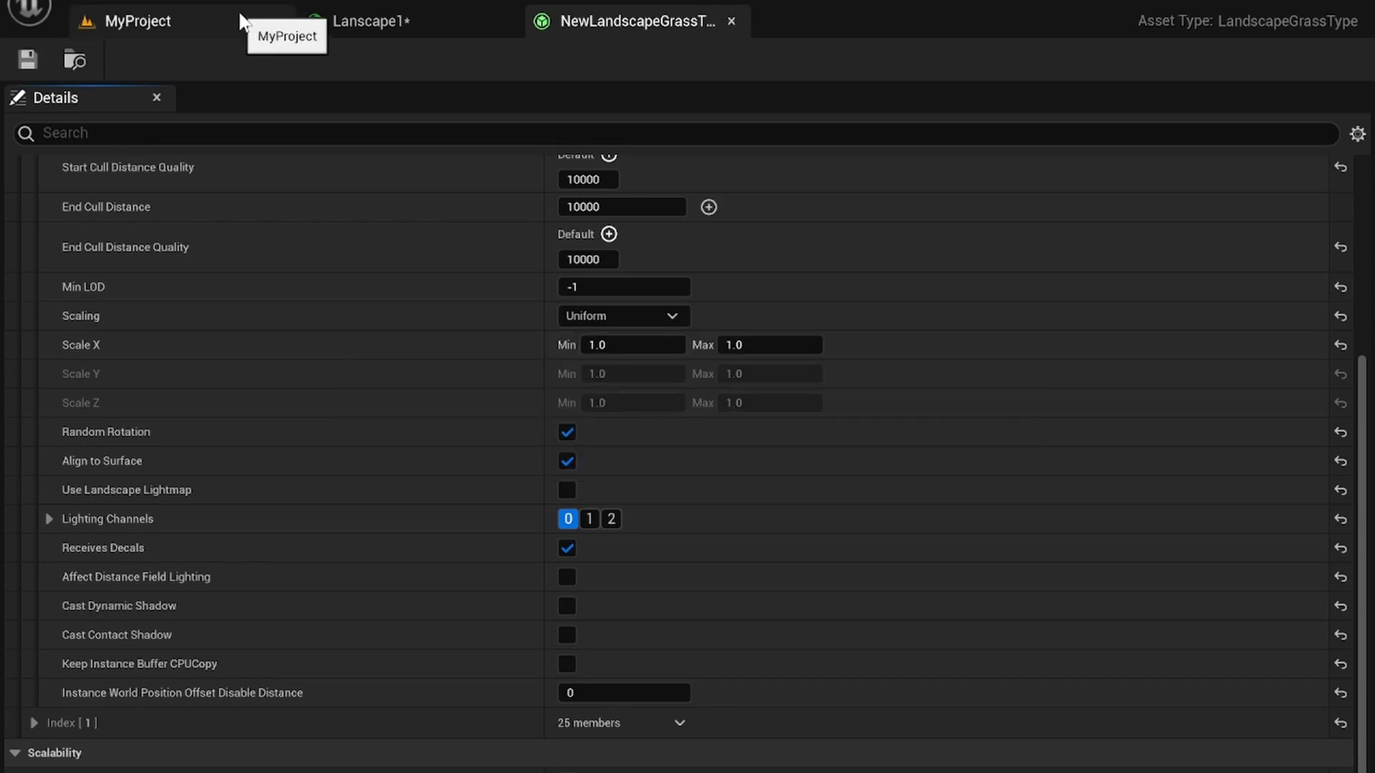
Fly across the landscape in the level to examine the spawned grass meshes up close
click(236, 20)
key(s)
right_drag(684, 430, 770, 443)
key(w)
key(s)
key(w)
key(s)
key(w)
key(w)
key(w)
key(w)
key(w)
key(w)
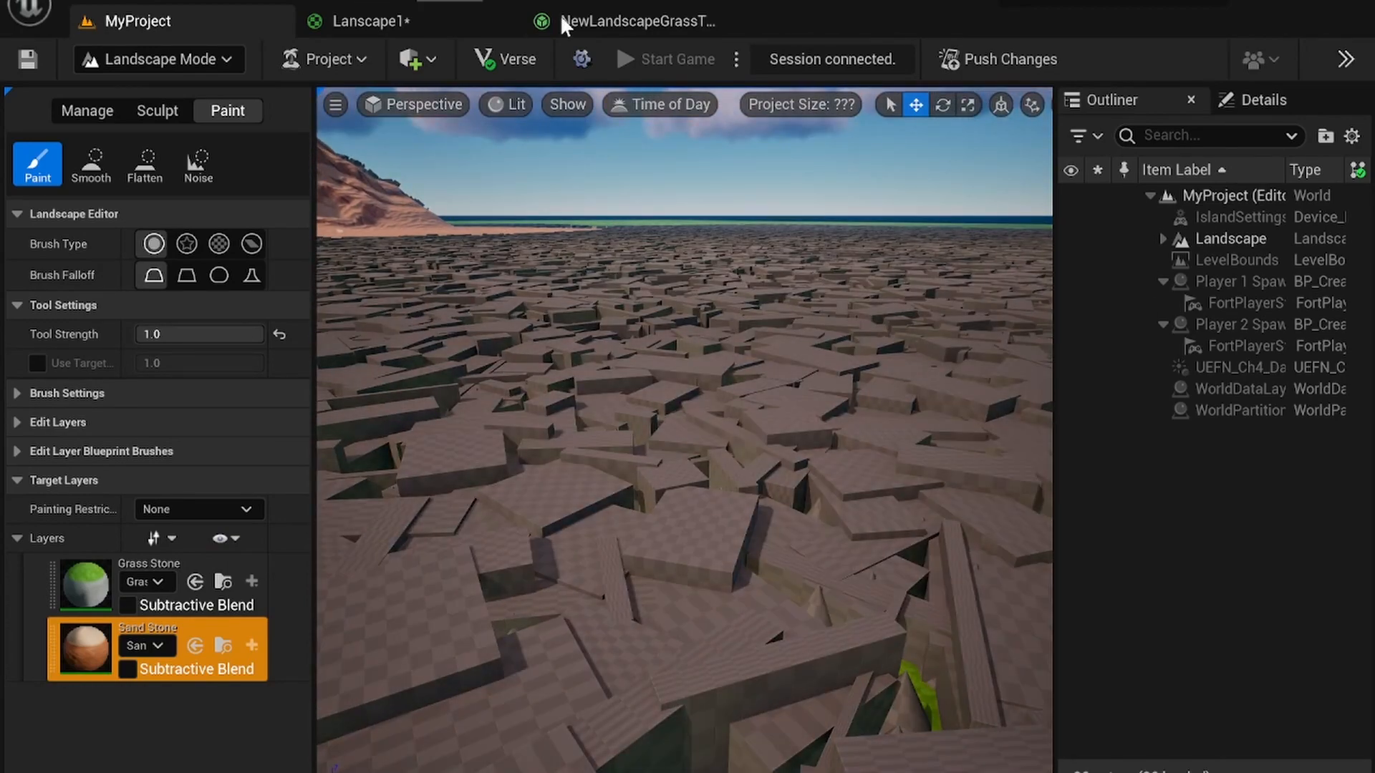
Collapse the Cone variety in the grass type and review the landscape material's slope-masked grass nodes and layer networks
click(562, 22)
scroll(215, 297, up, 10)
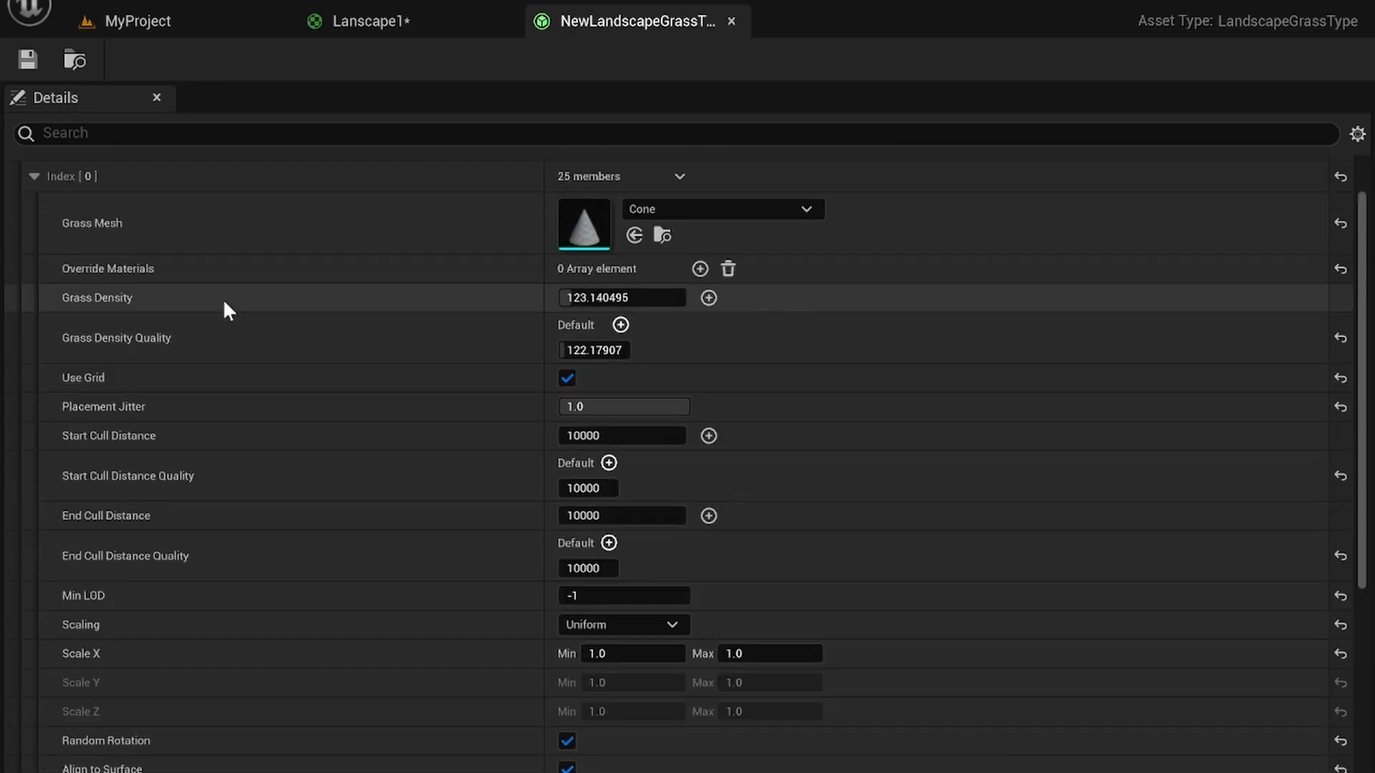
click(34, 228)
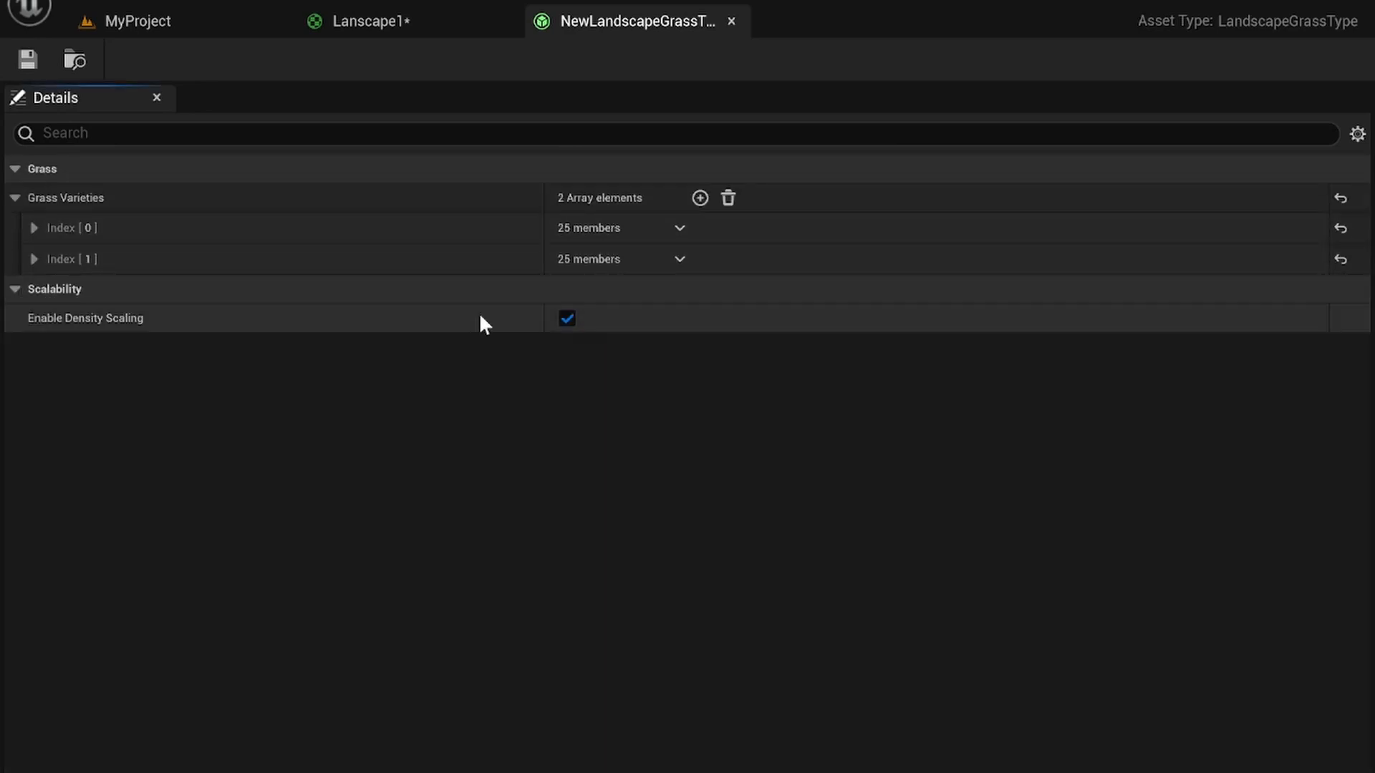
click(395, 32)
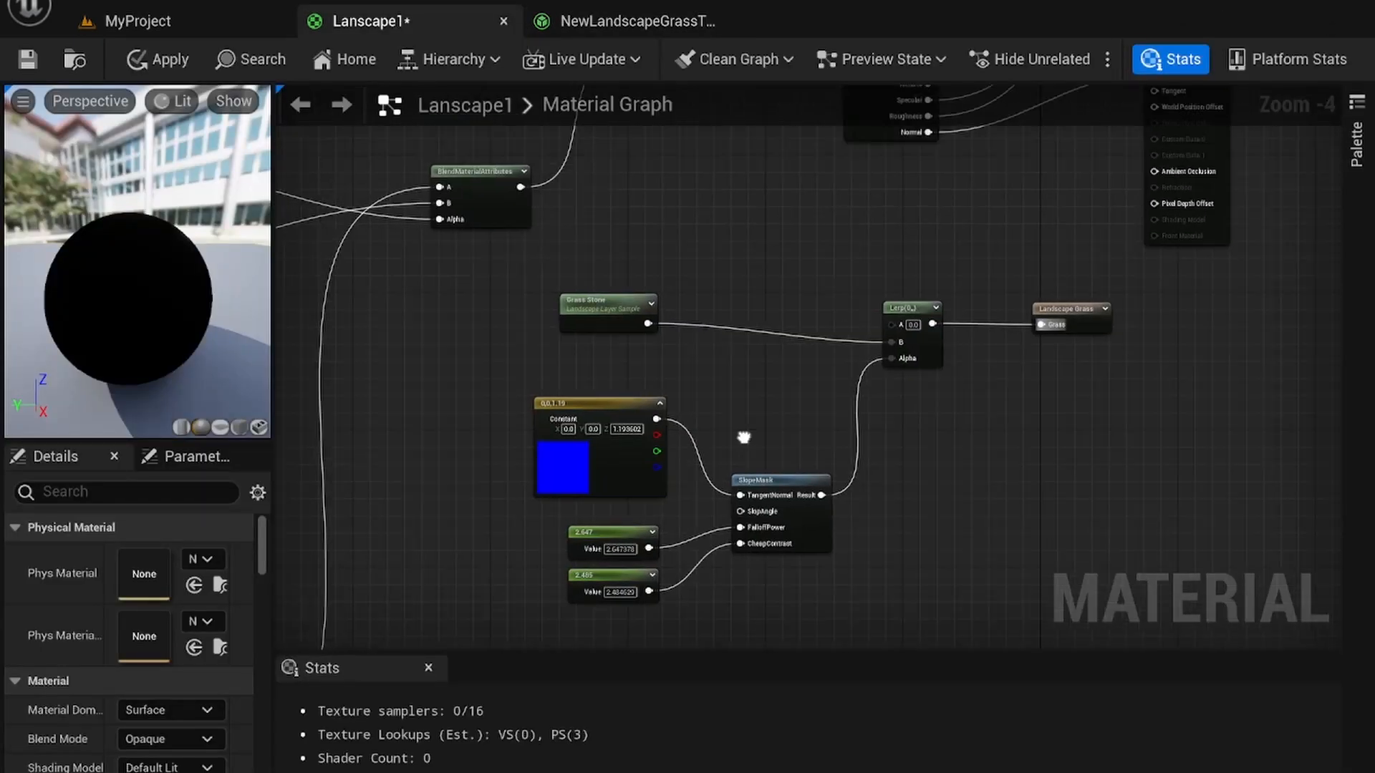
scroll(744, 444, down, 1)
scroll(770, 492, up, 1)
right_drag(772, 497, 802, 383)
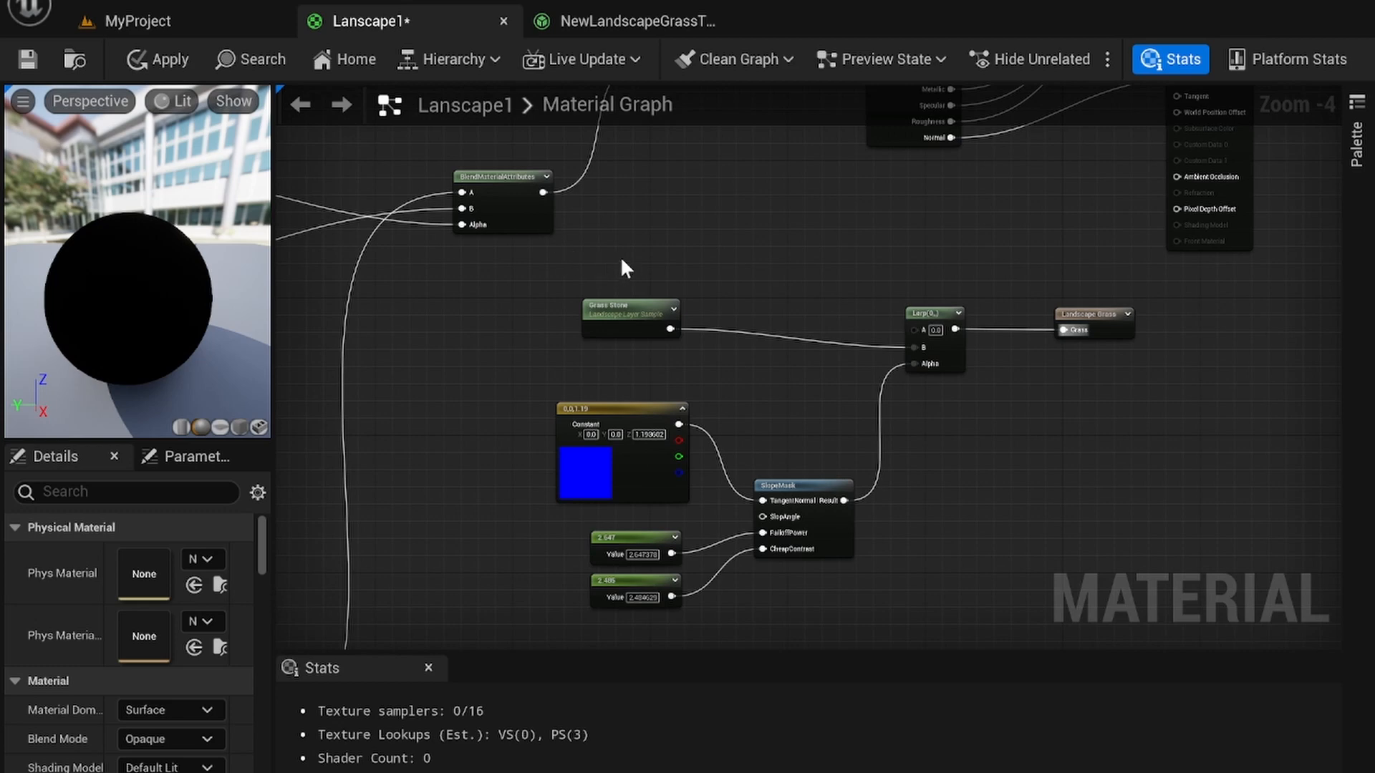
right_drag(612, 153, 896, 579)
right_drag(466, 236, 750, 258)
scroll(701, 292, down, 3)
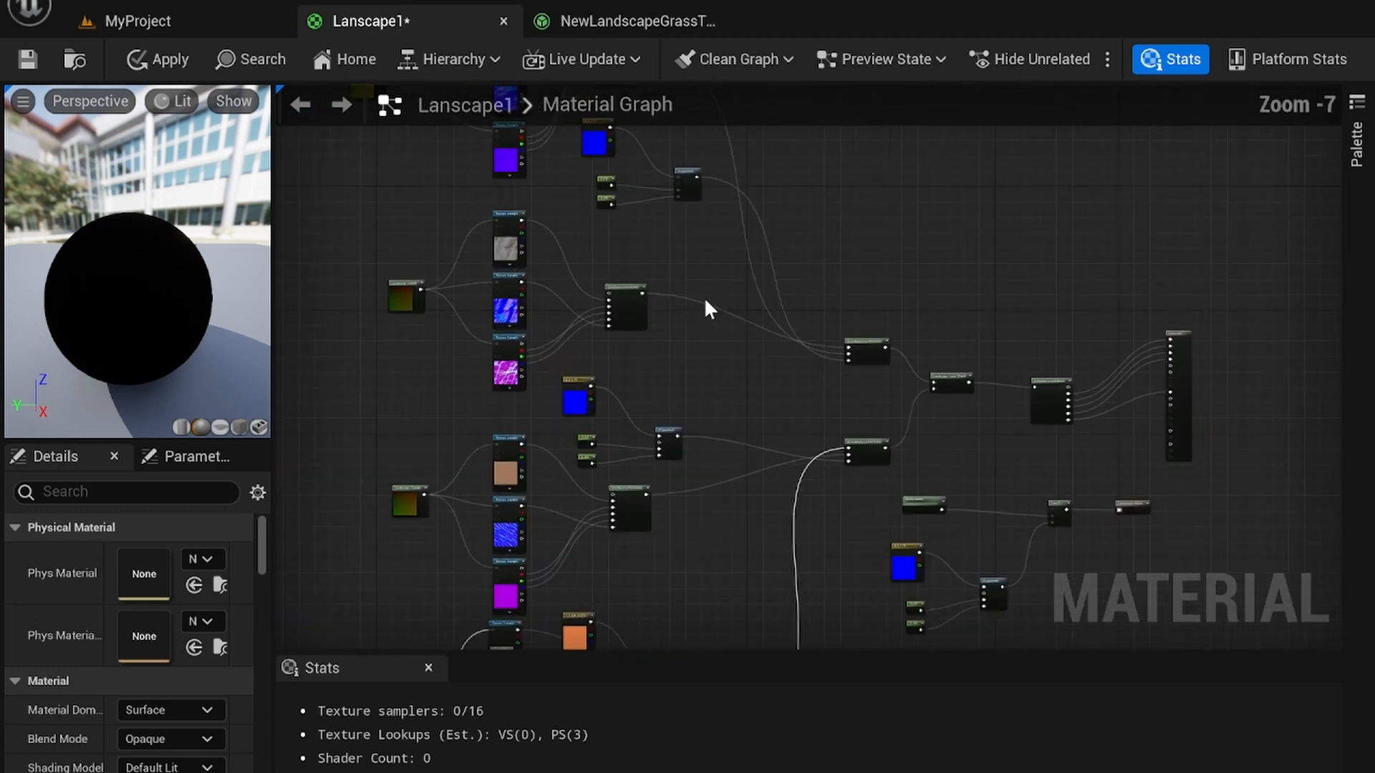
right_drag(708, 308, 625, 127)
drag(1000, 514, 1024, 480)
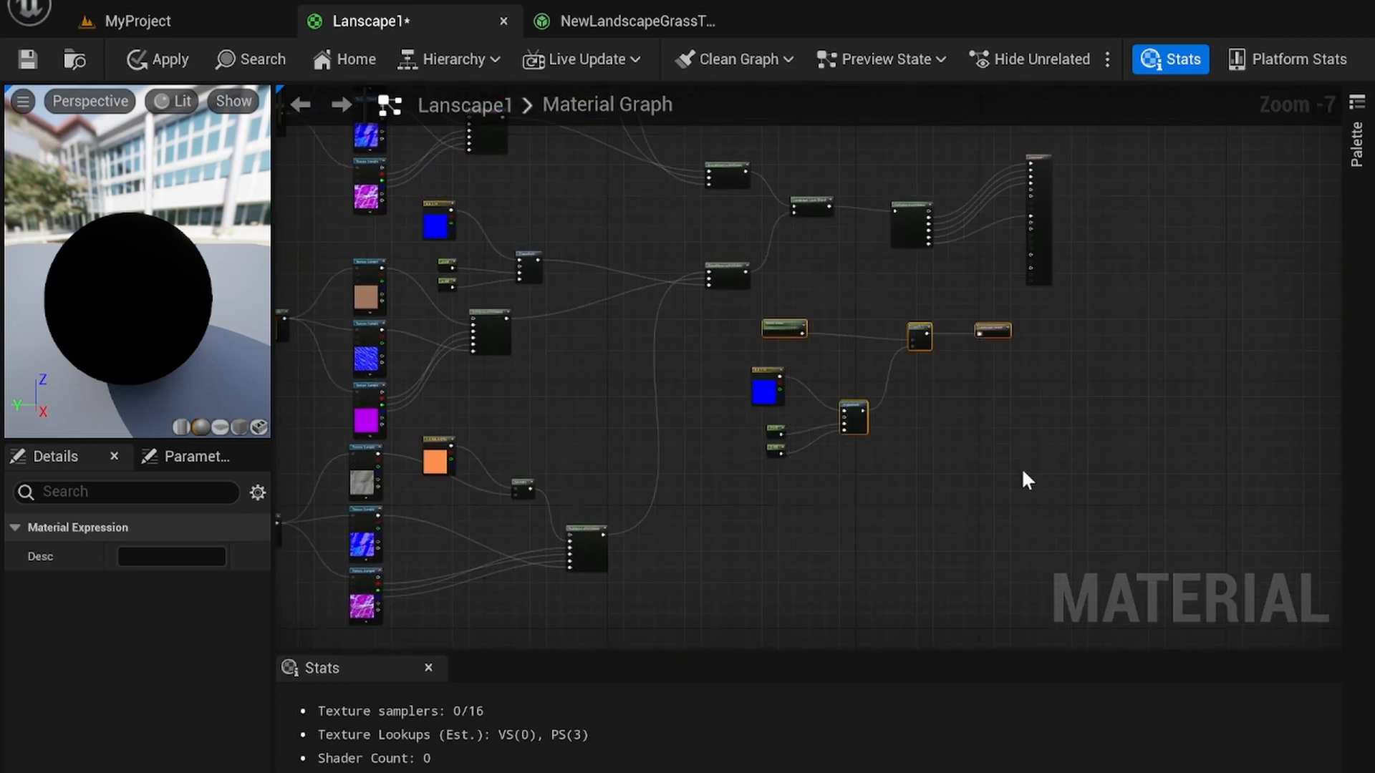
right_drag(788, 236, 746, 425)
right_drag(693, 143, 837, 392)
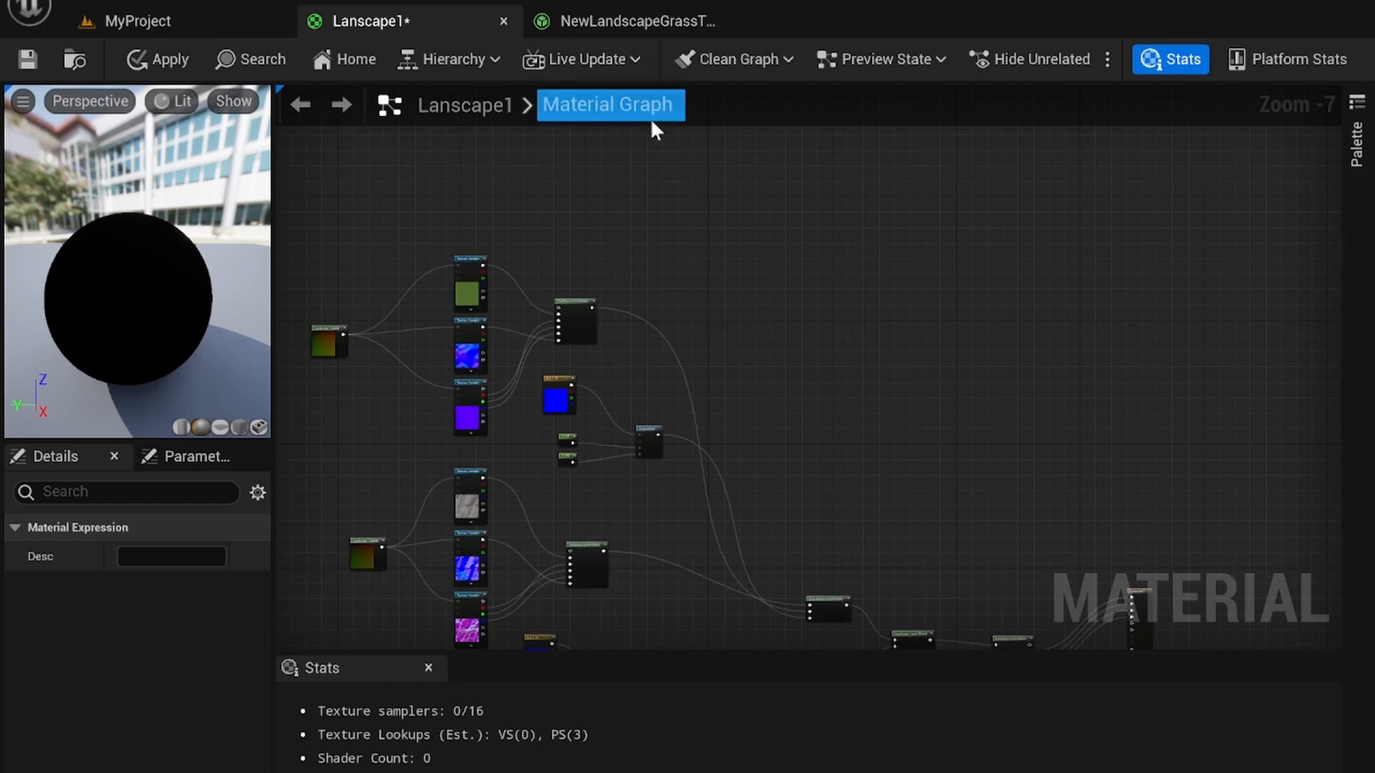
Browse the static meshes available as the Cone variety's Grass Mesh in the landscape grass type
click(641, 21)
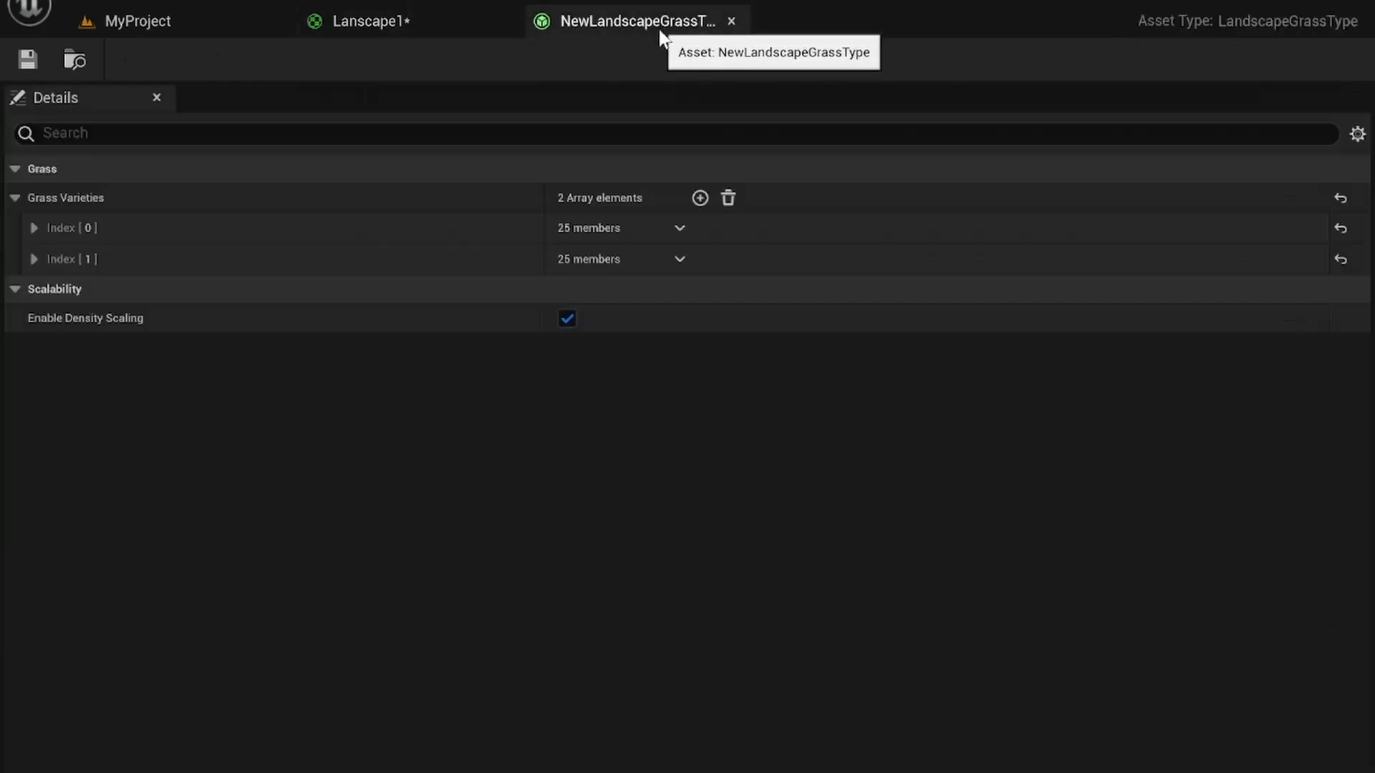
click(33, 227)
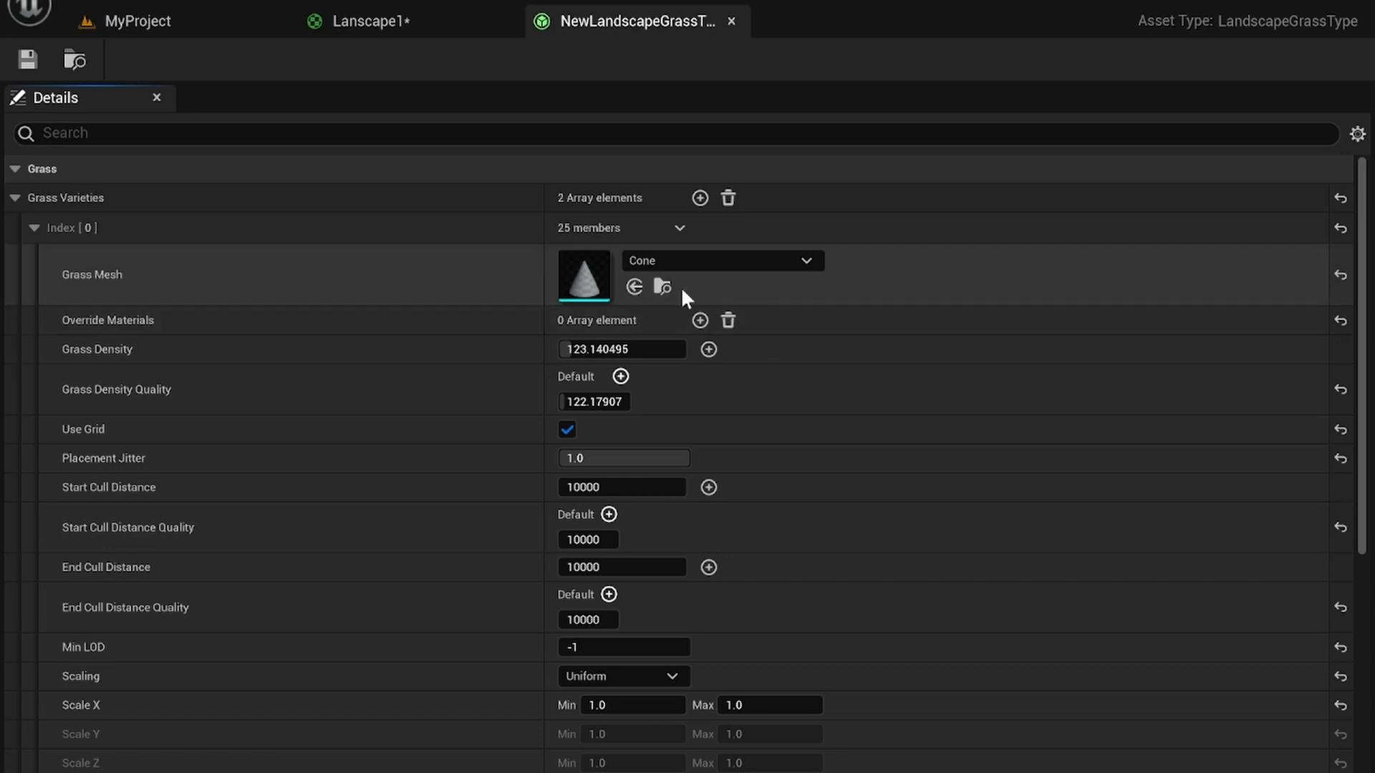
click(712, 263)
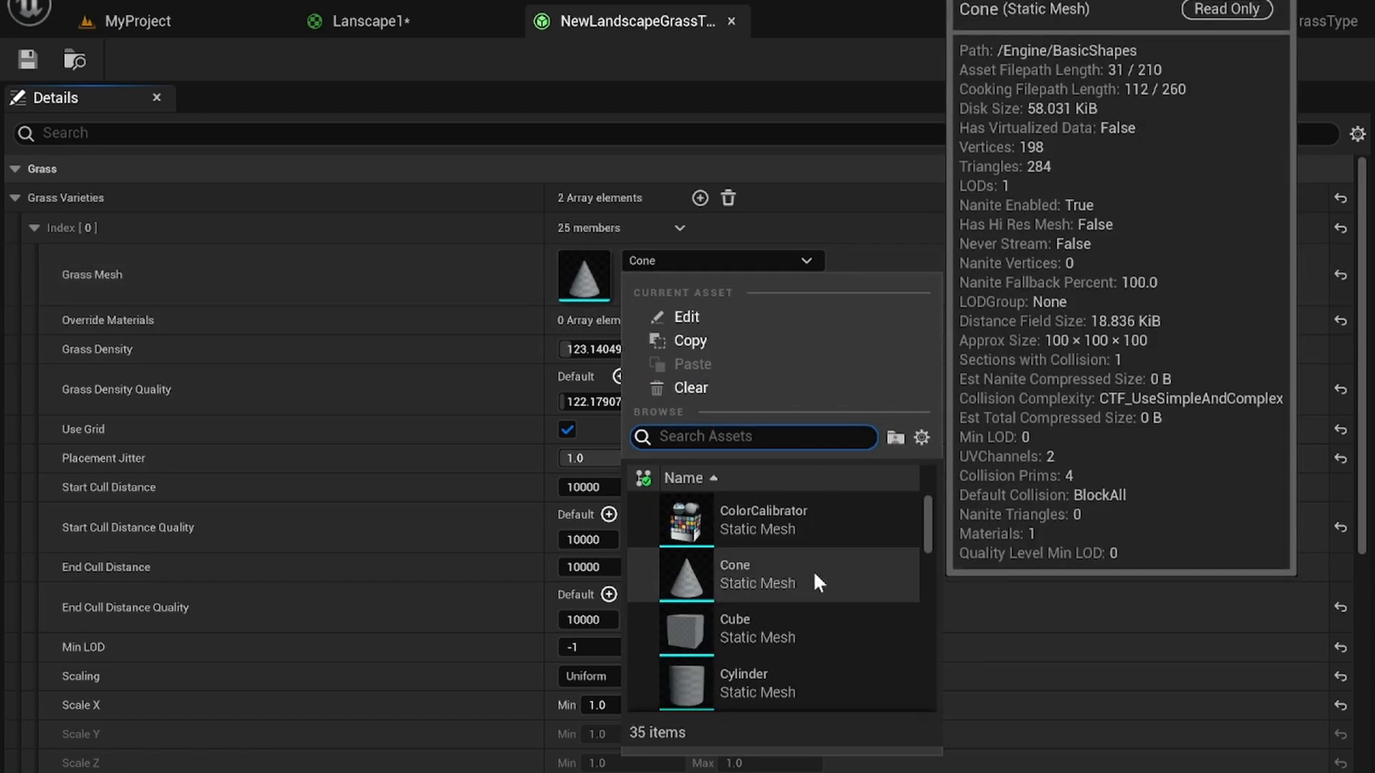
scroll(762, 666, down, 8)
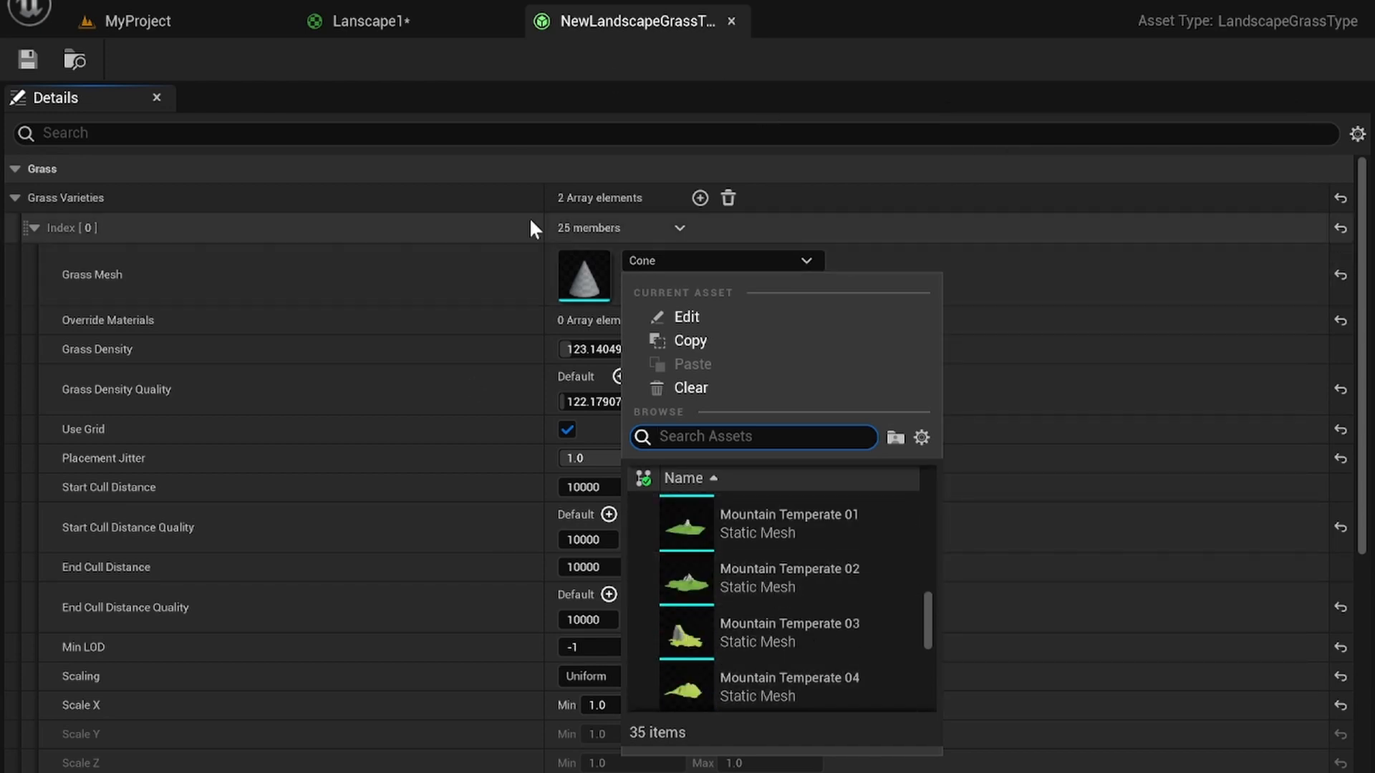
Look over the material graph again and inspect the grass meshes on the flat ground and hills in the level
click(372, 16)
right_drag(672, 441, 800, 293)
click(138, 21)
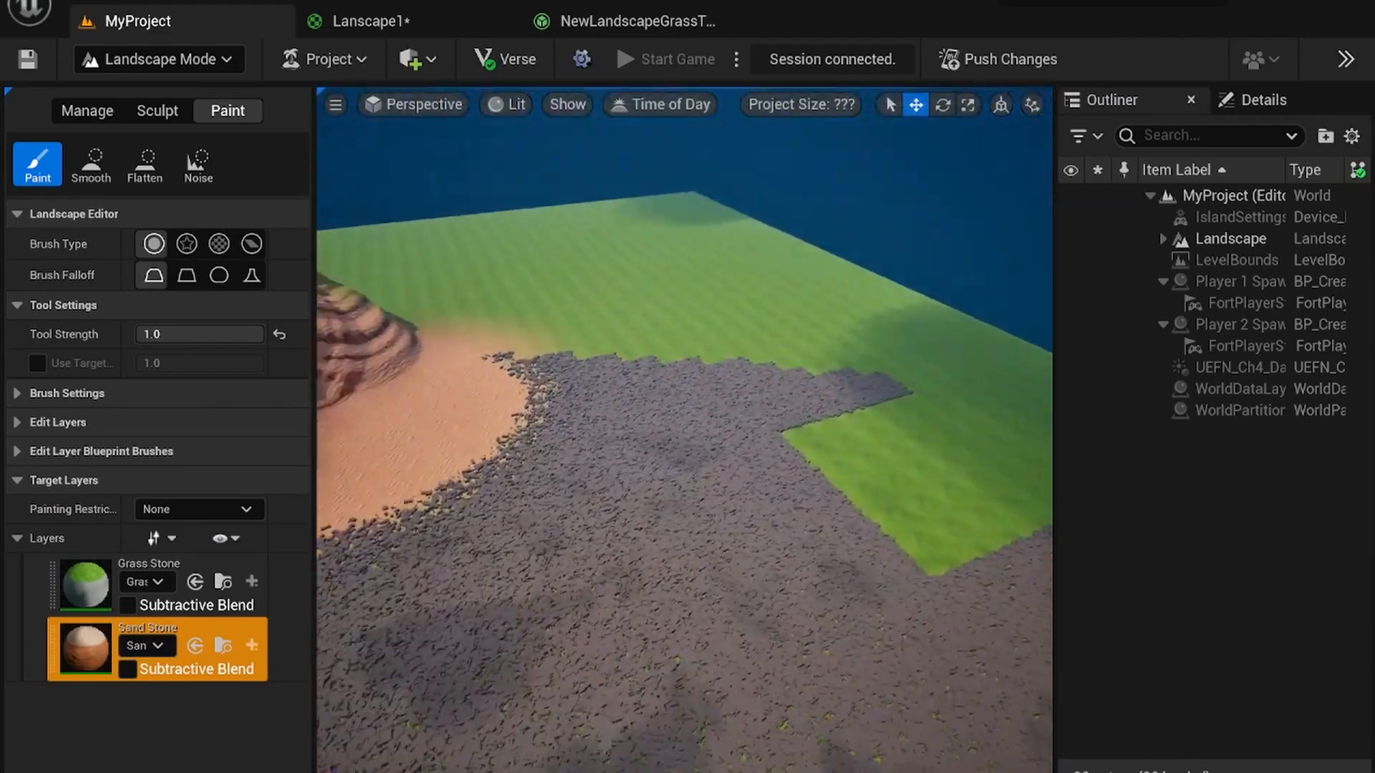
right_drag(684, 430, 436, 430)
mouse_move(683, 430)
right_down()
mouse_move(684, 386)
mouse_move(683, 418)
right_up()
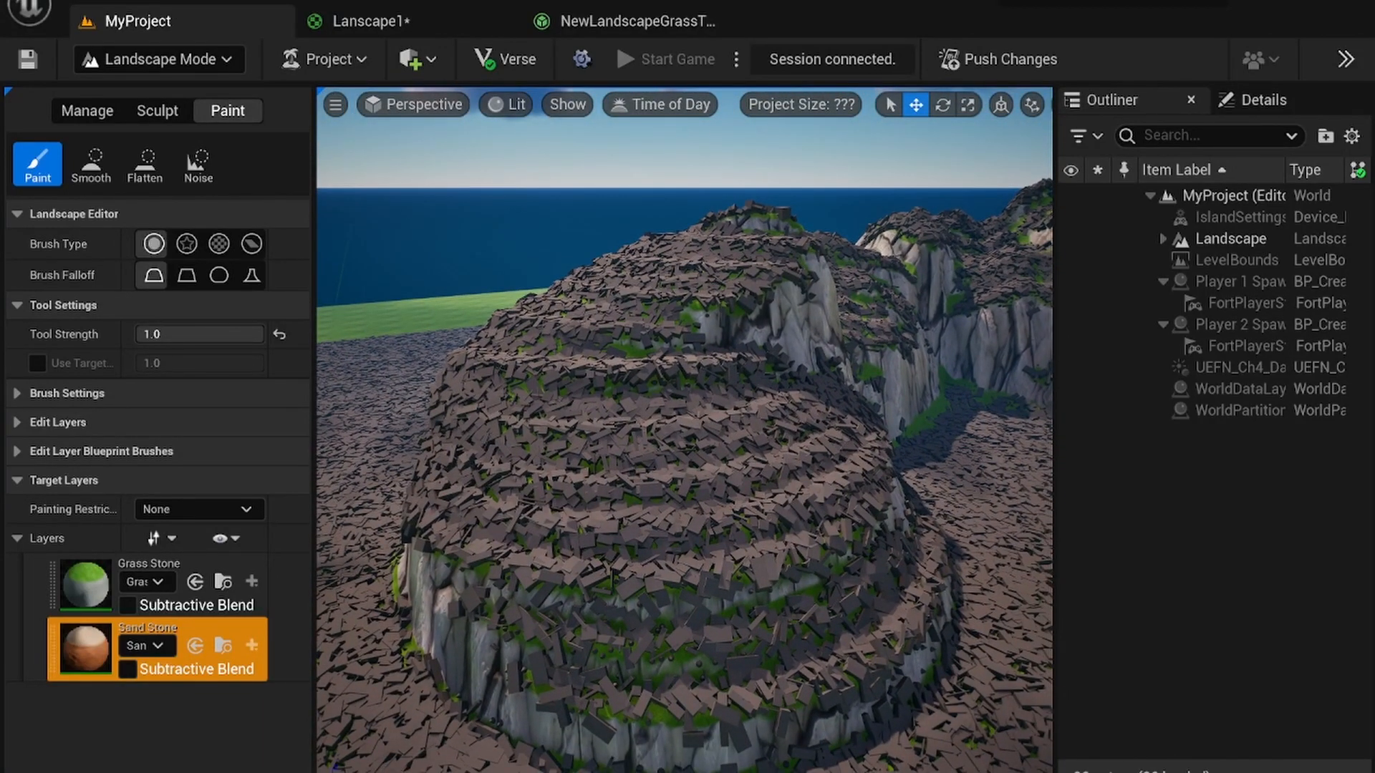